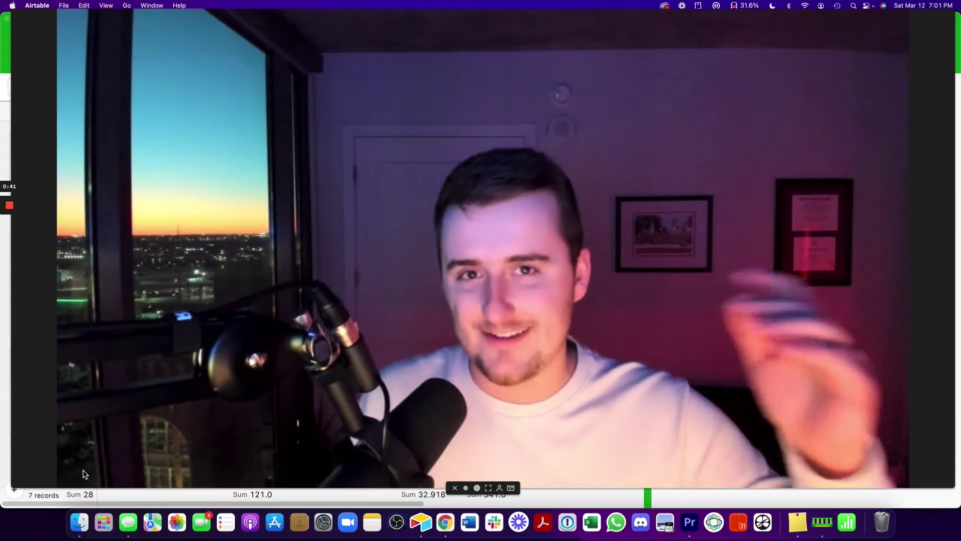
# Close the automations list and review the first record's Length and Width values
pyautogui.click(466, 488)
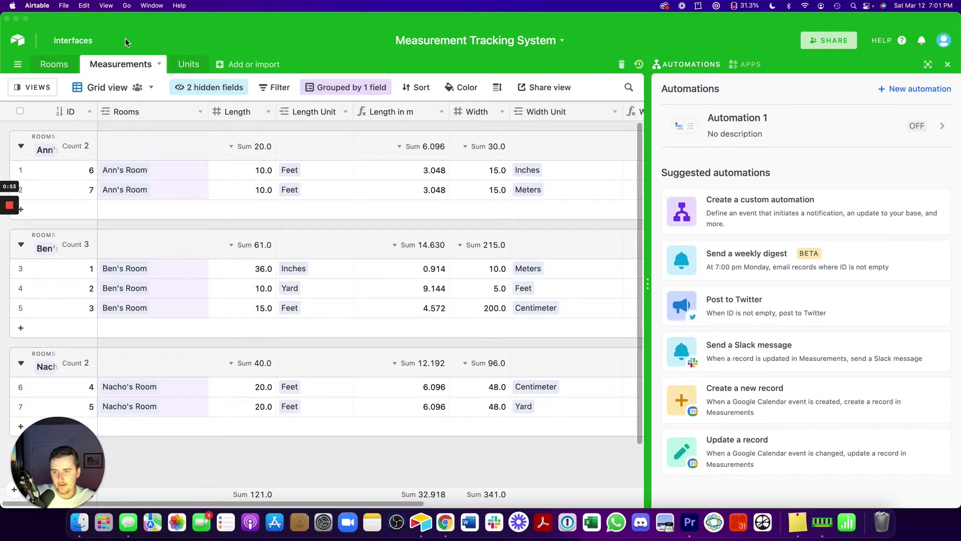
pyautogui.click(948, 65)
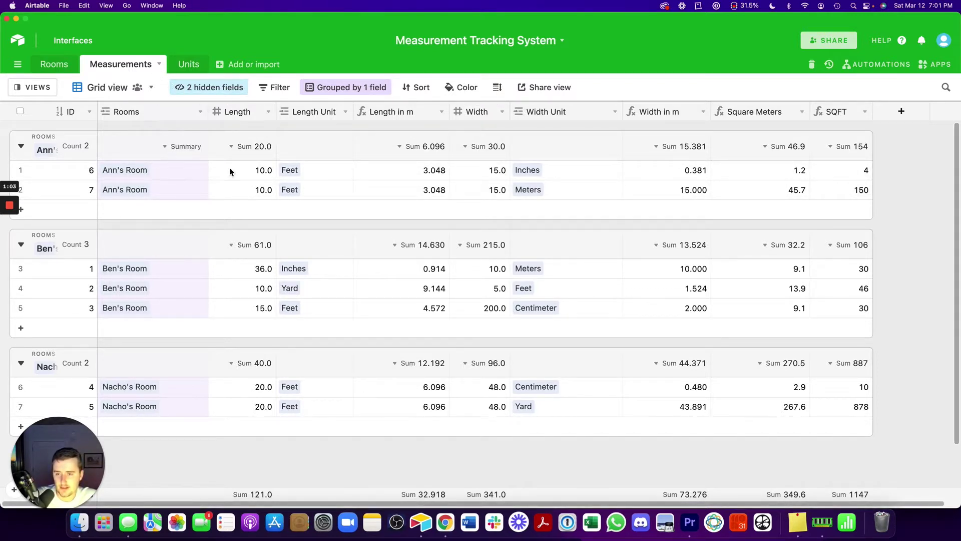
pyautogui.click(265, 172)
pyautogui.click(482, 170)
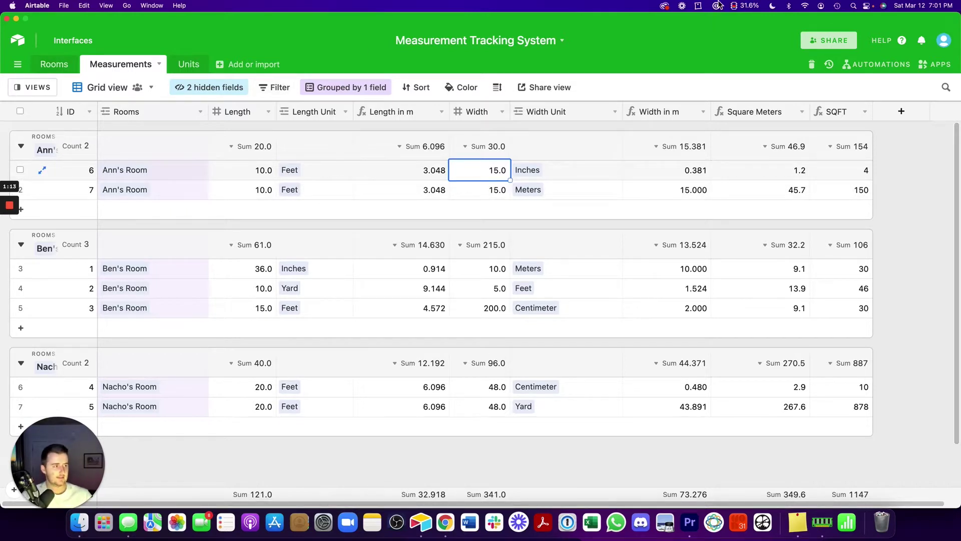
# Open Automation 1 from the automations list and browse its trigger types
pyautogui.click(890, 64)
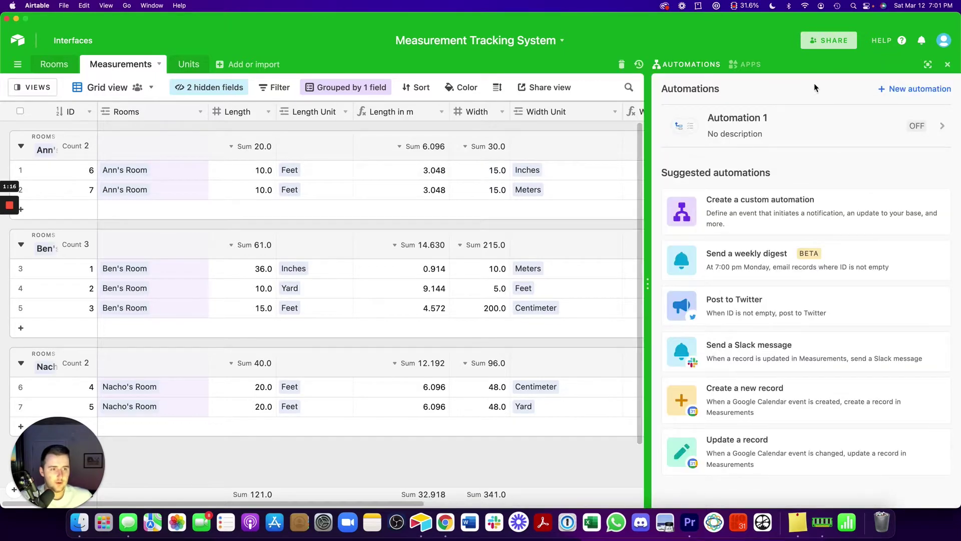
pyautogui.click(734, 116)
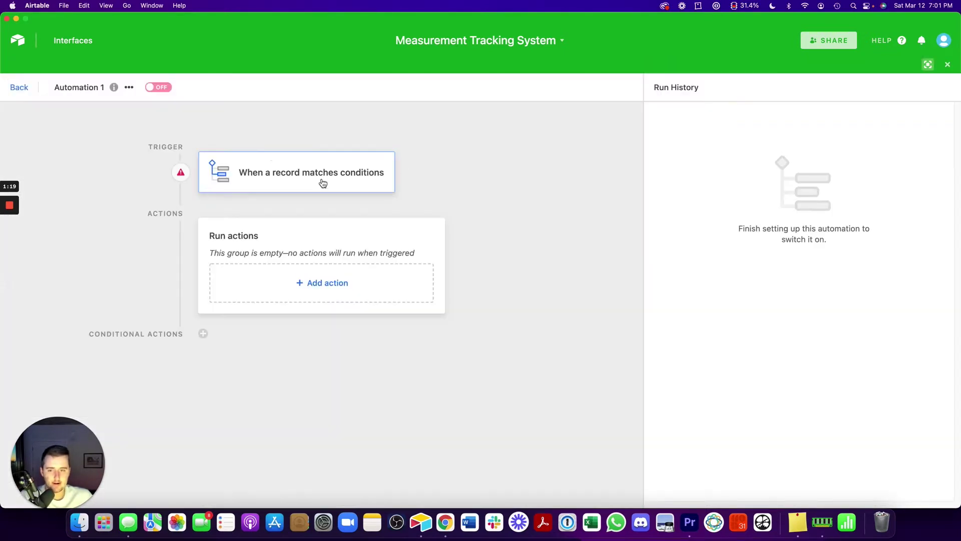
pyautogui.click(287, 163)
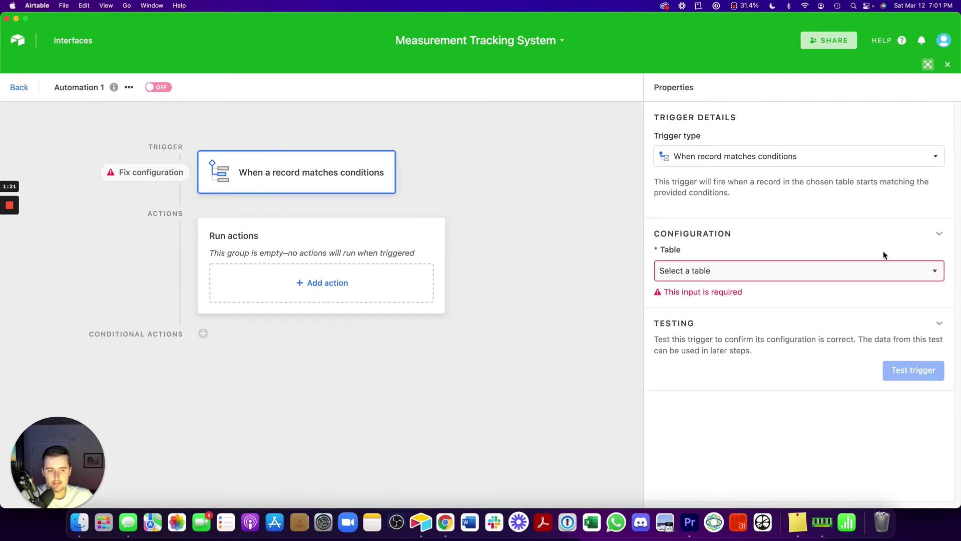
pyautogui.click(729, 154)
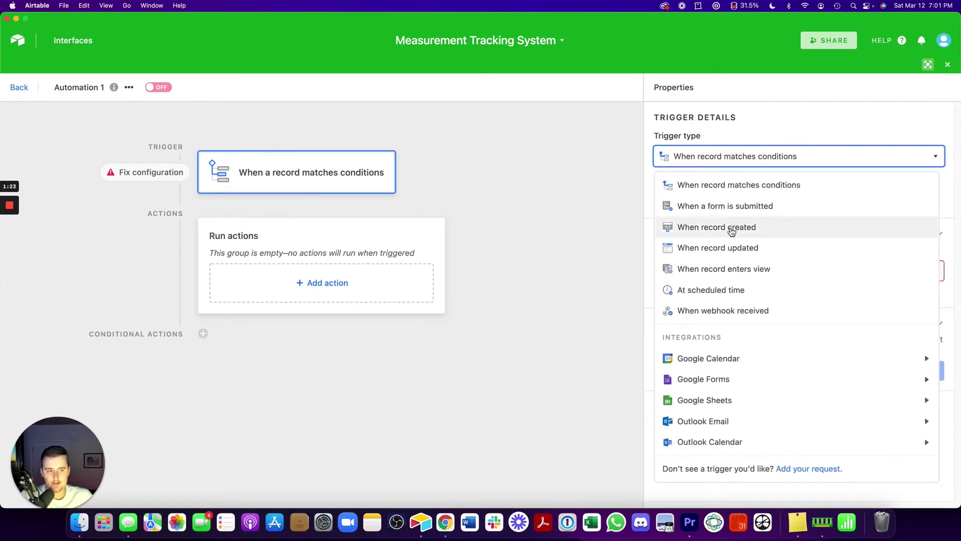
# Add a Google Sheets 'Append row' action to Automation 1
pyautogui.click(324, 290)
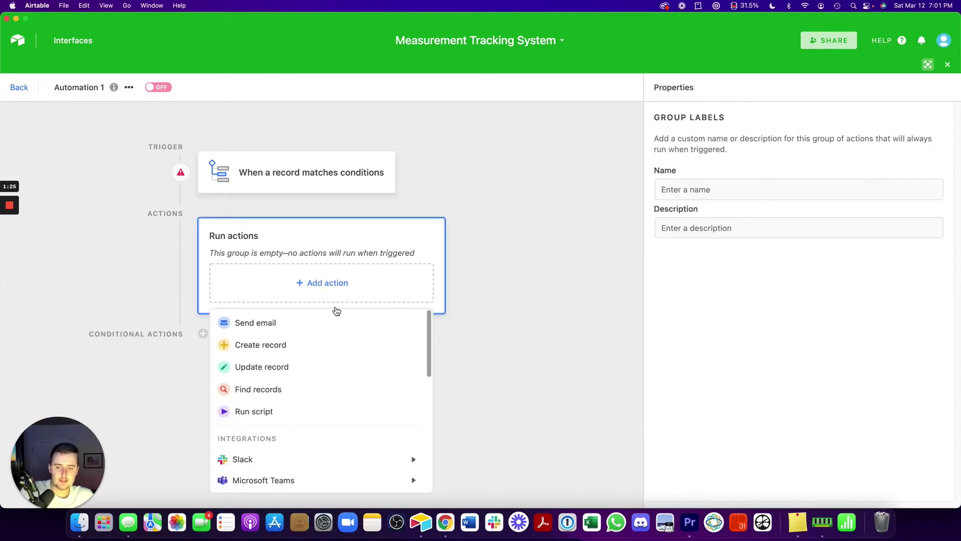
pyautogui.scroll(-2, 369, 384)
pyautogui.scroll(-4, 369, 384)
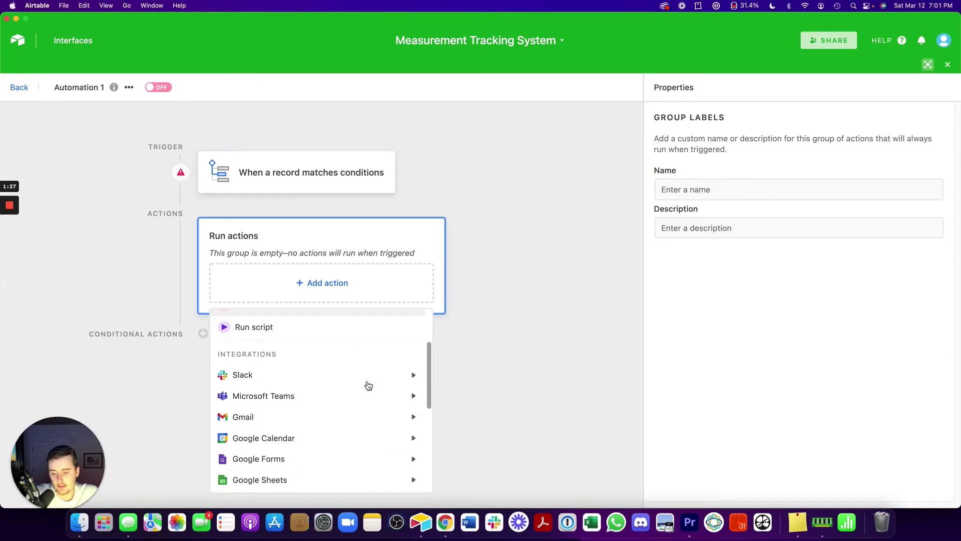
pyautogui.moveTo(353, 430)
pyautogui.moveTo(381, 452)
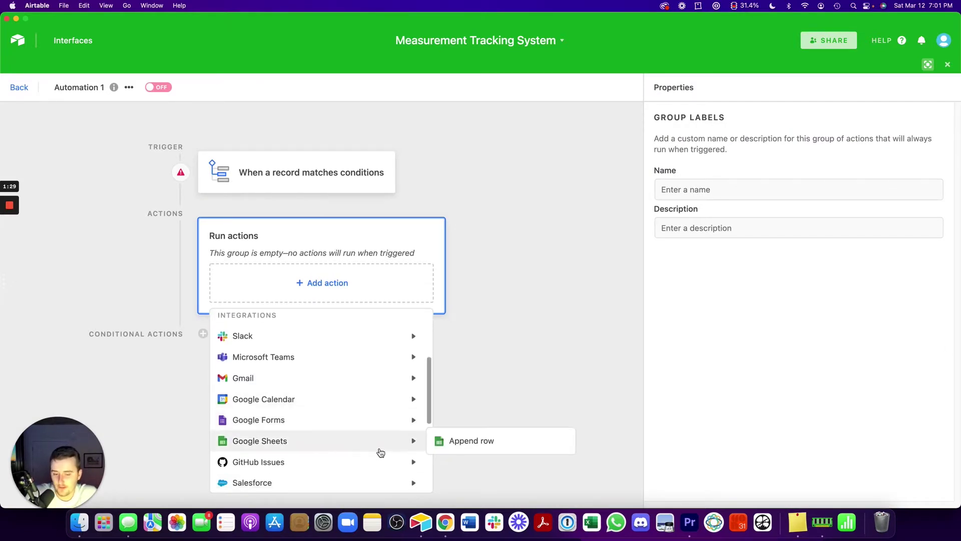
pyautogui.scroll(-1, 381, 452)
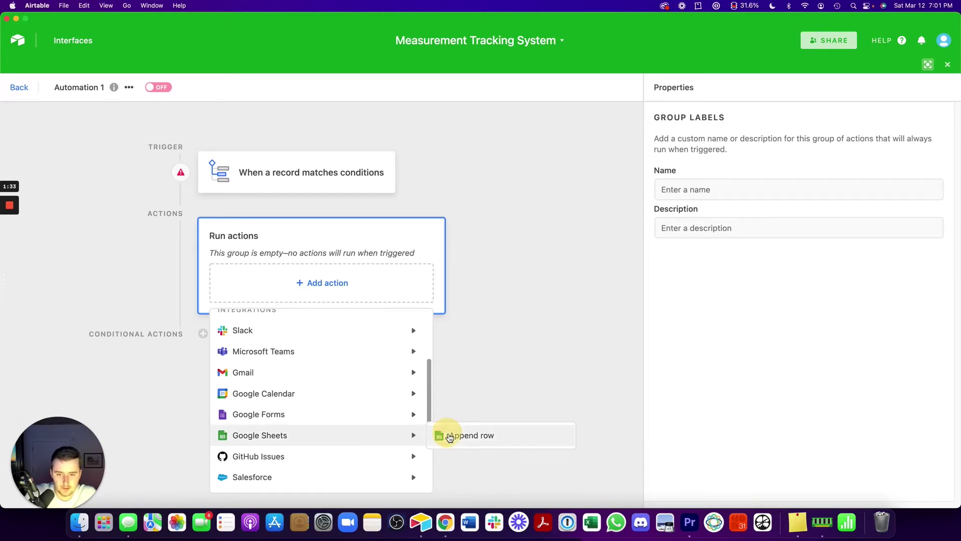
pyautogui.click(449, 436)
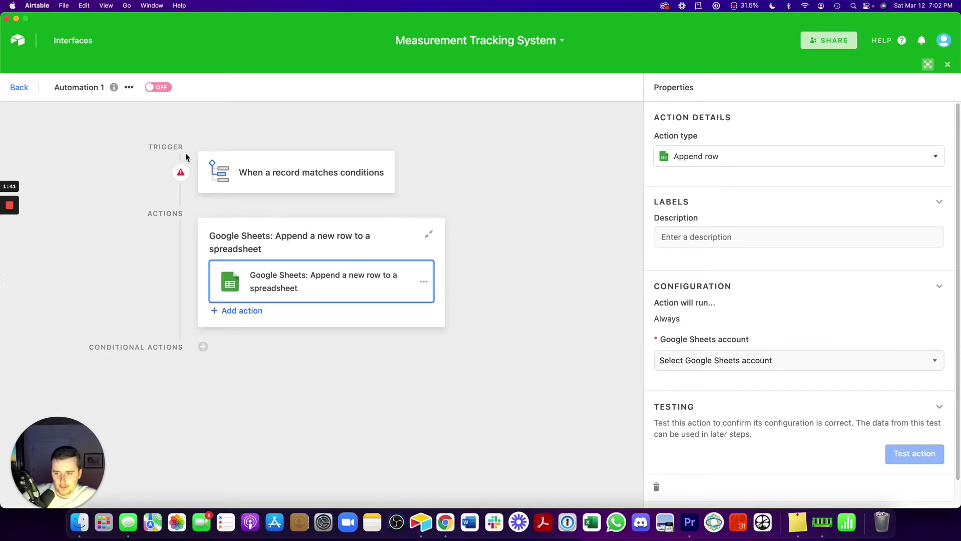
# Link the connected Google account to the append-row action and bring up the Google Drive picker
pyautogui.moveTo(182, 219)
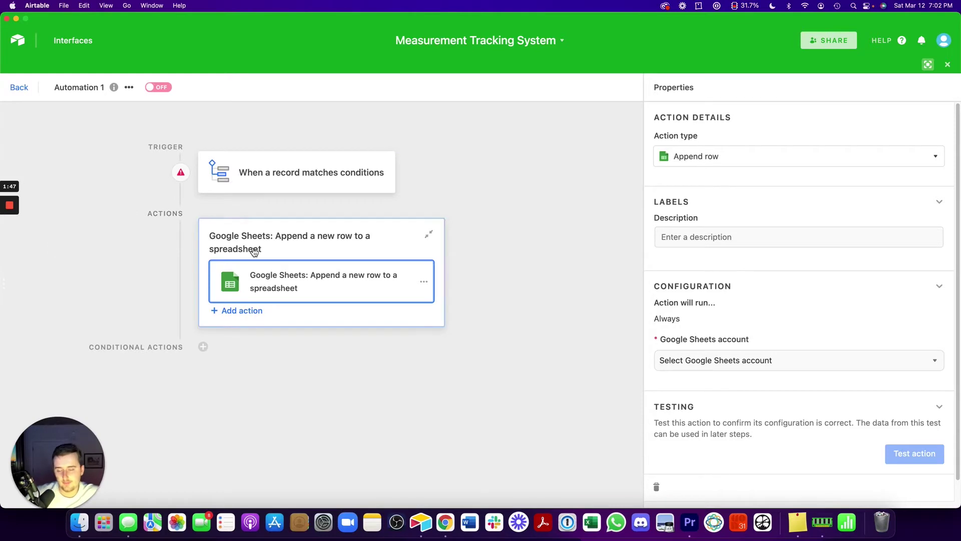
pyautogui.scroll(-1, 766, 311)
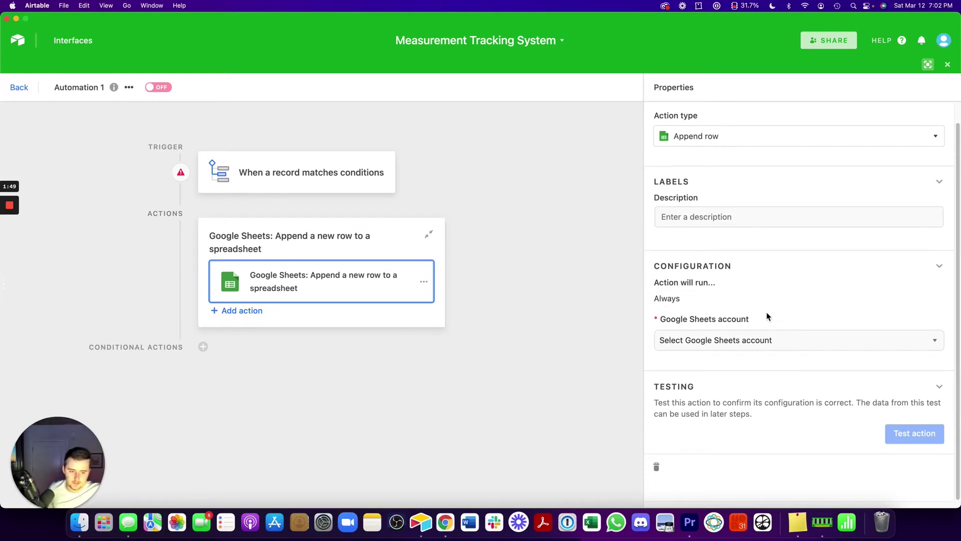
pyautogui.click(775, 346)
pyautogui.click(749, 390)
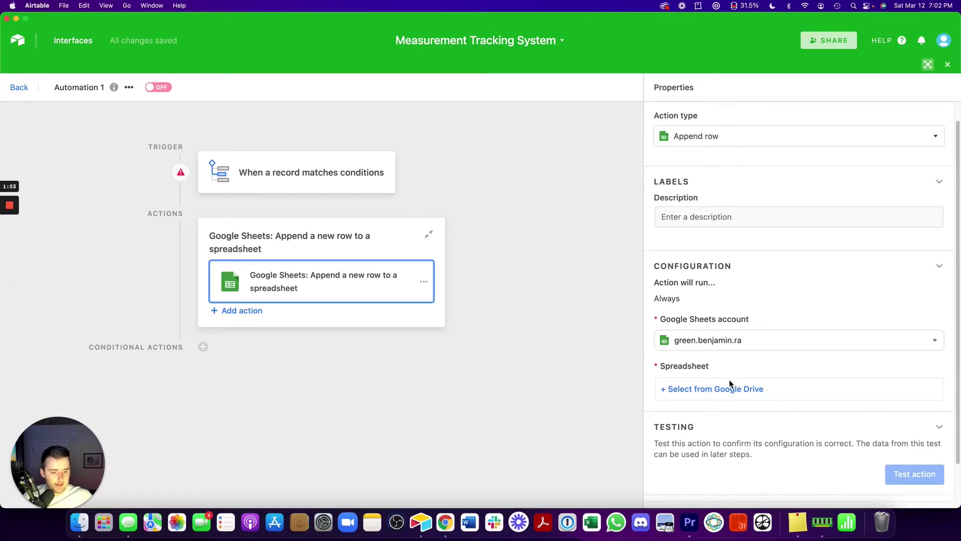
pyautogui.click(731, 387)
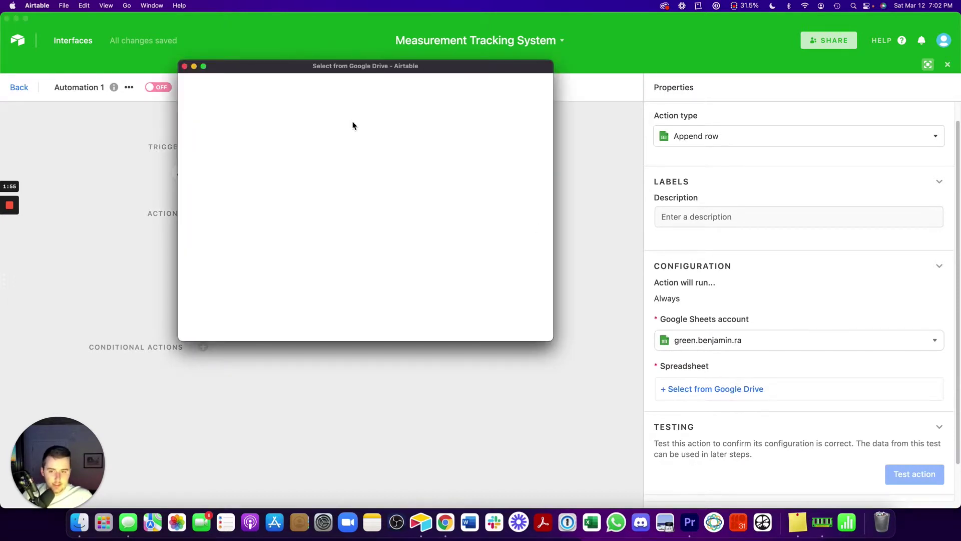
pyautogui.moveTo(285, 68); pyautogui.dragTo(325, 92)
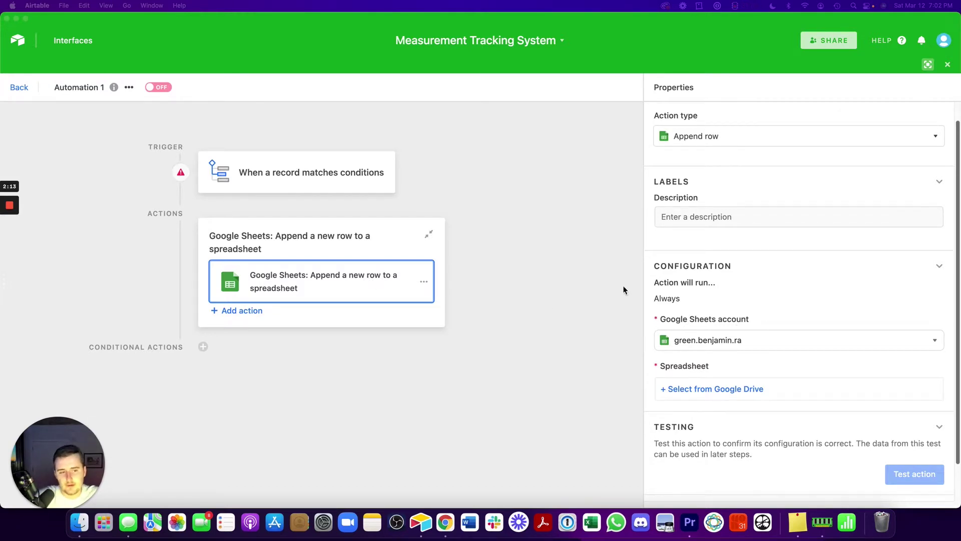
# Target the CB Team Tracking Sheet spreadsheet and its Sales Data worksheet
pyautogui.click(737, 394)
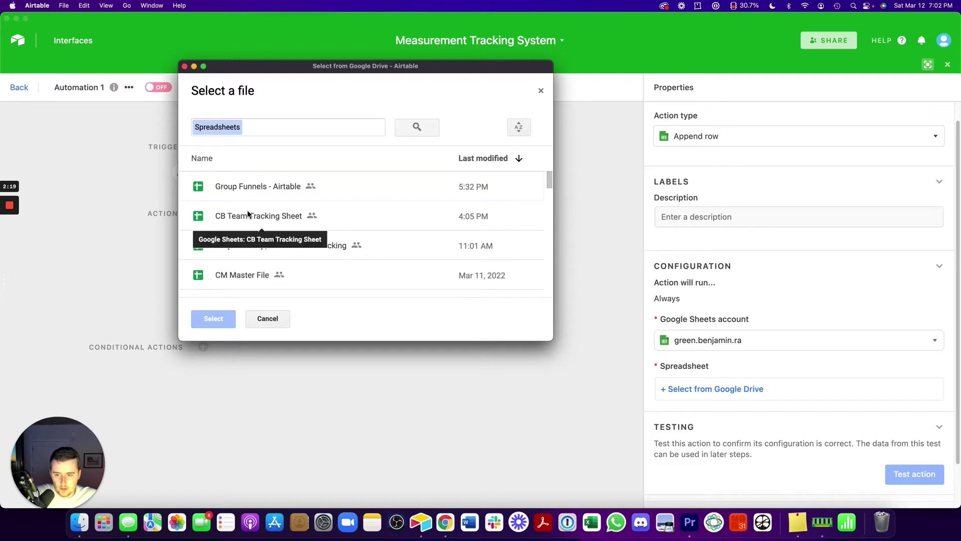
pyautogui.click(264, 219)
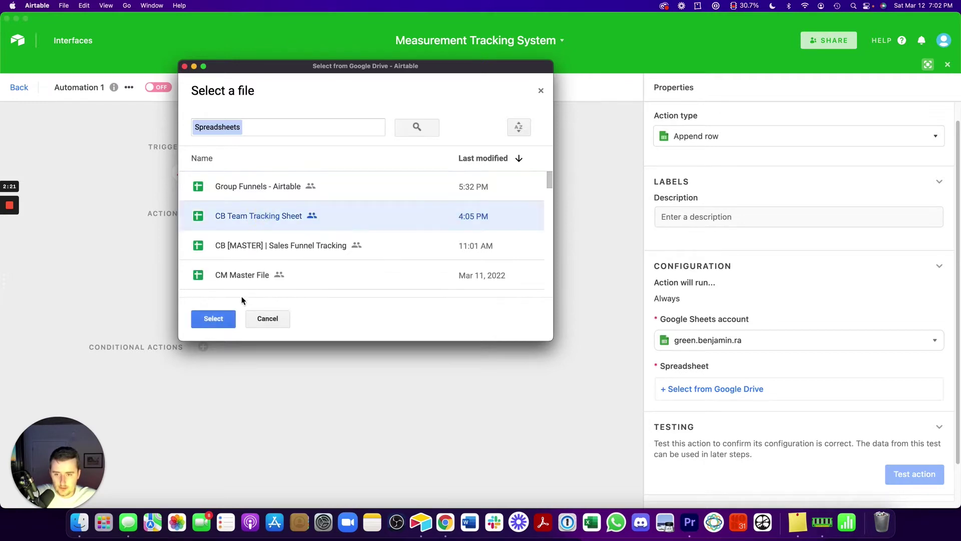
pyautogui.click(213, 320)
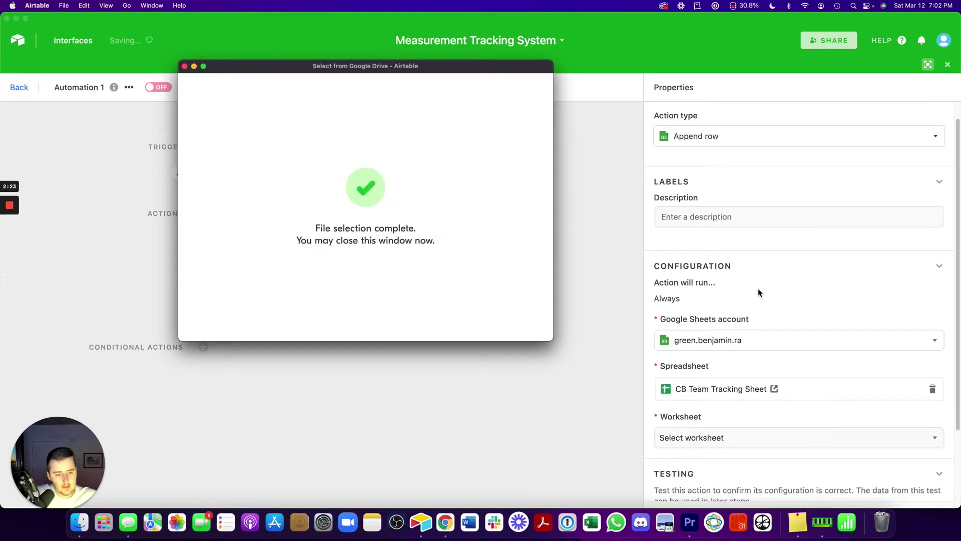
pyautogui.scroll(-2, 758, 288)
pyautogui.click(732, 404)
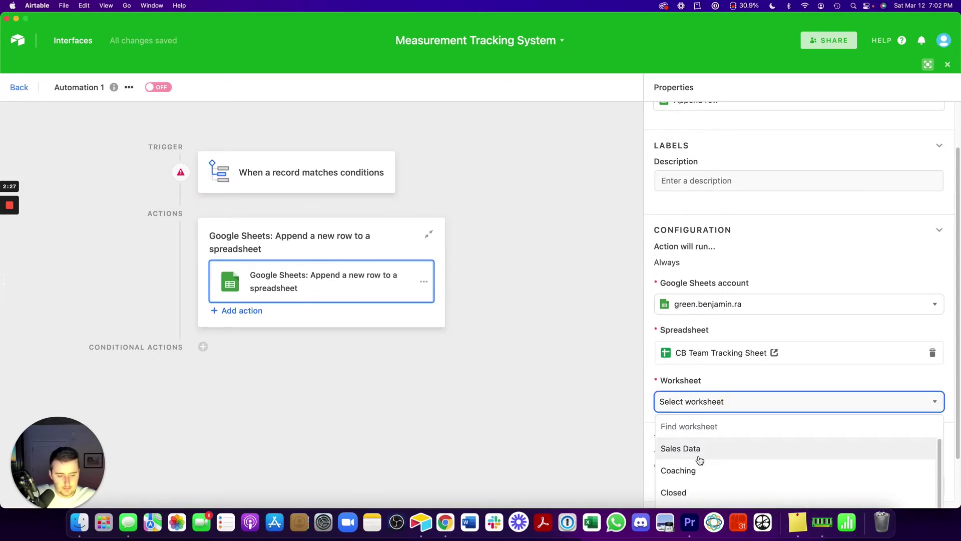
pyautogui.click(700, 459)
pyautogui.scroll(-3, 713, 413)
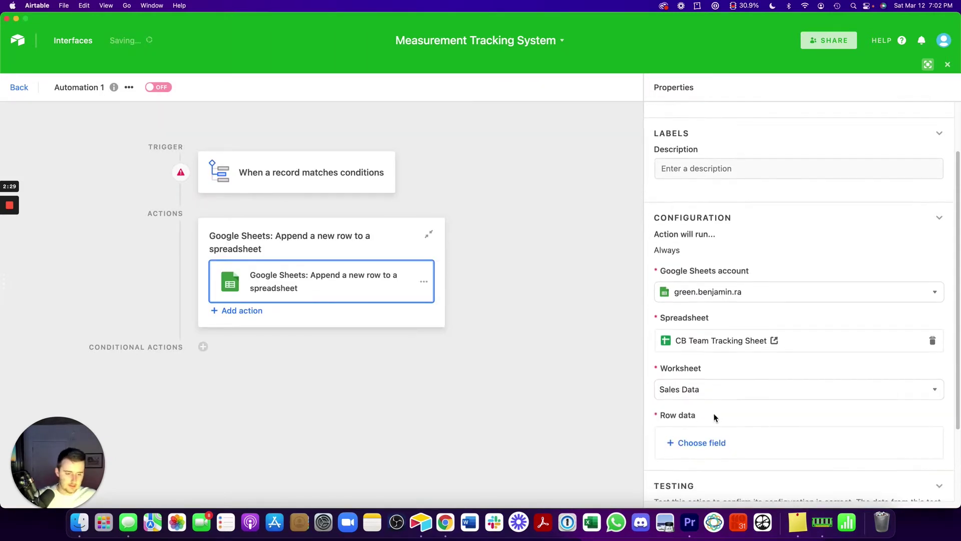
# Add Column 1 (Numbers), Column 2 (Calls) and Column 3 (Revenue) to the row data
pyautogui.click(704, 387)
pyautogui.click(711, 255)
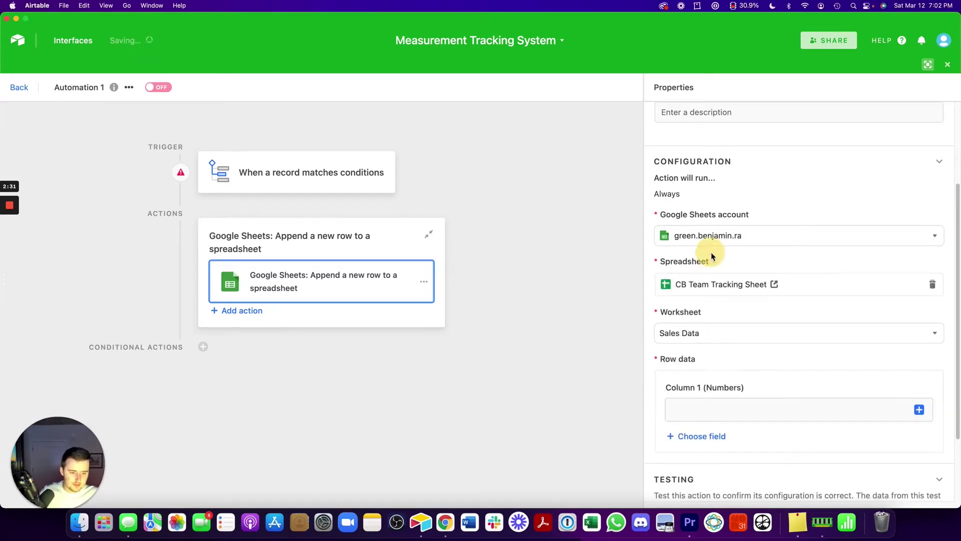
pyautogui.click(709, 439)
pyautogui.click(708, 307)
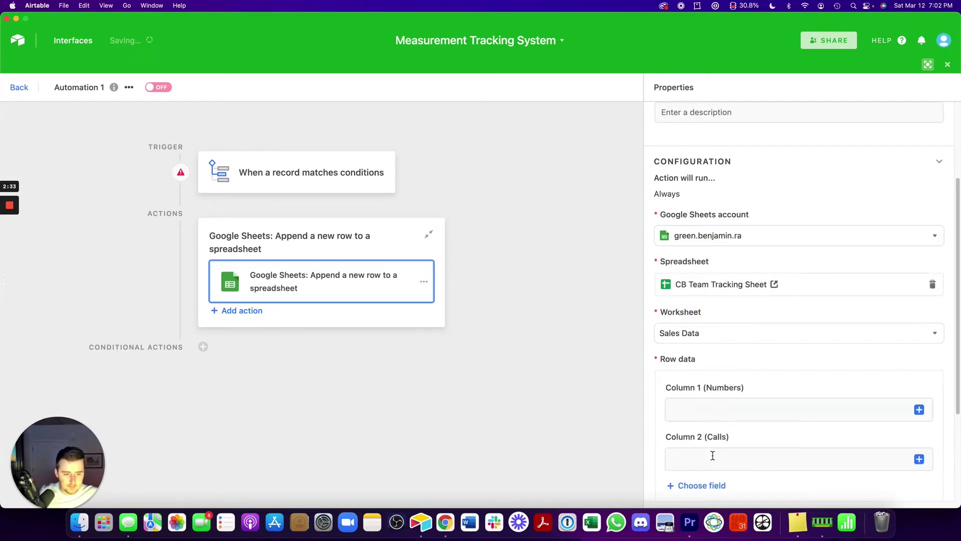
pyautogui.click(710, 486)
pyautogui.click(720, 356)
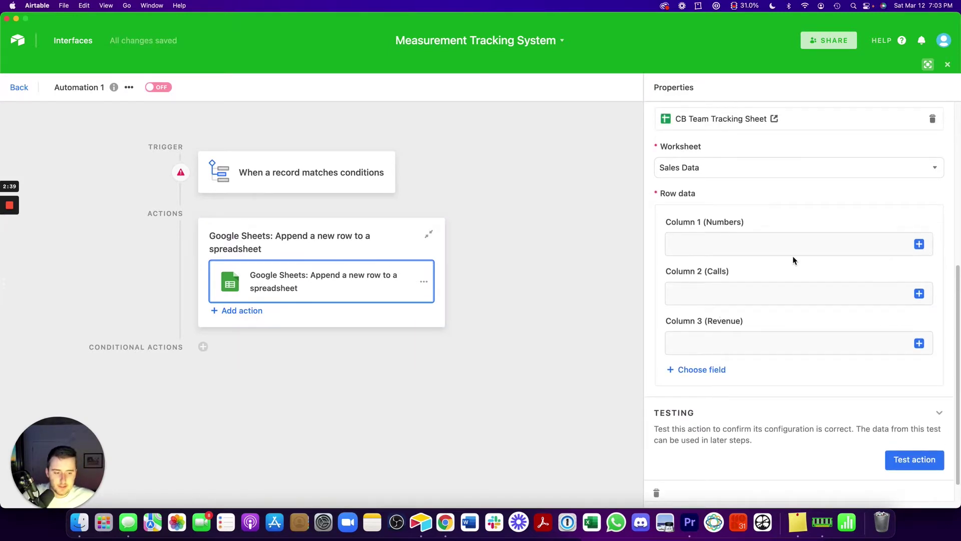
pyautogui.scroll(5, 792, 256)
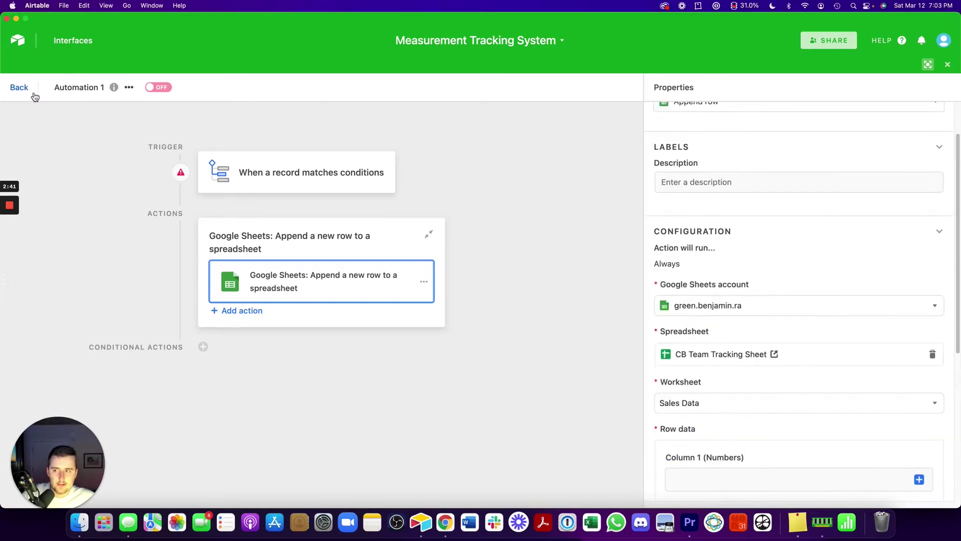
# Return to the Measurements table, close the Automations panel, and move the Zapier window over it
pyautogui.click(20, 88)
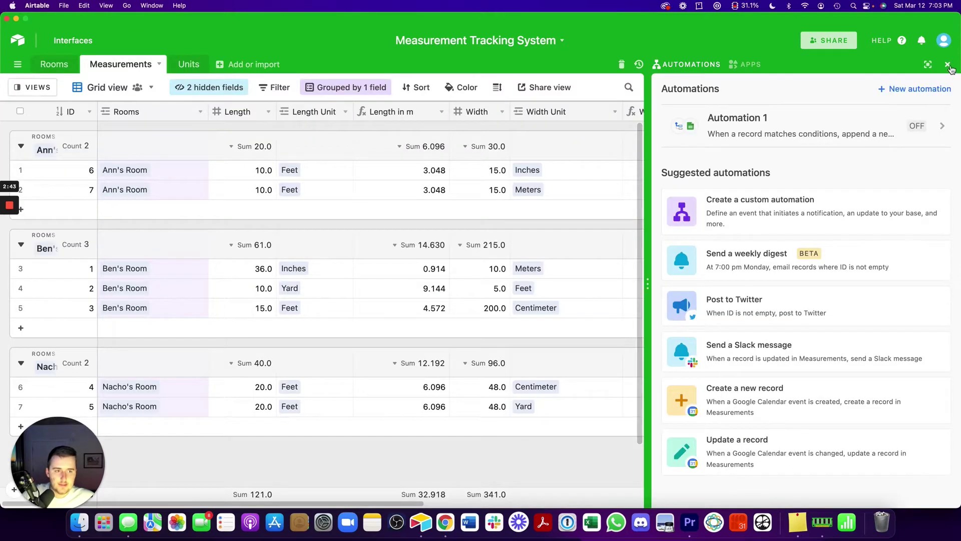
pyautogui.click(948, 65)
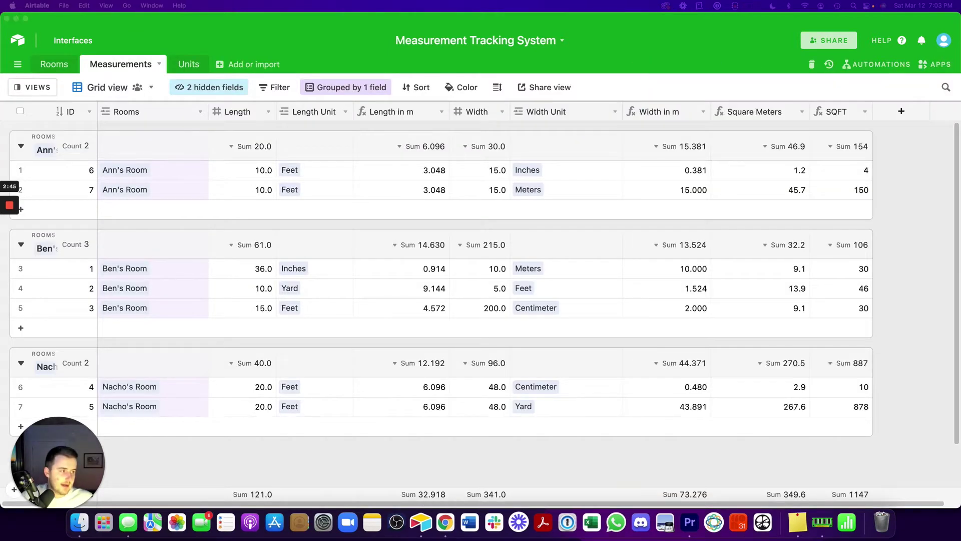
pyautogui.moveTo(290, 2); pyautogui.dragTo(576, 5)
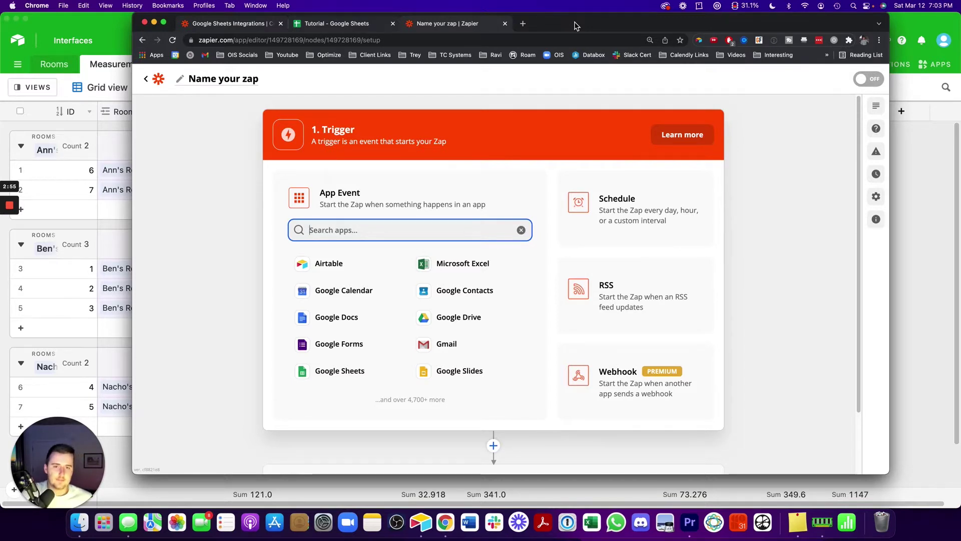
pyautogui.doubleClick(576, 23)
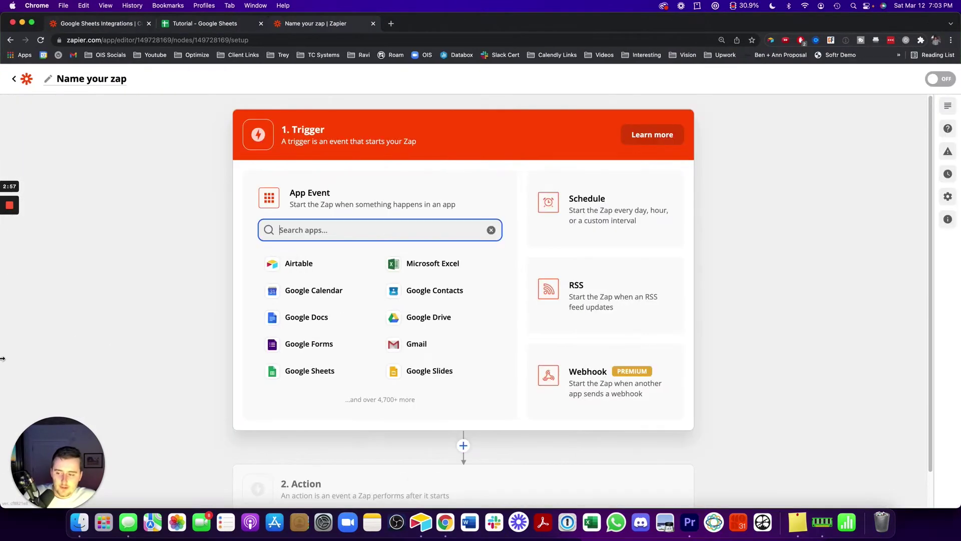
pyautogui.moveTo(2, 359); pyautogui.dragTo(42, 353)
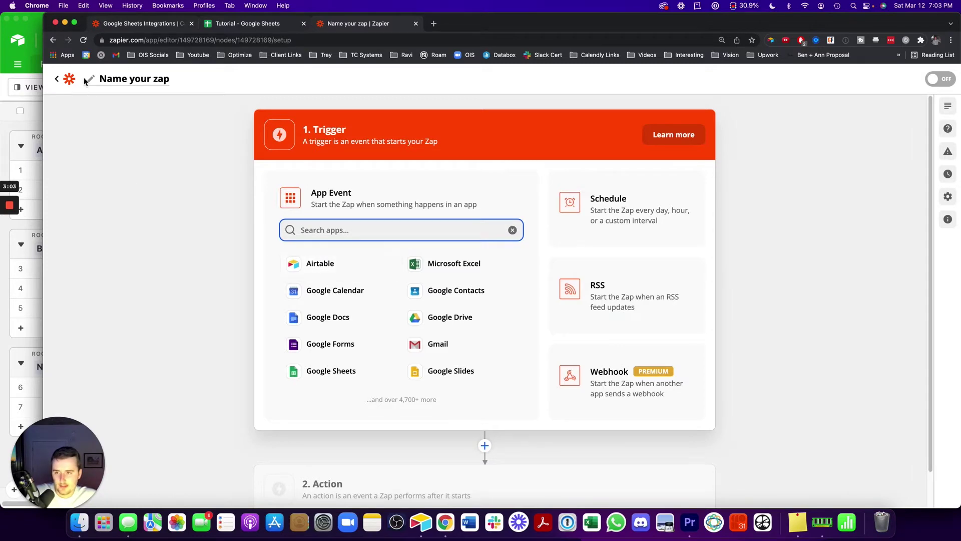
pyautogui.click(133, 23)
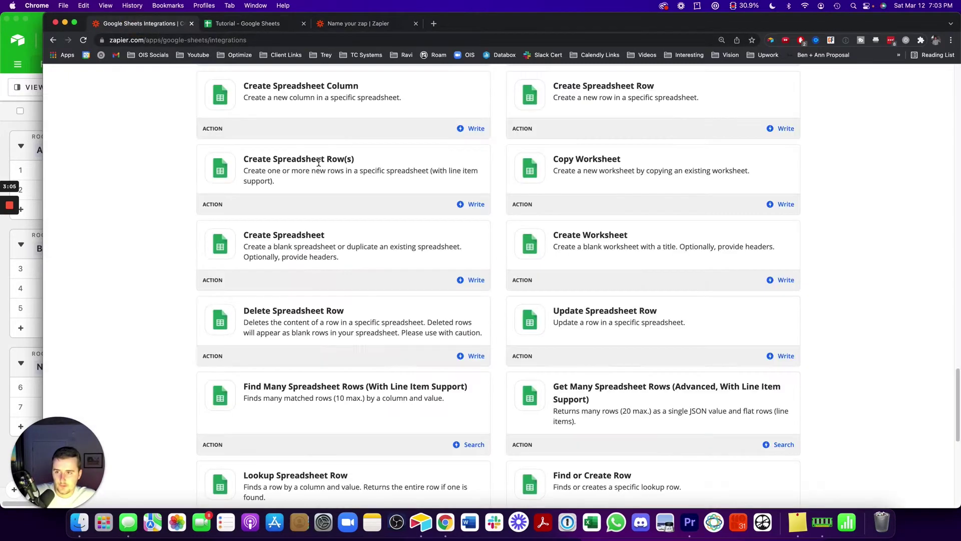
pyautogui.scroll(5, 132, 181)
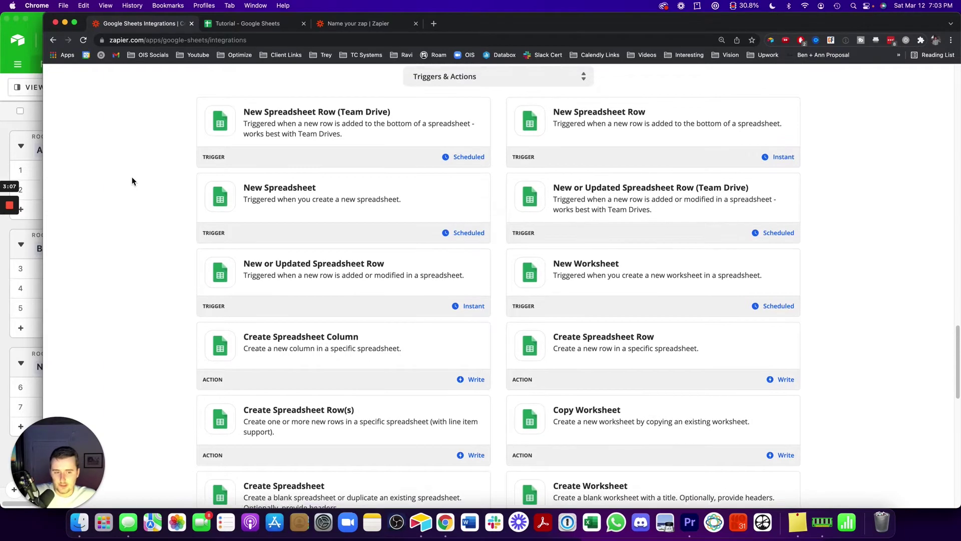
pyautogui.click(26, 128)
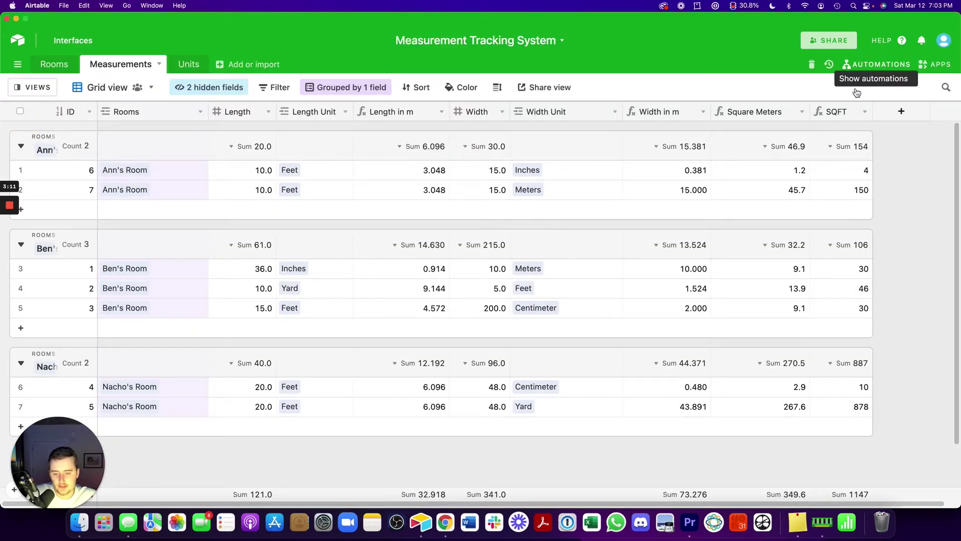
pyautogui.moveTo(956, 18); pyautogui.dragTo(933, 12)
pyautogui.click(944, 16)
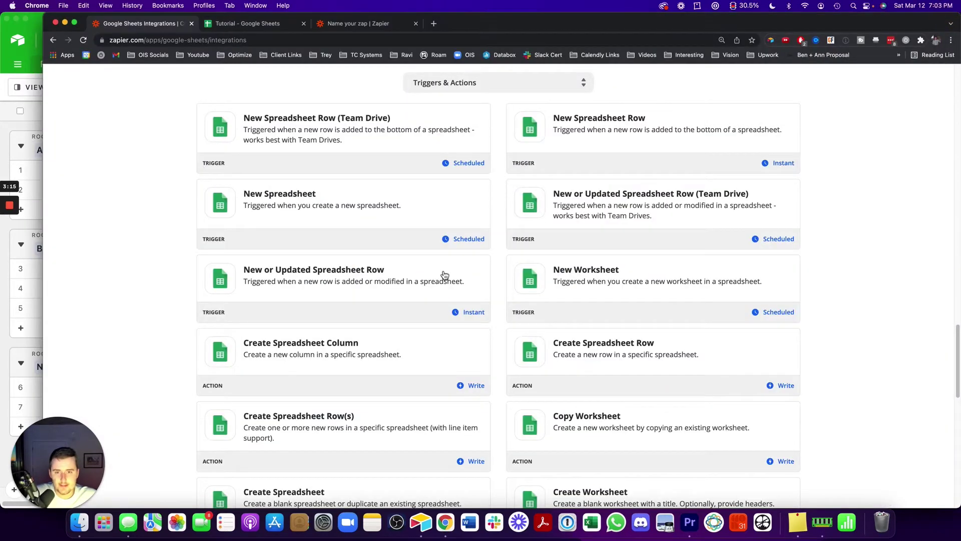
pyautogui.scroll(20, 442, 275)
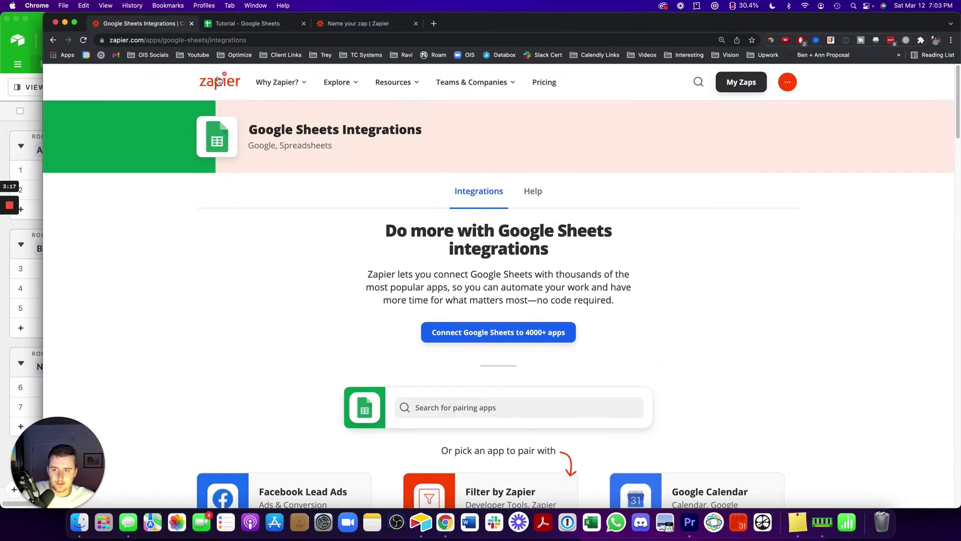
pyautogui.scroll(-8, 303, 180)
pyautogui.scroll(-20, 304, 179)
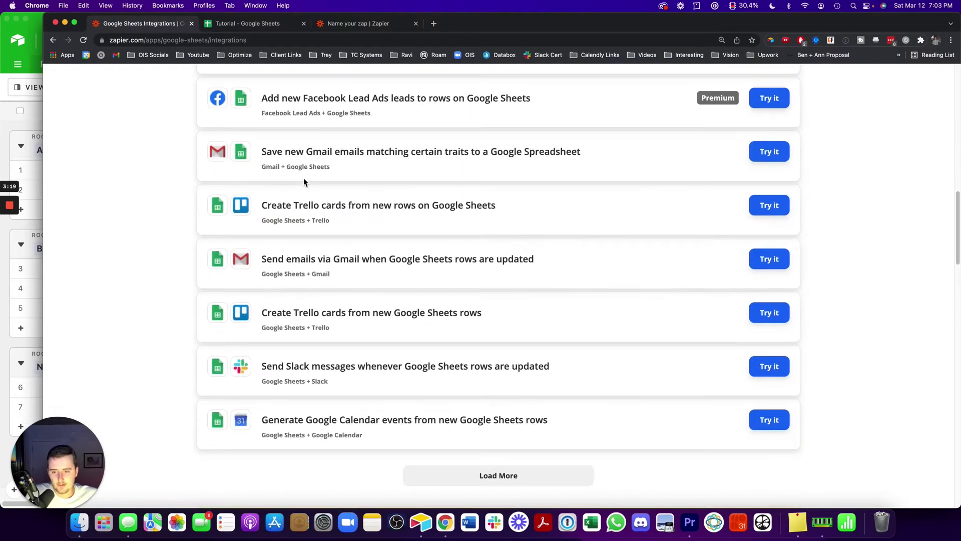
pyautogui.scroll(1, 305, 182)
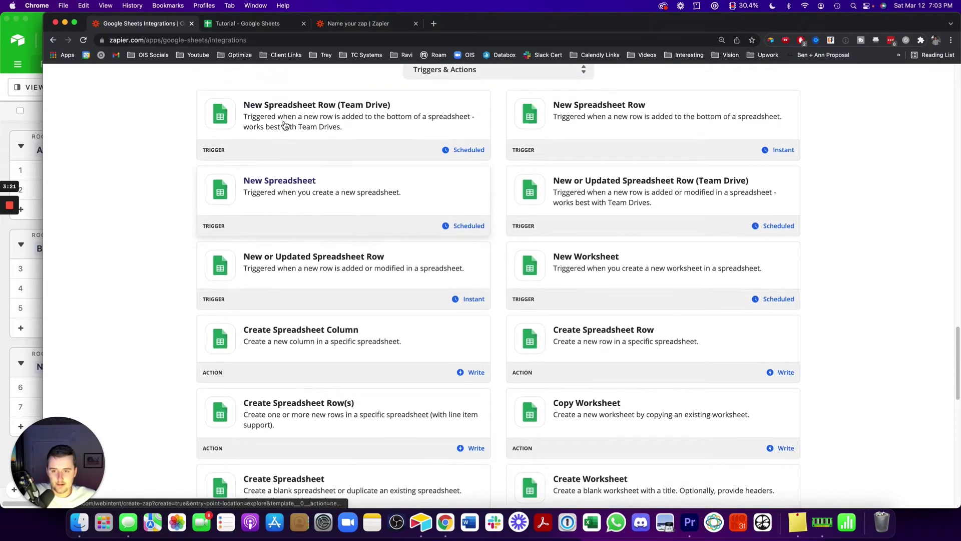
pyautogui.scroll(-3, 510, 233)
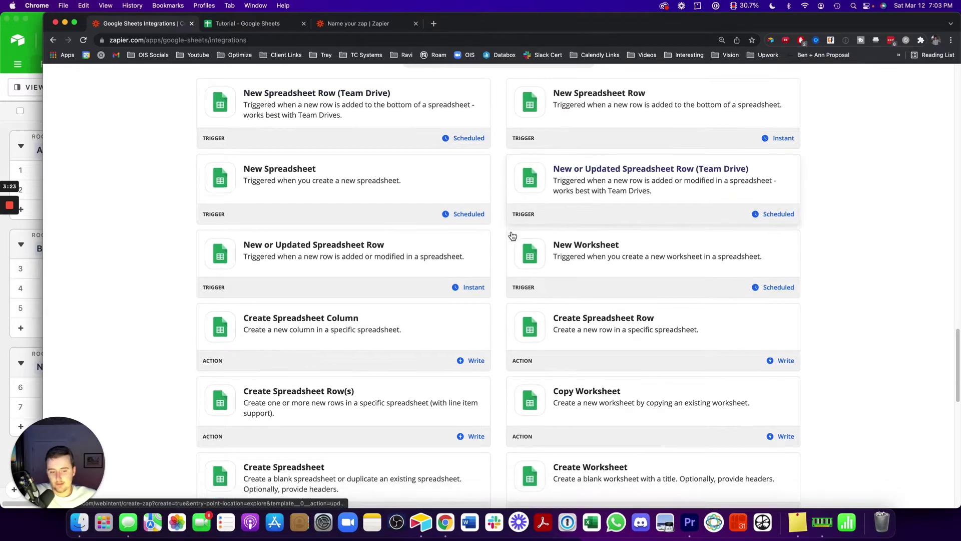
pyautogui.scroll(-3, 512, 234)
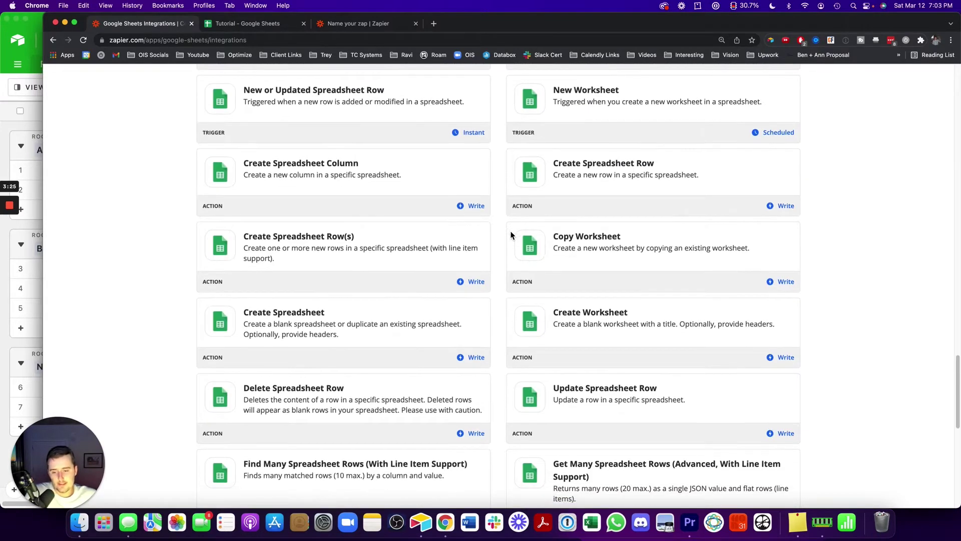
pyautogui.scroll(-8, 511, 235)
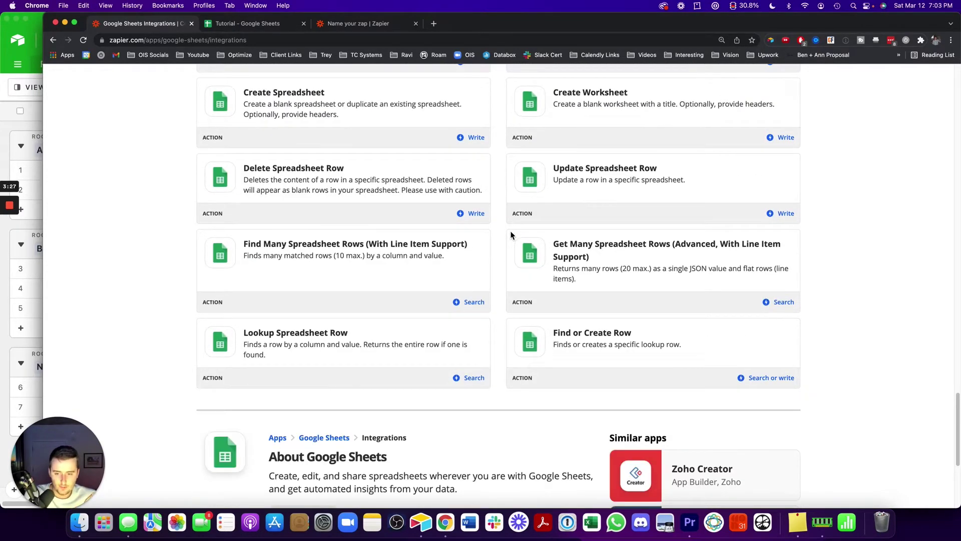
pyautogui.scroll(5, 510, 236)
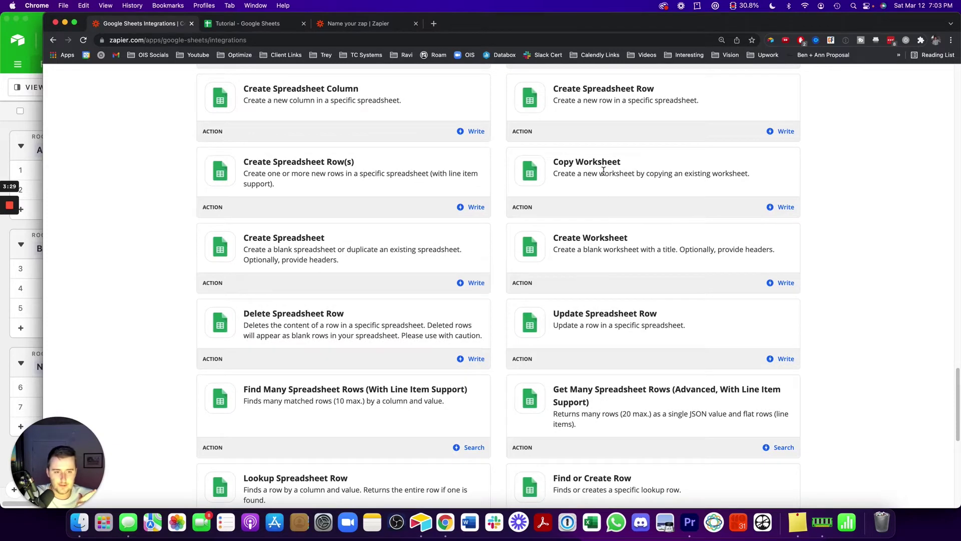
pyautogui.scroll(-4, 619, 314)
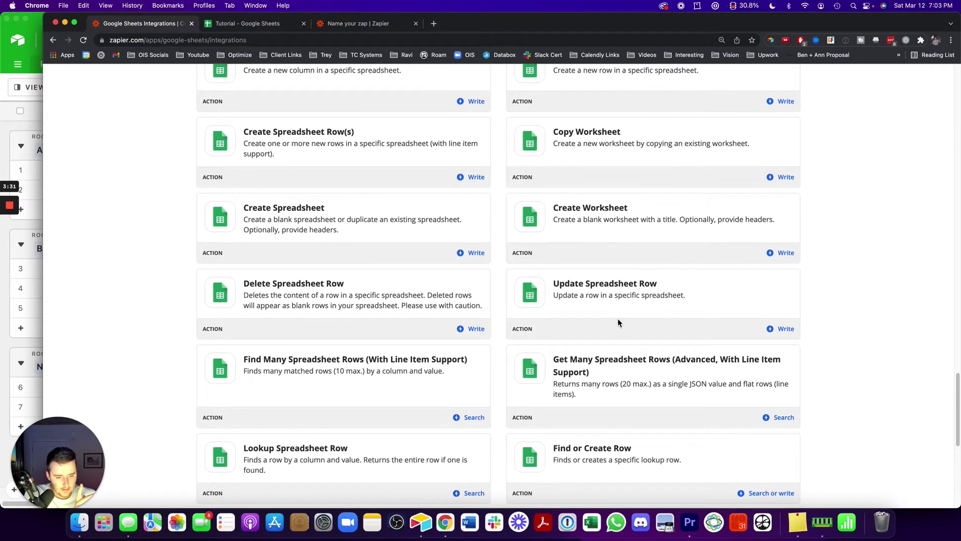
pyautogui.scroll(2, 601, 360)
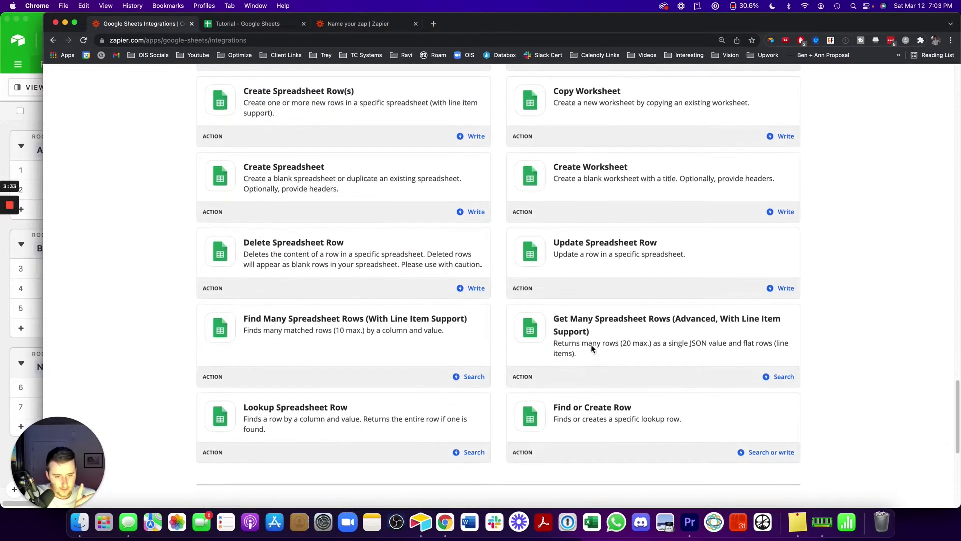
pyautogui.scroll(5, 656, 240)
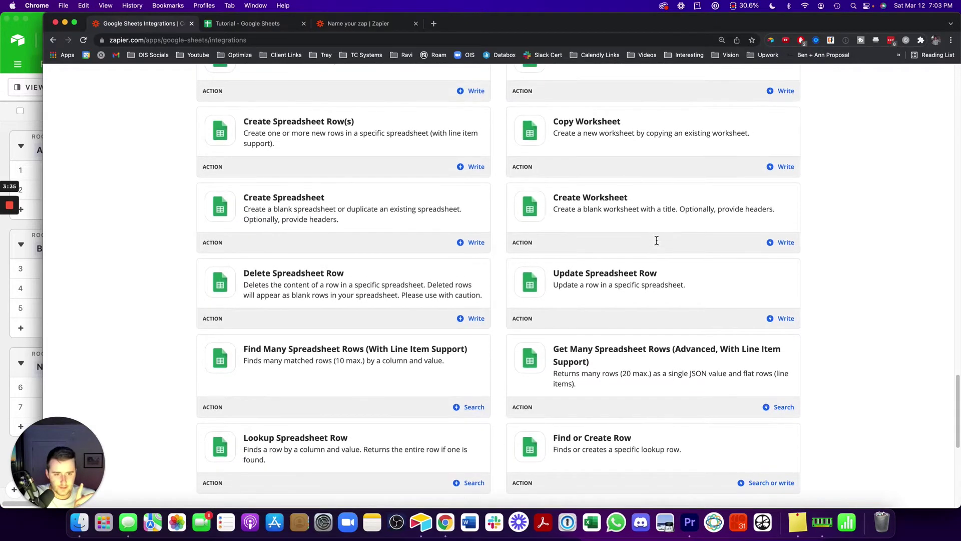
pyautogui.scroll(1, 651, 240)
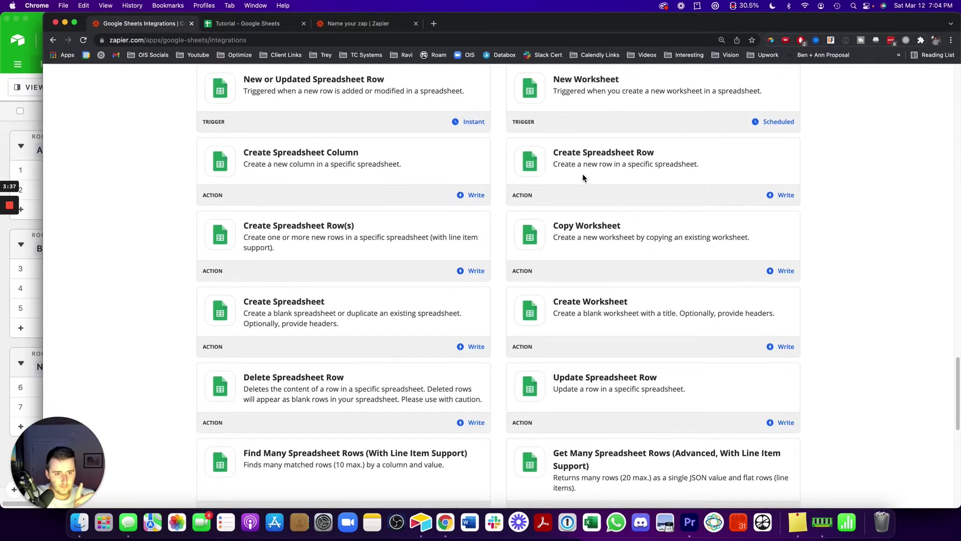
pyautogui.scroll(3, 625, 160)
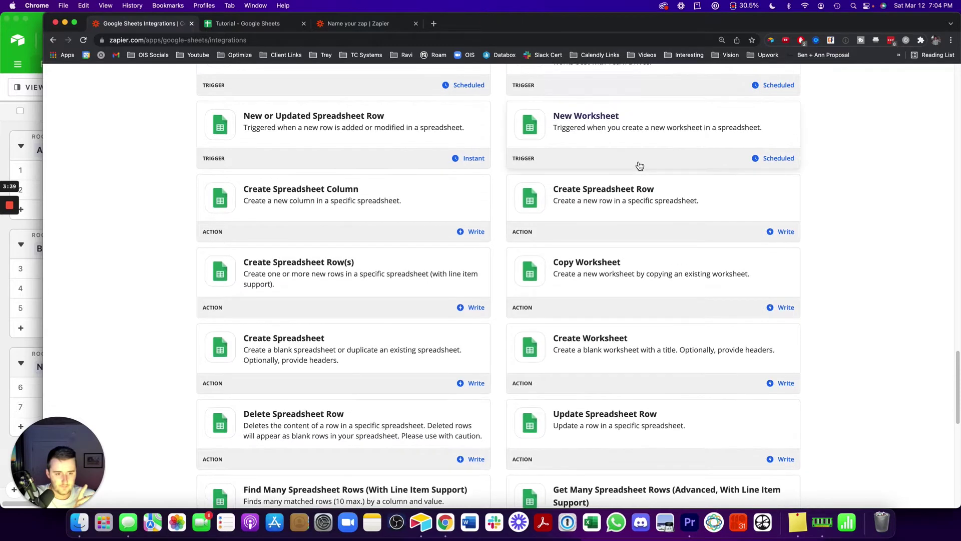
pyautogui.scroll(-2, 693, 210)
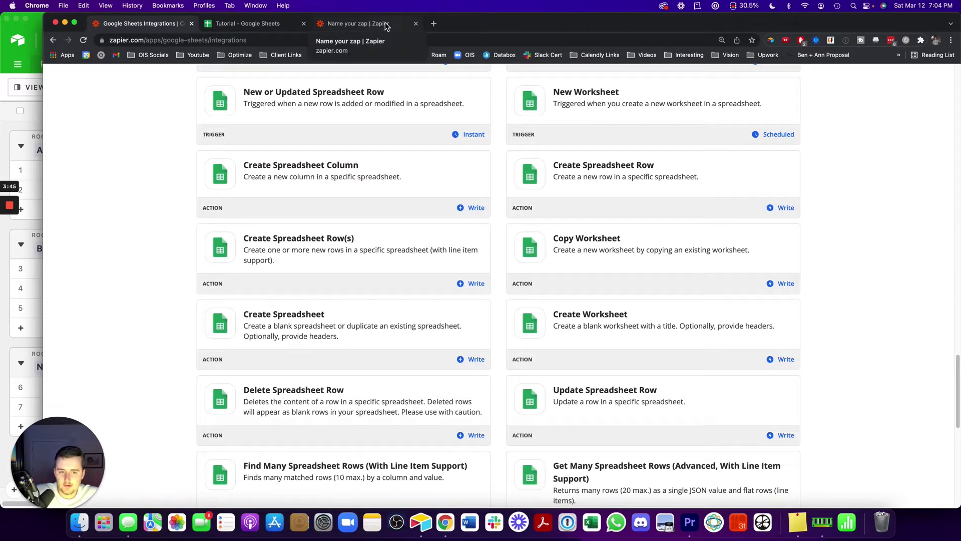
pyautogui.scroll(6, 586, 242)
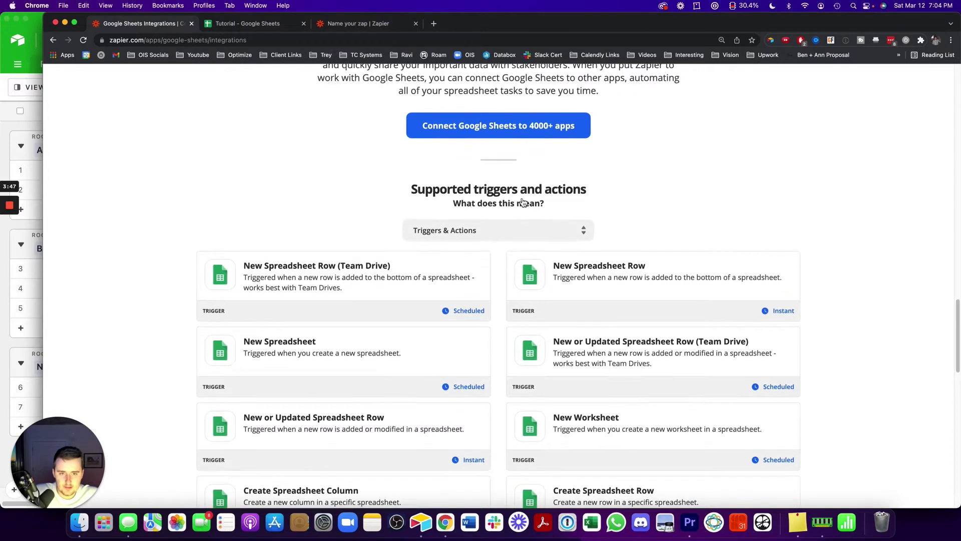
pyautogui.scroll(4, 522, 201)
pyautogui.scroll(5, 503, 368)
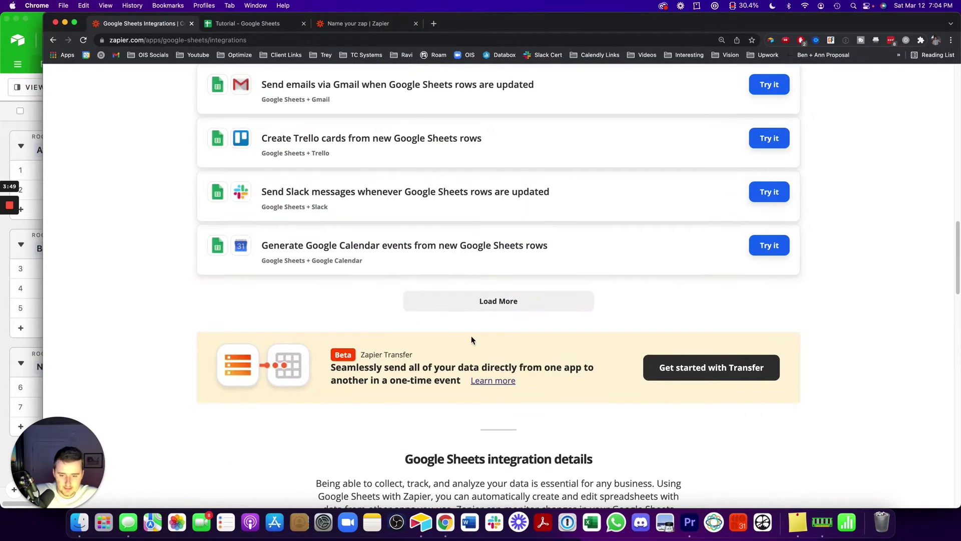
pyautogui.scroll(-15, 518, 328)
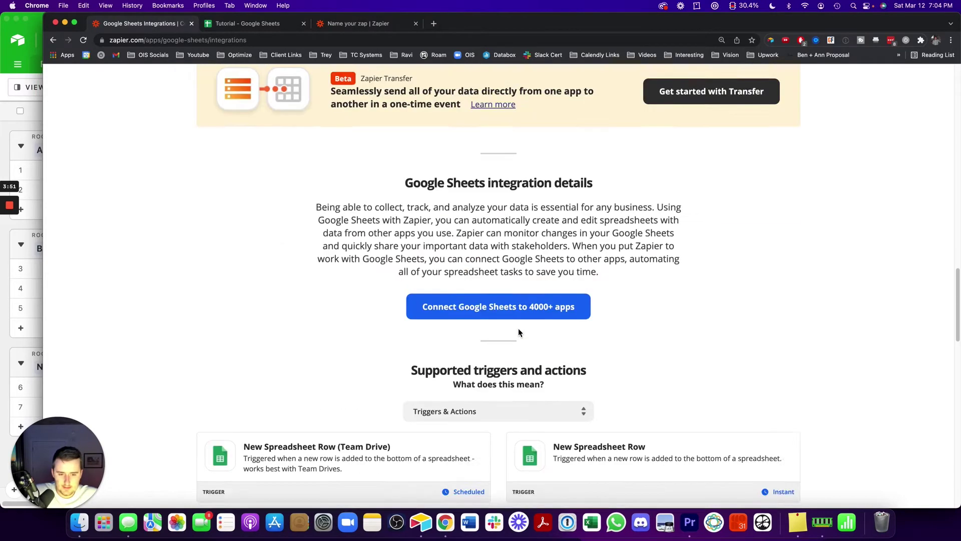
pyautogui.click(343, 26)
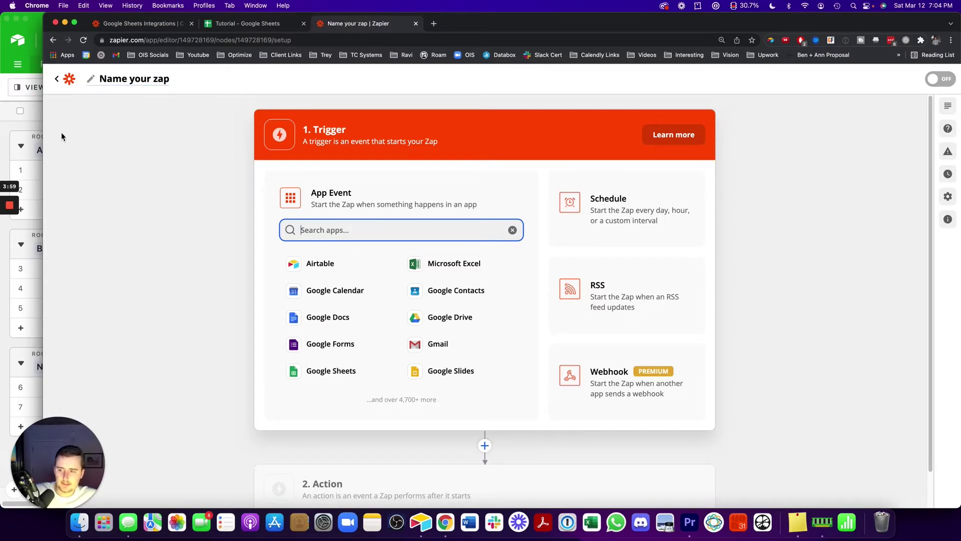
# Set the trigger to Airtable's 'New or Updated Record' event and continue
pyautogui.click(352, 263)
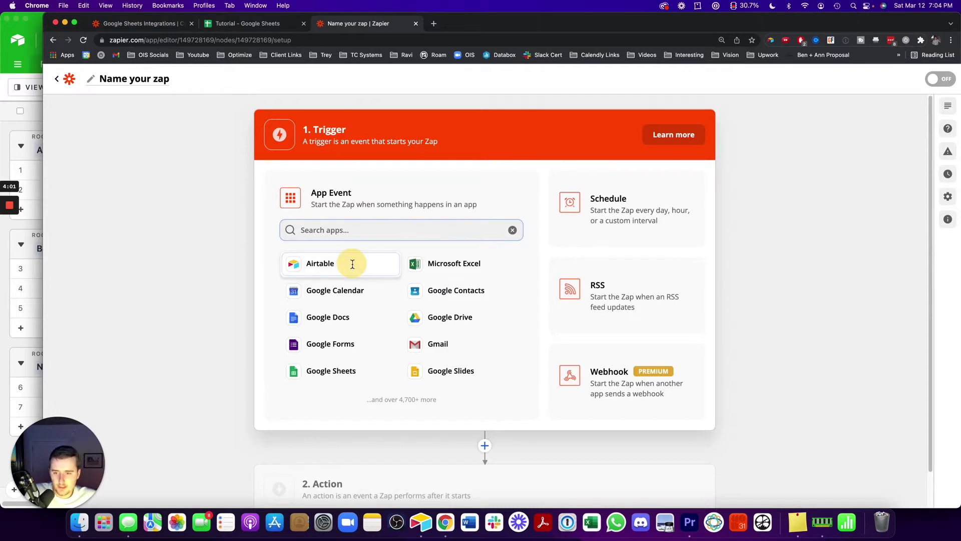
pyautogui.click(350, 264)
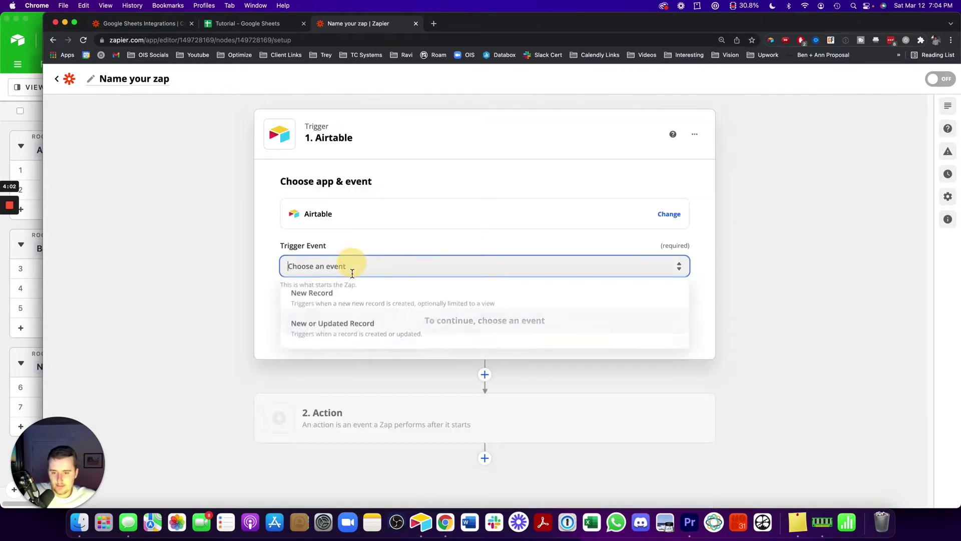
pyautogui.click(330, 327)
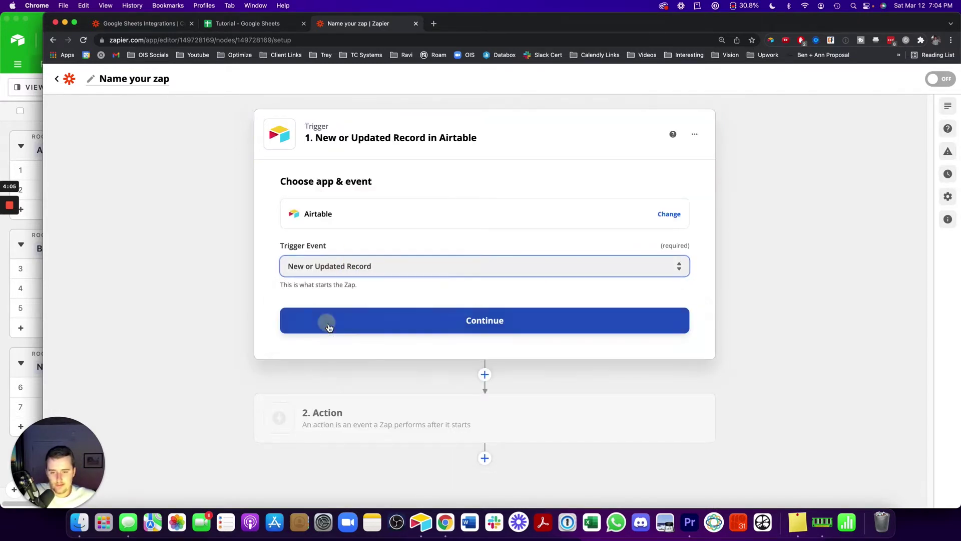
pyautogui.click(326, 322)
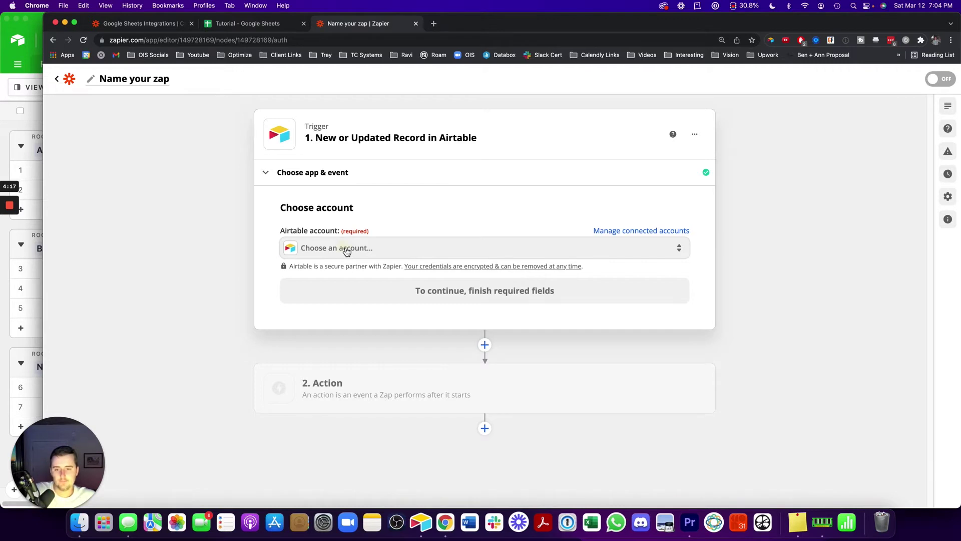
# Connect the existing Airtable account to the trigger
pyautogui.click(346, 249)
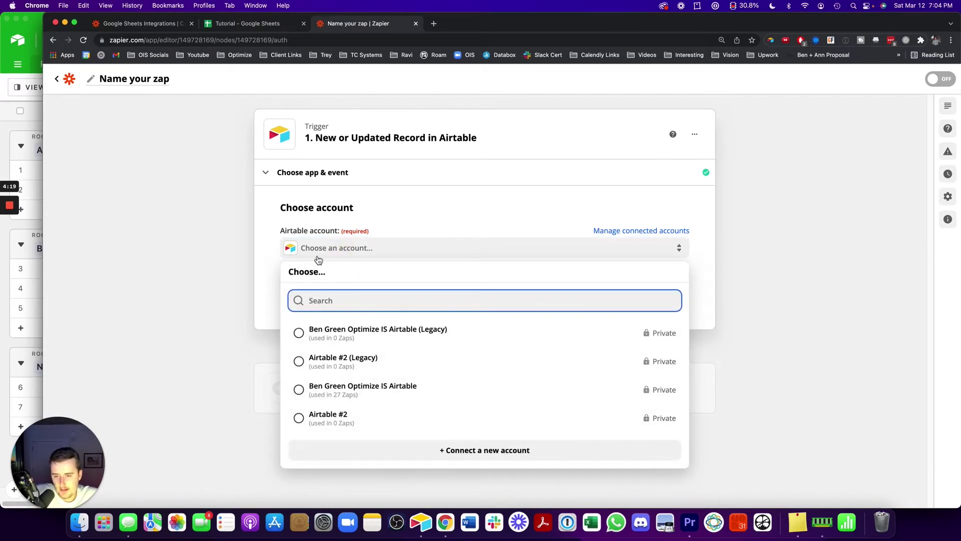
pyautogui.click(345, 396)
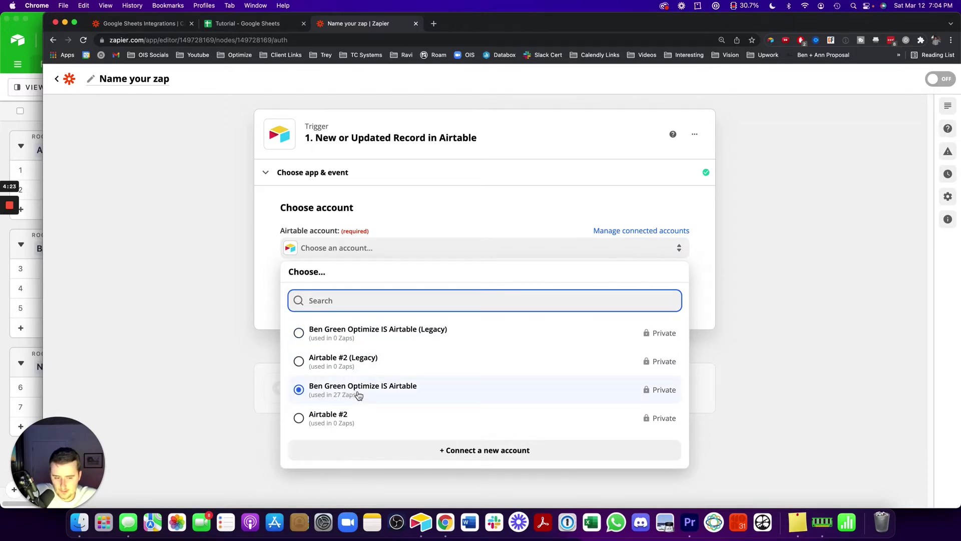
pyautogui.click(335, 289)
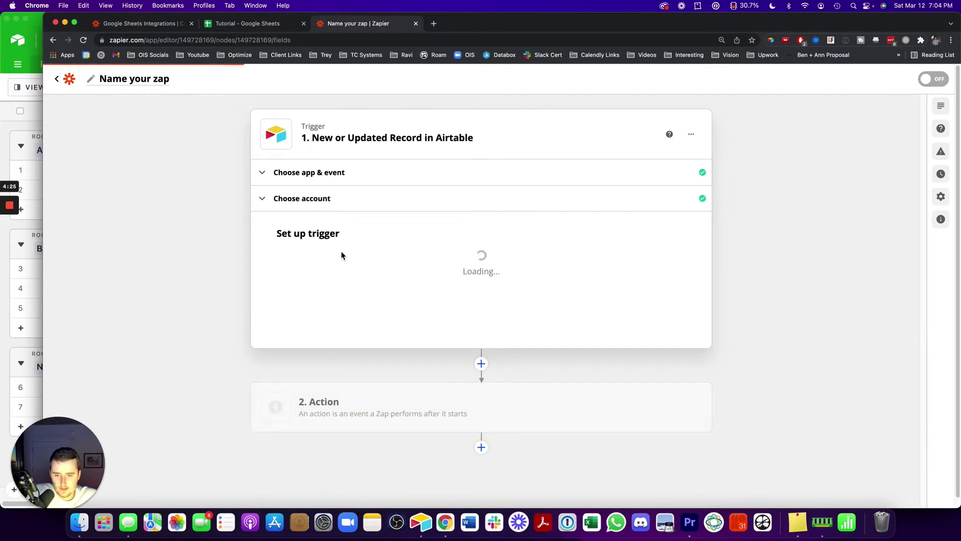
# Choose the Measurement Tracking System base, searching 'measure' after checking the base name in Airtable
pyautogui.click(331, 271)
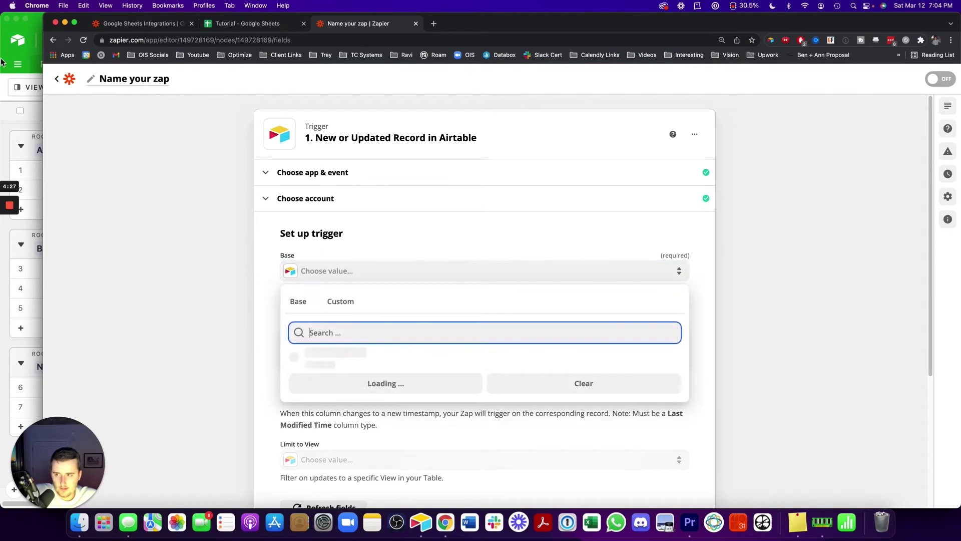
pyautogui.click(2, 61)
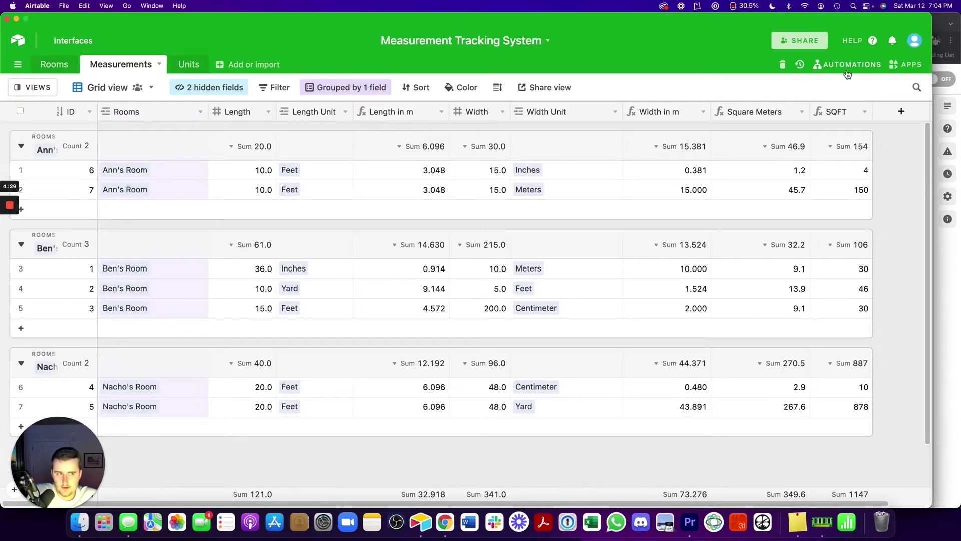
pyautogui.click(953, 253)
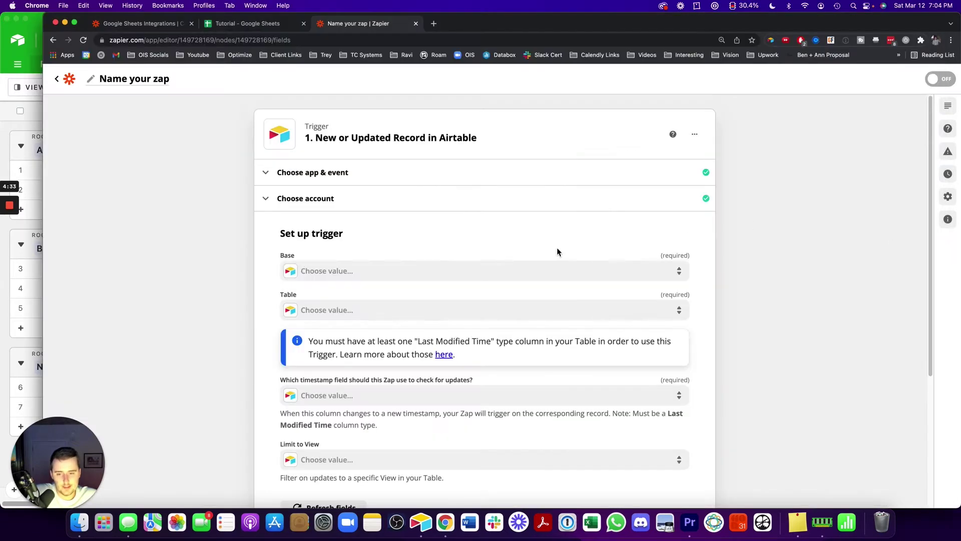
pyautogui.click(356, 275)
pyautogui.click(248, 263)
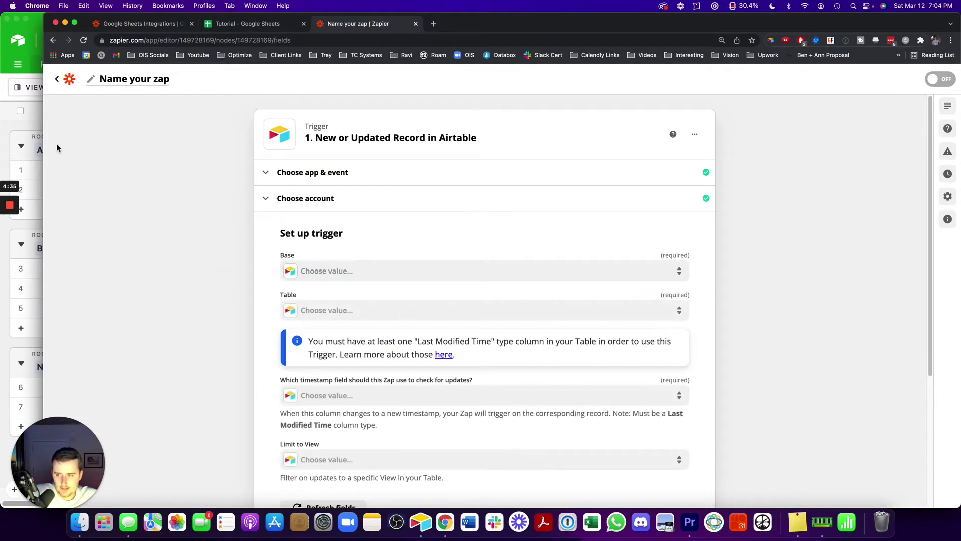
pyautogui.click(31, 140)
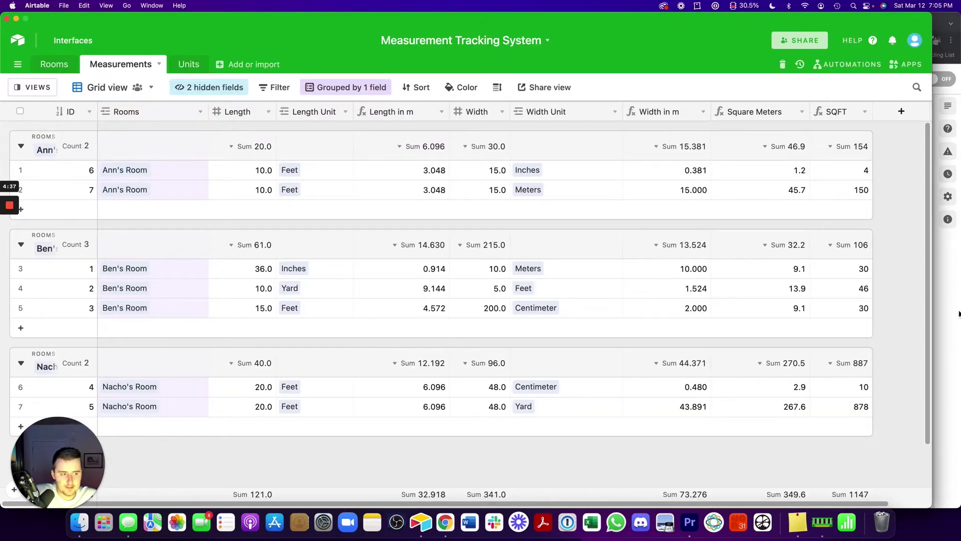
pyautogui.click(954, 310)
pyautogui.click(302, 270)
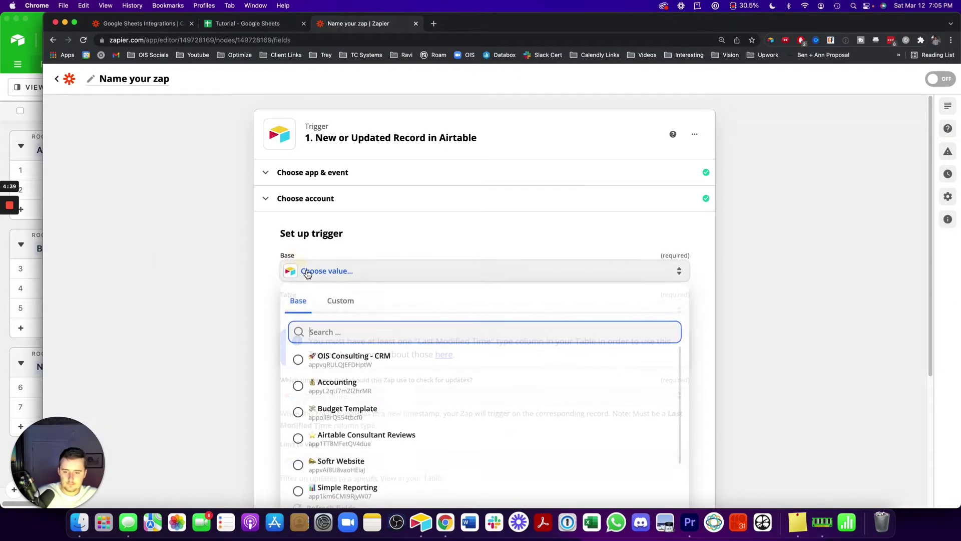
pyautogui.write('measure')
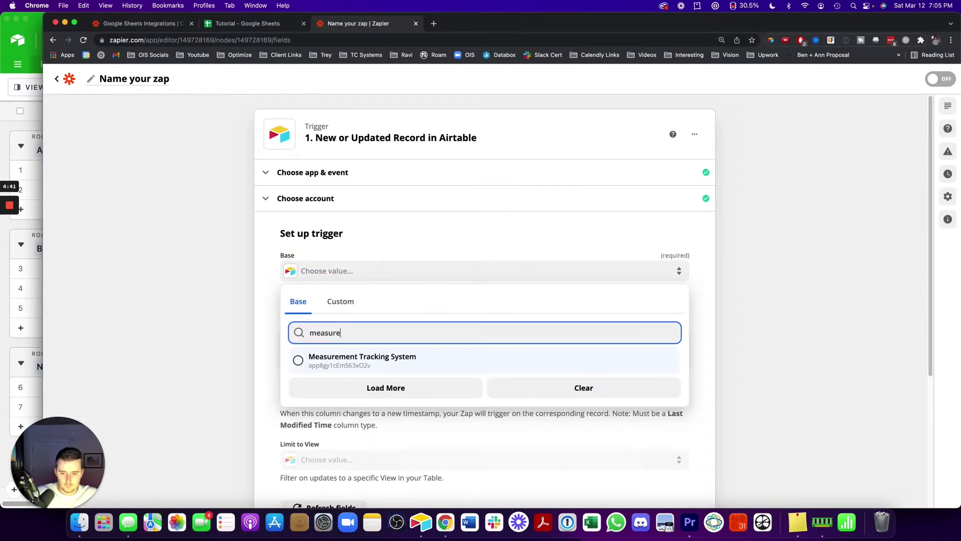
pyautogui.click(367, 368)
# Choose the Measurements table and note the trigger's required timestamp field
pyautogui.press('super+Tab')
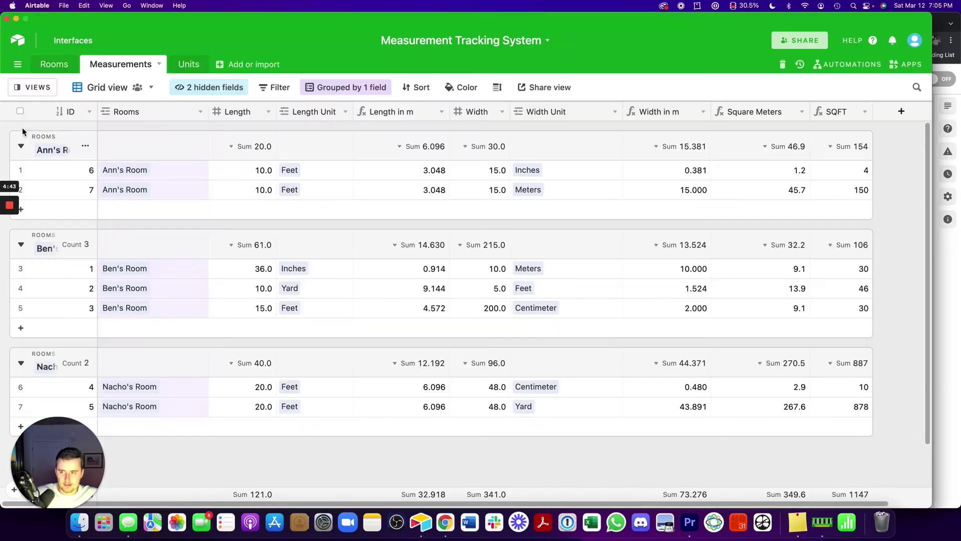
pyautogui.click(940, 288)
pyautogui.click(302, 312)
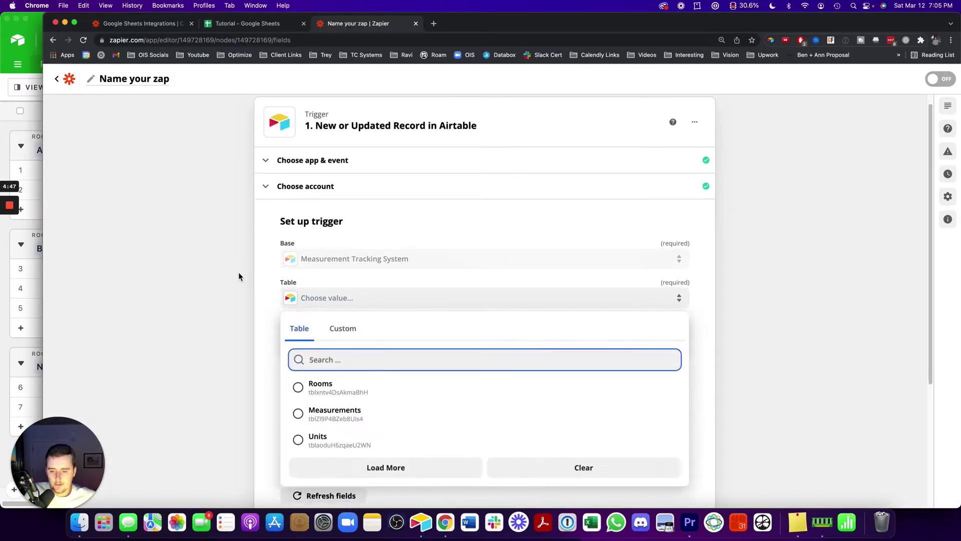
pyautogui.click(328, 371)
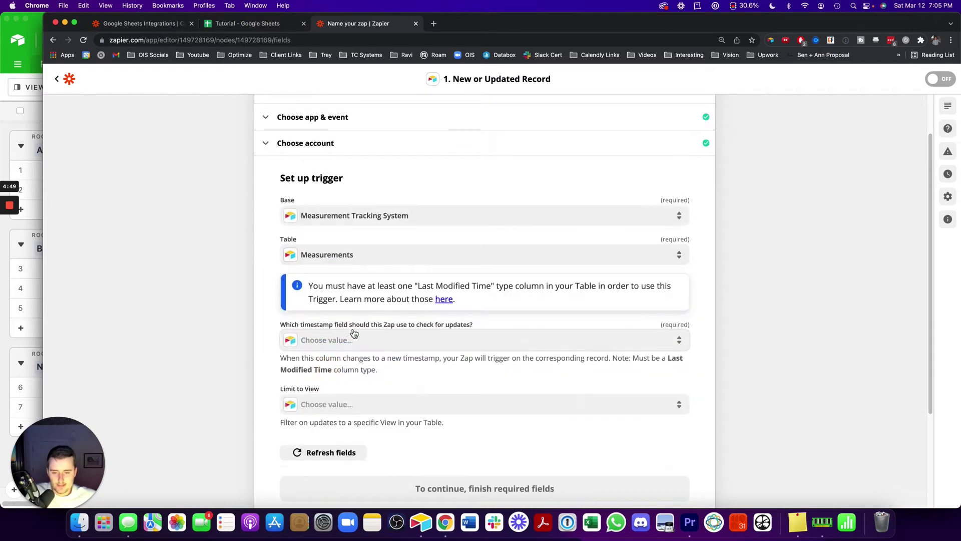
pyautogui.moveTo(279, 325); pyautogui.dragTo(495, 324)
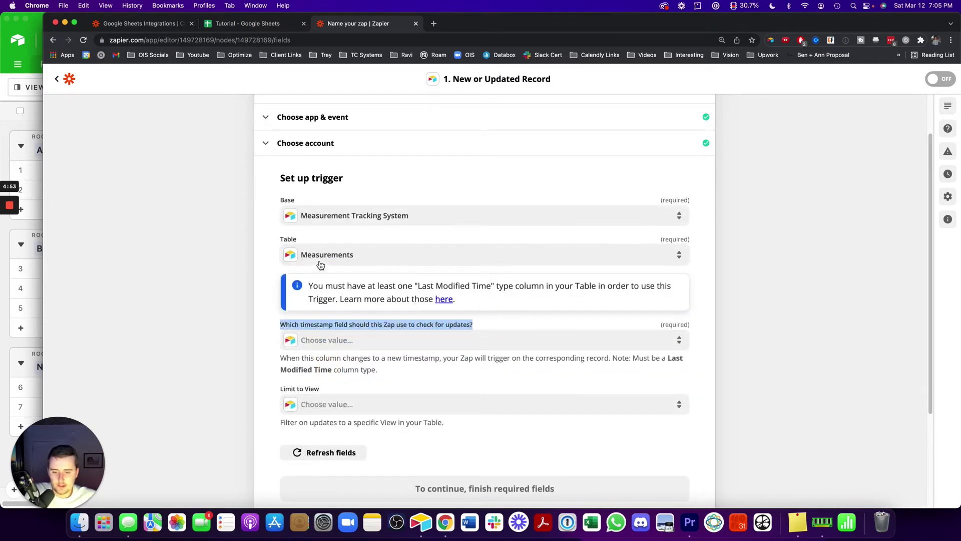
pyautogui.moveTo(660, 327); pyautogui.dragTo(699, 326)
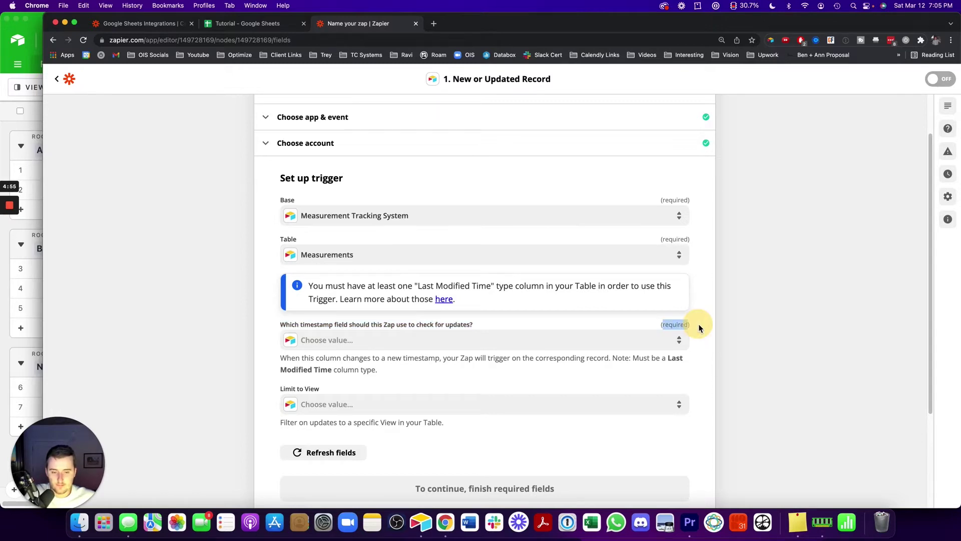
pyautogui.click(39, 126)
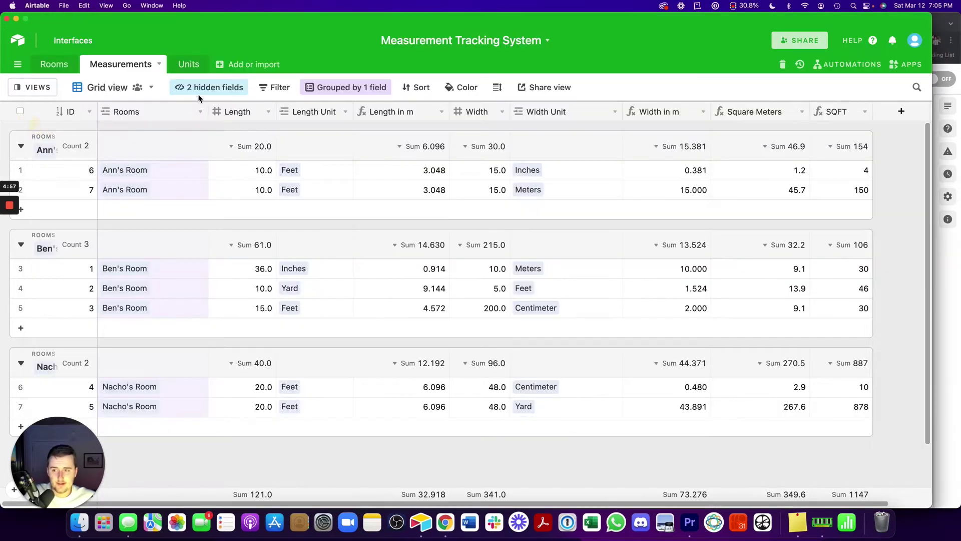
# Insert a Last modified time field to the left of Rooms
pyautogui.rightClick(155, 110)
pyautogui.click(150, 256)
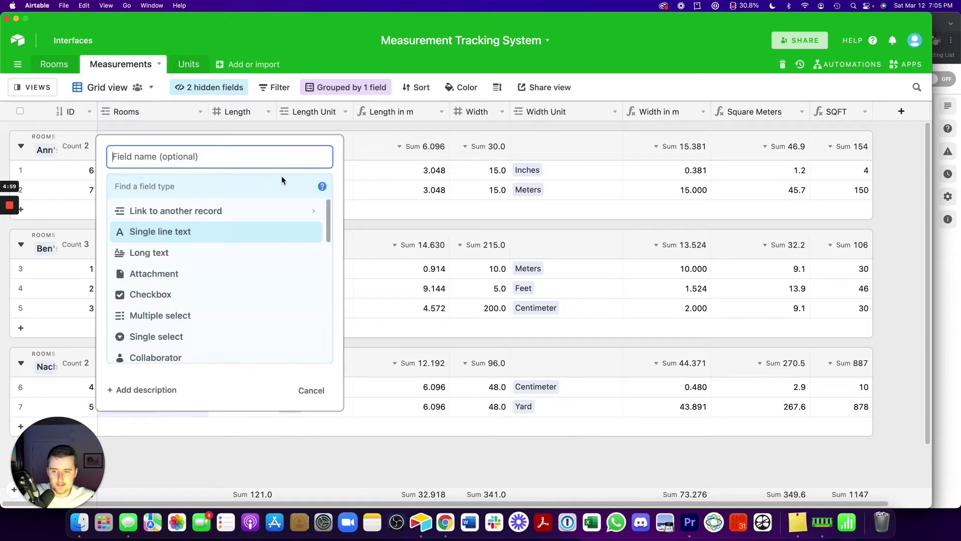
pyautogui.write('mod')
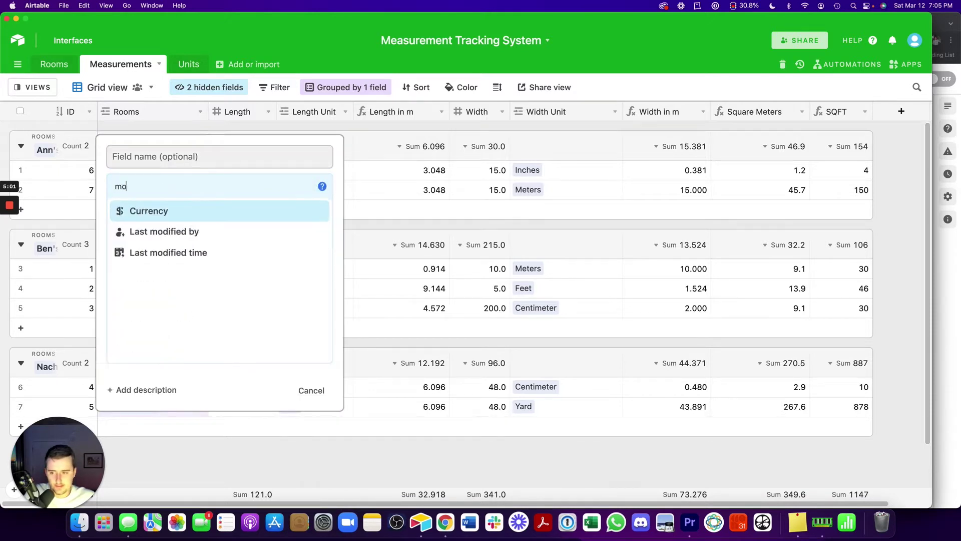
pyautogui.click(307, 390)
pyautogui.rightClick(152, 110)
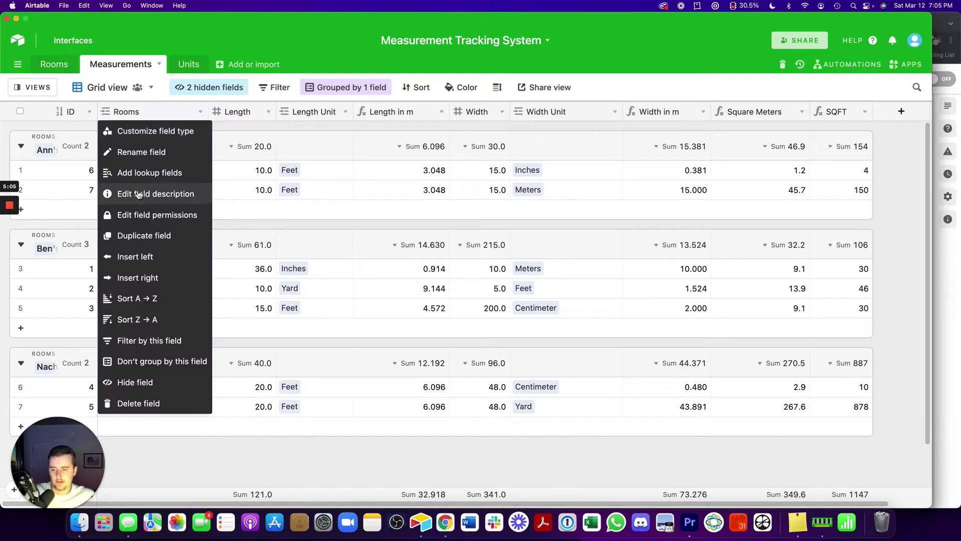
pyautogui.click(135, 257)
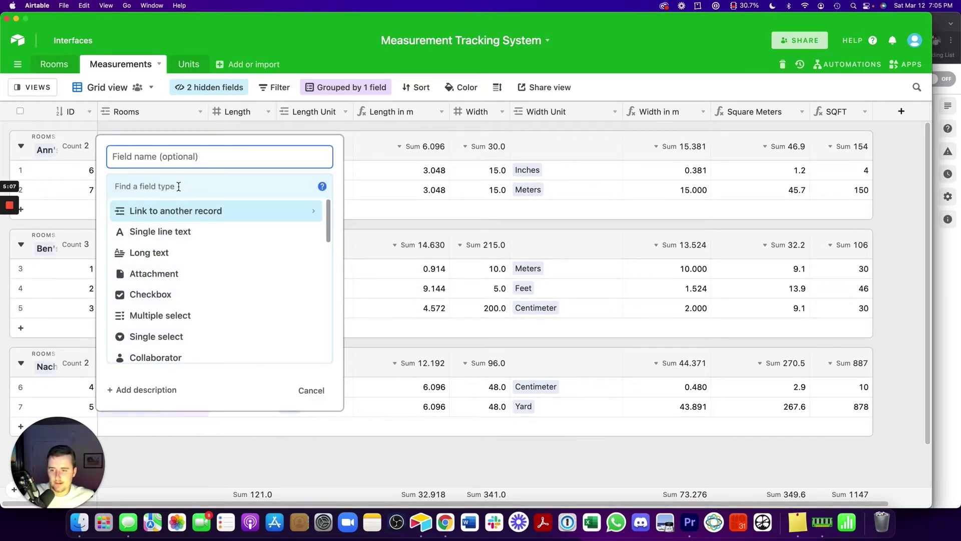
pyautogui.click(179, 186)
pyautogui.write('mod')
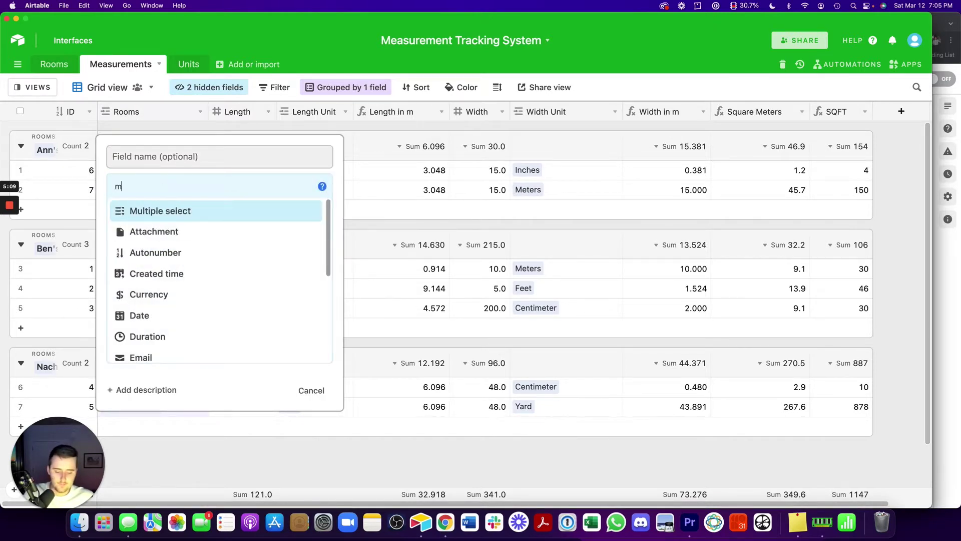
pyautogui.click(181, 229)
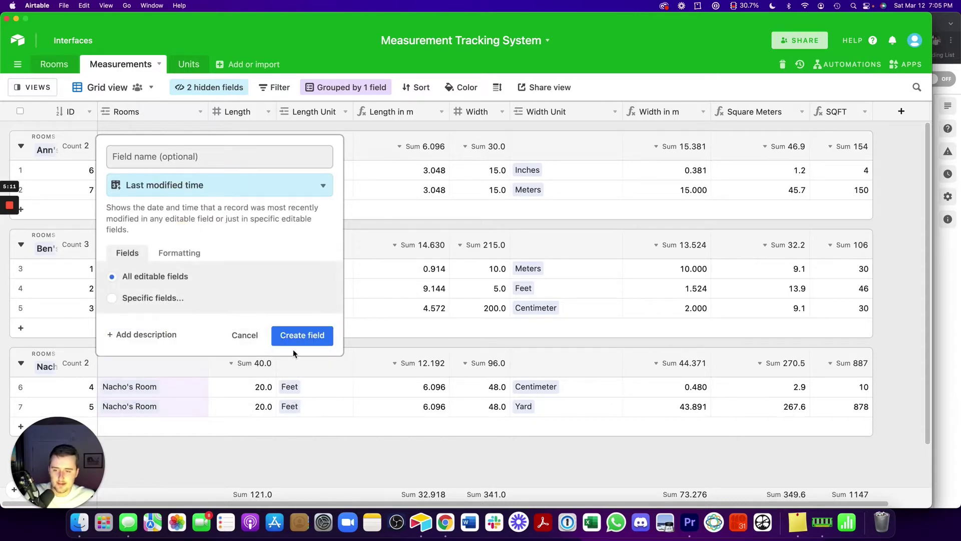
pyautogui.click(302, 336)
# Rename the field to Last Modified, review its tracked fields, and return to Zapier
pyautogui.doubleClick(149, 111)
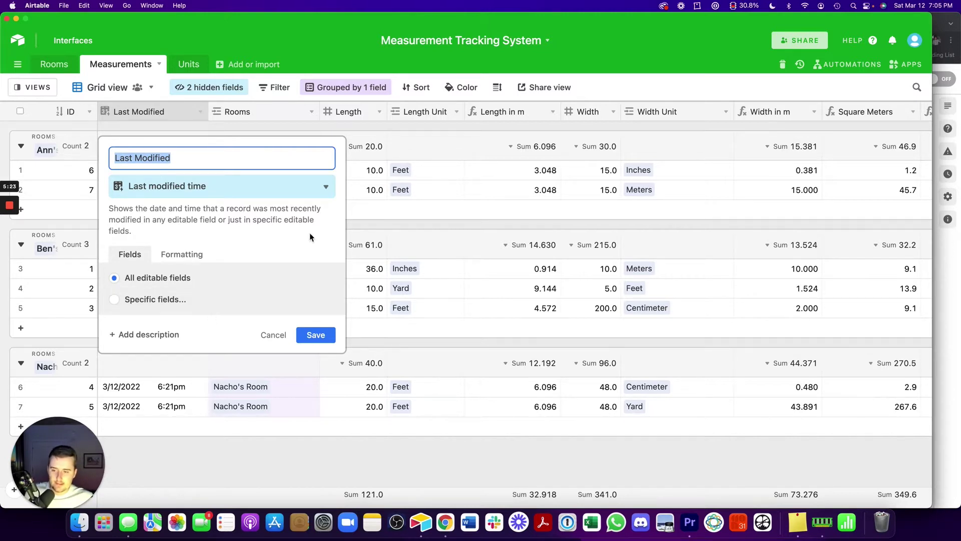
pyautogui.click(314, 336)
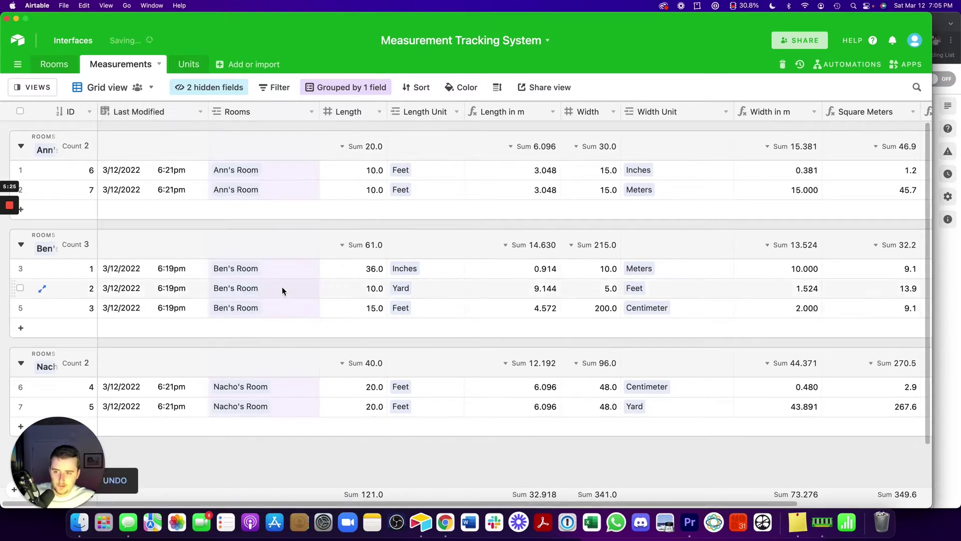
pyautogui.doubleClick(180, 112)
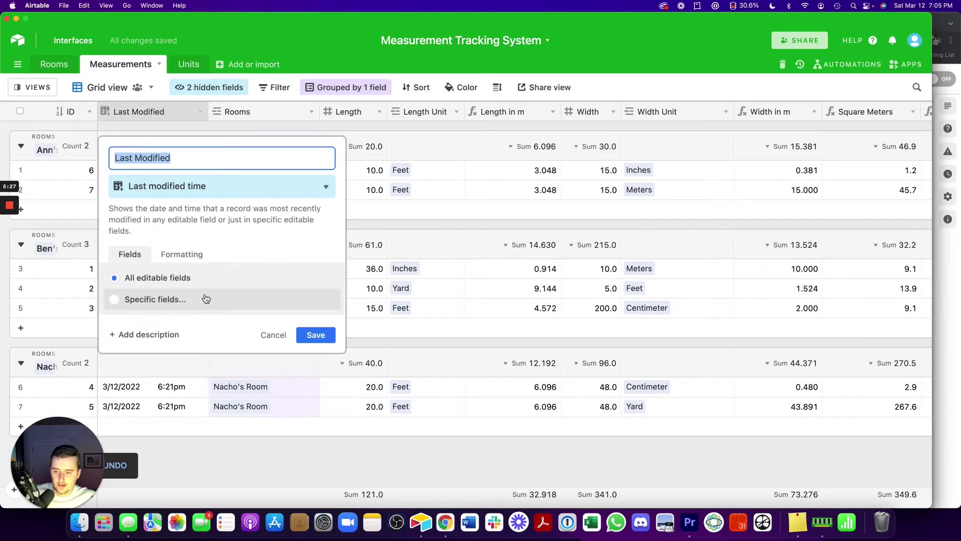
pyautogui.click(203, 297)
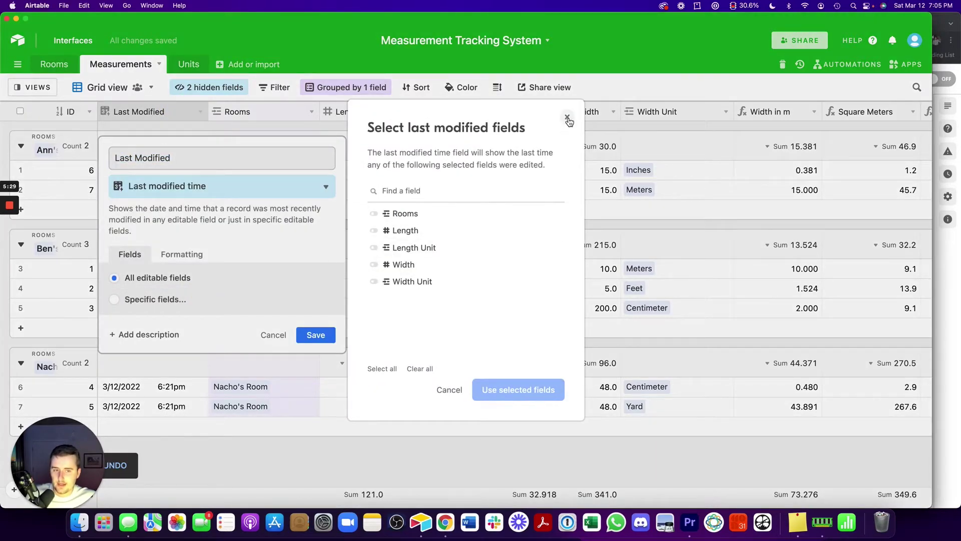
pyautogui.click(567, 119)
pyautogui.click(273, 335)
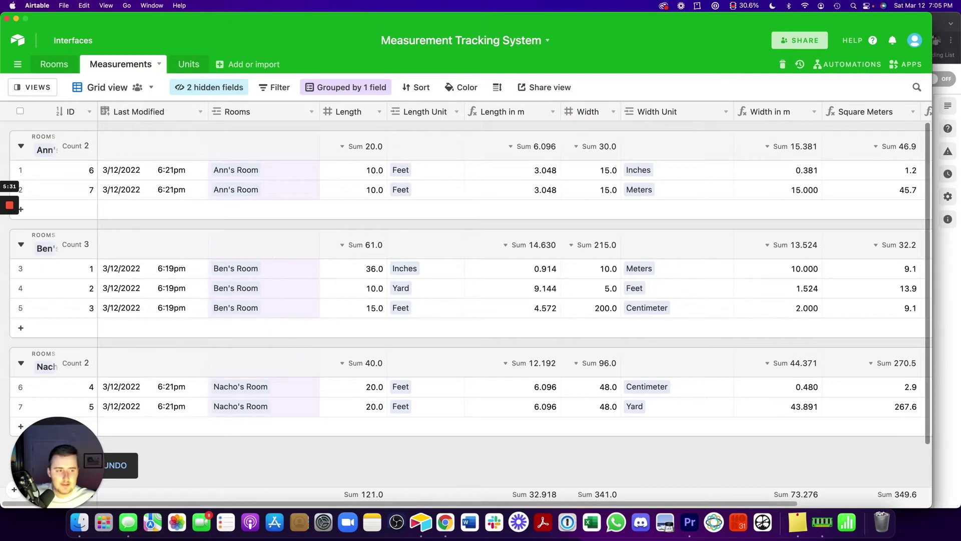
pyautogui.click(947, 260)
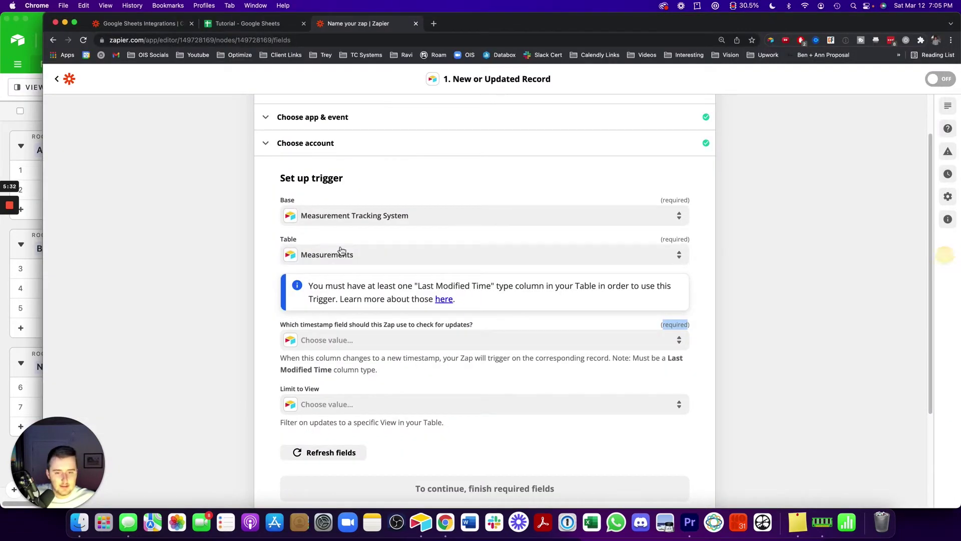
# Keep Last Modified as the trigger's timestamp field
pyautogui.click(331, 340)
pyautogui.click(329, 430)
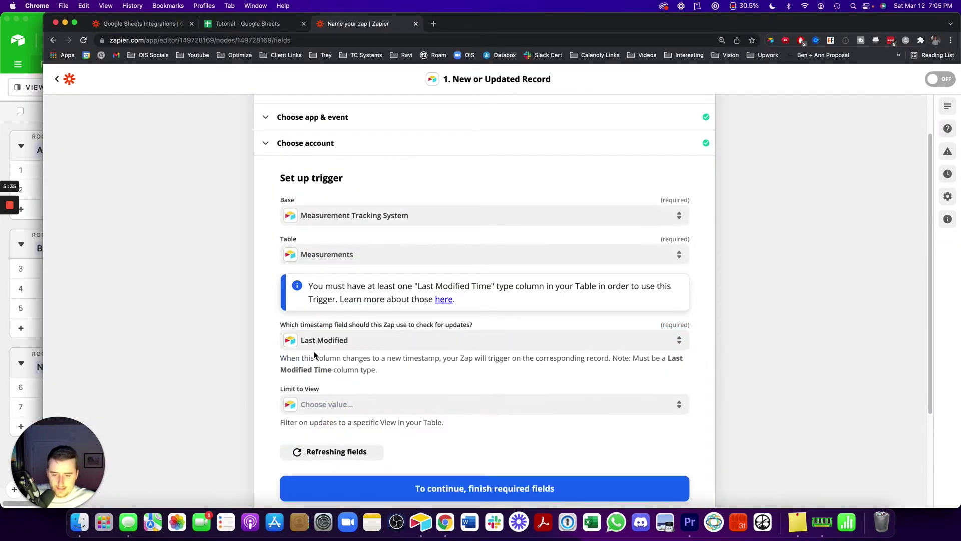
pyautogui.click(391, 344)
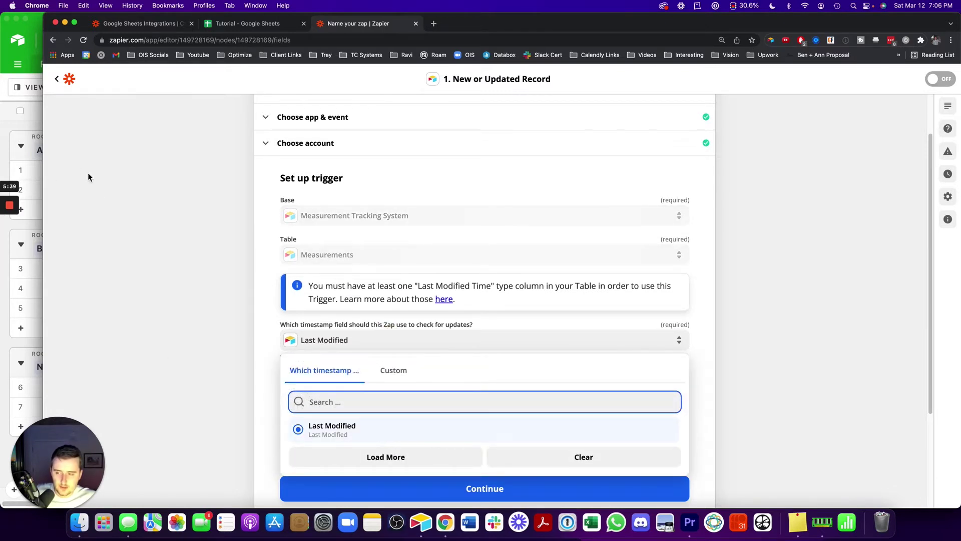
pyautogui.click(41, 146)
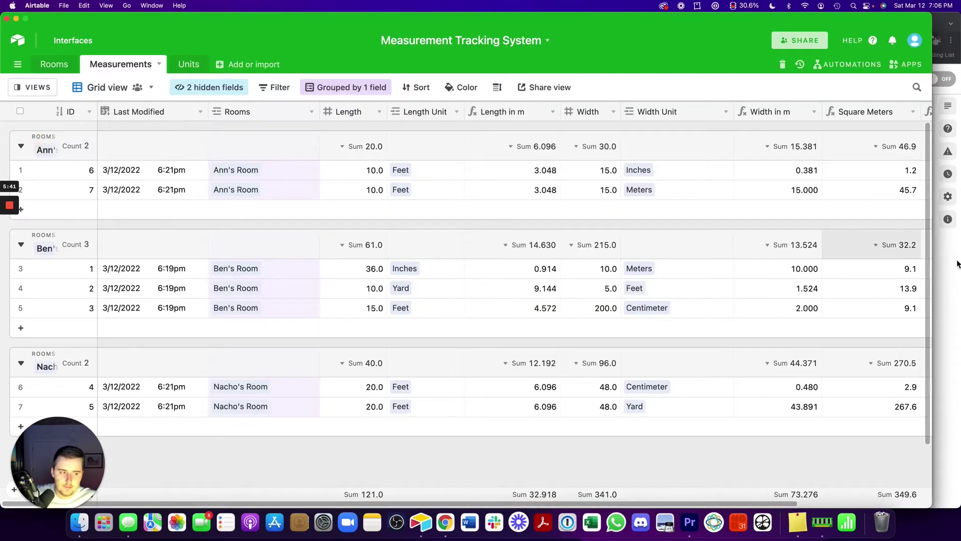
pyautogui.click(952, 259)
pyautogui.click(388, 343)
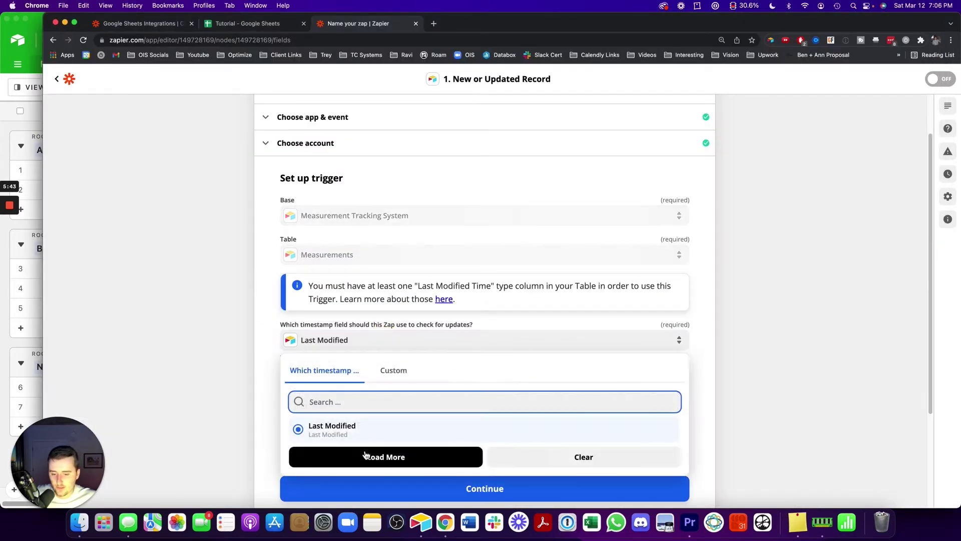
pyautogui.click(227, 321)
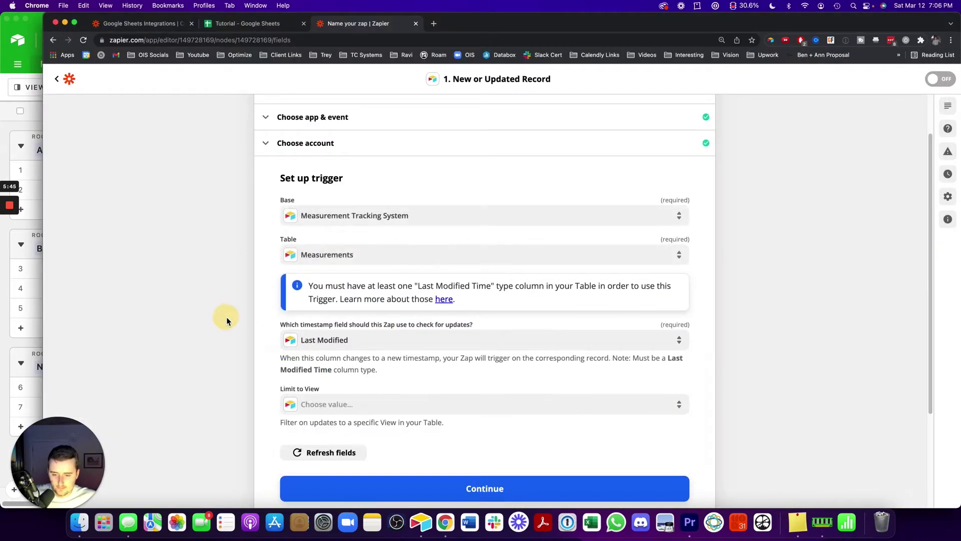
# Continue and run the trigger test to load a sample Measurements record
pyautogui.scroll(-2, 311, 370)
pyautogui.click(395, 425)
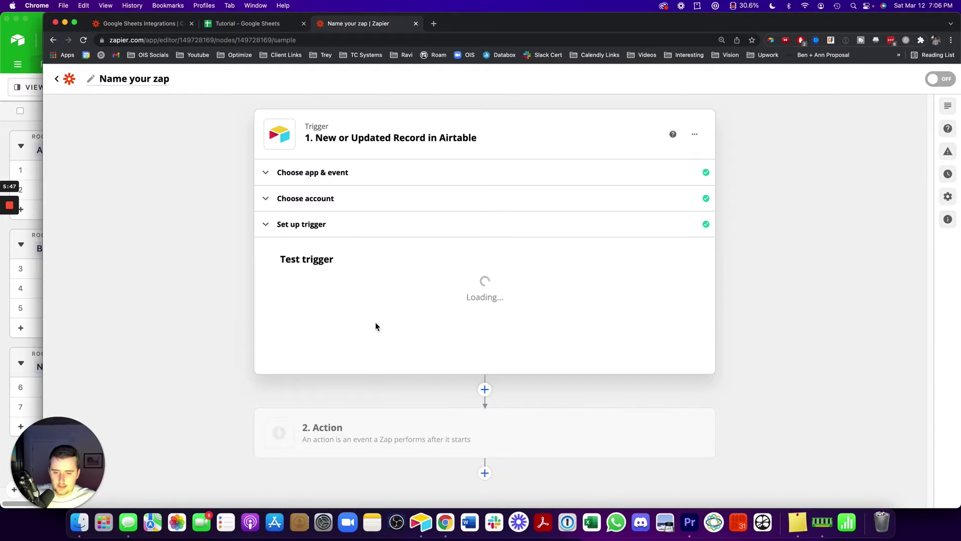
pyautogui.click(484, 411)
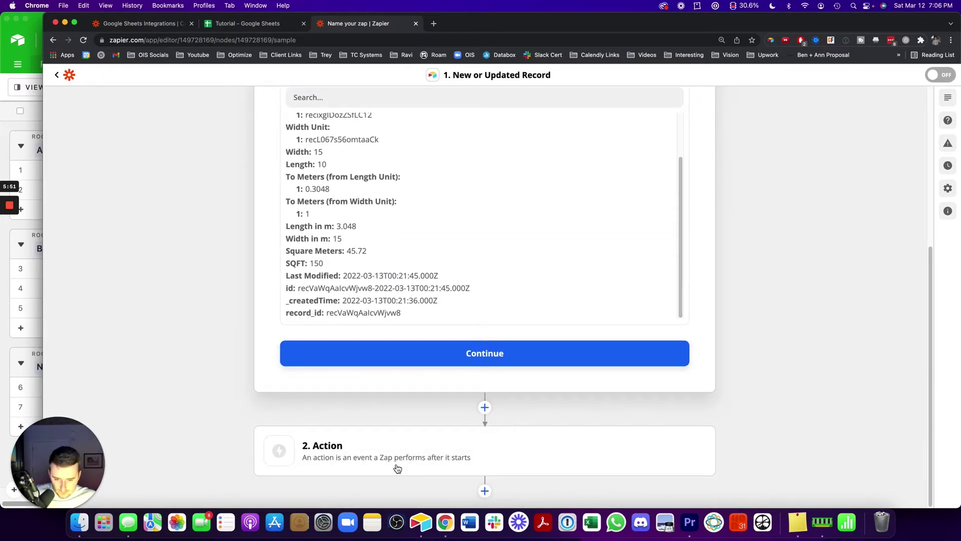
# Start the action step and choose Google Sheets as its app via a 'googl' search
pyautogui.click(410, 347)
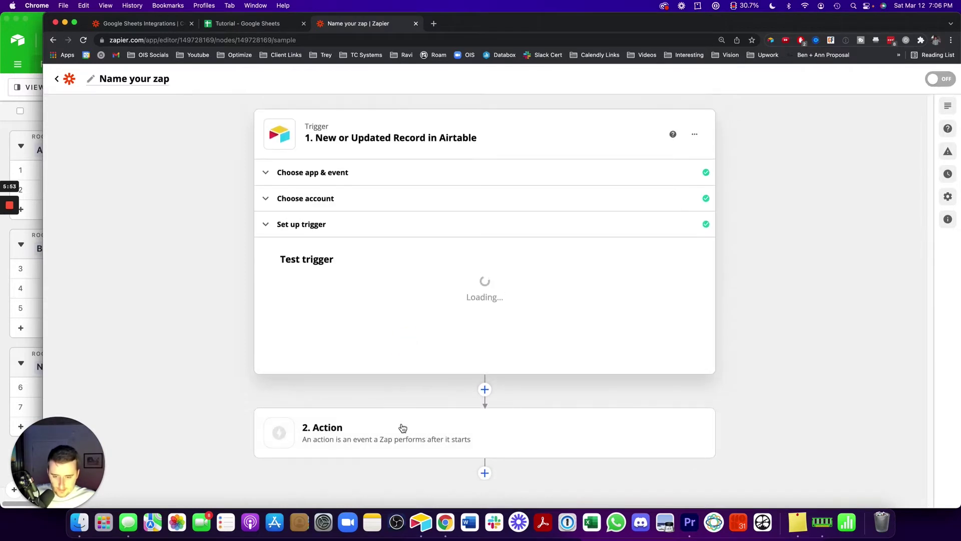
pyautogui.write('google')
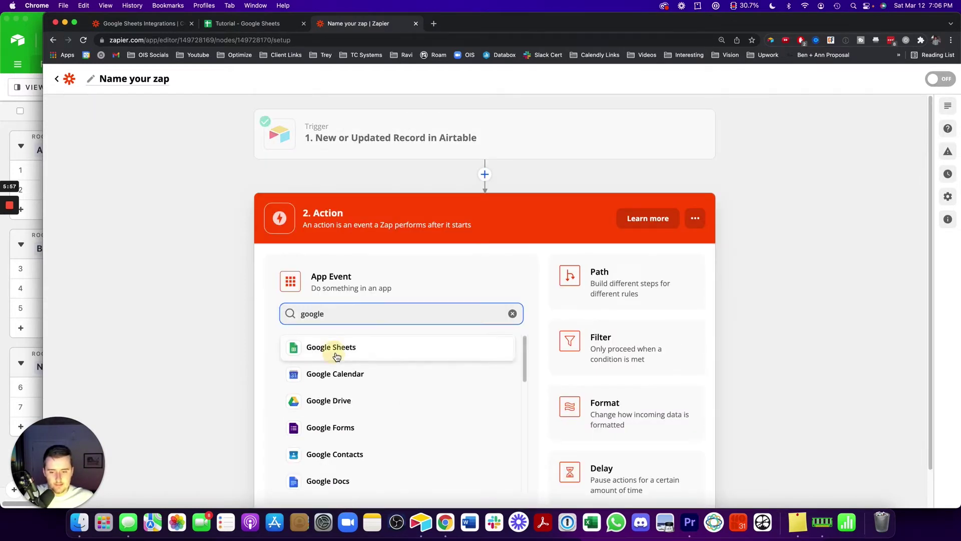
pyautogui.click(339, 346)
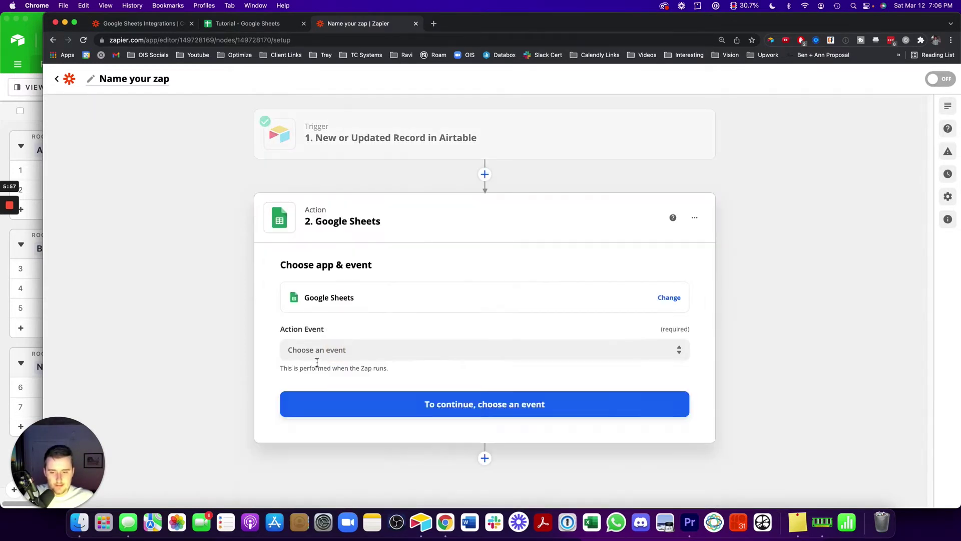
# Browse the Google Sheets action events list, then close it without choosing
pyautogui.click(317, 350)
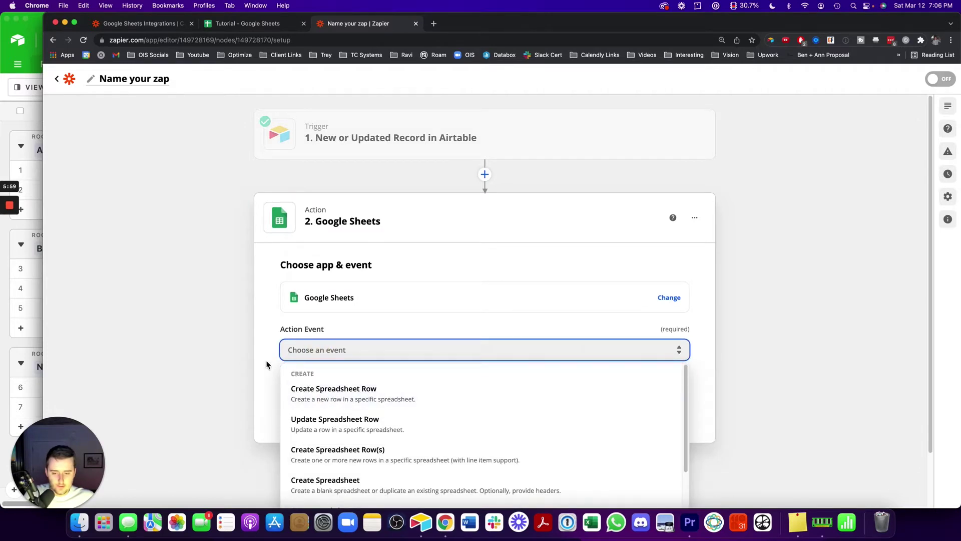
pyautogui.scroll(-2, 261, 361)
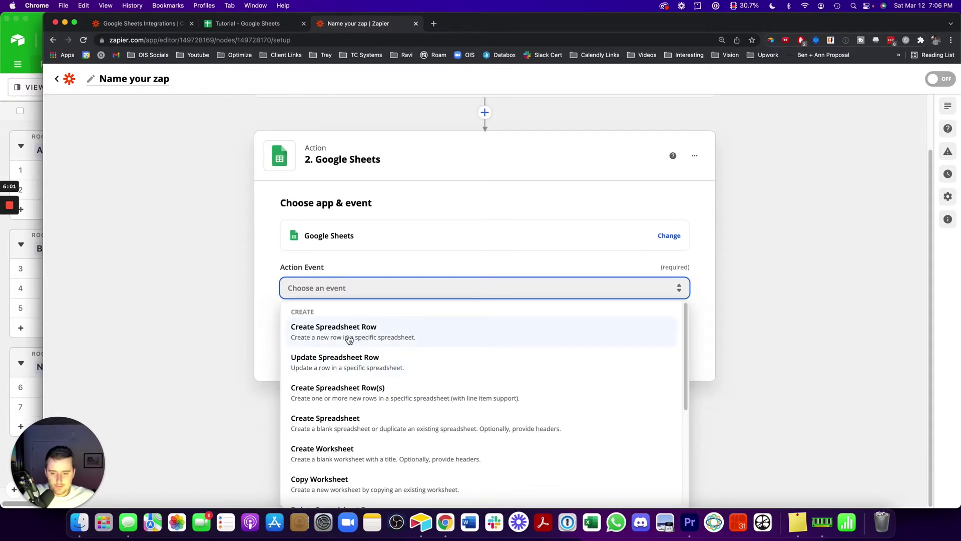
pyautogui.scroll(-2, 349, 359)
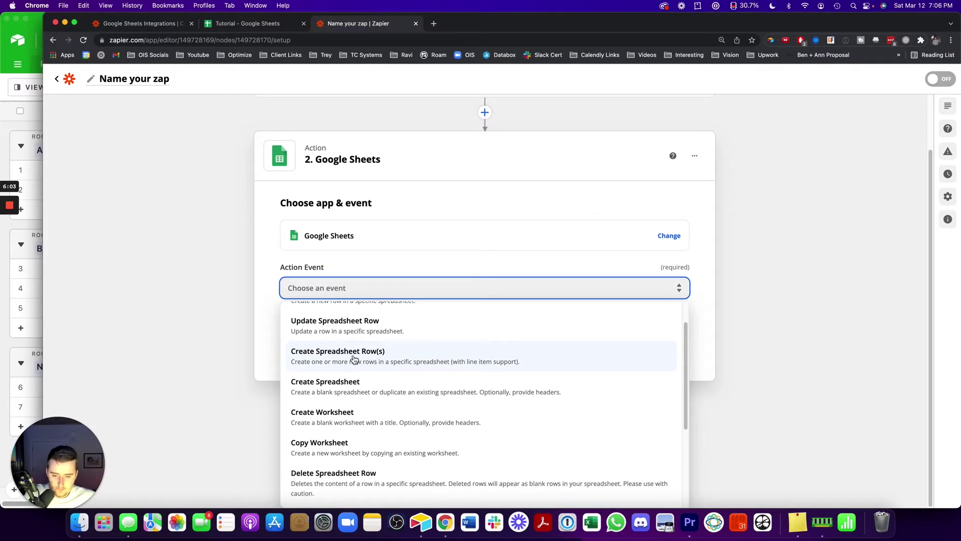
pyautogui.scroll(-3, 354, 359)
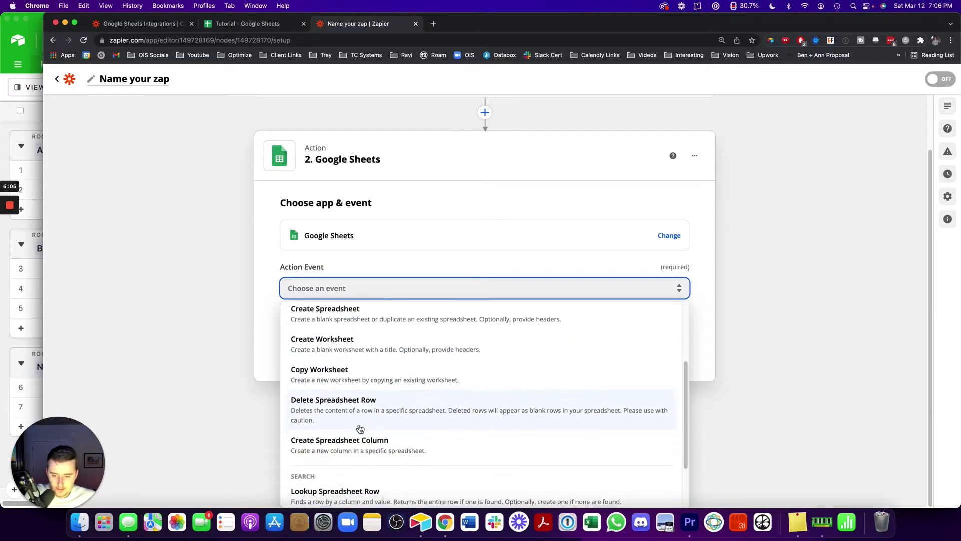
pyautogui.scroll(-3, 360, 429)
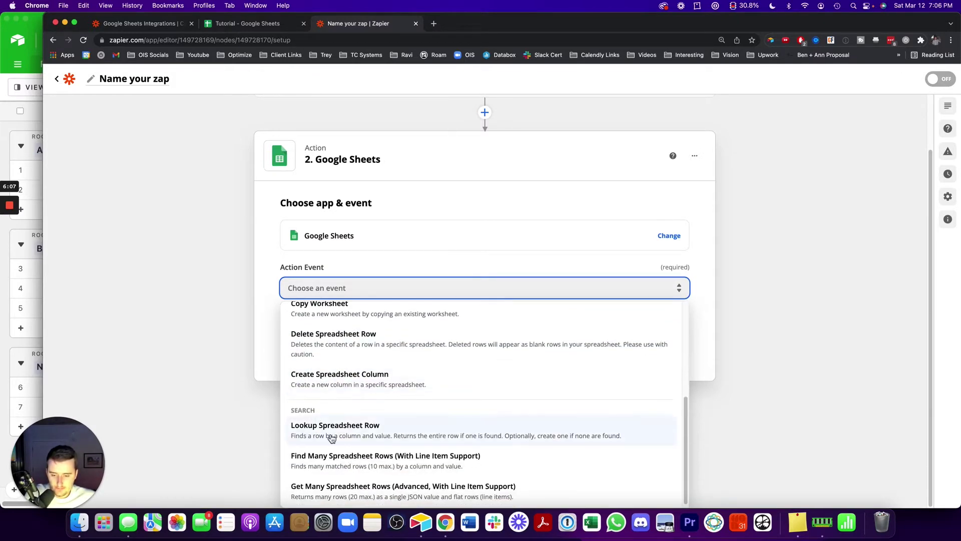
pyautogui.scroll(-1, 343, 436)
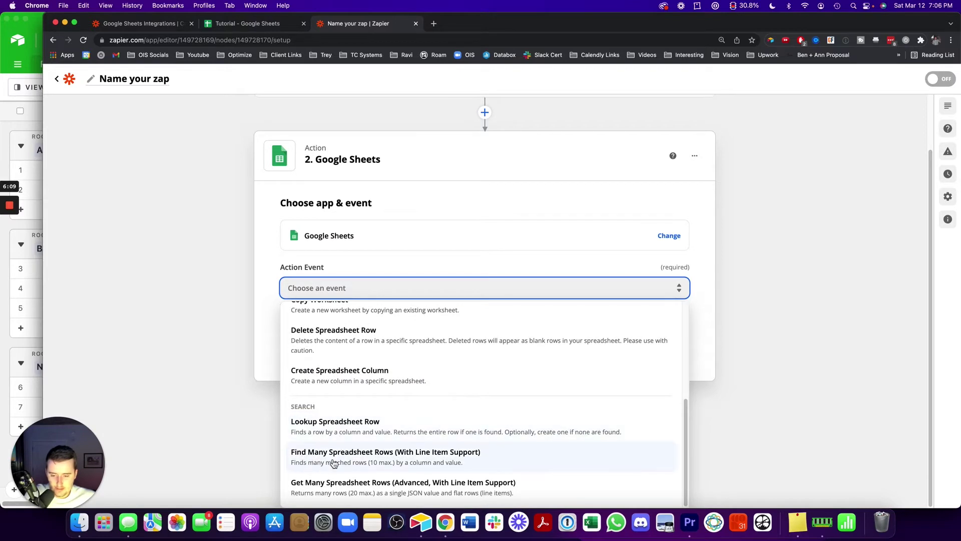
pyautogui.scroll(5, 315, 405)
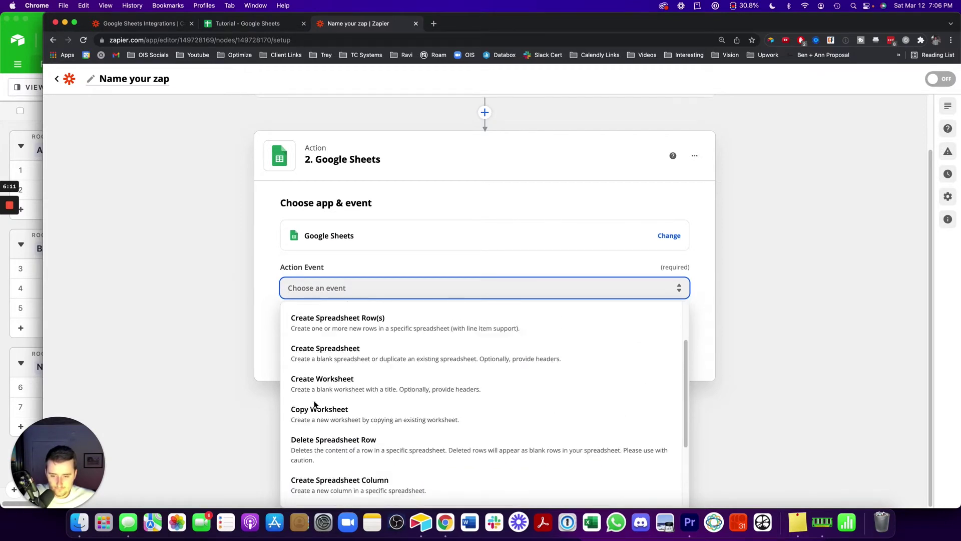
pyautogui.scroll(3, 308, 403)
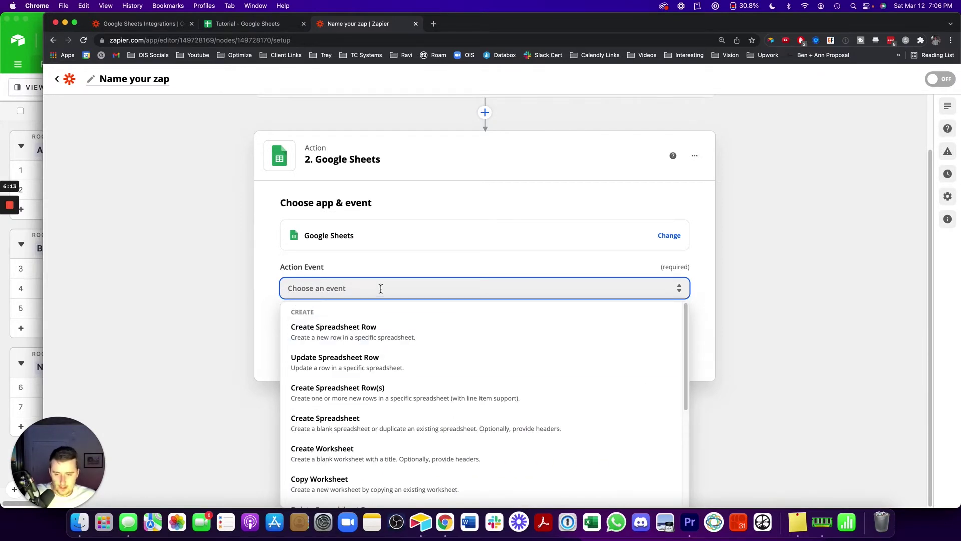
pyautogui.scroll(-6, 378, 368)
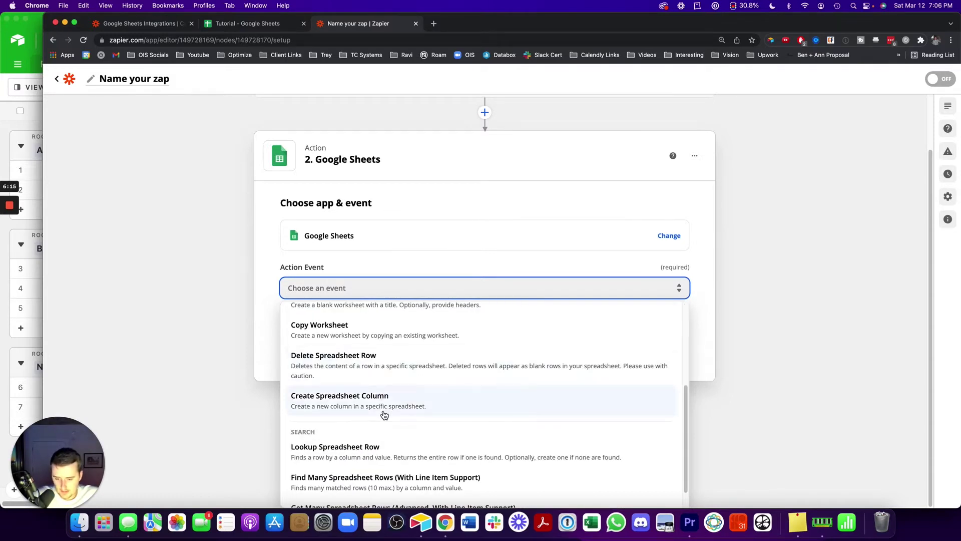
pyautogui.scroll(-1, 384, 415)
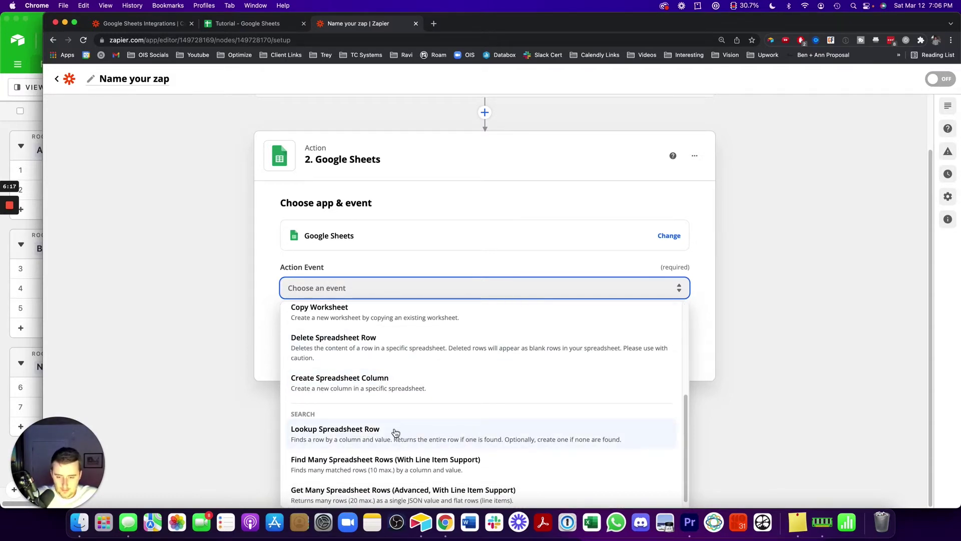
pyautogui.scroll(3, 205, 297)
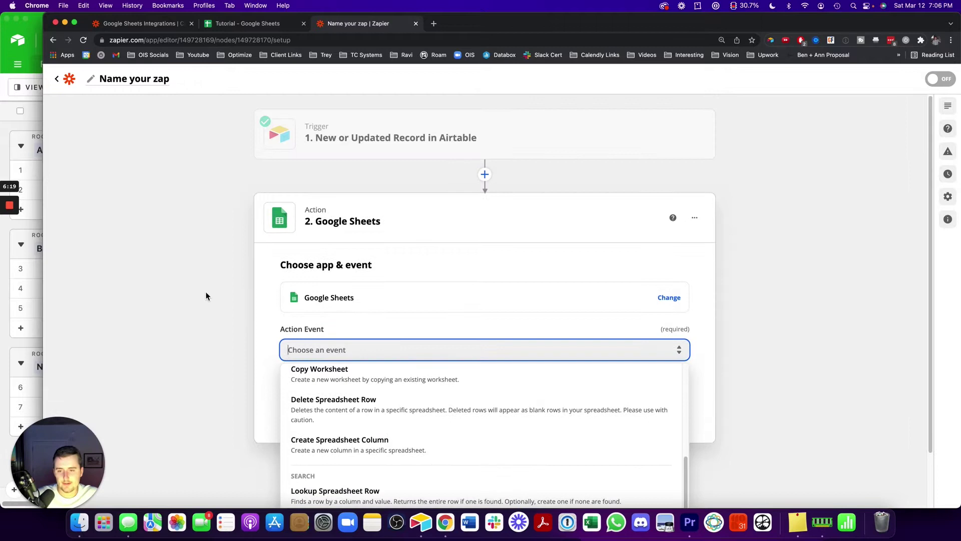
pyautogui.click(206, 227)
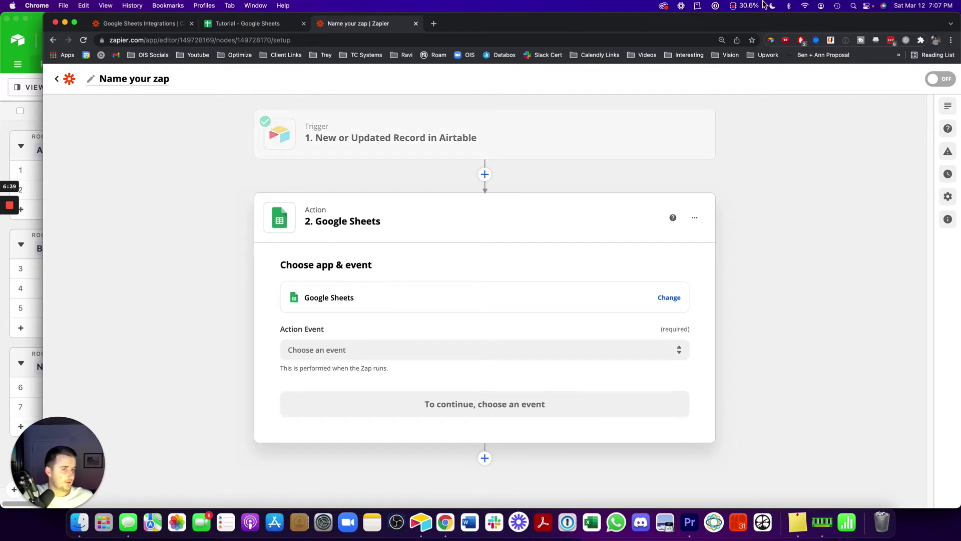
# Switch to the blank Tutorial spreadsheet in Google Sheets
pyautogui.click(258, 24)
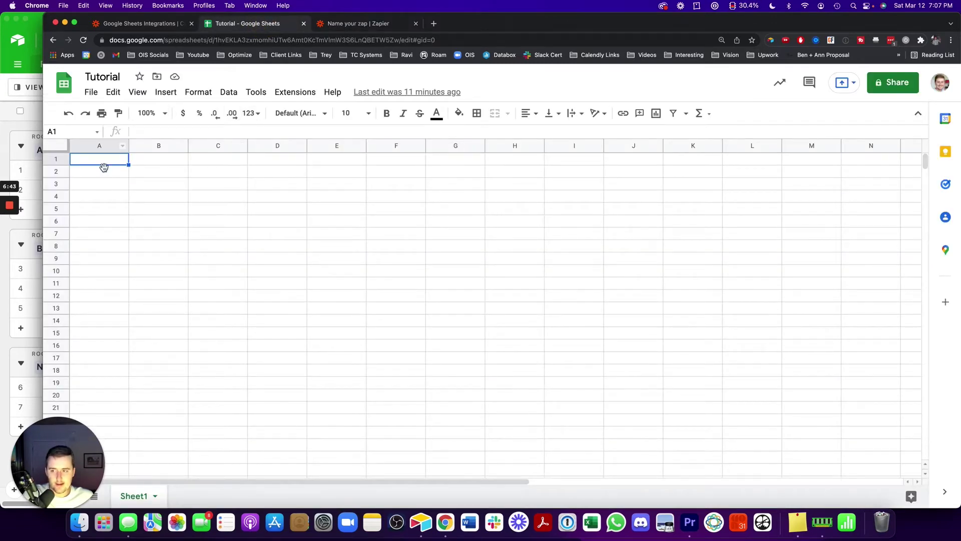
# Type the recordid and id headers into cells A1 and B1 of the Tutorial sheet
pyautogui.click(30, 133)
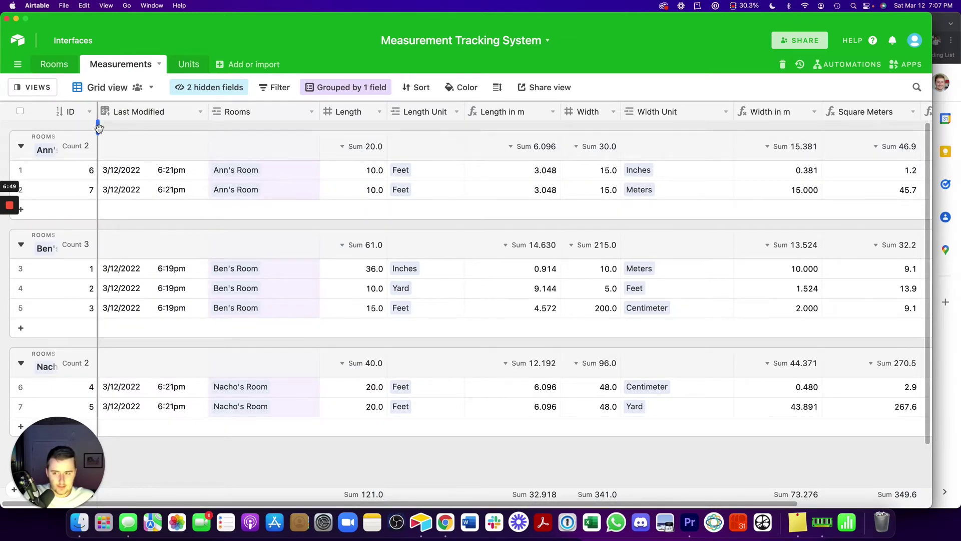
pyautogui.click(938, 129)
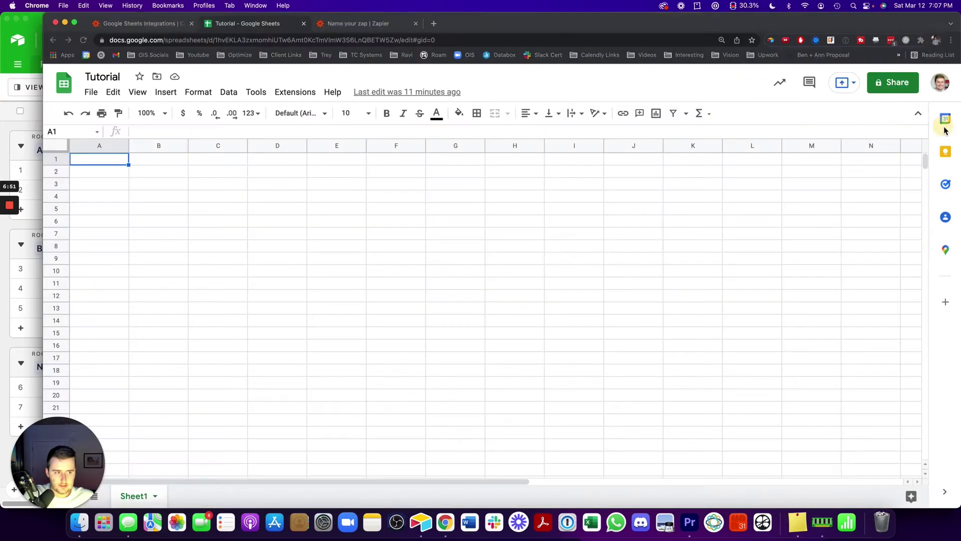
pyautogui.doubleClick(118, 160)
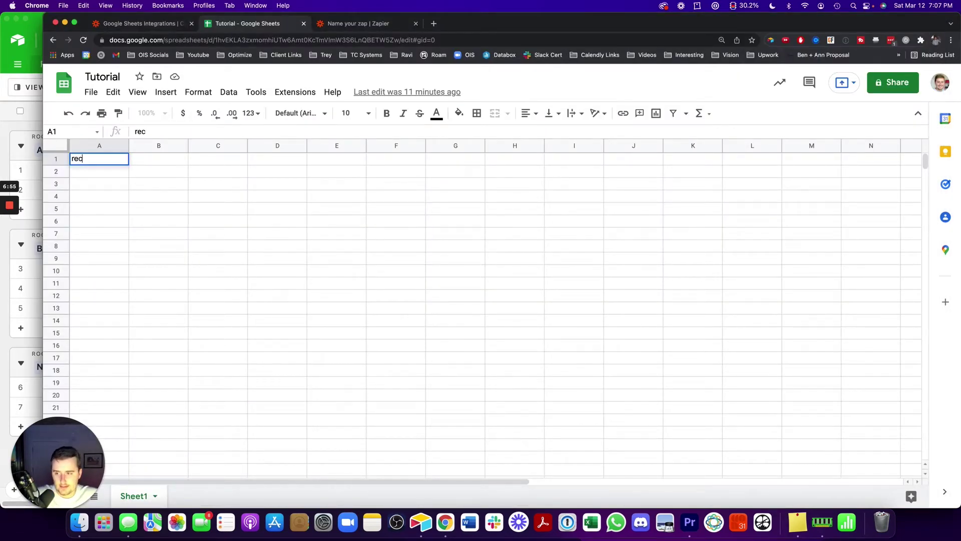
pyautogui.write('recordid')
pyautogui.click(136, 158)
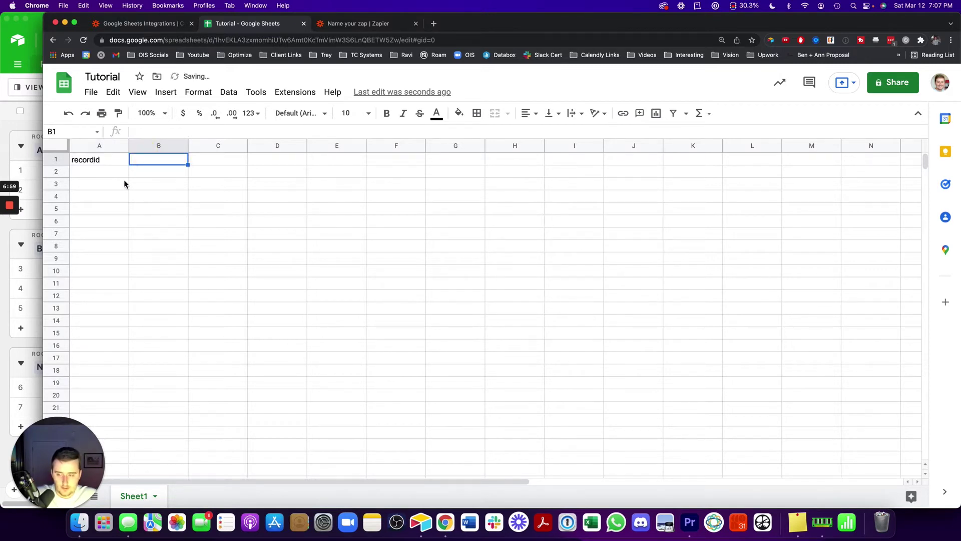
pyautogui.write('id')
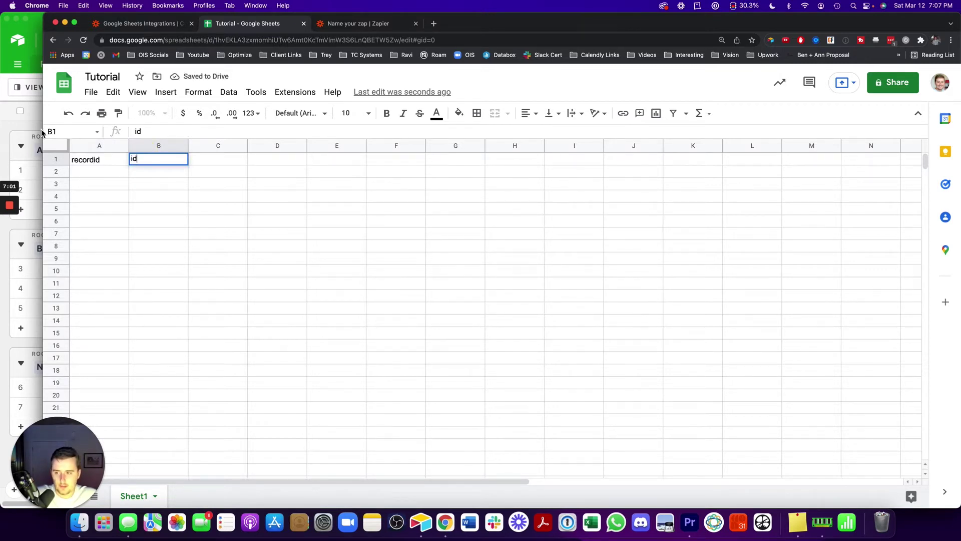
# After rechecking Airtable's field names, add the length, width and sqft headers in C1–E1
pyautogui.click(42, 132)
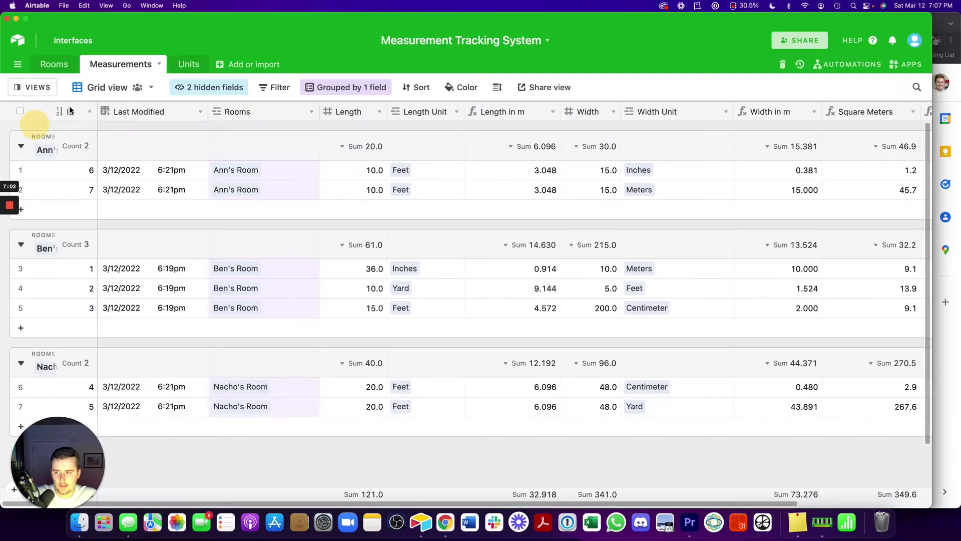
pyautogui.click(947, 172)
pyautogui.click(197, 160)
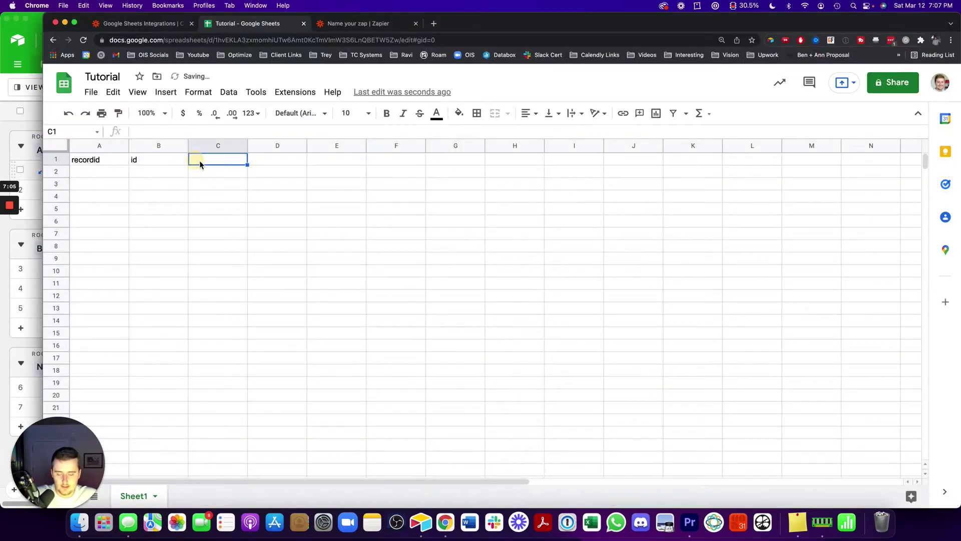
pyautogui.write('length')
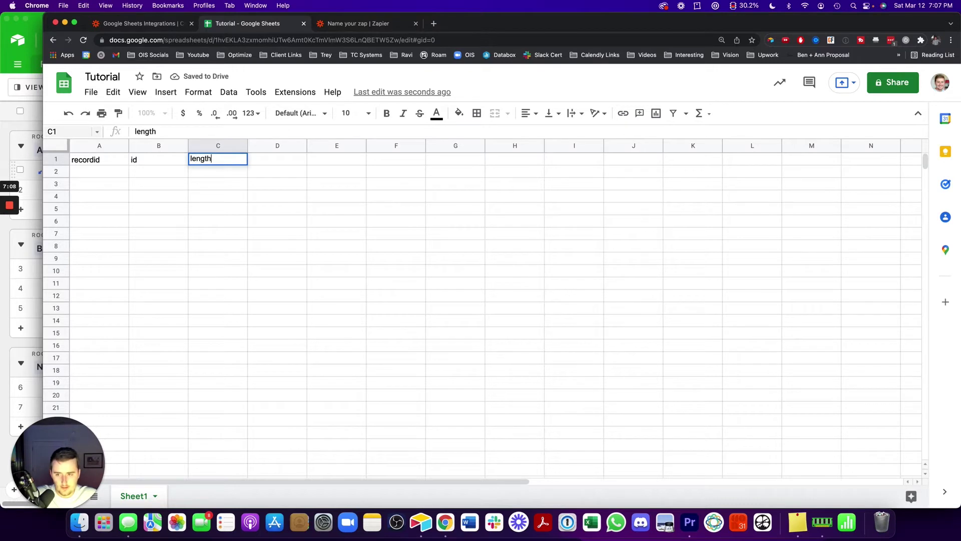
pyautogui.press('Tab')
pyautogui.write('wid')
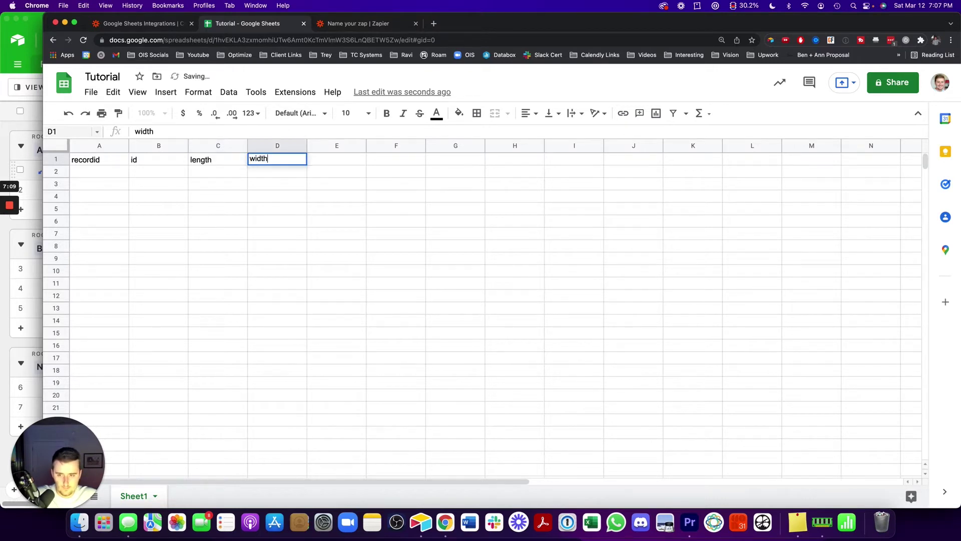
pyautogui.press('Tab')
pyautogui.write('s')
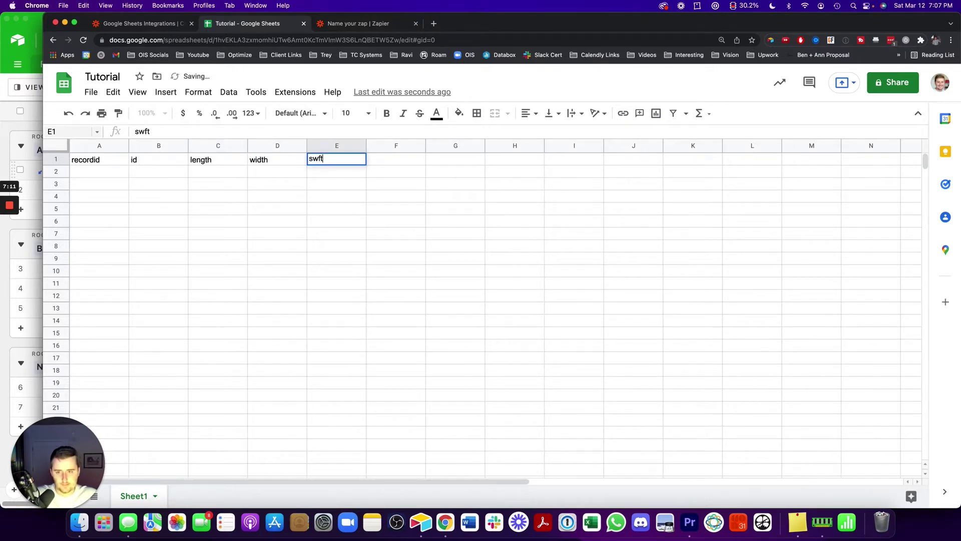
pyautogui.write('wft')
pyautogui.press('BackSpace')
pyautogui.press('BackSpace')
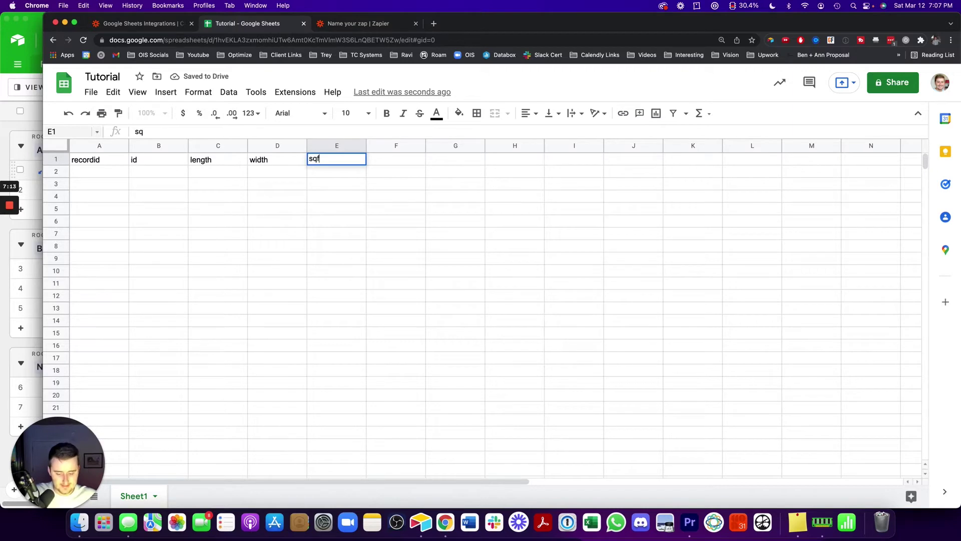
pyautogui.press('super+Tab')
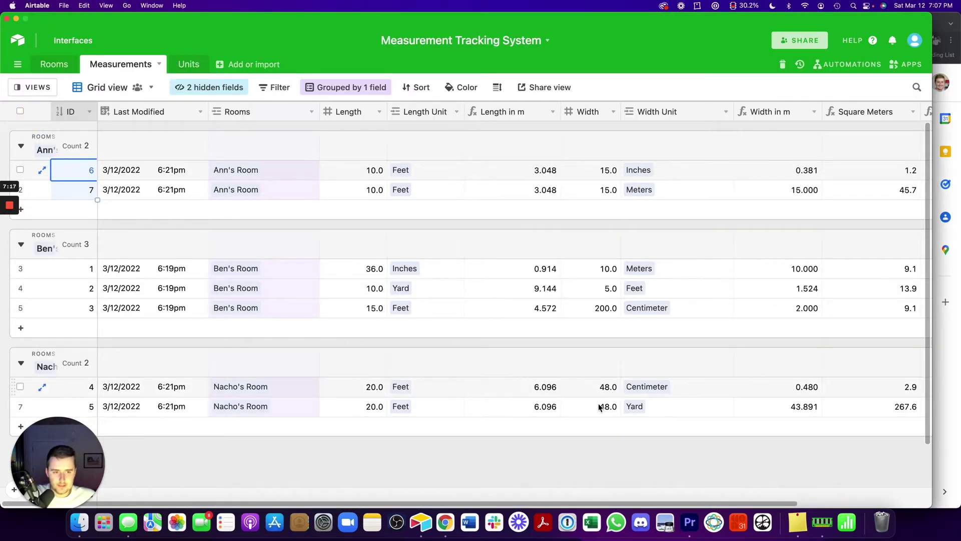
# Review Airtable's Length and Length in m columns, then commit the sqft header in Sheets
pyautogui.moveTo(471, 504); pyautogui.dragTo(495, 504)
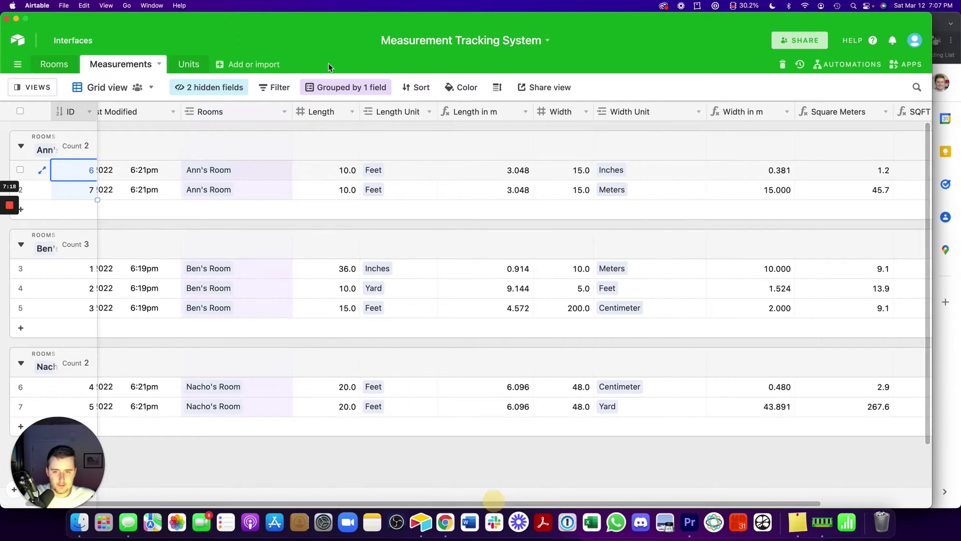
pyautogui.click(326, 112)
pyautogui.click(507, 111)
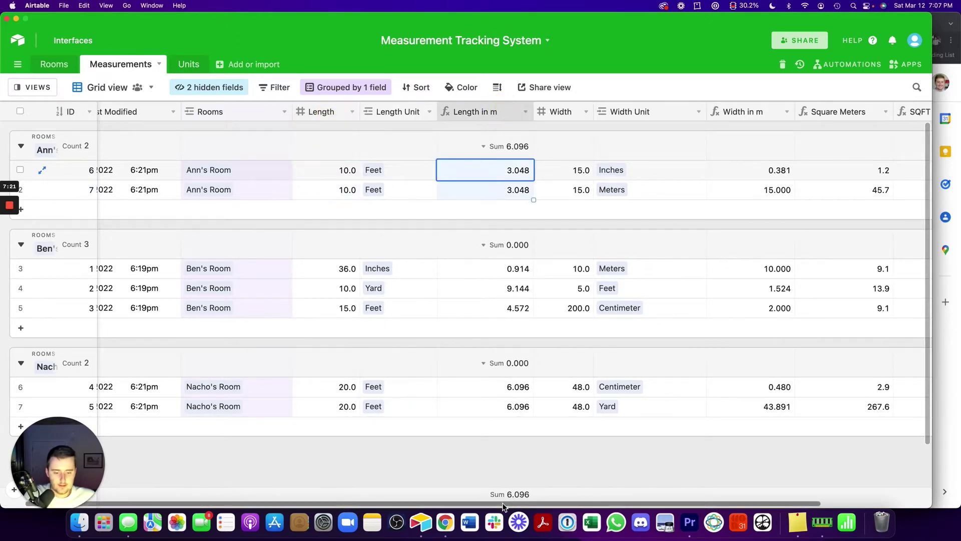
pyautogui.moveTo(506, 503); pyautogui.dragTo(538, 501)
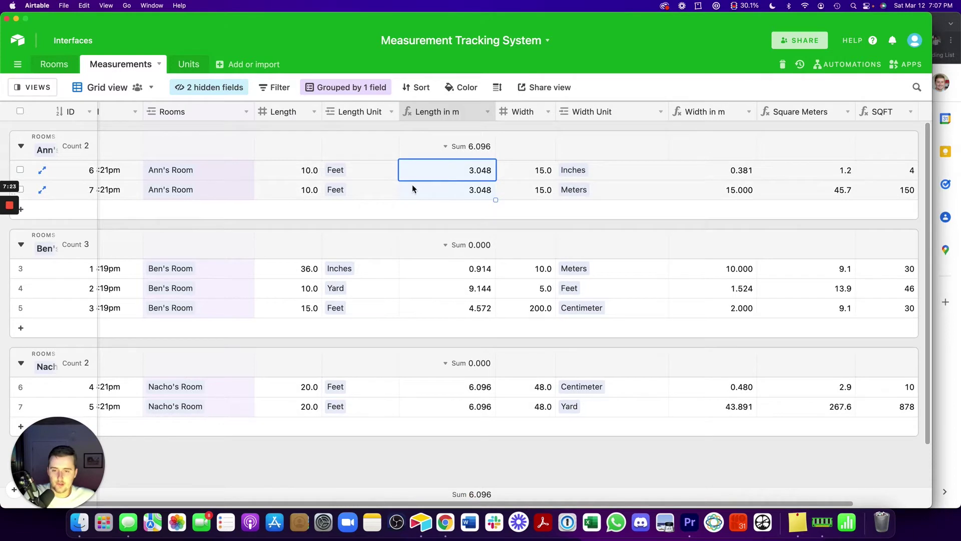
pyautogui.moveTo(501, 504); pyautogui.dragTo(343, 493)
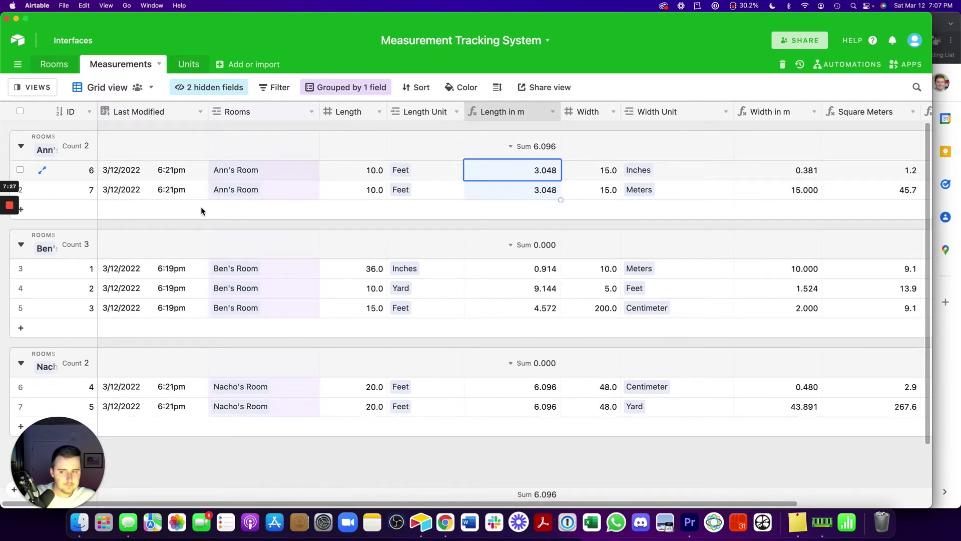
pyautogui.click(943, 328)
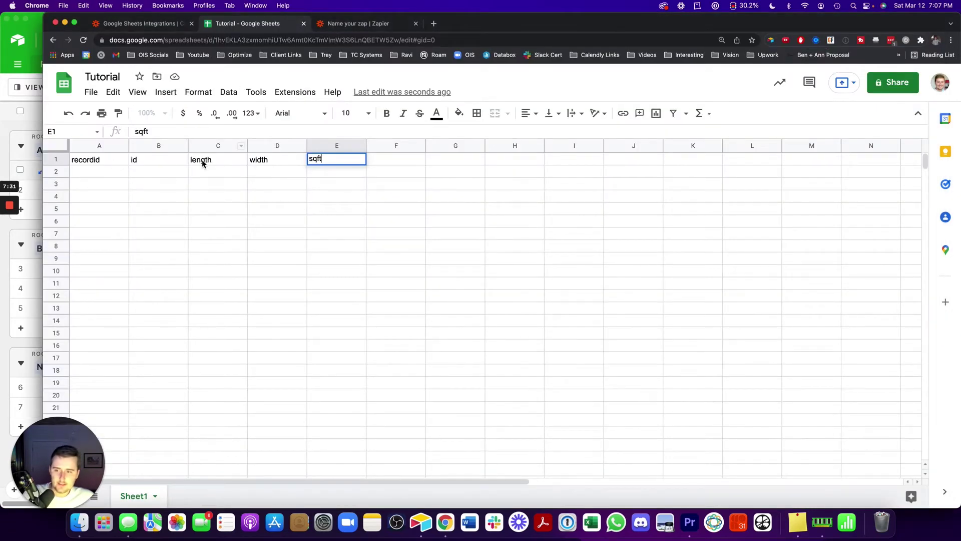
pyautogui.click(303, 181)
# Set the Google Sheets action event to Lookup Spreadsheet Row
pyautogui.click(388, 24)
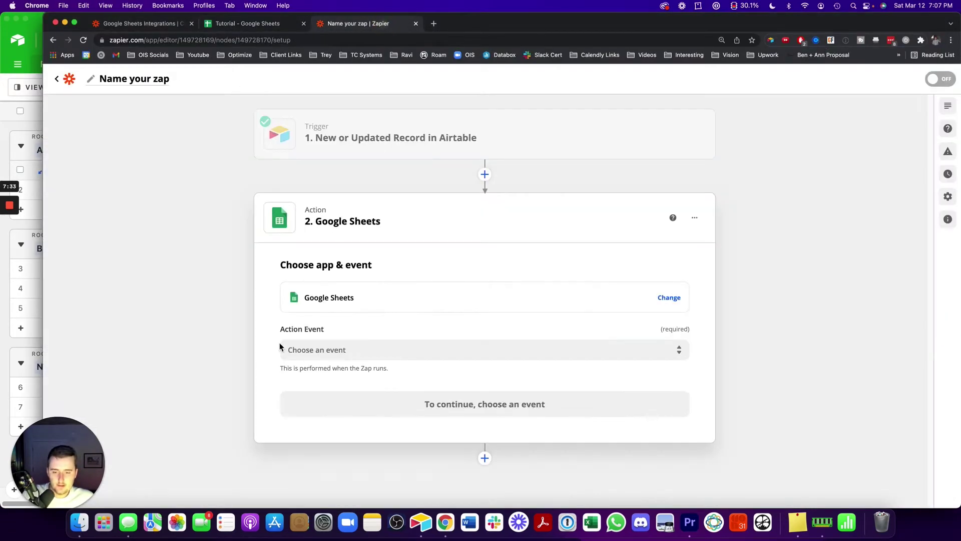
pyautogui.click(300, 350)
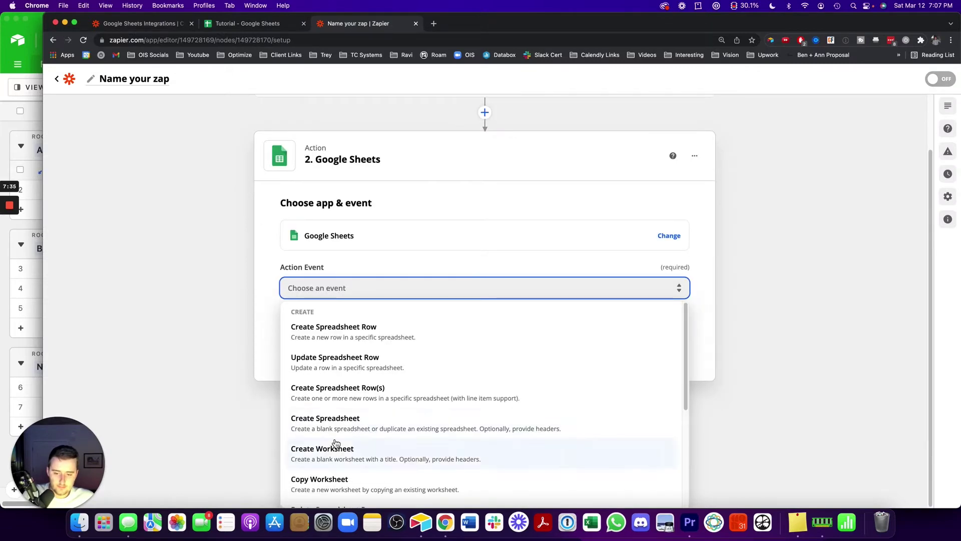
pyautogui.scroll(-5, 335, 443)
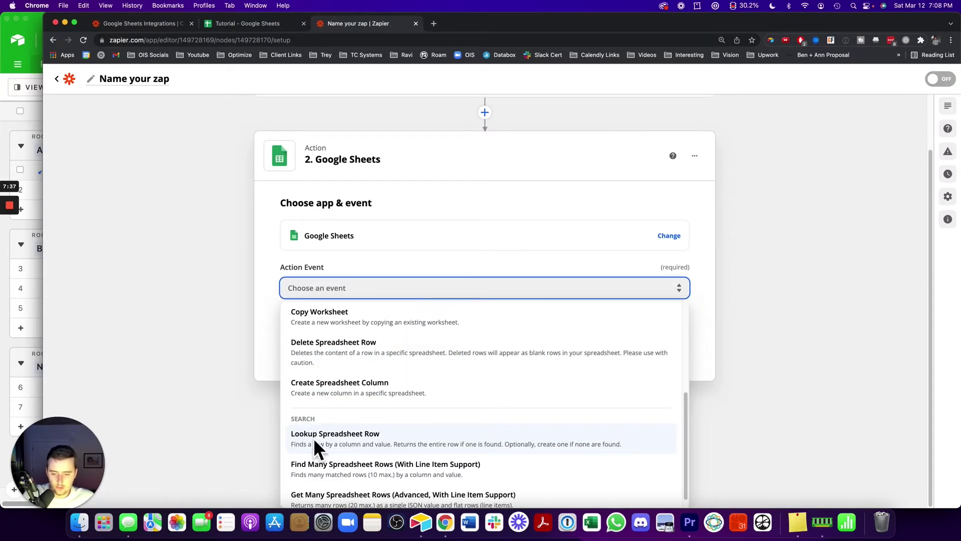
pyautogui.click(344, 444)
pyautogui.click(332, 406)
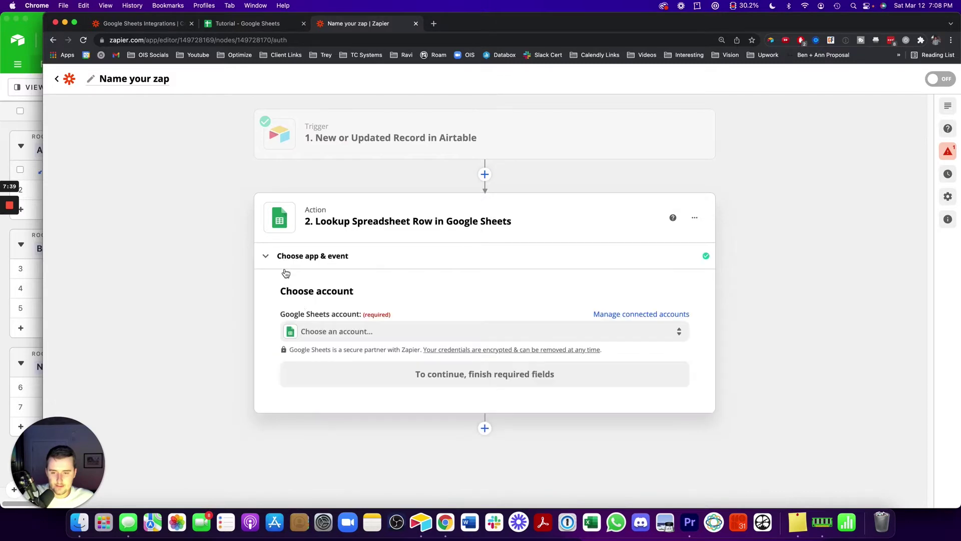
# Connect the second Google Sheets account and set Drive to My Google Drive
pyautogui.click(313, 332)
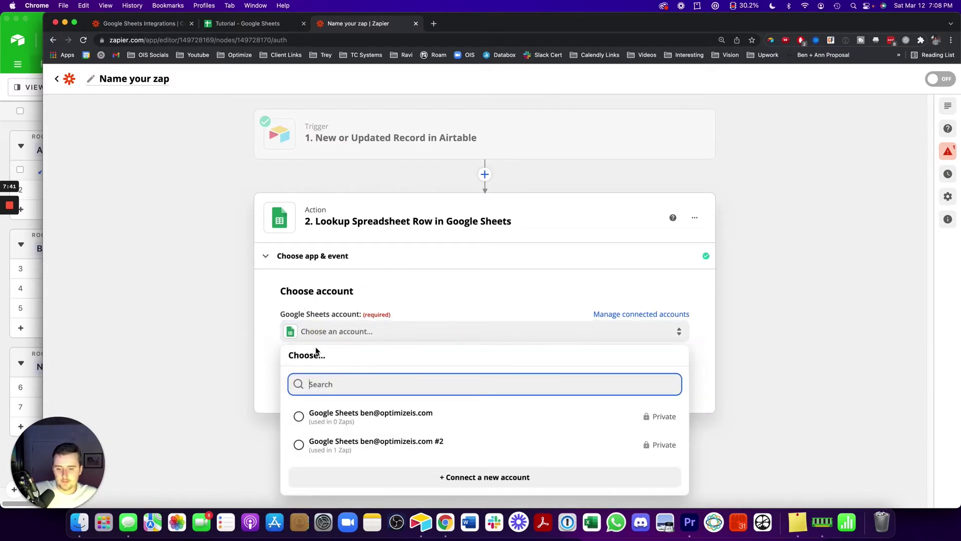
pyautogui.click(318, 449)
pyautogui.click(317, 376)
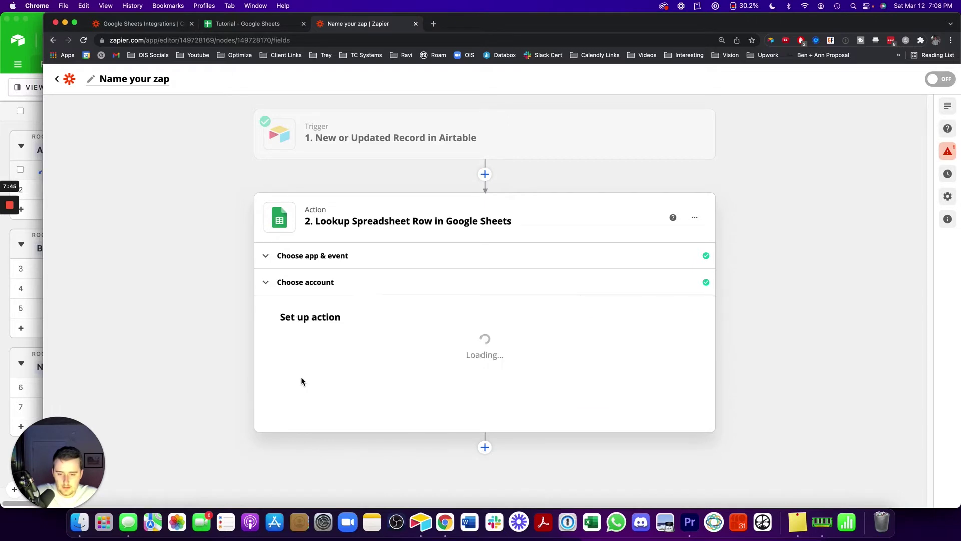
pyautogui.click(341, 359)
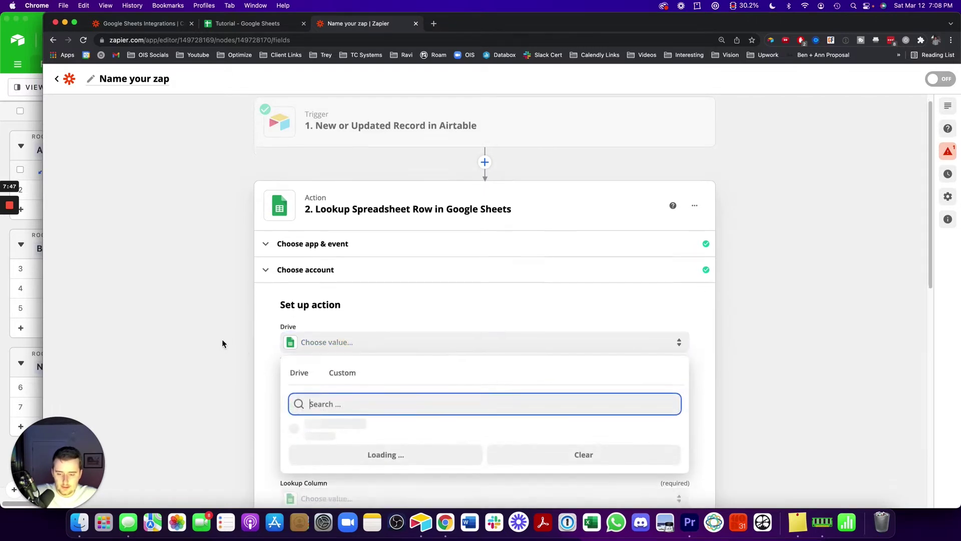
pyautogui.click(314, 375)
pyautogui.click(311, 354)
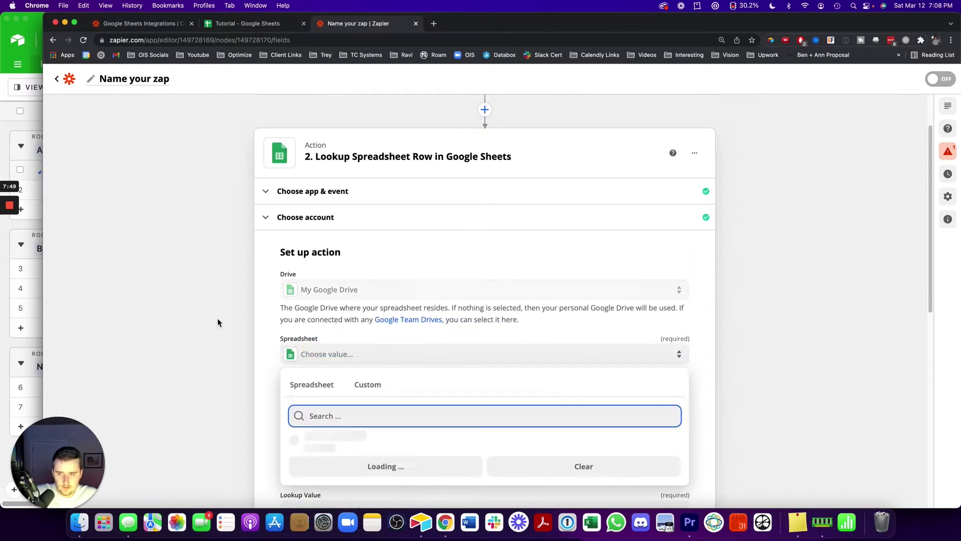
pyautogui.click(135, 167)
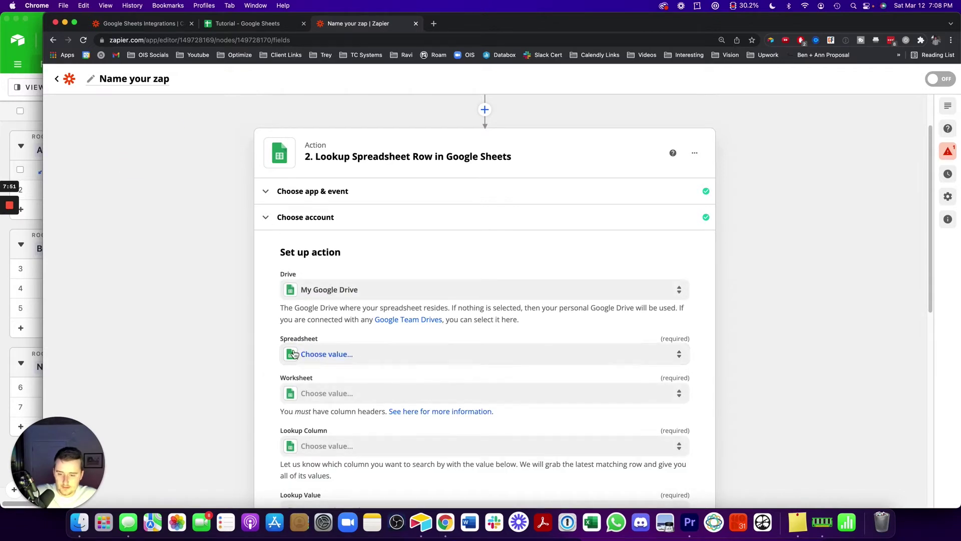
pyautogui.click(237, 25)
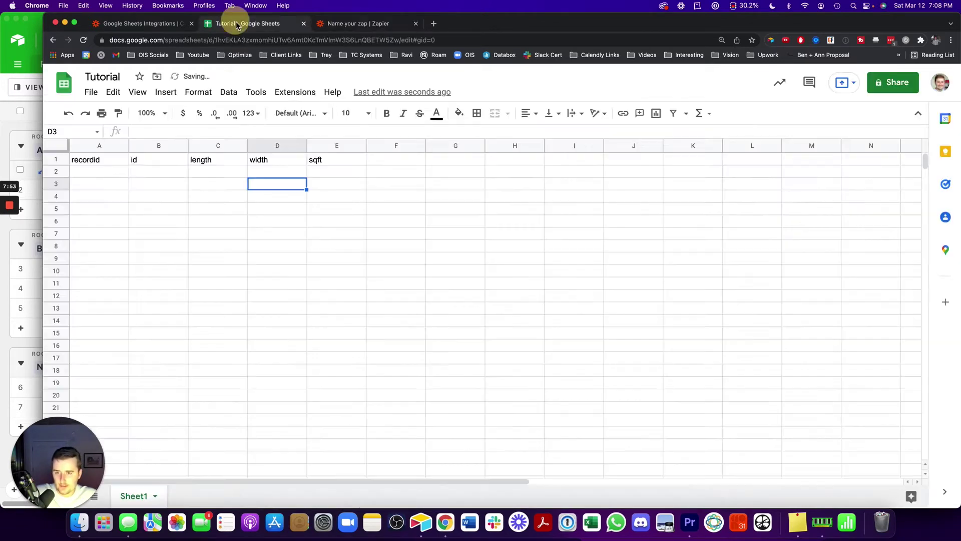
# Select the Tutorial spreadsheet's ID between /d/ and /edit in its web address
pyautogui.click(216, 41)
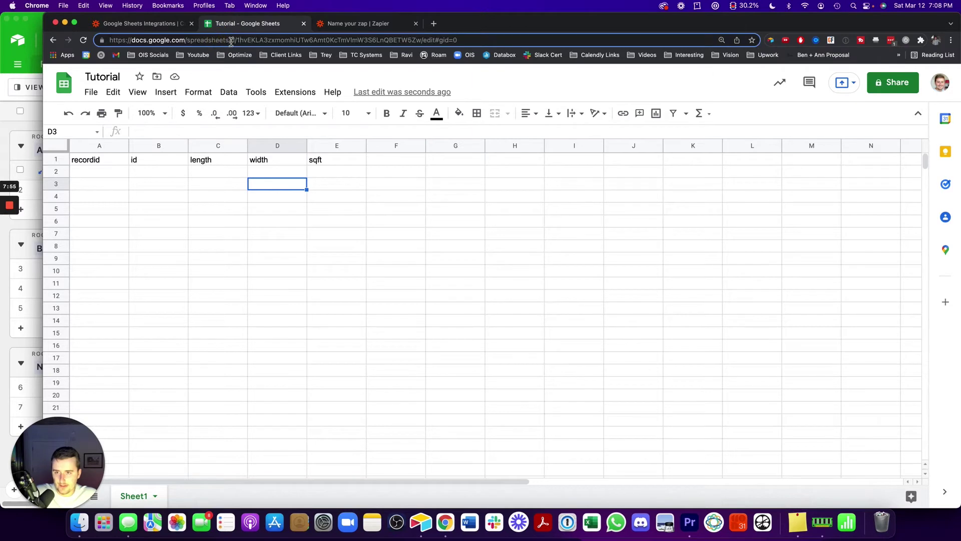
pyautogui.moveTo(238, 40); pyautogui.dragTo(422, 41)
pyautogui.press('super+c')
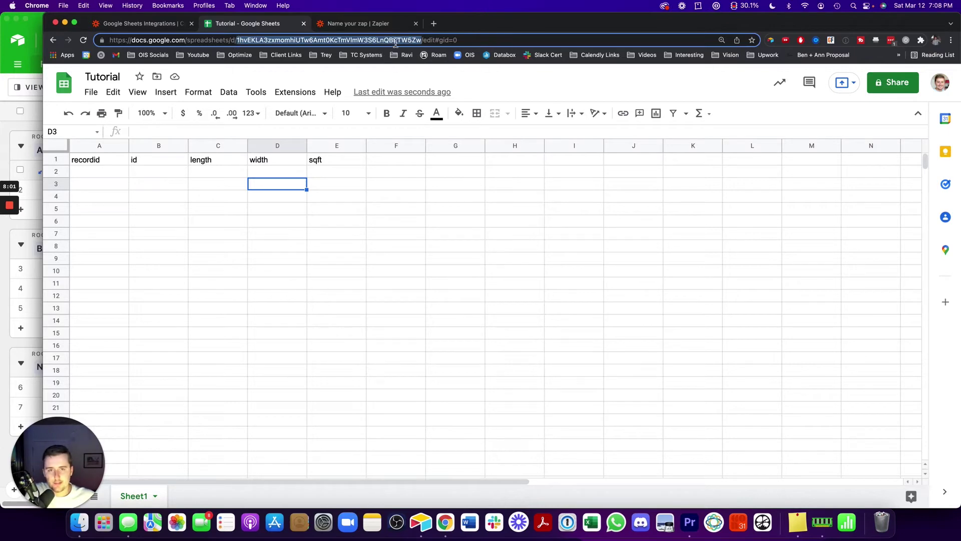
pyautogui.click(350, 24)
# Enter the pasted Tutorial spreadsheet ID as a custom Spreadsheet value
pyautogui.click(403, 356)
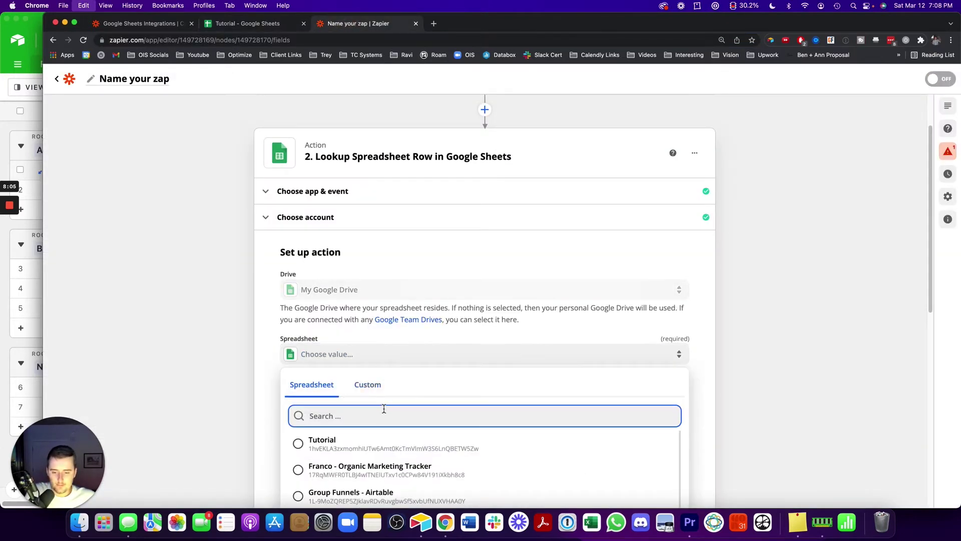
pyautogui.press('super+v')
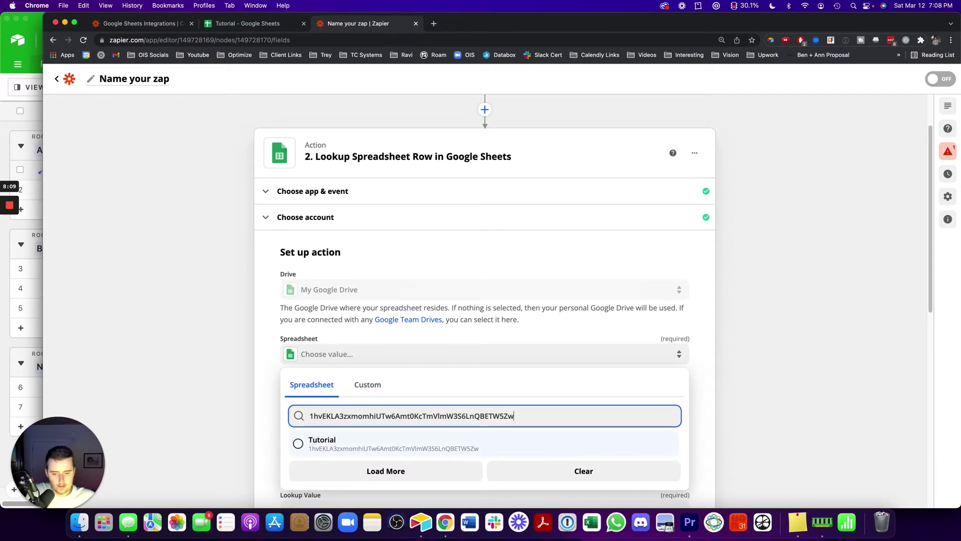
pyautogui.click(351, 443)
pyautogui.click(383, 354)
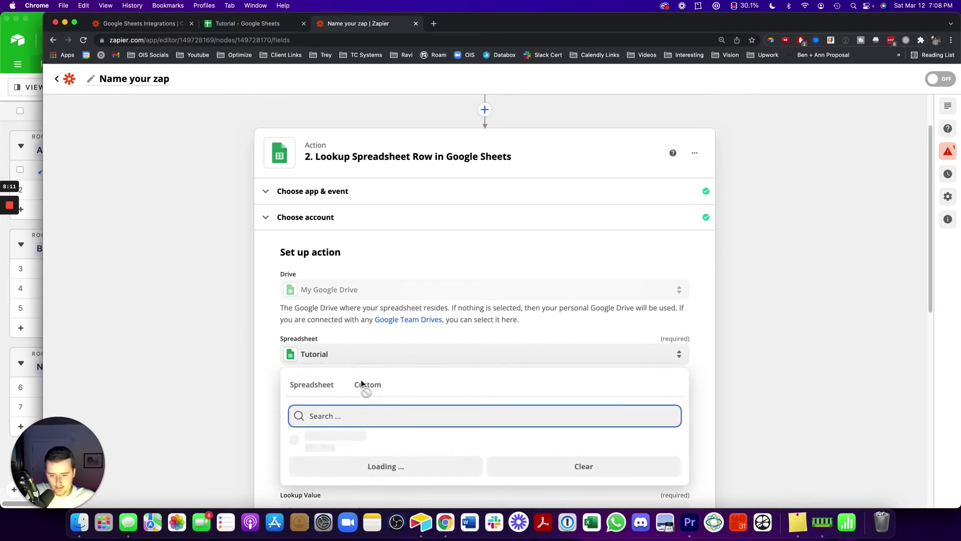
pyautogui.click(364, 384)
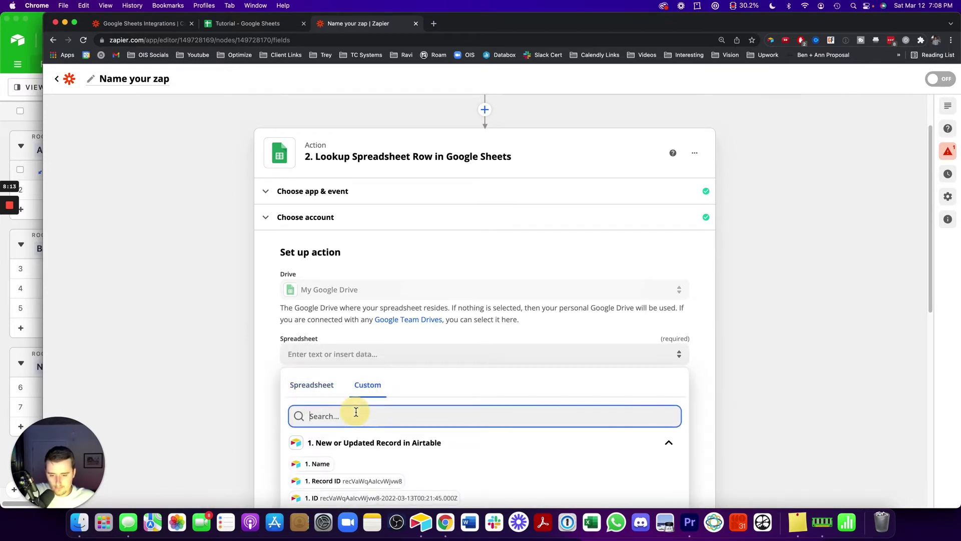
pyautogui.press('super+v')
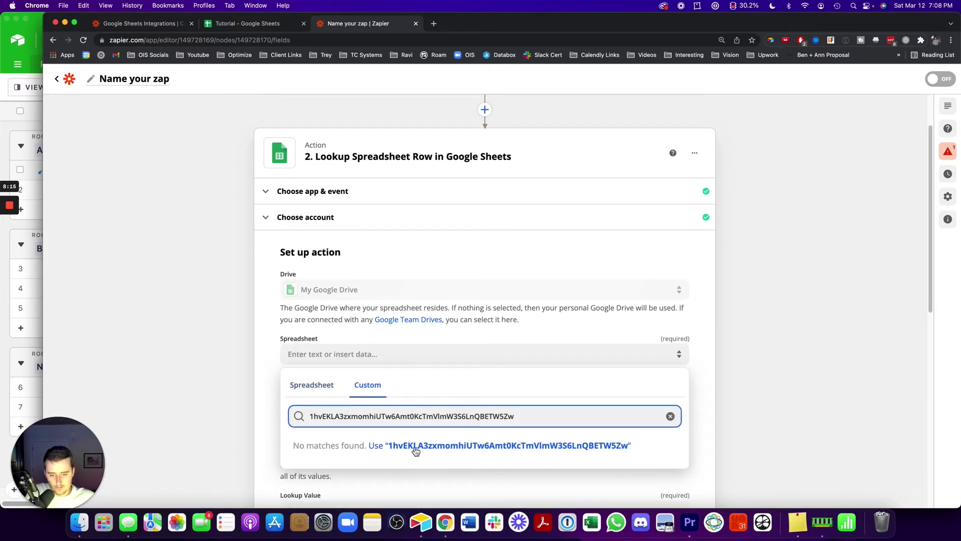
pyautogui.click(414, 447)
# Choose Sheet1 as the worksheet and return to the spreadsheet ID field
pyautogui.scroll(-2, 200, 307)
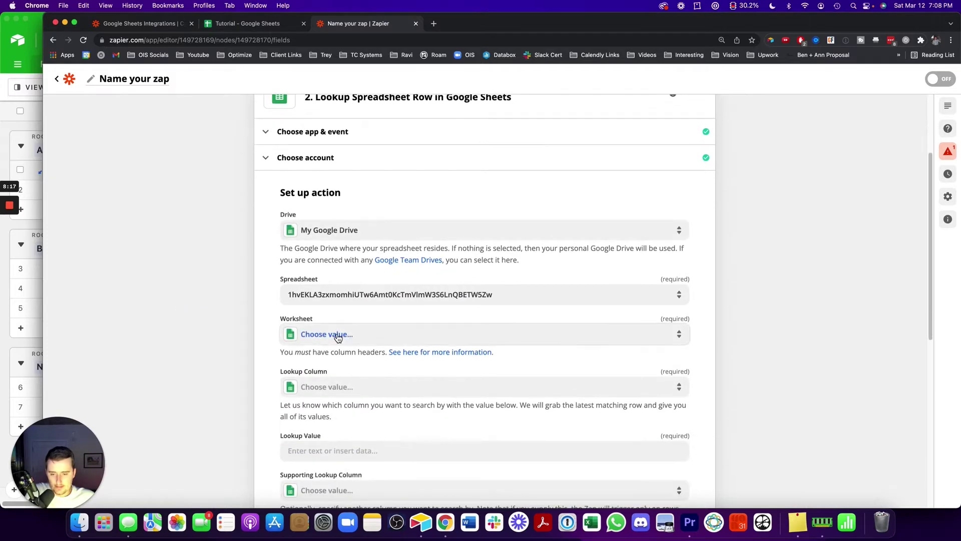
pyautogui.click(338, 338)
pyautogui.click(330, 424)
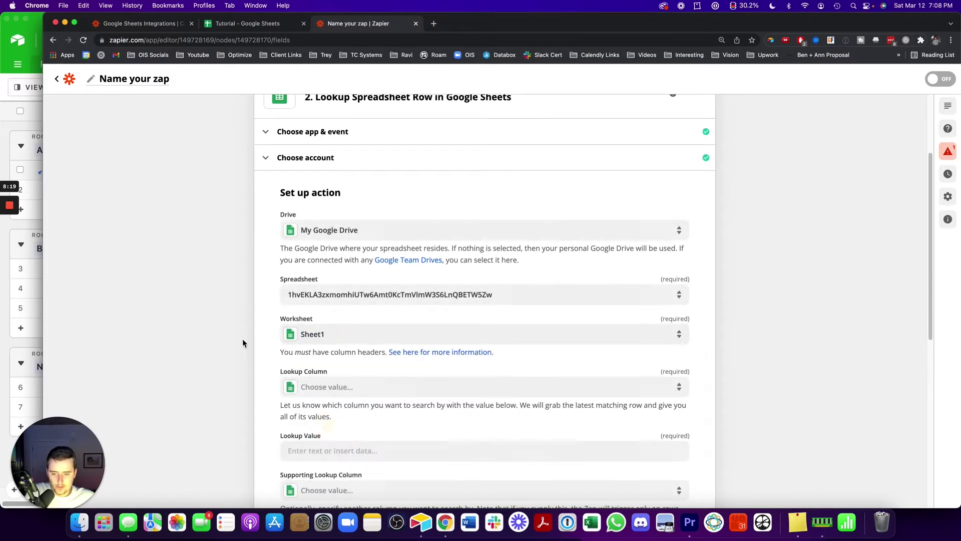
pyautogui.click(399, 294)
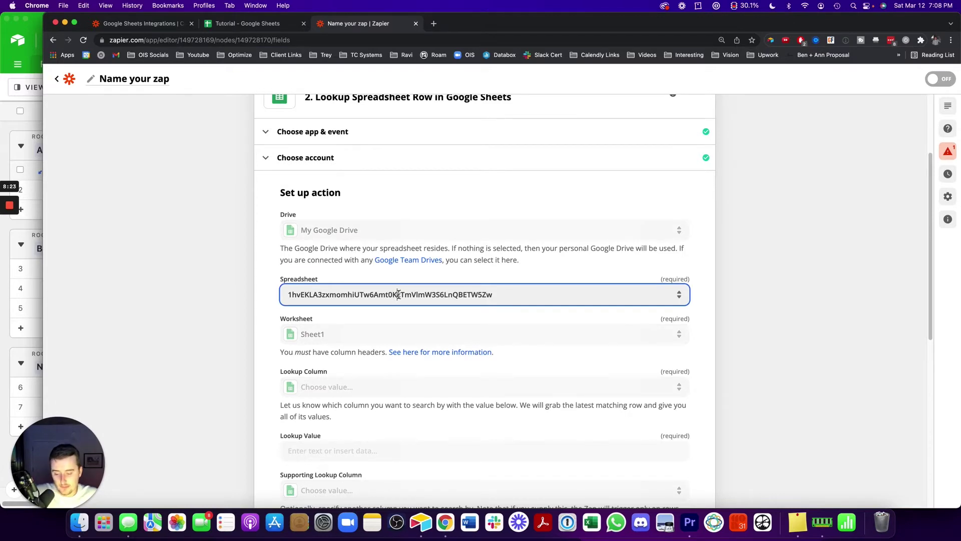
# Replace the Spreadsheet field's contents with the pasted Tutorial spreadsheet ID
pyautogui.press('super+a')
pyautogui.press('BackSpace')
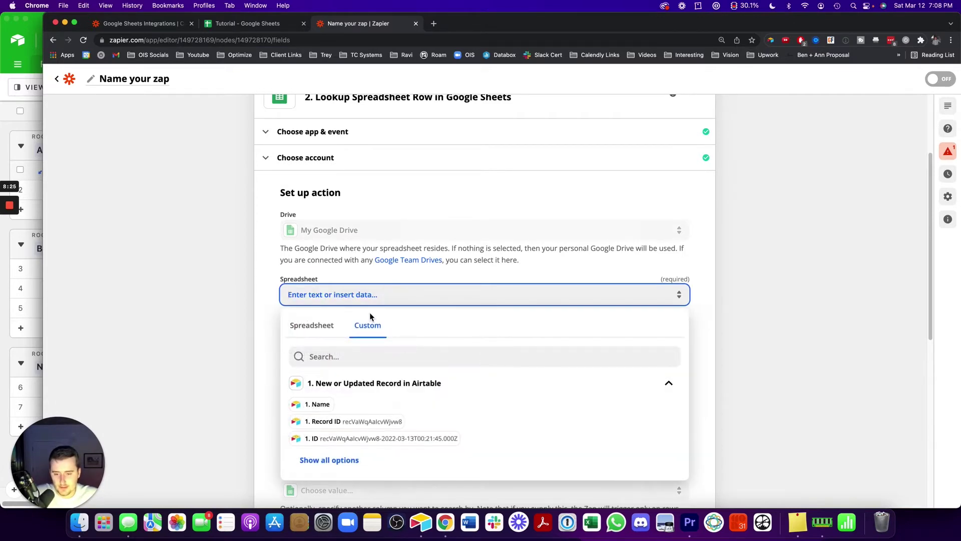
pyautogui.press('super+v')
pyautogui.click(212, 281)
# Look over the Lookup Column choices and remaining fields, then check the Tutorial sheet
pyautogui.scroll(-2, 235, 294)
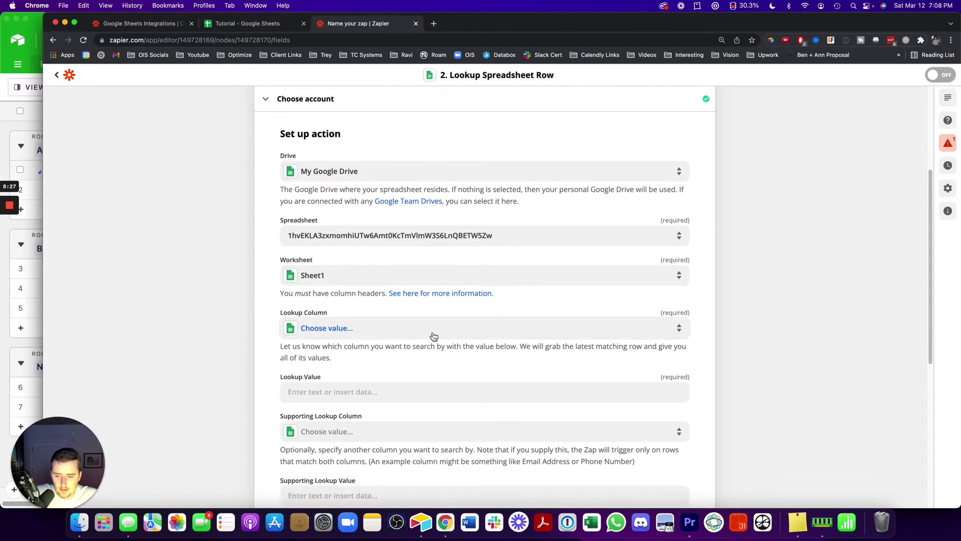
pyautogui.click(347, 329)
pyautogui.click(270, 317)
pyautogui.scroll(-1, 306, 339)
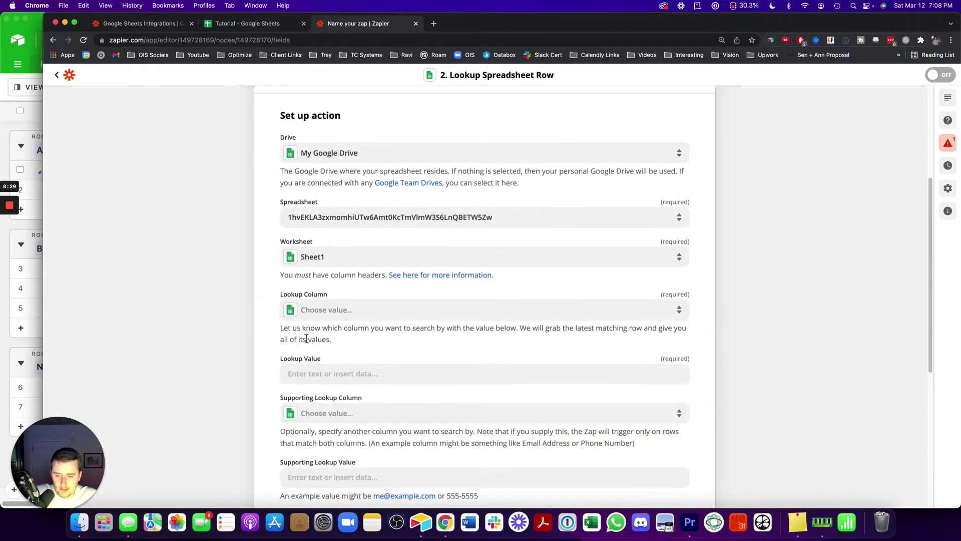
pyautogui.scroll(-1, 306, 338)
pyautogui.scroll(-2, 266, 251)
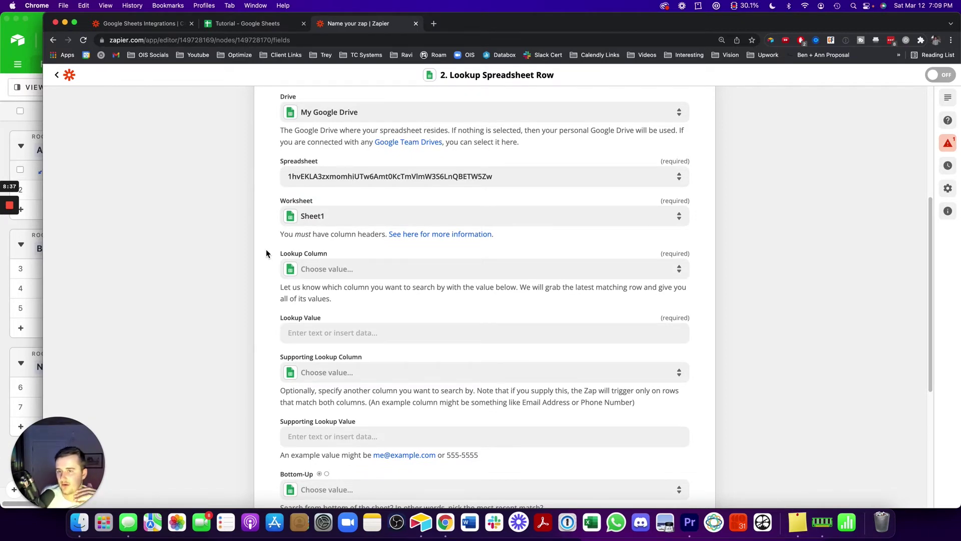
pyautogui.click(263, 25)
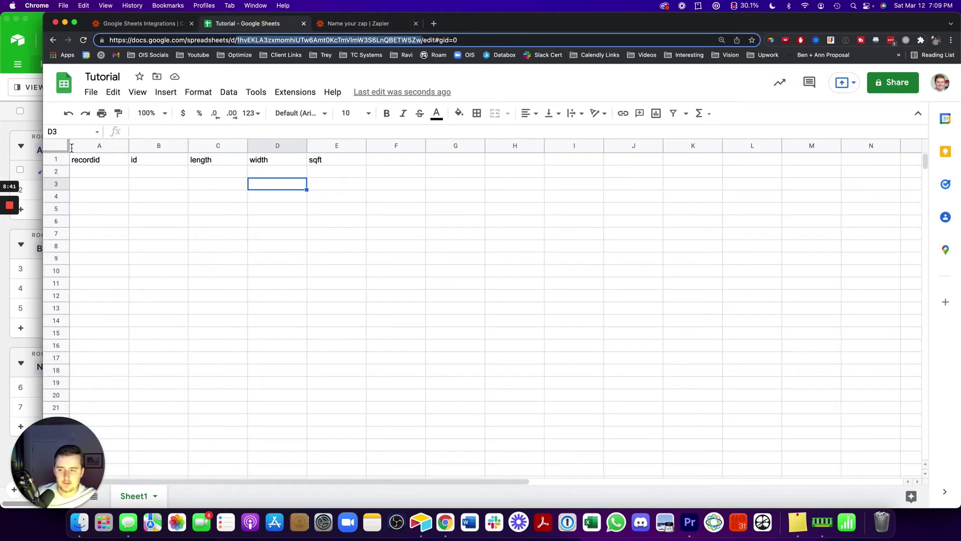
pyautogui.click(28, 134)
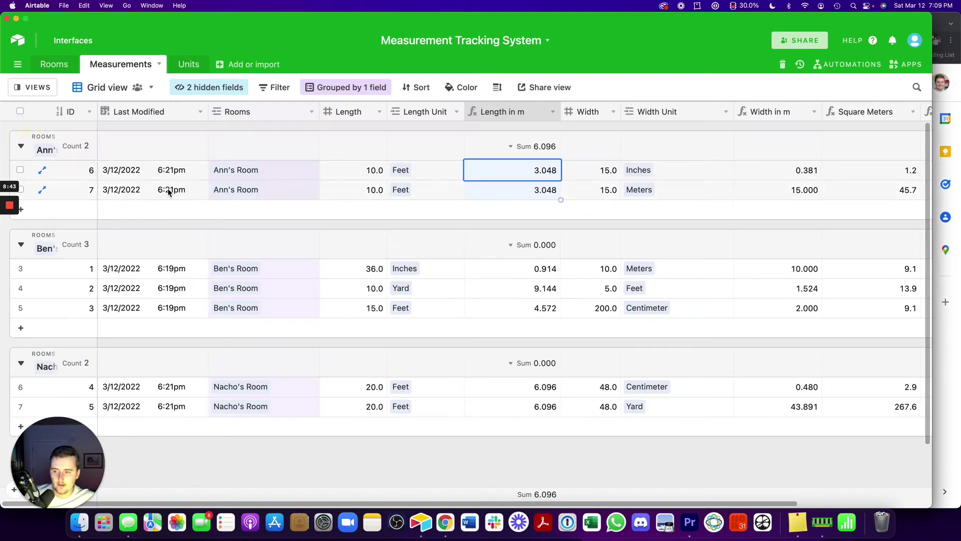
# Change record 6's Length in Ann's Room to 15, then select A2 in the Tutorial sheet
pyautogui.click(379, 171)
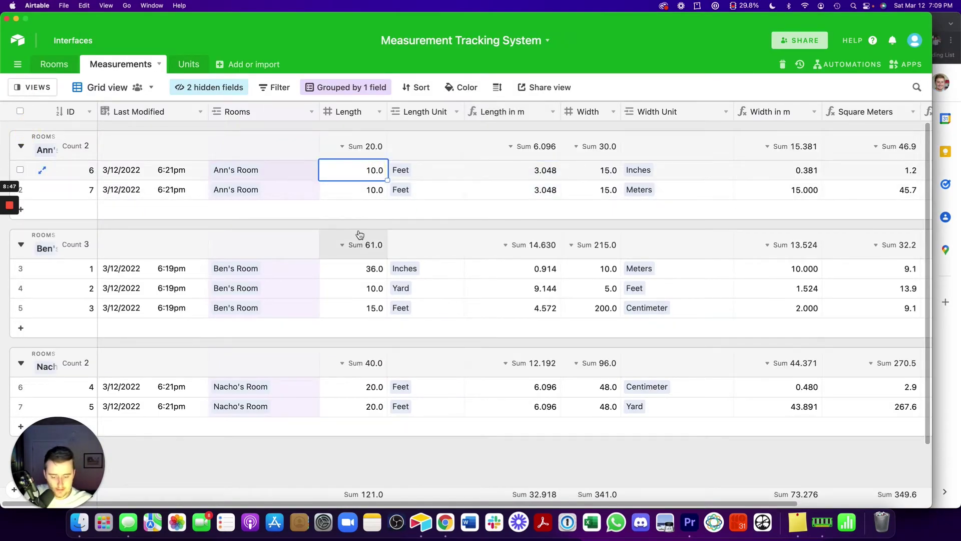
pyautogui.write('15')
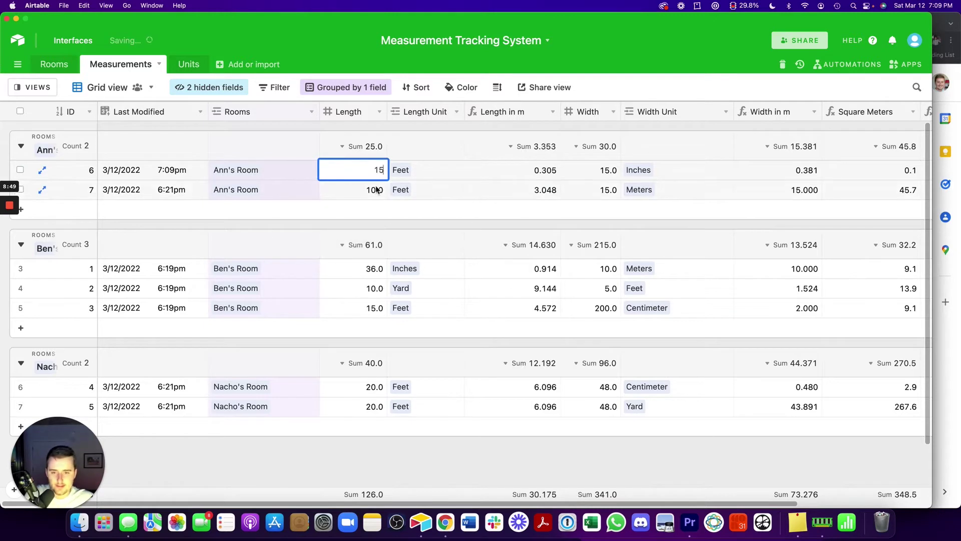
pyautogui.click(376, 190)
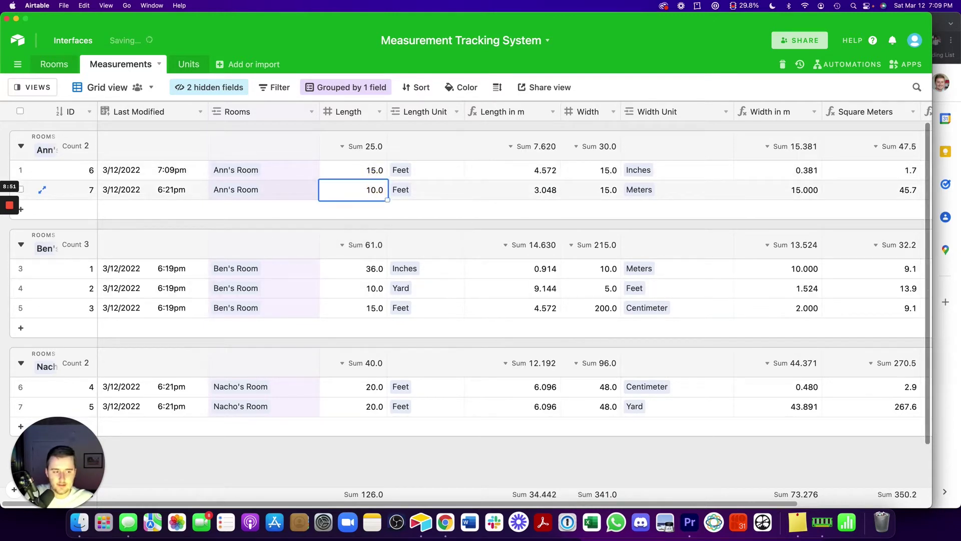
pyautogui.click(945, 340)
pyautogui.click(93, 170)
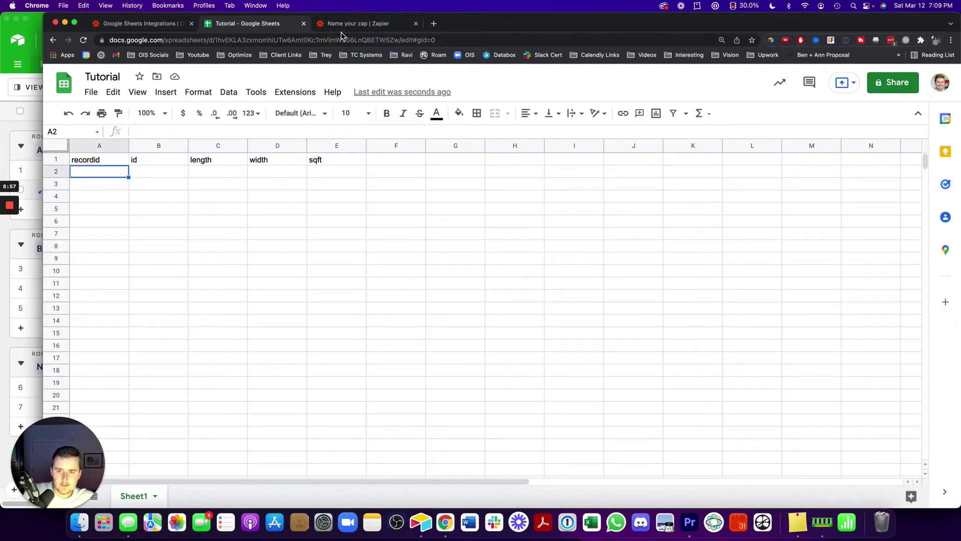
# Choose recordid in the lookup step's Lookup Column dropdown
pyautogui.click(402, 22)
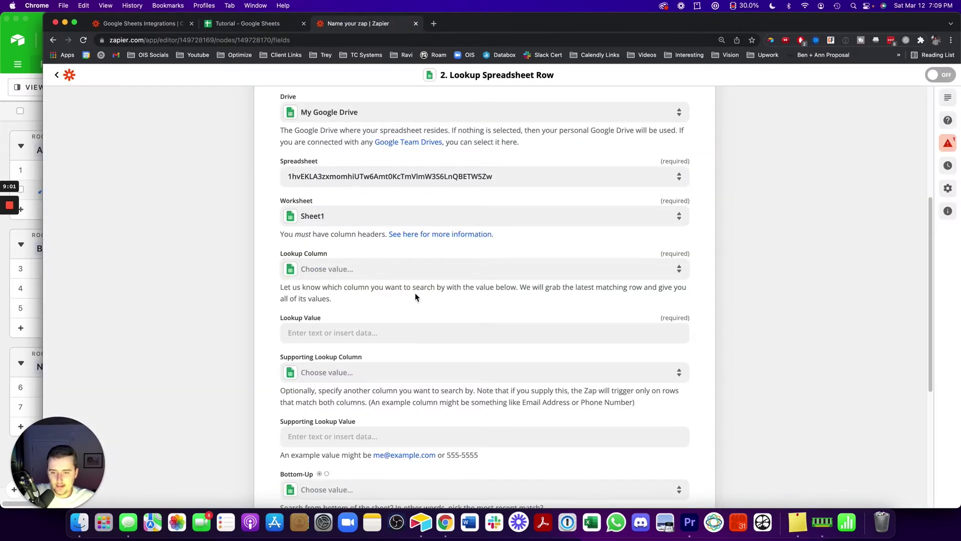
pyautogui.click(386, 273)
pyautogui.click(354, 360)
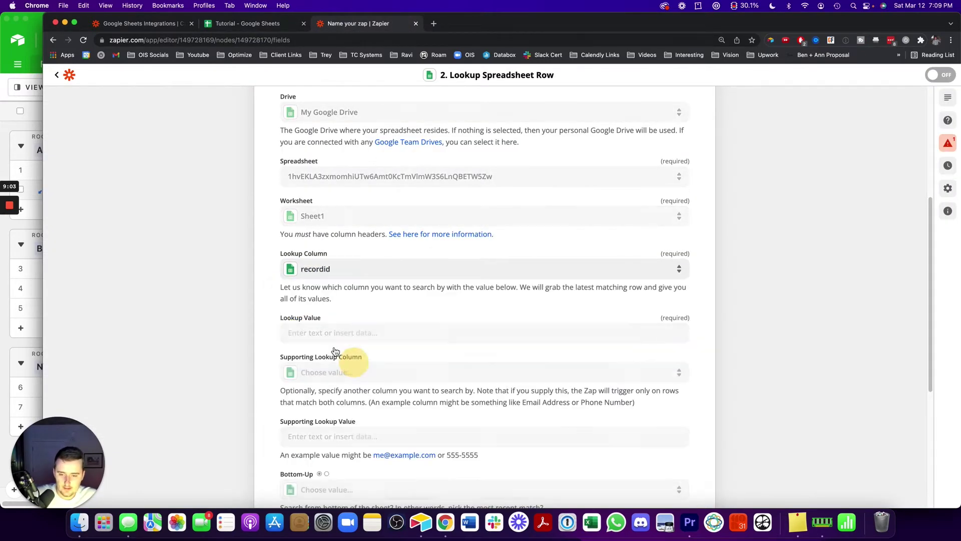
pyautogui.click(25, 127)
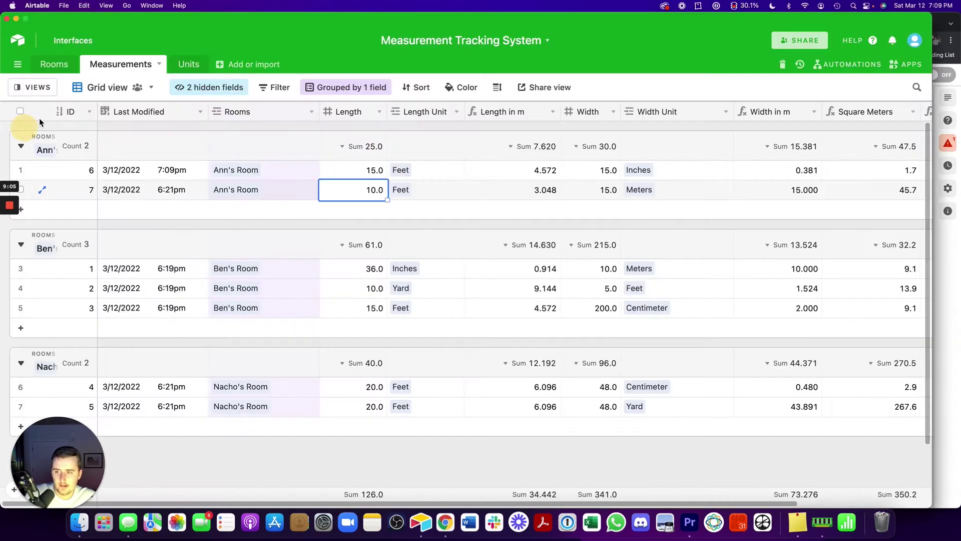
# Copy record 6's link and paste it into a comment to inspect its record ID
pyautogui.click(89, 111)
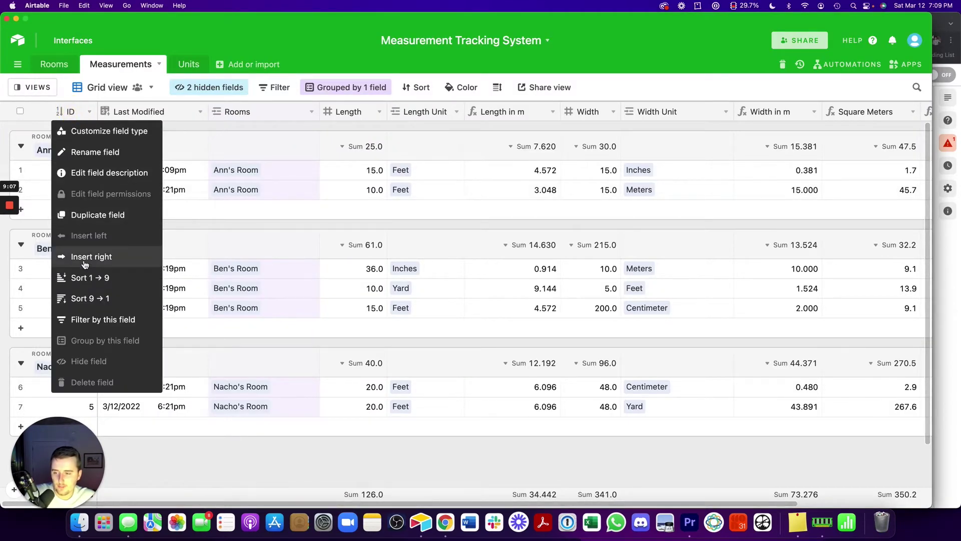
pyautogui.click(275, 170)
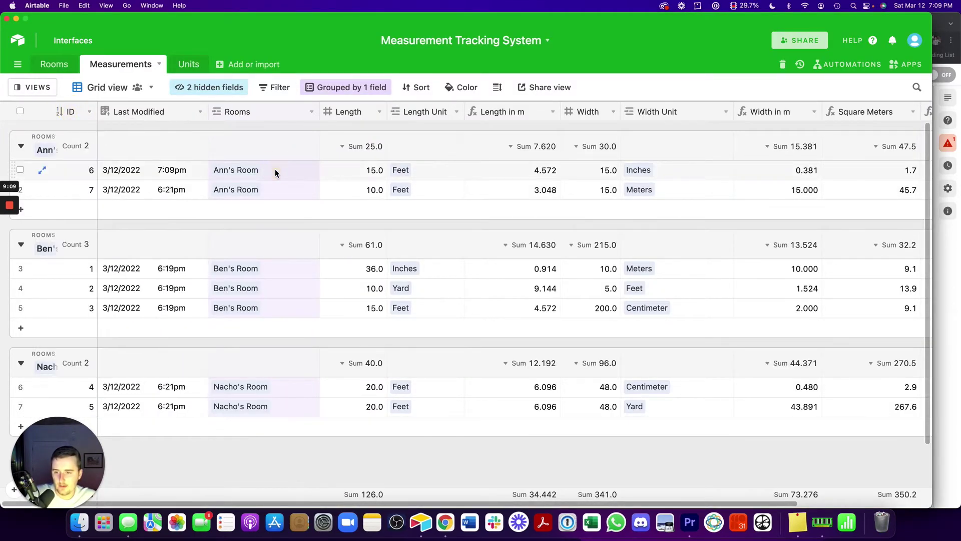
pyautogui.click(275, 170)
pyautogui.press('space')
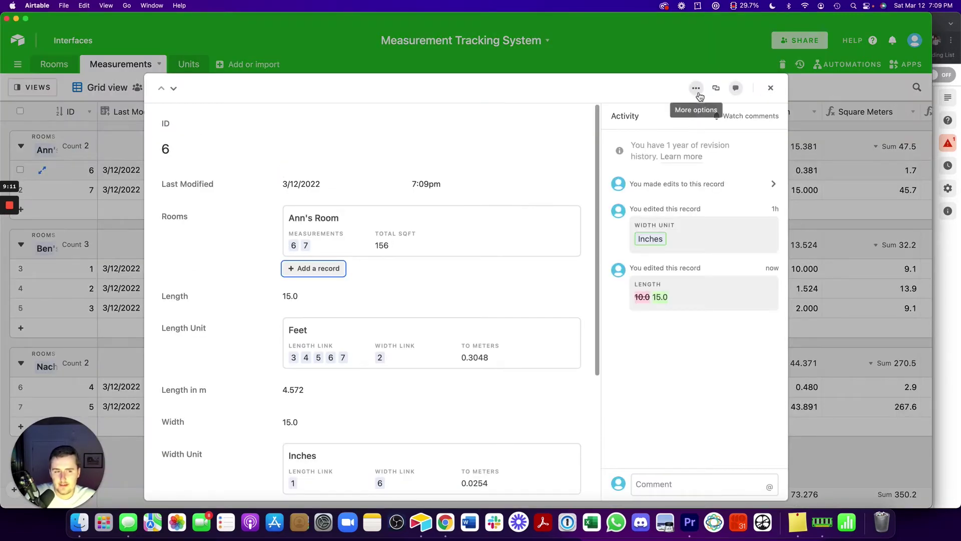
pyautogui.click(698, 92)
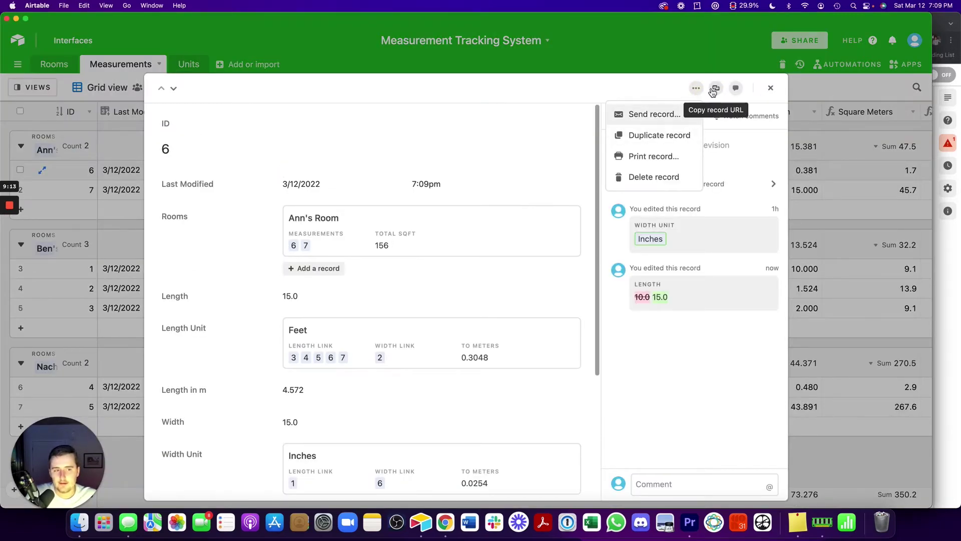
pyautogui.click(714, 89)
pyautogui.click(871, 269)
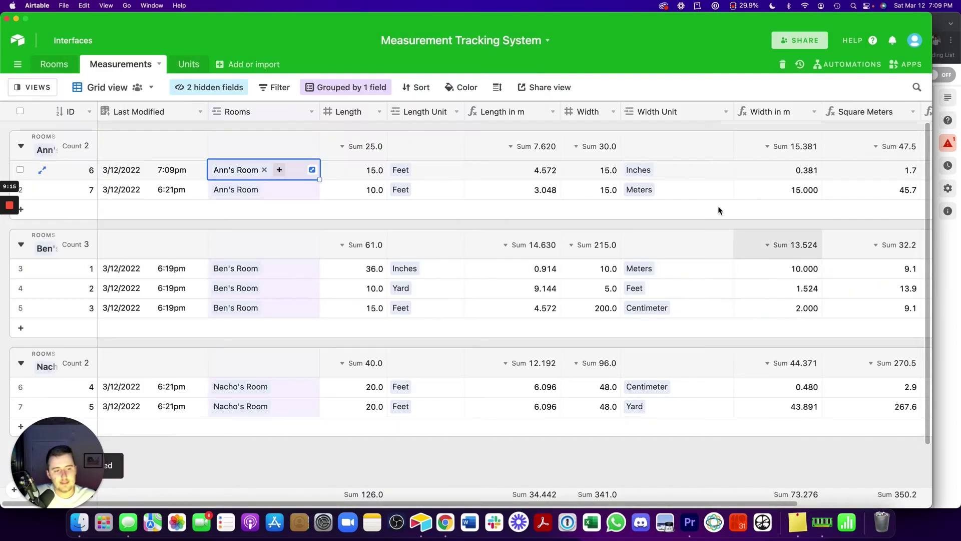
pyautogui.click(77, 170)
pyautogui.click(42, 170)
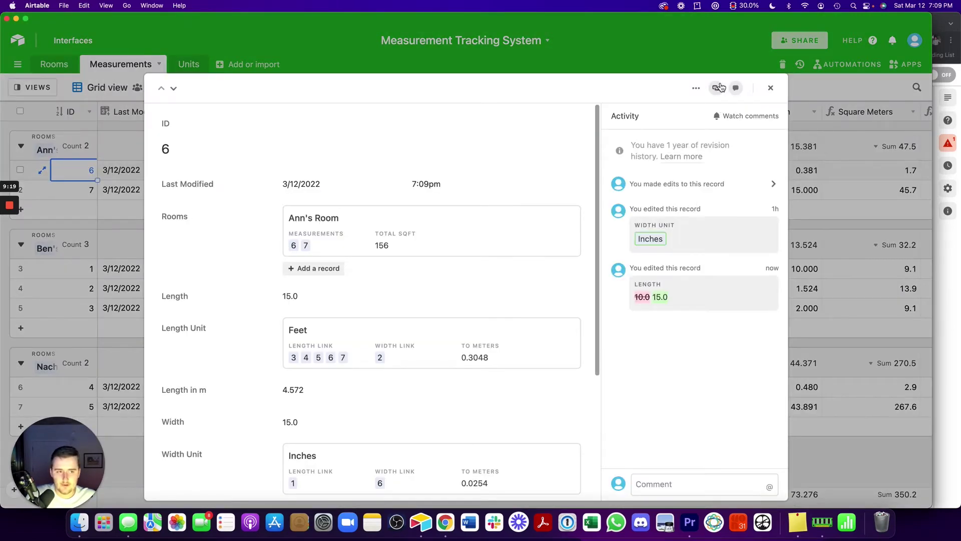
pyautogui.click(689, 484)
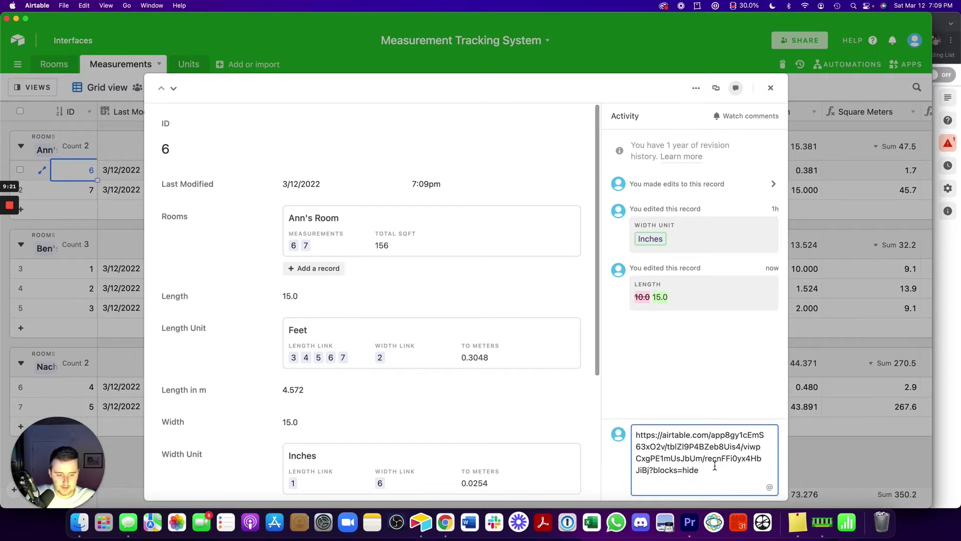
pyautogui.moveTo(706, 460); pyautogui.dragTo(653, 468)
pyautogui.click(846, 392)
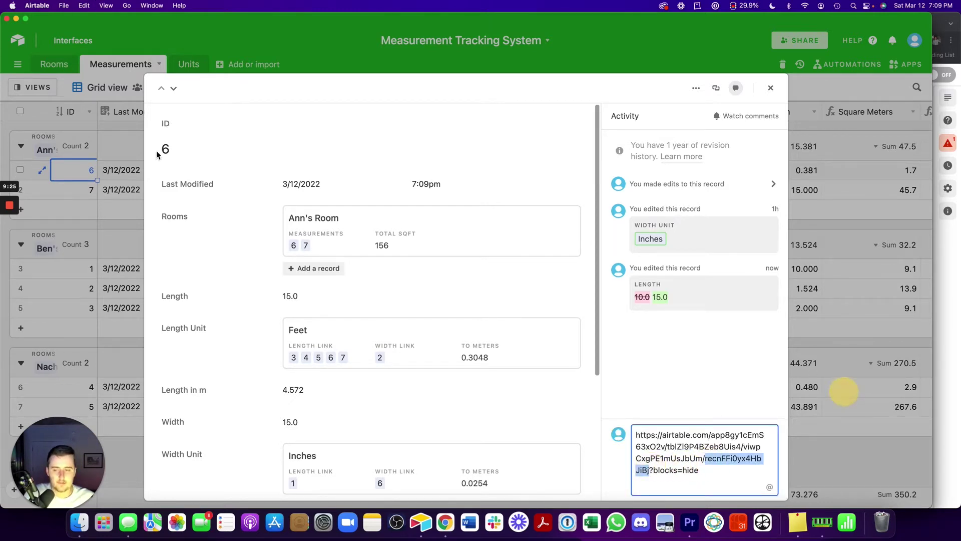
# Insert a RECORD_ID() formula field right of ID and name it RecID
pyautogui.rightClick(59, 112)
pyautogui.click(111, 263)
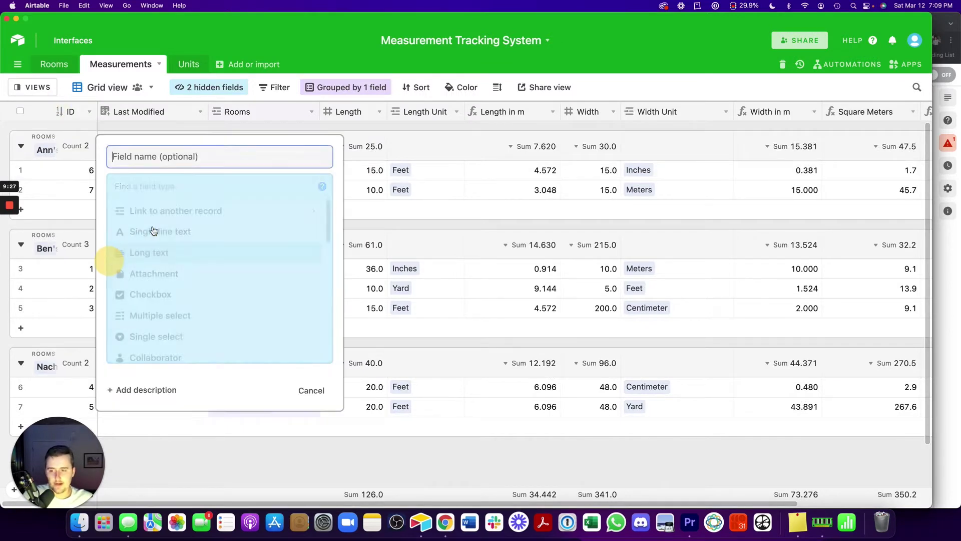
pyautogui.write('f')
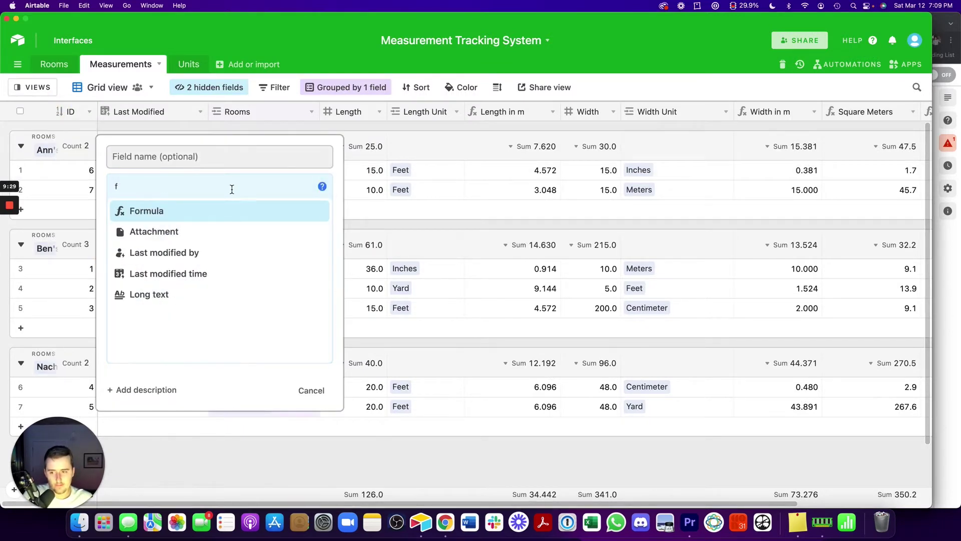
pyautogui.click(229, 209)
pyautogui.write('rec')
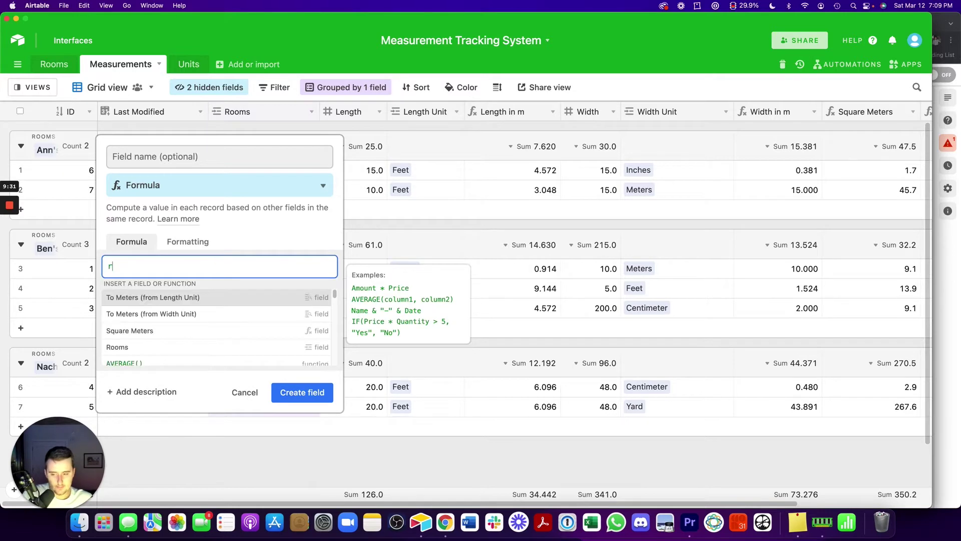
pyautogui.click(224, 298)
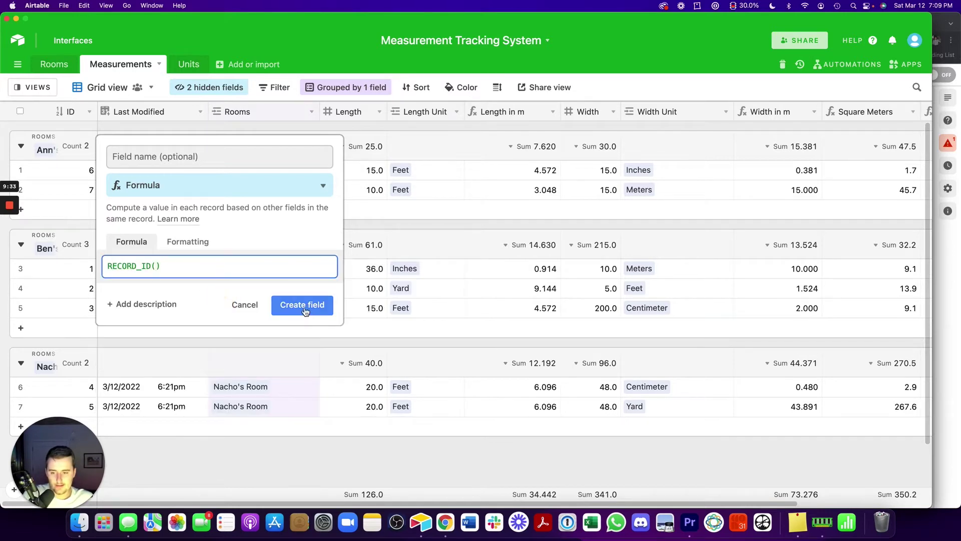
pyautogui.click(300, 303)
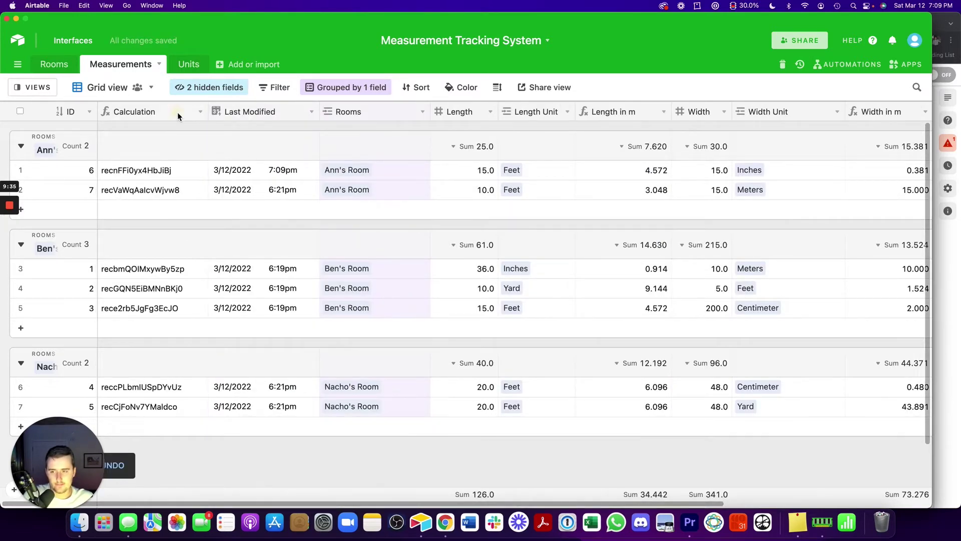
pyautogui.doubleClick(177, 113)
pyautogui.write('RecID')
pyautogui.press('Return')
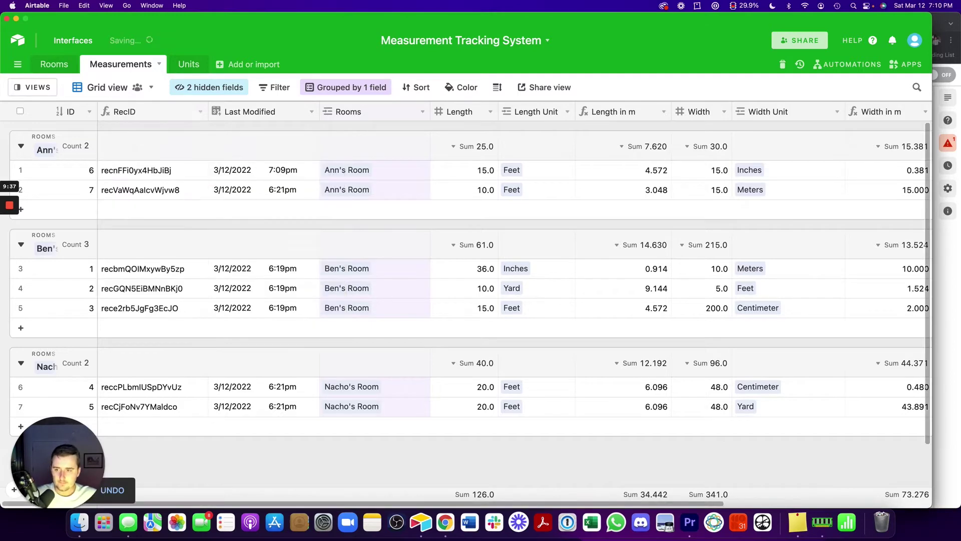
pyautogui.click(942, 257)
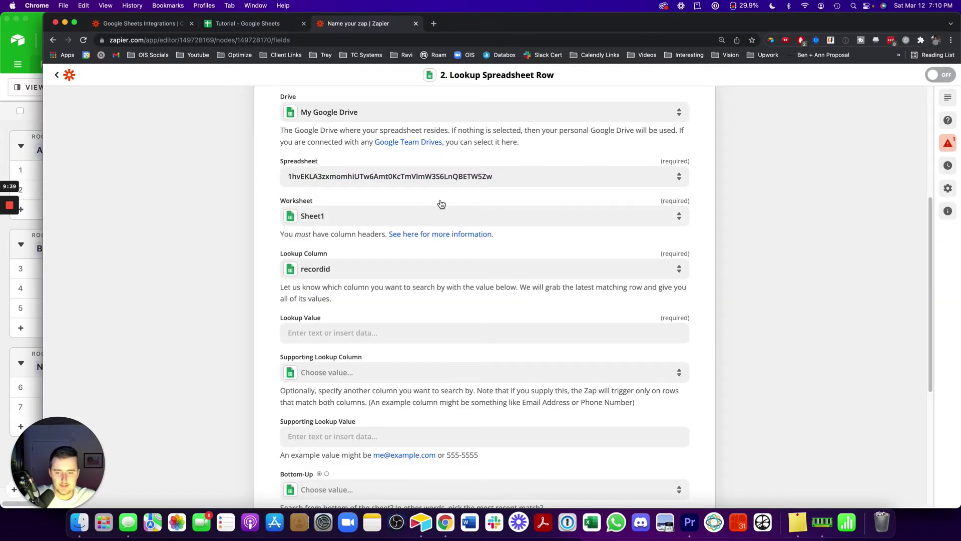
# Insert Airtable's Record ID into Lookup Value, remove it again, and reopen the data choices
pyautogui.scroll(5, 439, 200)
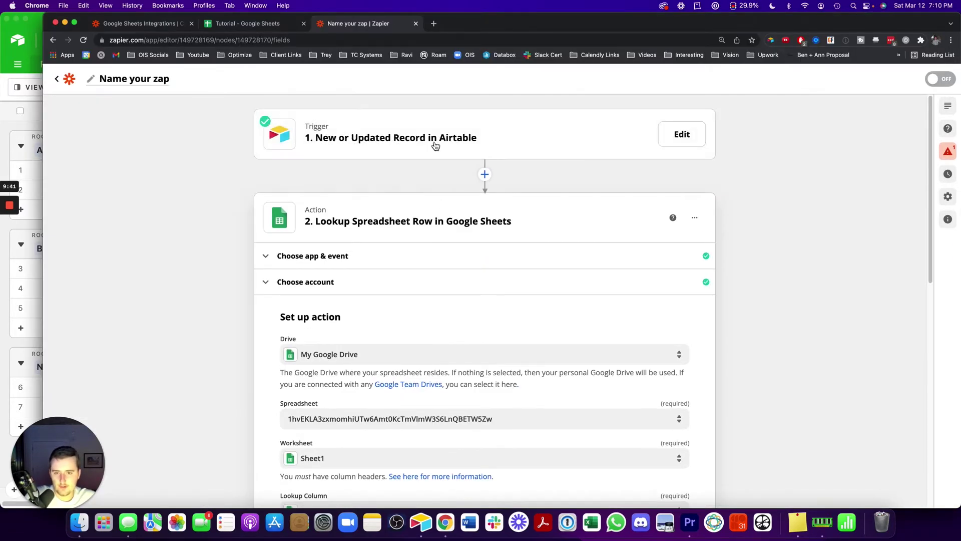
pyautogui.scroll(-5, 415, 232)
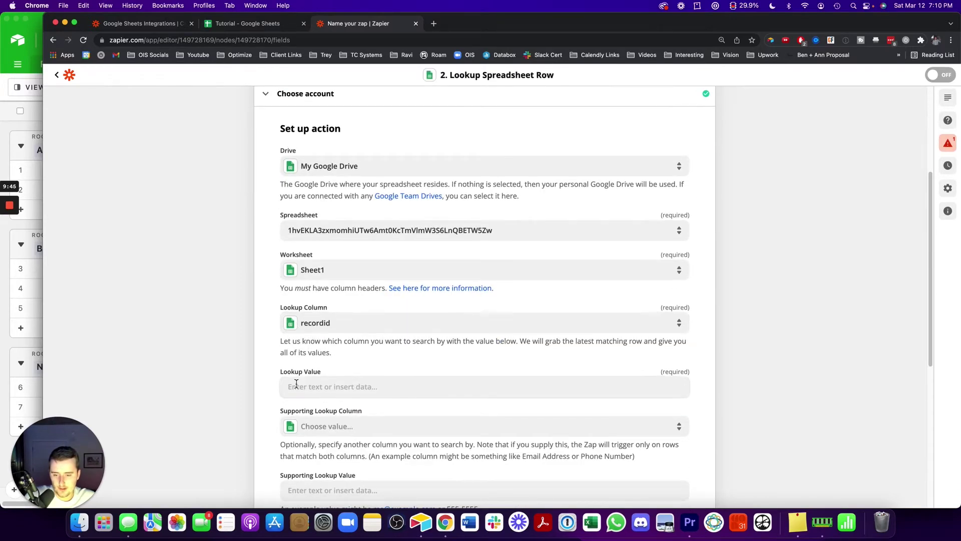
pyautogui.click(301, 387)
pyautogui.scroll(-1, 239, 389)
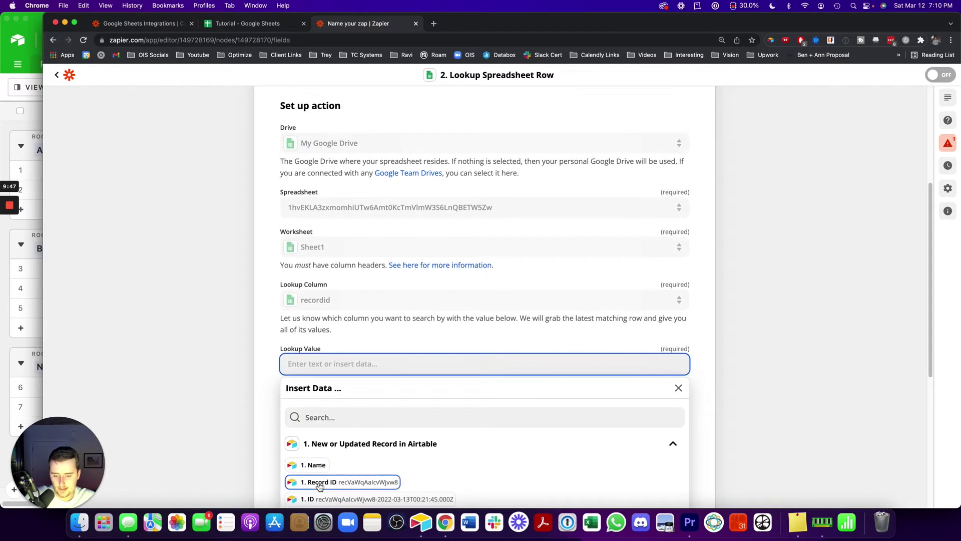
pyautogui.click(321, 483)
pyautogui.click(257, 352)
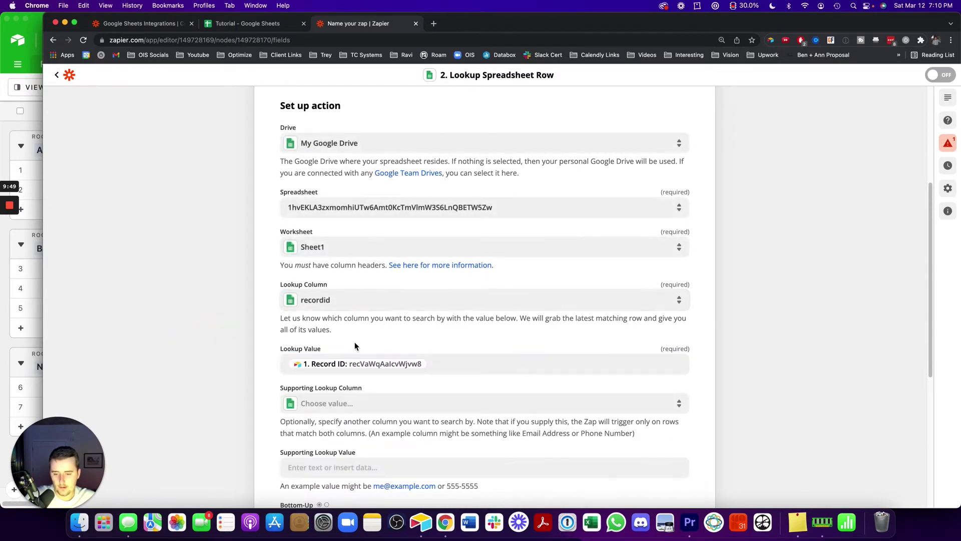
pyautogui.scroll(1, 98, 153)
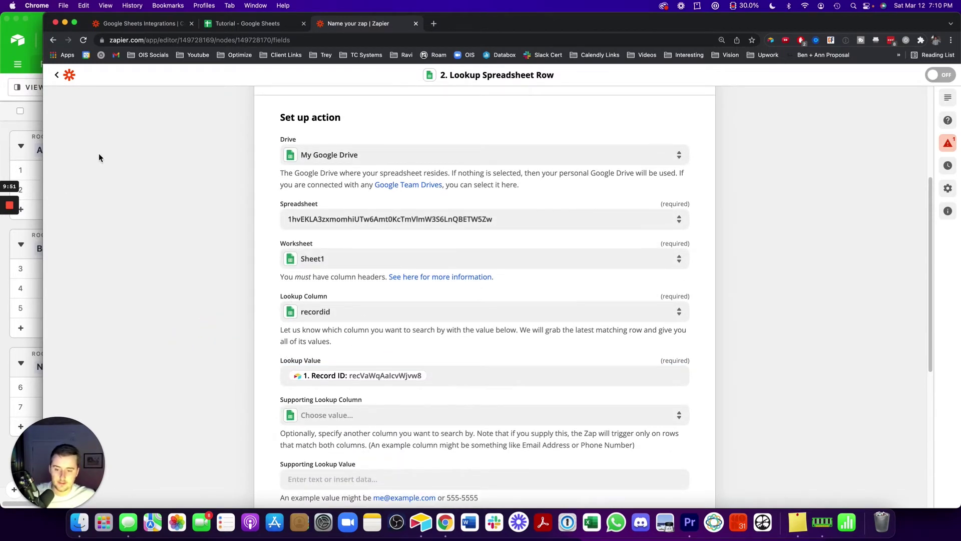
pyautogui.click(429, 375)
pyautogui.press('BackSpace')
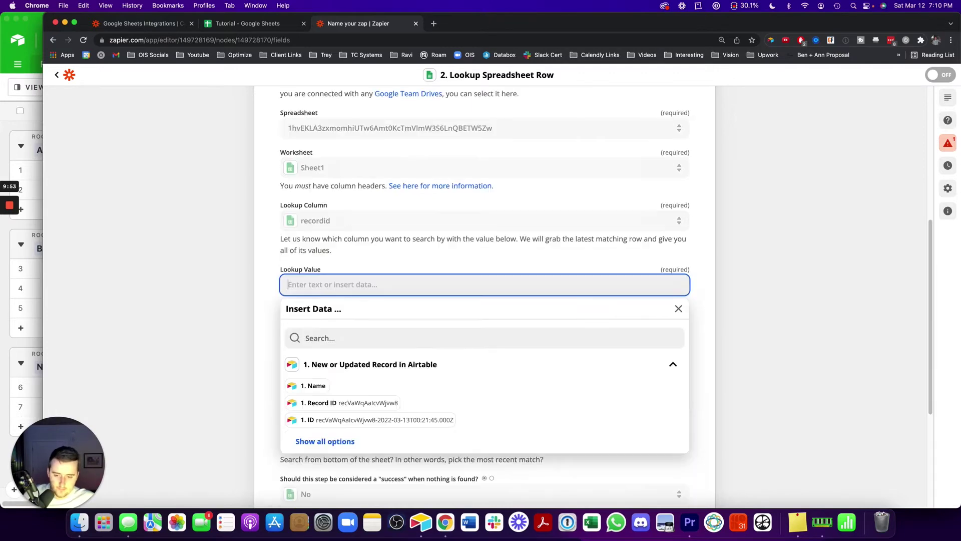
pyautogui.click(250, 309)
pyautogui.click(318, 283)
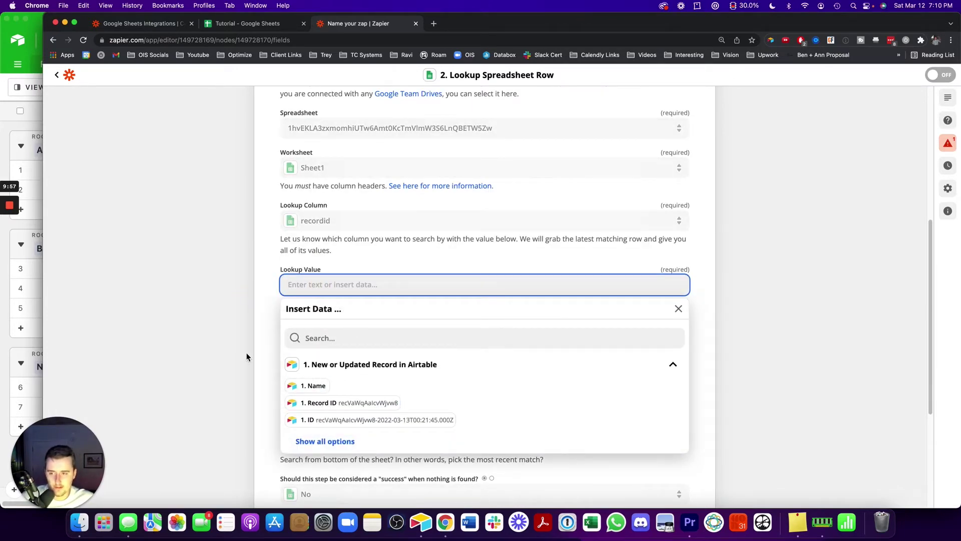
pyautogui.click(32, 168)
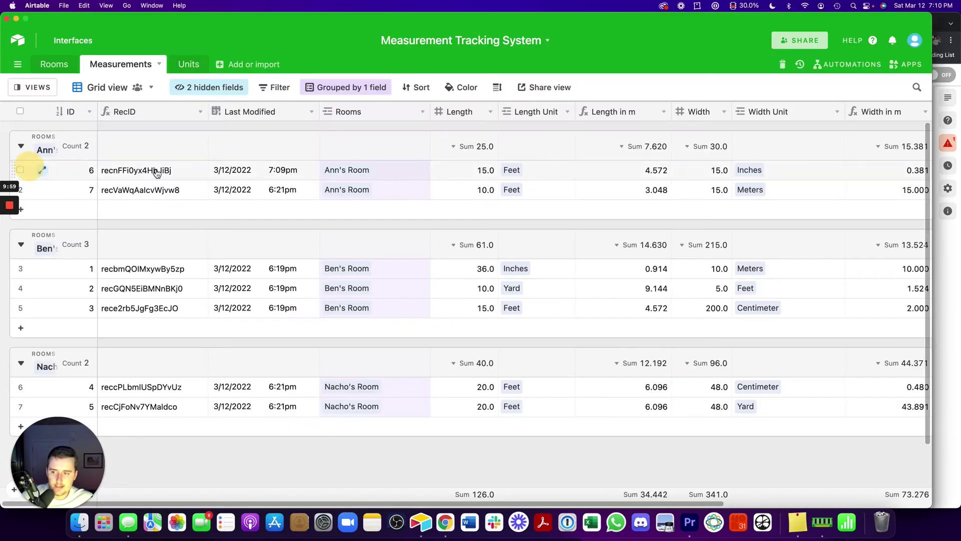
pyautogui.click(146, 170)
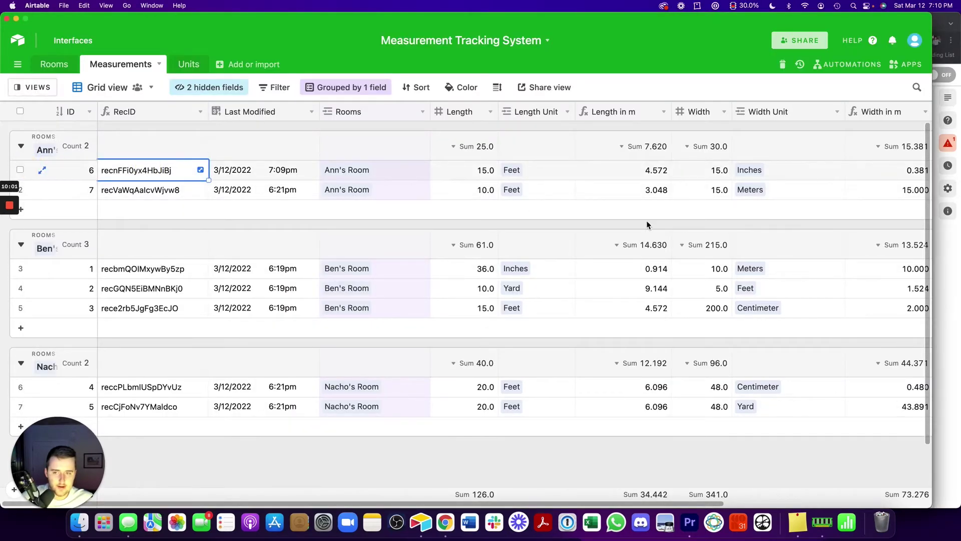
pyautogui.click(947, 264)
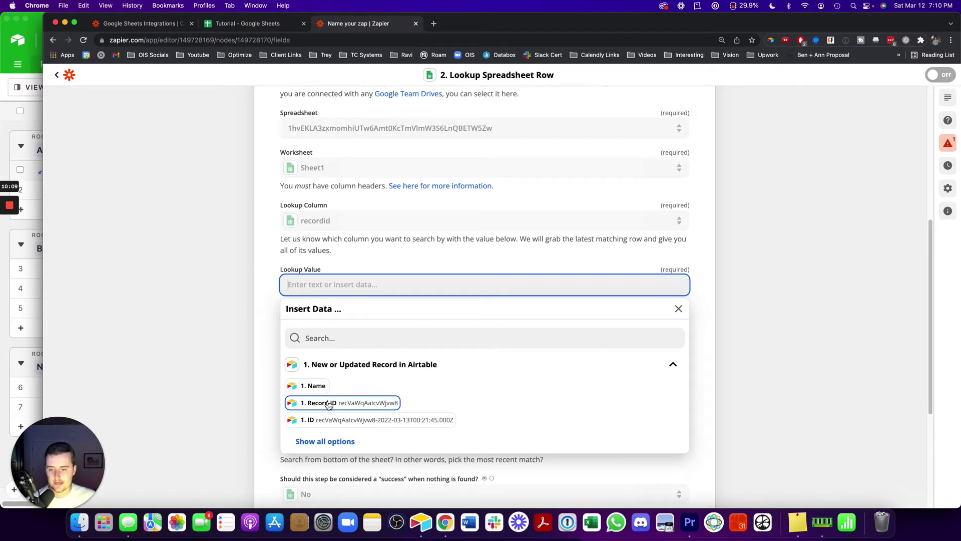
# Use the Airtable trigger's '1. Record ID' as the Lookup Value against the recordid column
pyautogui.click(328, 404)
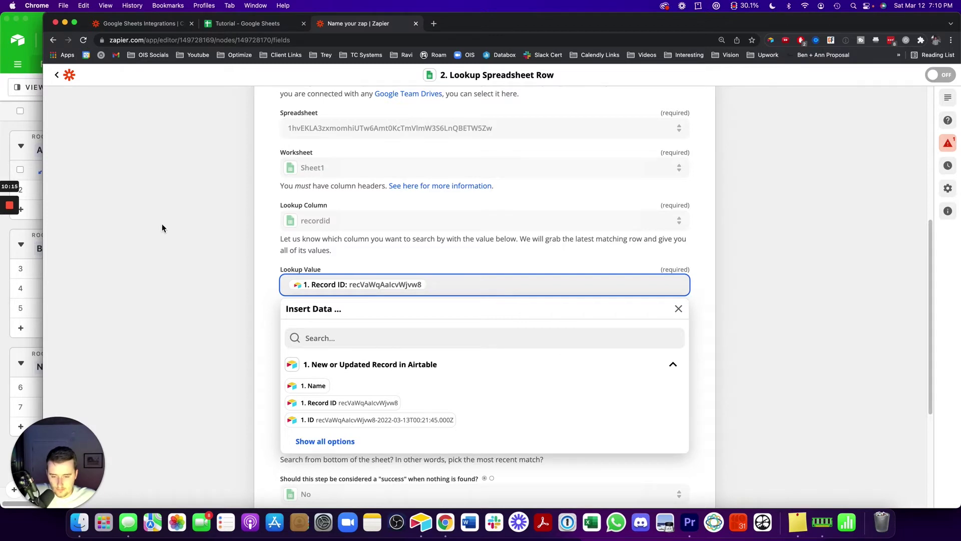
pyautogui.click(114, 260)
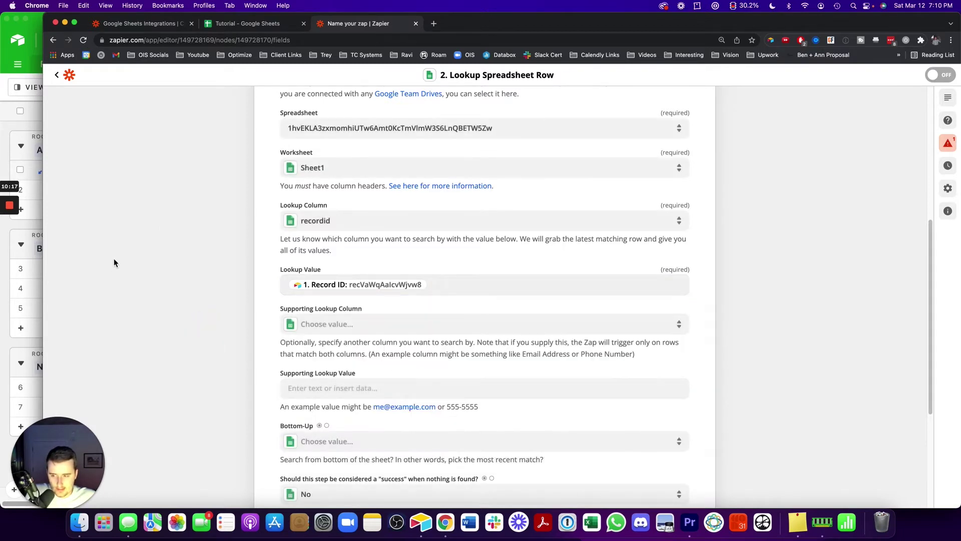
pyautogui.scroll(-3, 271, 264)
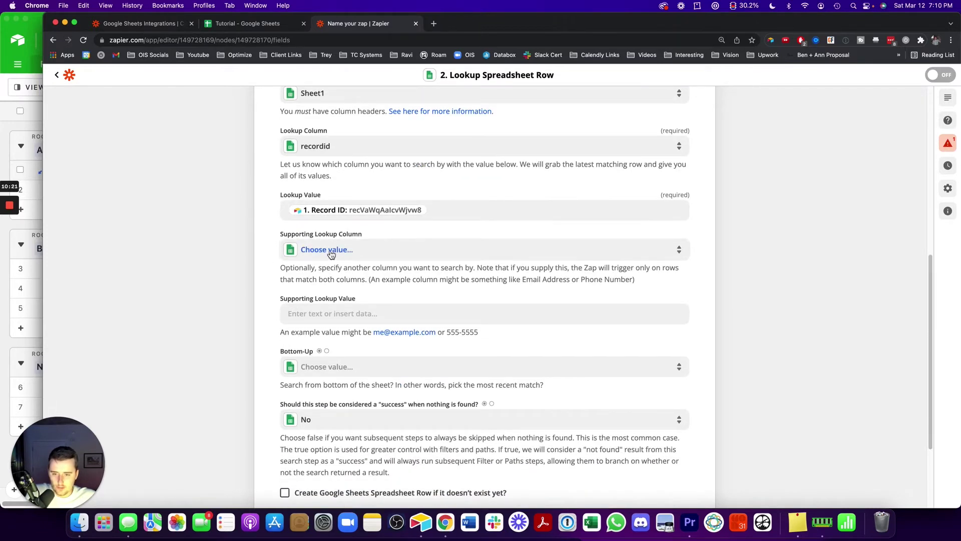
pyautogui.moveTo(282, 163); pyautogui.dragTo(585, 164)
pyautogui.click(378, 181)
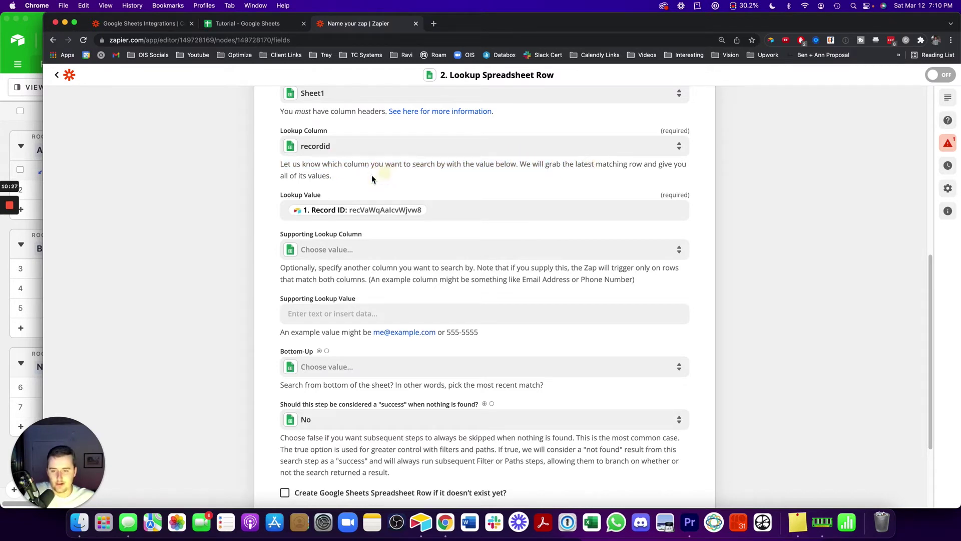
pyautogui.scroll(-1, 359, 175)
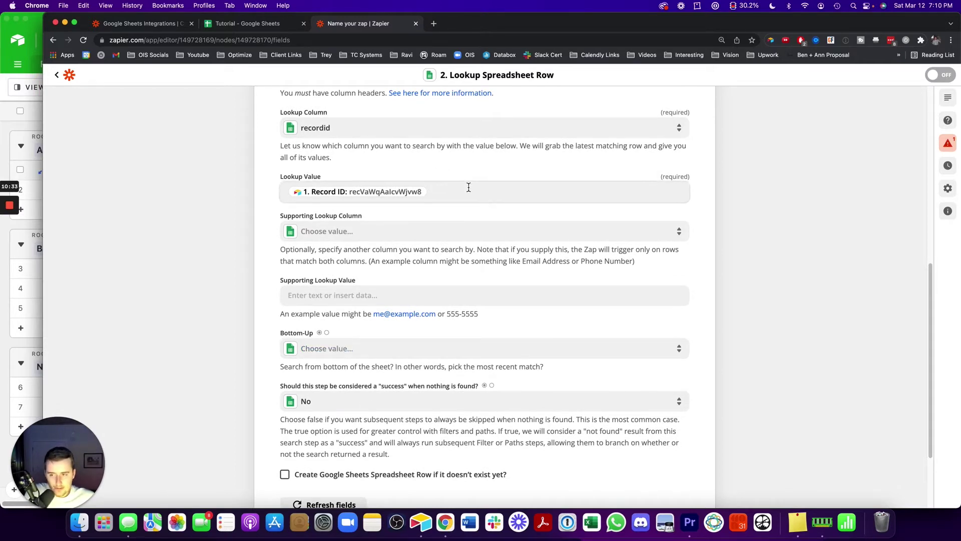
pyautogui.scroll(-4, 300, 215)
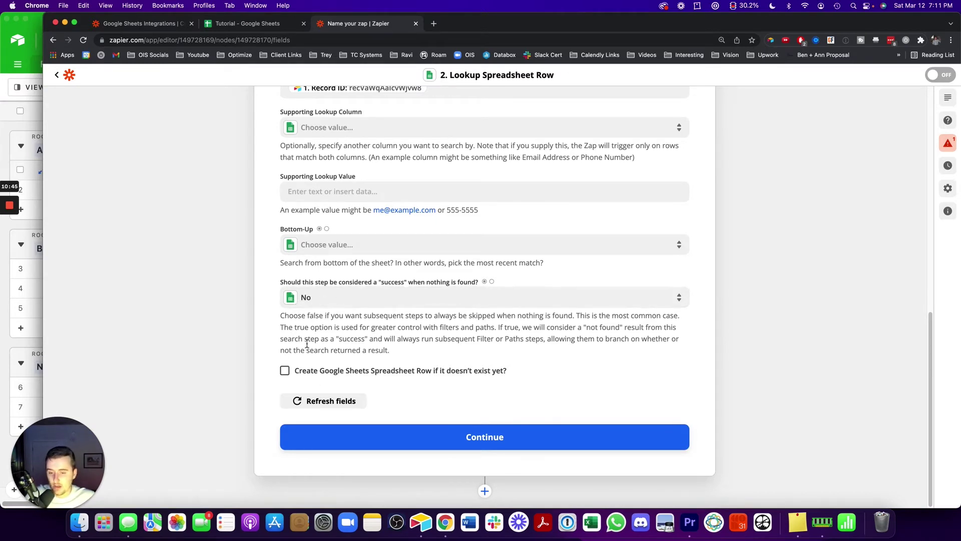
# Tick 'Create Google Sheets Spreadsheet Row if it doesn't exist yet?' and remove the extra fields
pyautogui.click(286, 371)
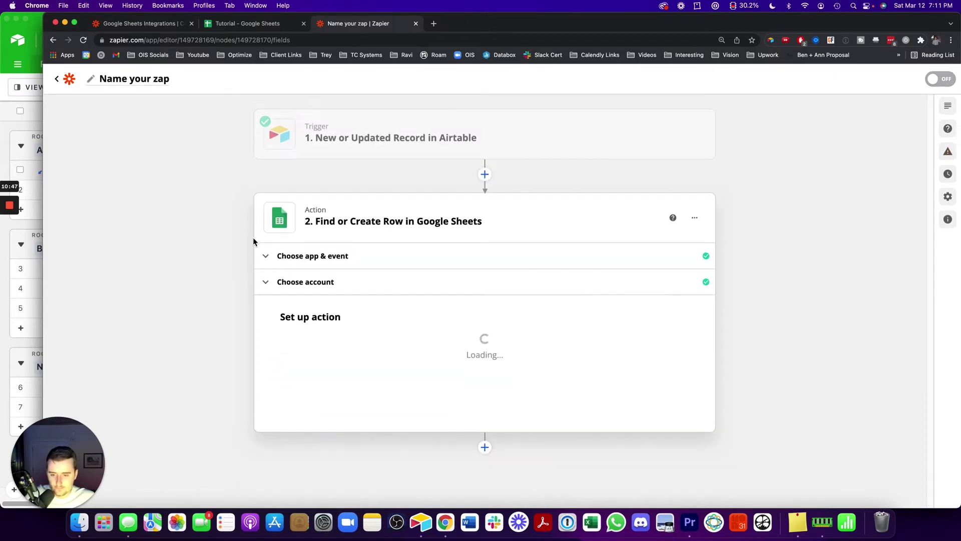
pyautogui.scroll(-13, 191, 331)
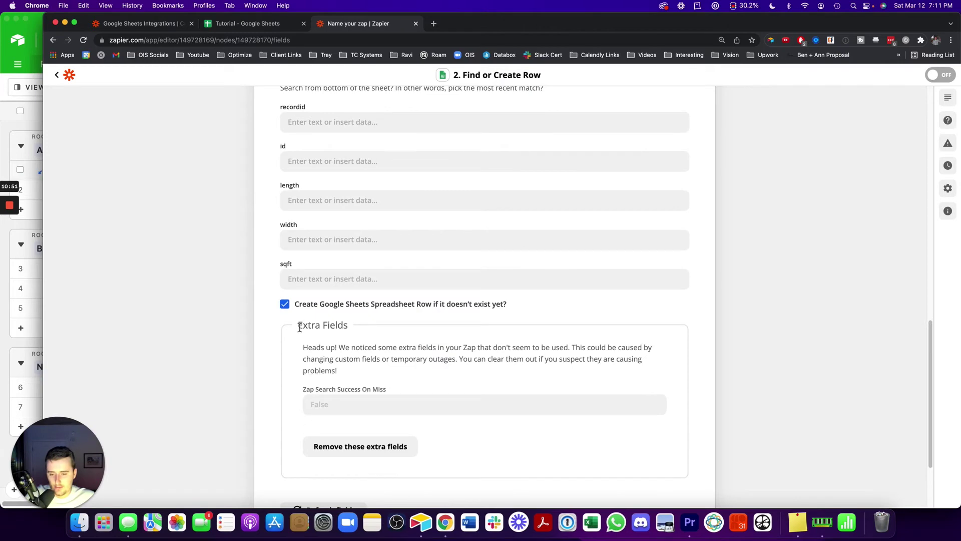
pyautogui.click(371, 446)
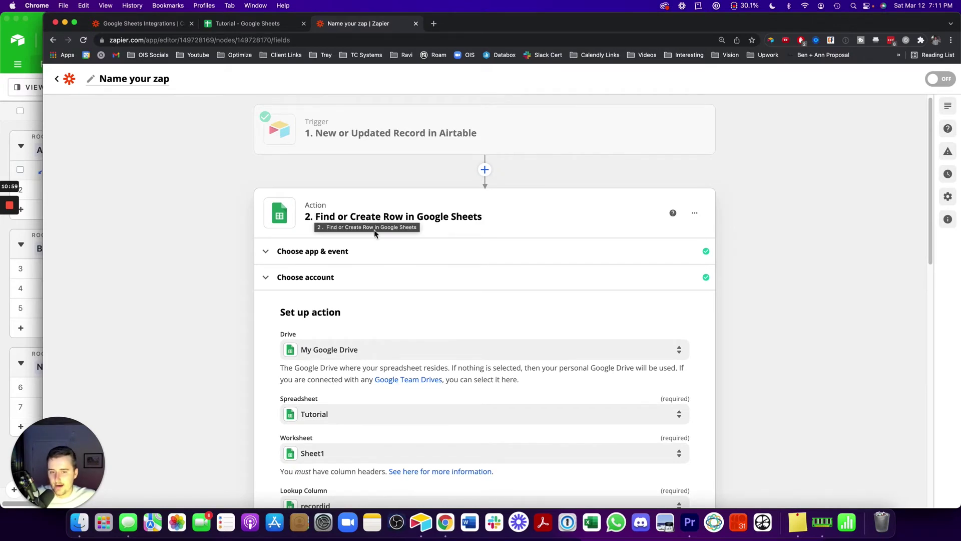
pyautogui.scroll(-10, 241, 293)
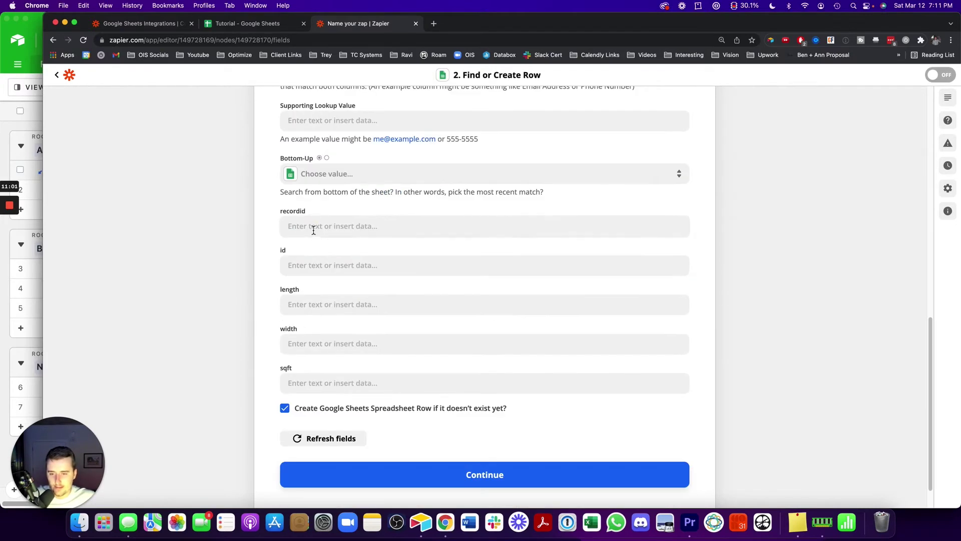
# Map Airtable Record ID into the recordid column and Field ID into the id column
pyautogui.click(313, 228)
pyautogui.click(322, 345)
pyautogui.click(208, 254)
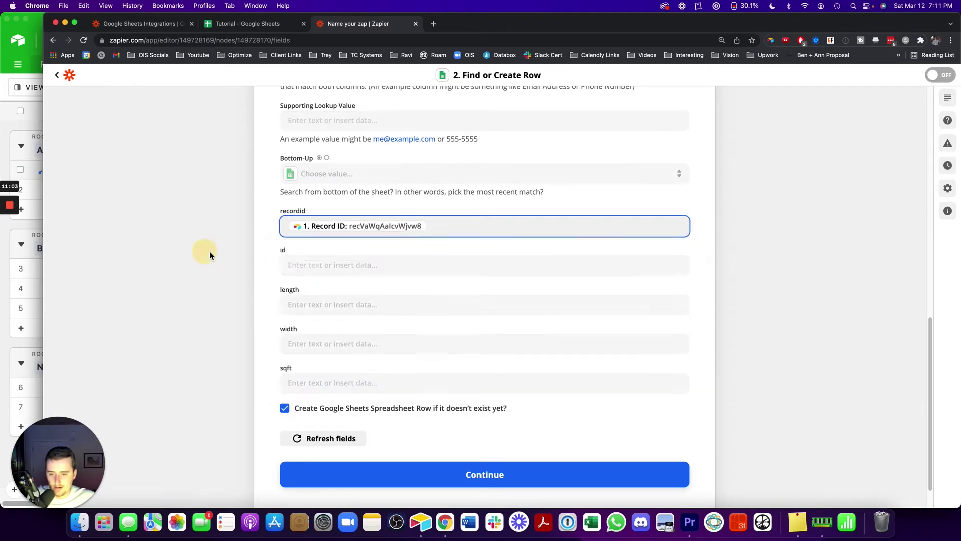
pyautogui.click(310, 265)
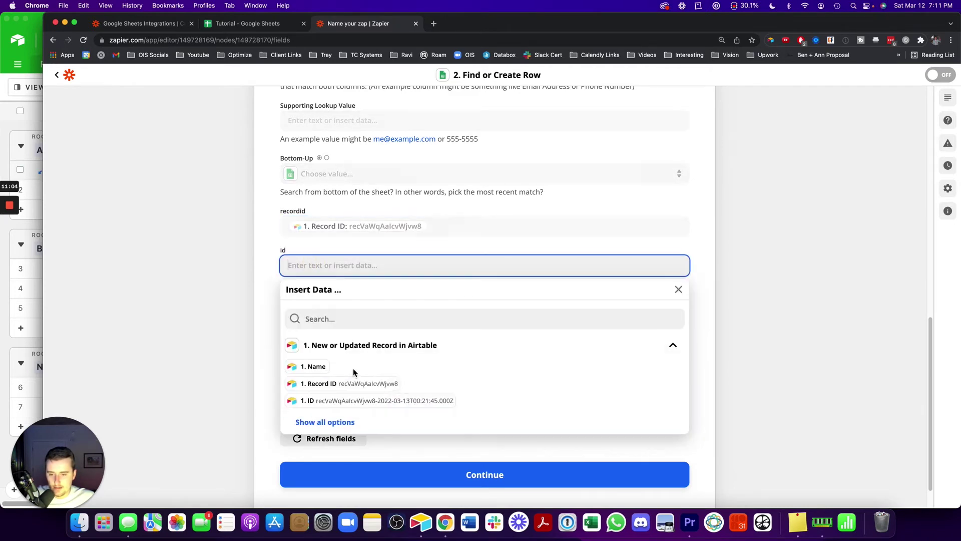
pyautogui.click(325, 421)
pyautogui.scroll(-1, 261, 398)
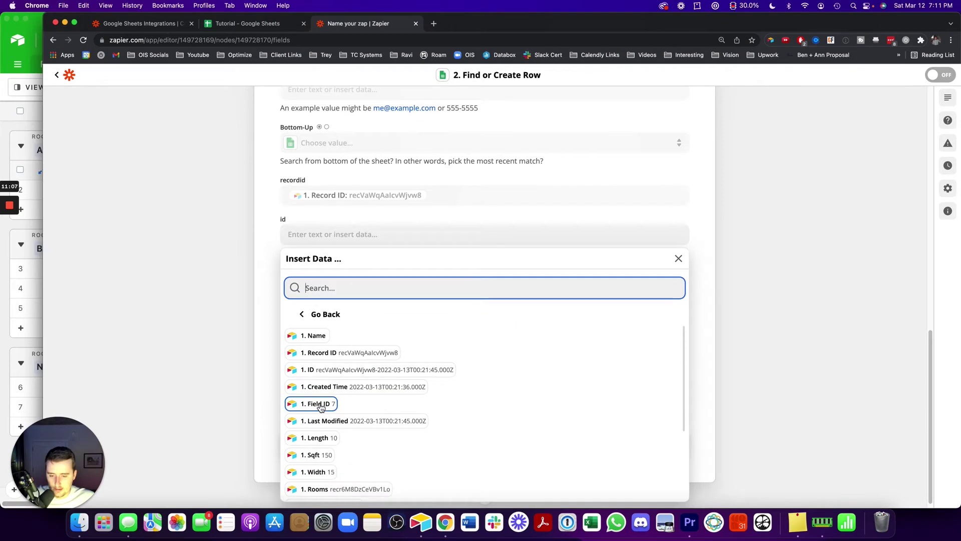
pyautogui.click(320, 407)
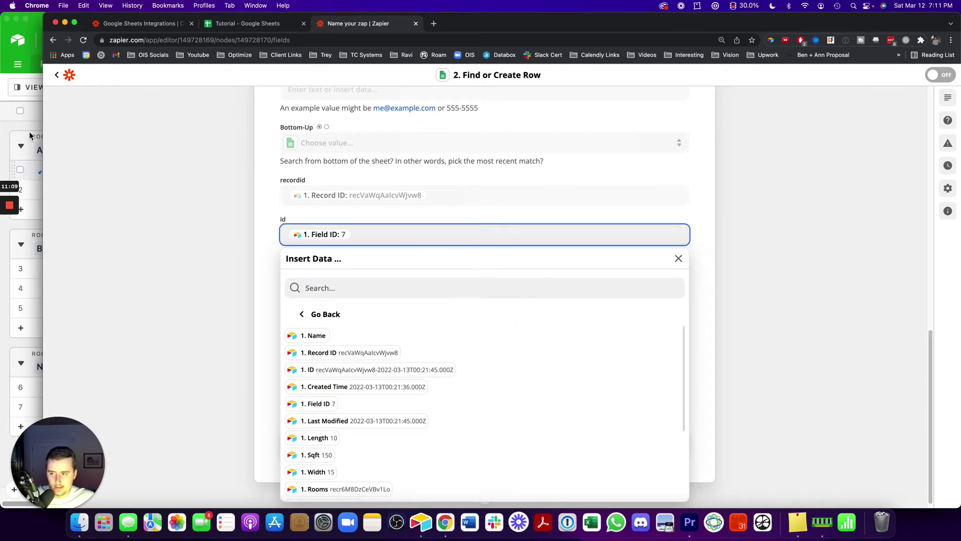
pyautogui.click(30, 135)
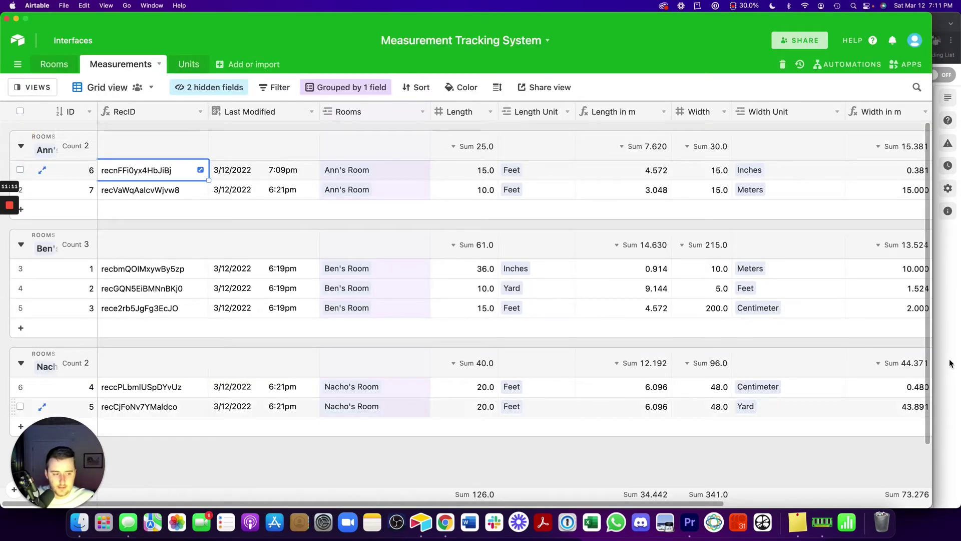
pyautogui.click(950, 362)
pyautogui.click(127, 247)
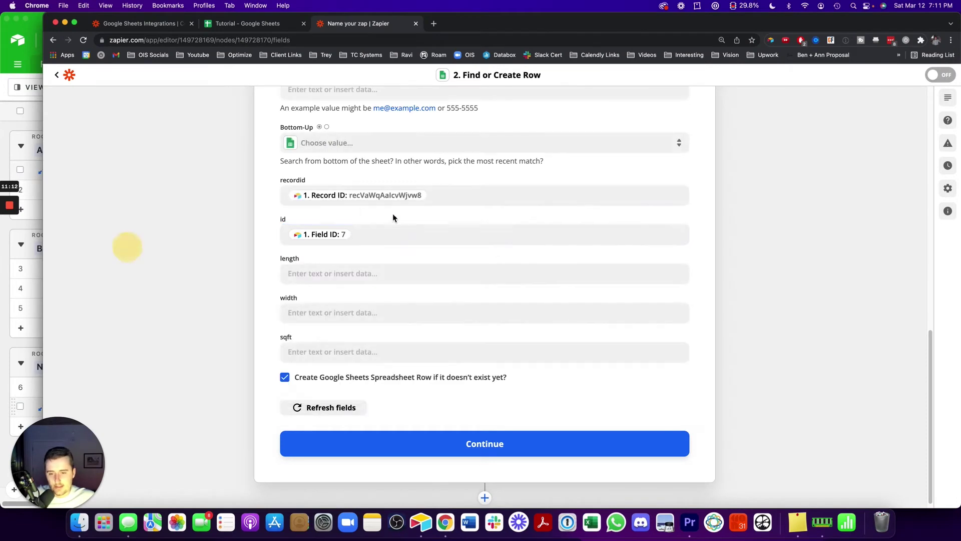
# Map Airtable Length and Width into the length and width columns
pyautogui.click(346, 273)
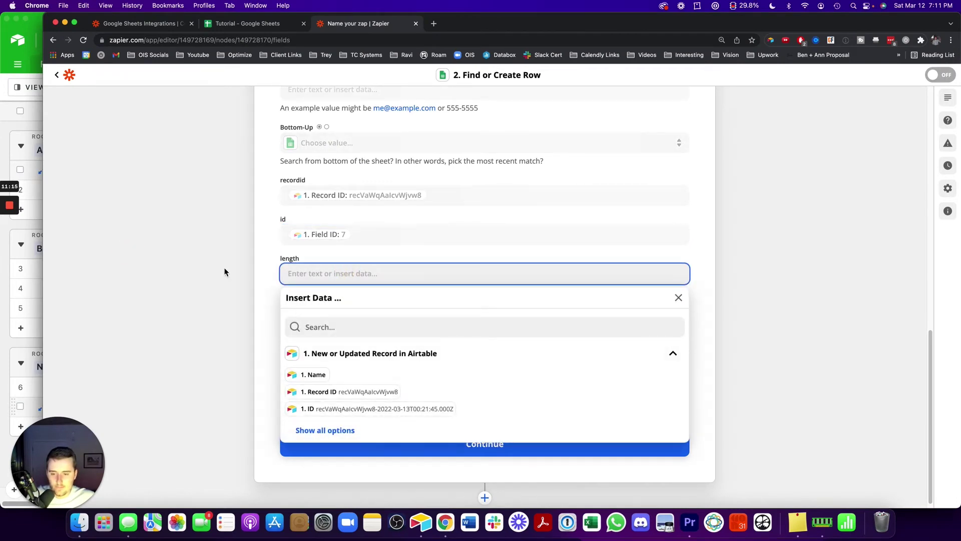
pyautogui.click(332, 430)
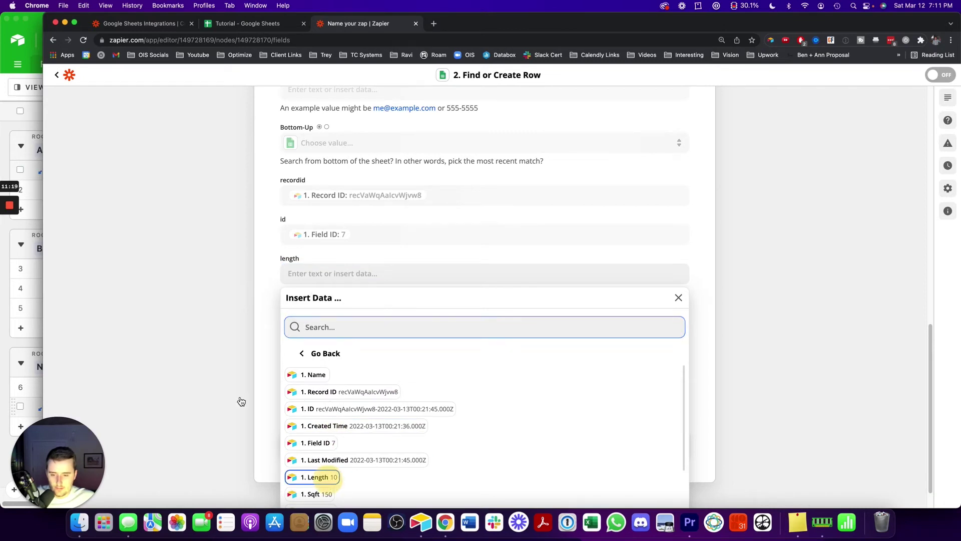
pyautogui.click(320, 476)
pyautogui.click(197, 350)
pyautogui.click(325, 309)
pyautogui.click(324, 467)
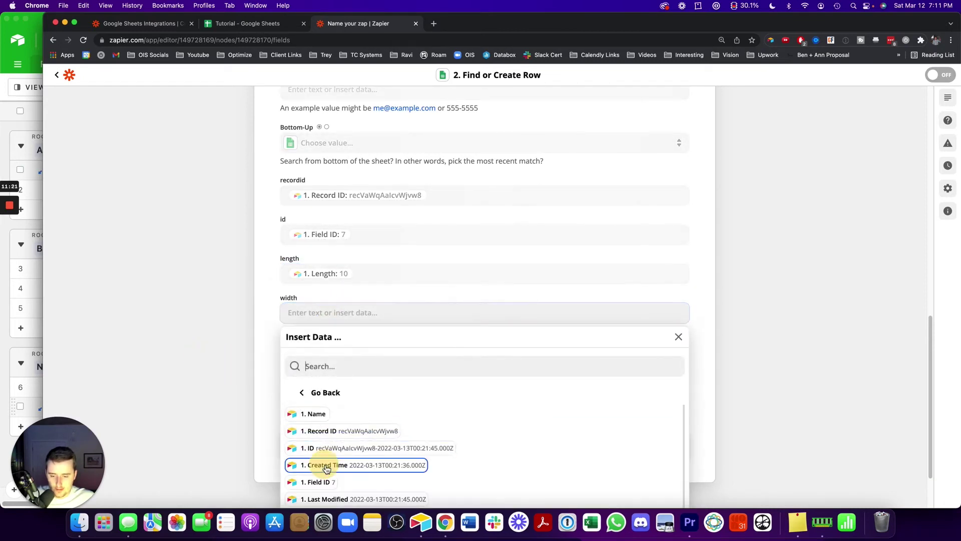
pyautogui.scroll(-3, 326, 471)
pyautogui.click(321, 486)
pyautogui.click(203, 329)
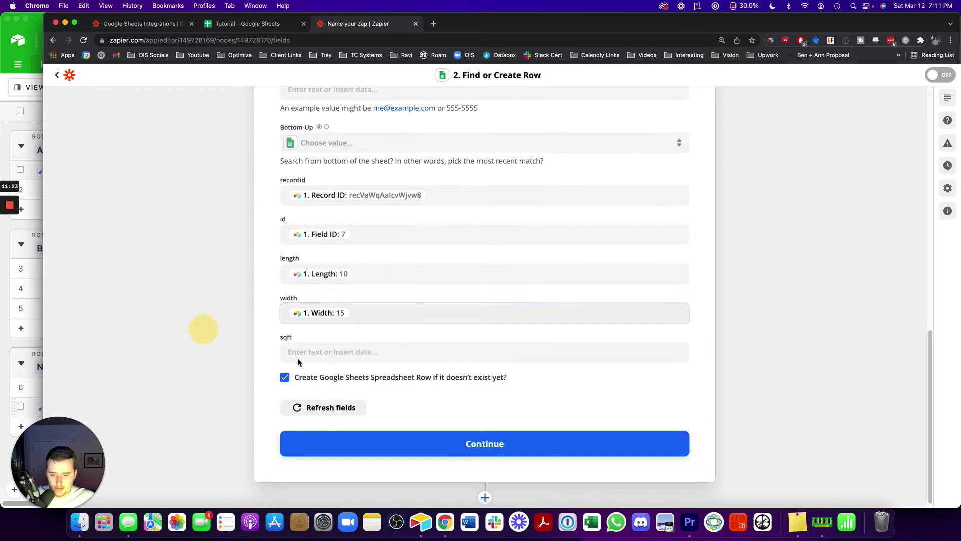
# Search 'sq' to map Airtable Sqft into the sqft column, then finish the action setup
pyautogui.click(365, 348)
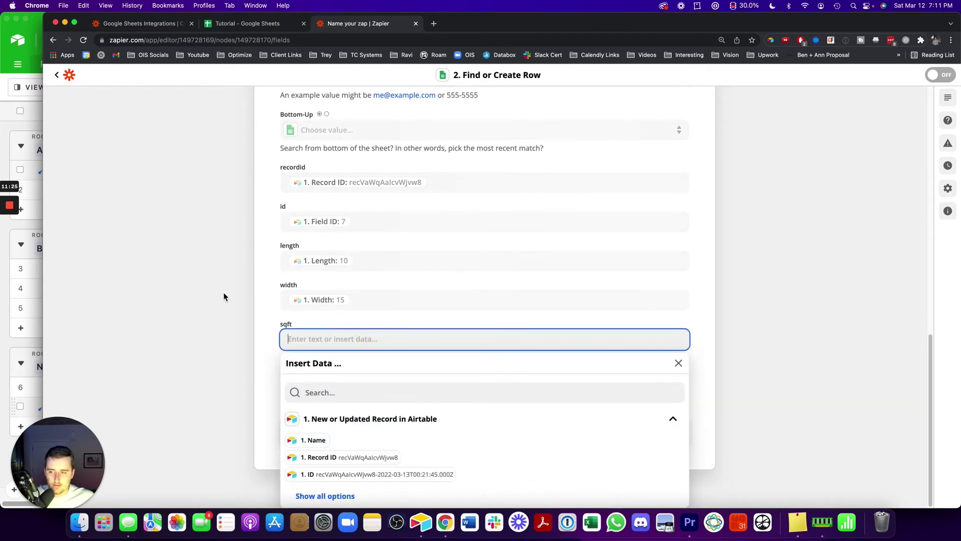
pyautogui.click(325, 495)
pyautogui.click(337, 393)
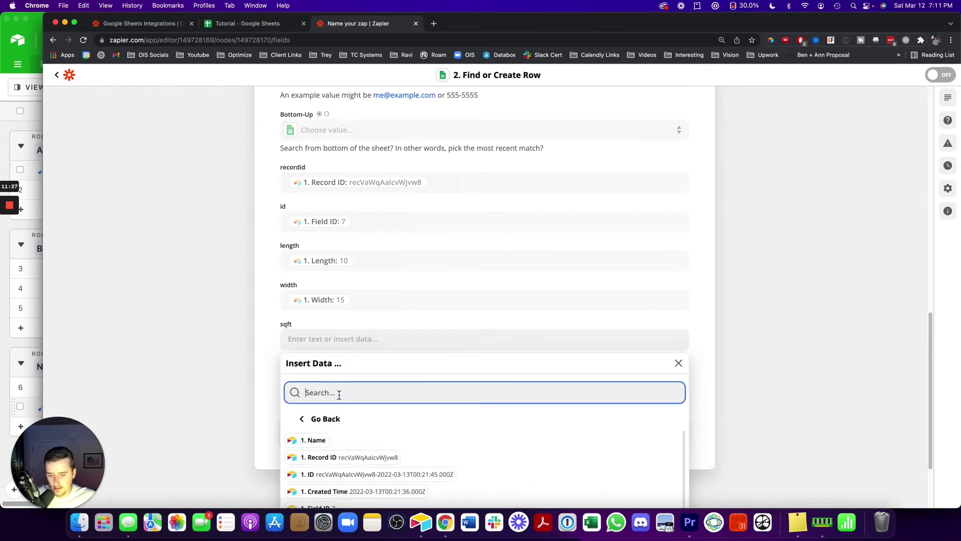
pyautogui.write('sq')
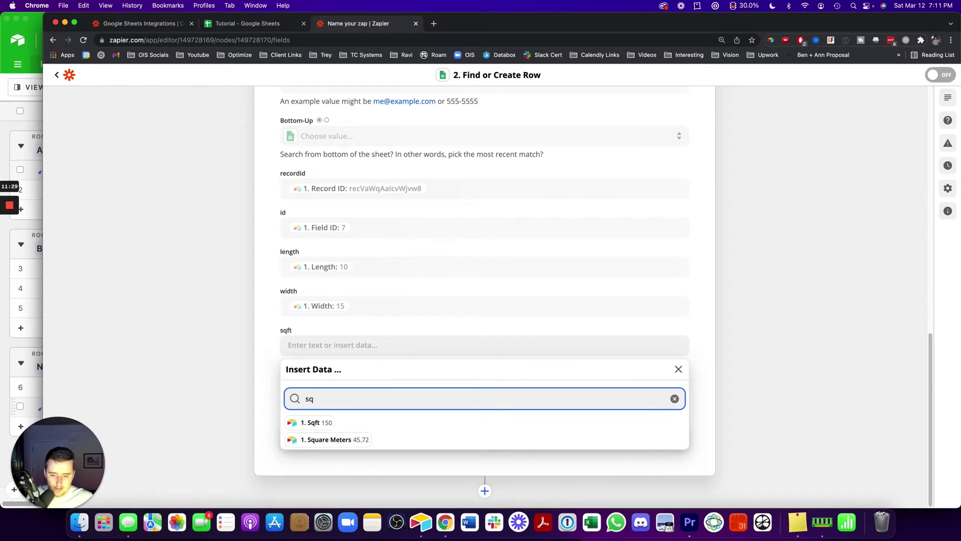
pyautogui.click(322, 424)
pyautogui.click(229, 347)
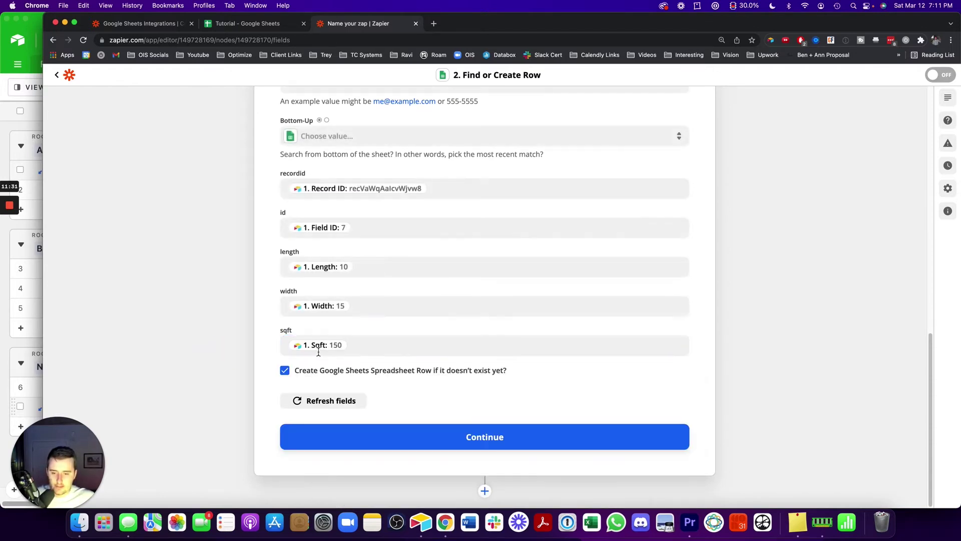
pyautogui.click(352, 427)
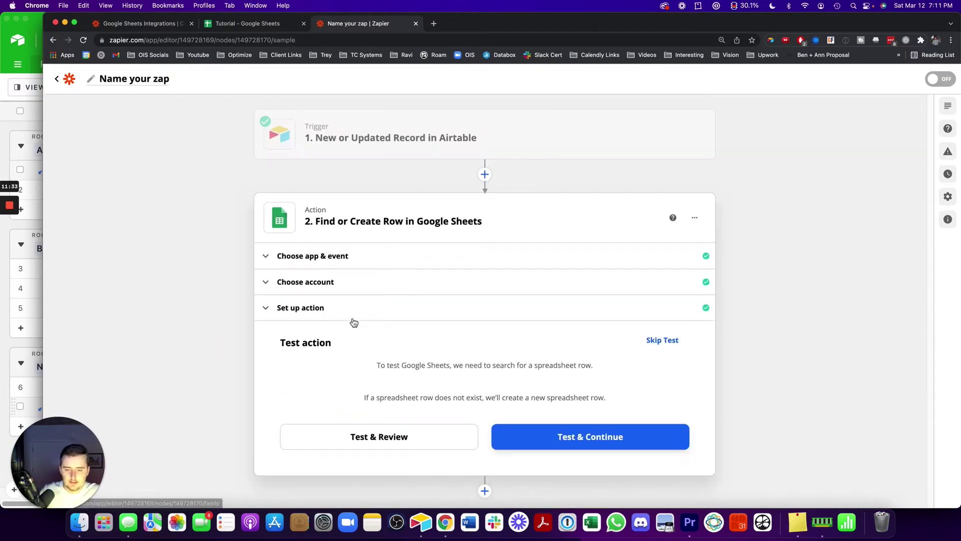
# Test the action and confirm the new Tutorial sheet row with 7, 10, 15 and 150
pyautogui.click(410, 437)
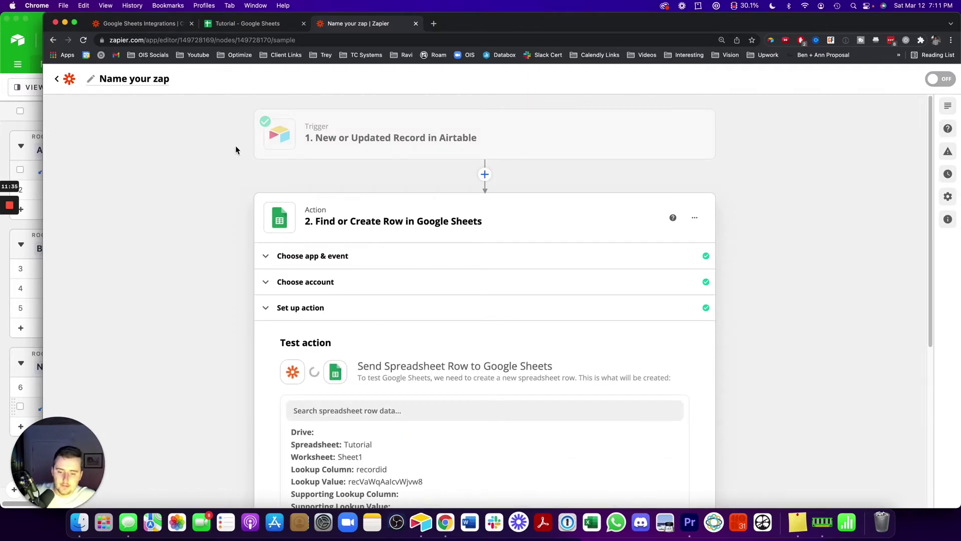
pyautogui.click(246, 23)
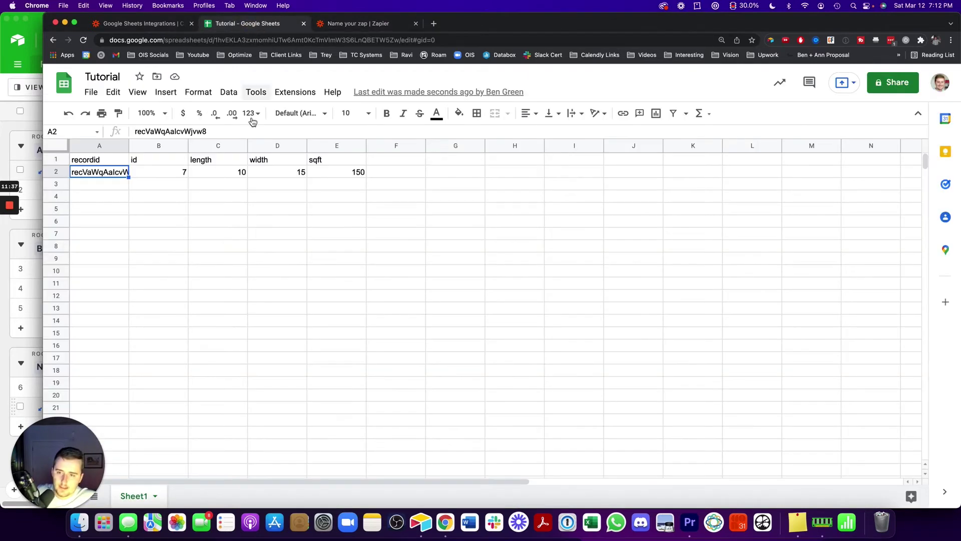
pyautogui.click(240, 185)
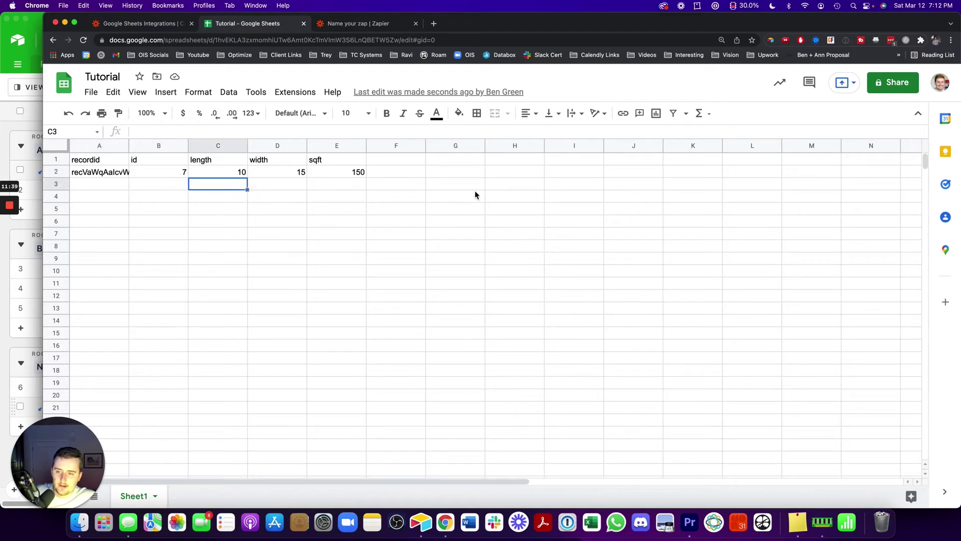
pyautogui.click(474, 189)
pyautogui.click(340, 23)
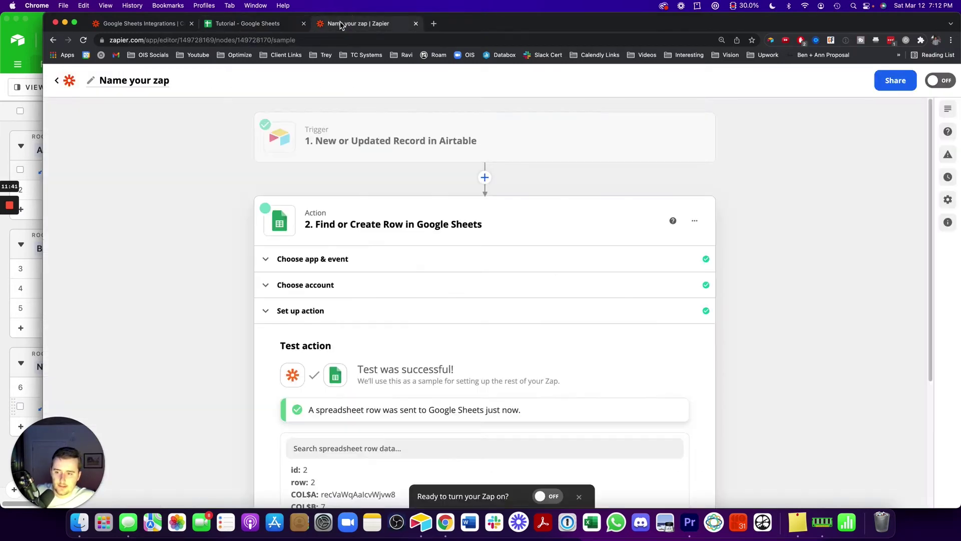
pyautogui.scroll(-5, 300, 350)
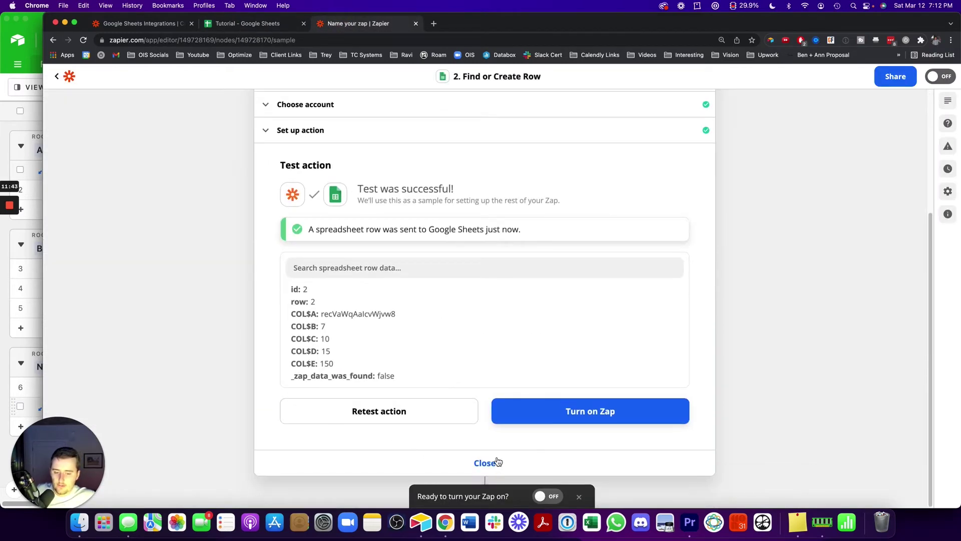
pyautogui.click(488, 463)
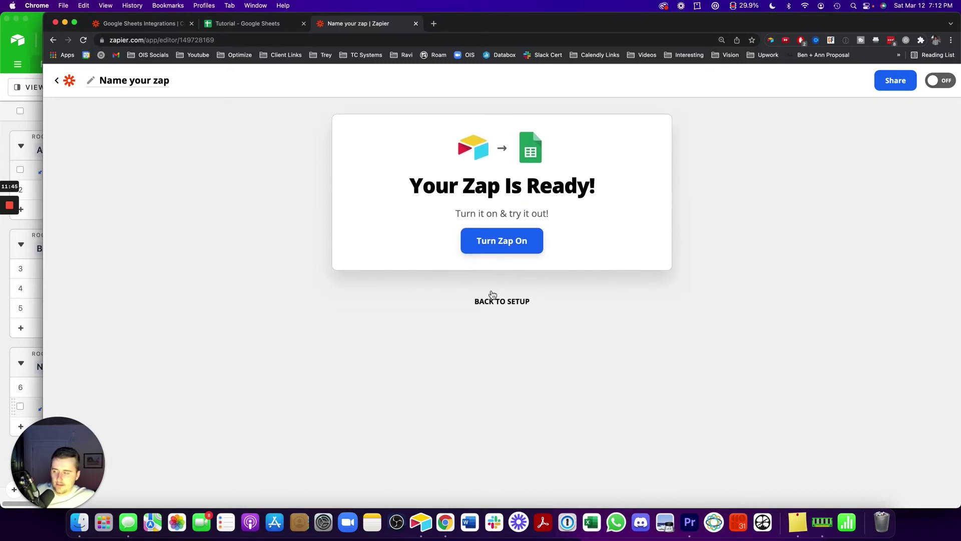
# Recheck the Tutorial sheet and Airtable table, then reopen the Airtable trigger step
pyautogui.click(235, 24)
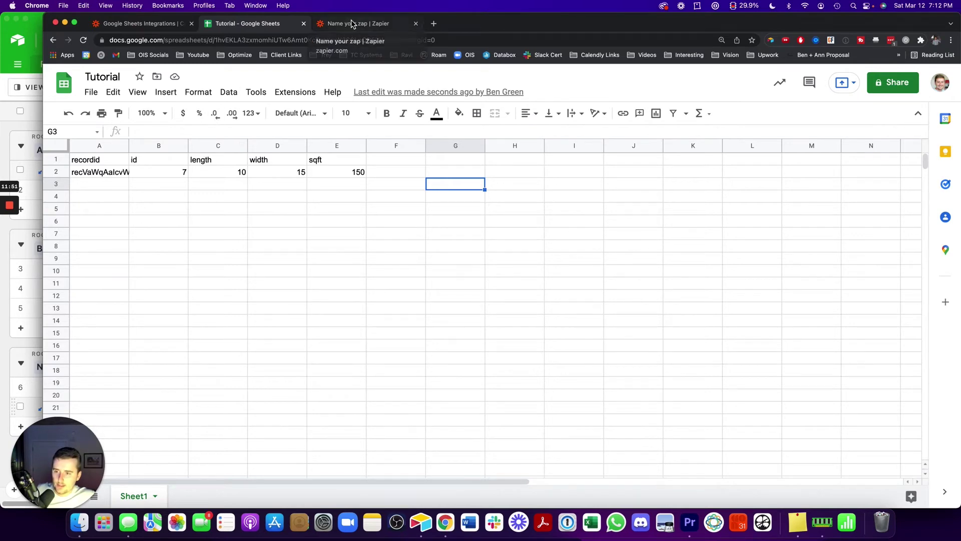
pyautogui.click(35, 160)
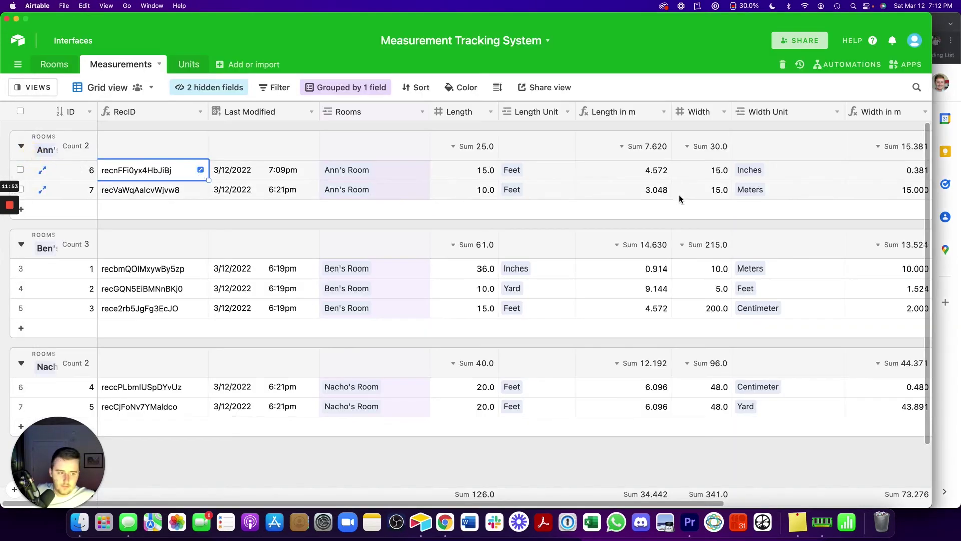
pyautogui.click(942, 341)
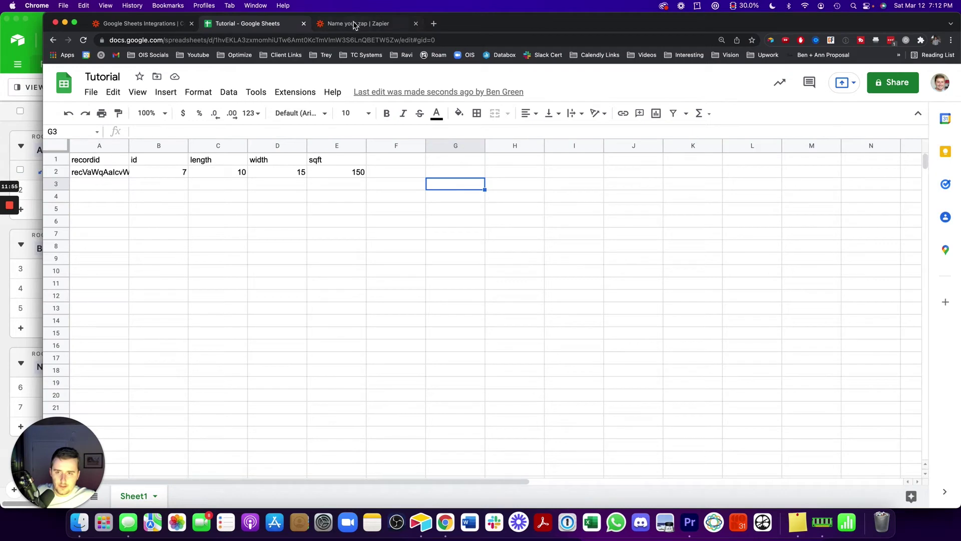
pyautogui.click(353, 25)
pyautogui.click(503, 300)
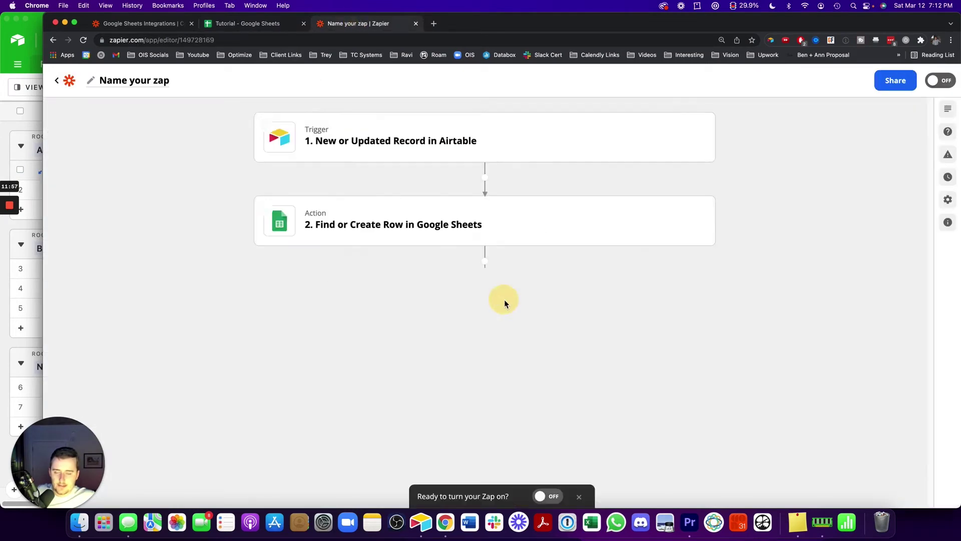
pyautogui.click(381, 141)
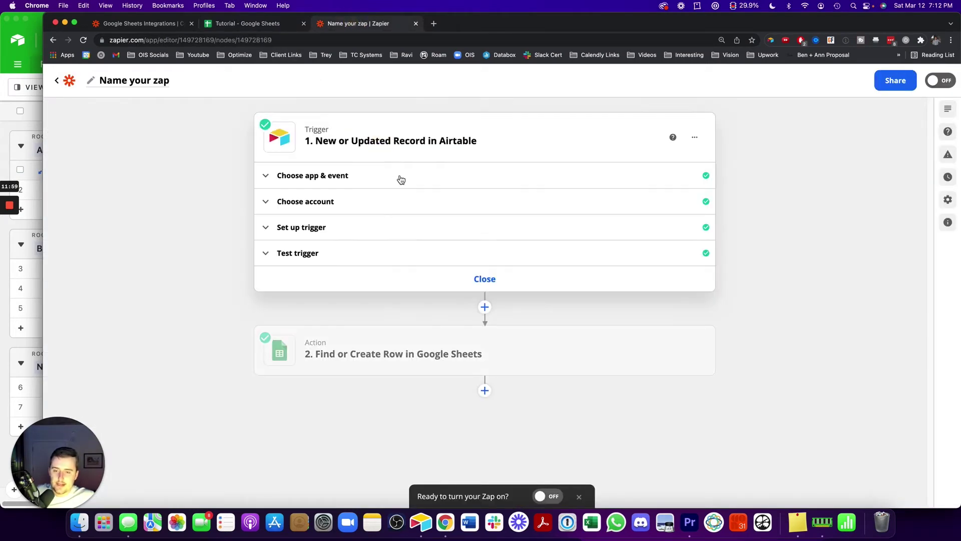
# Load more sample records and pick Record F (SQFT 5.715) as the trigger's test record
pyautogui.click(339, 227)
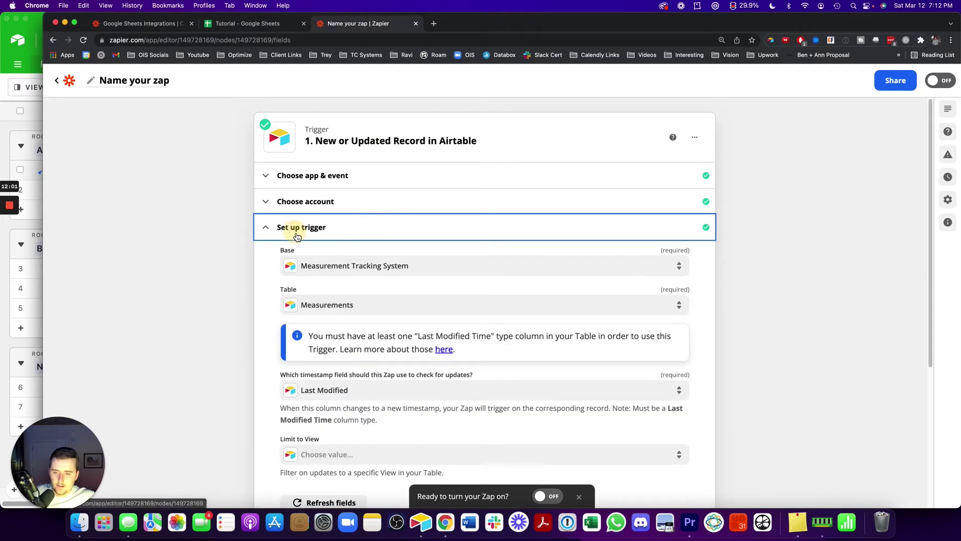
pyautogui.click(279, 227)
pyautogui.click(290, 253)
pyautogui.click(395, 325)
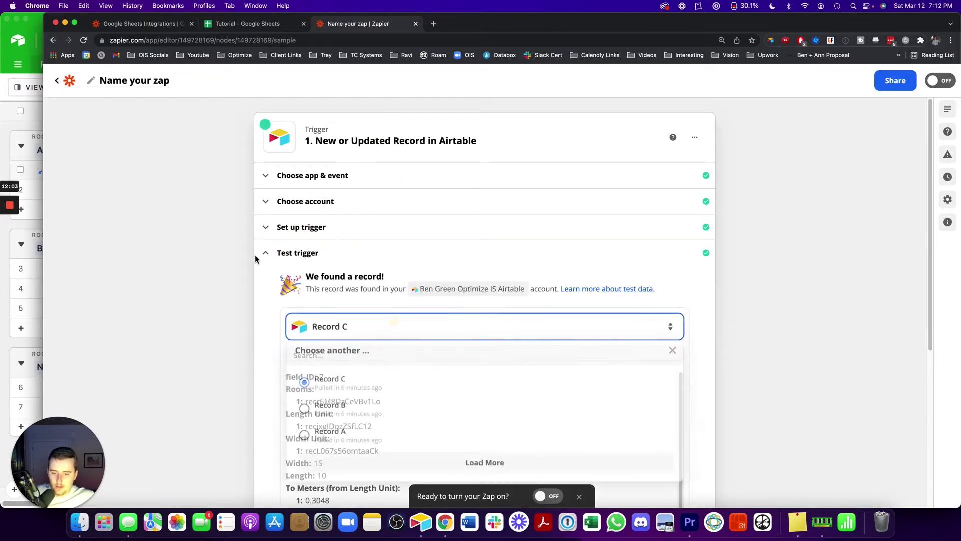
pyautogui.click(358, 342)
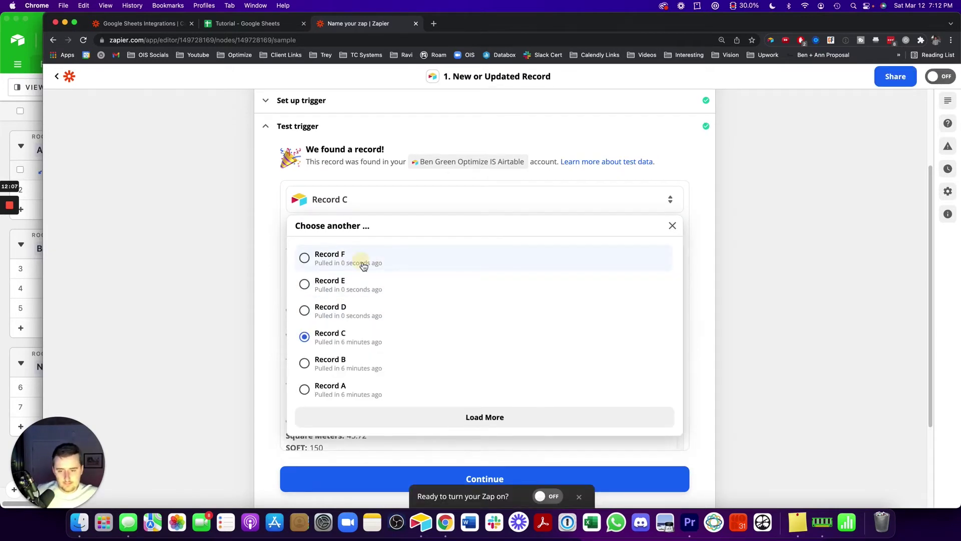
pyautogui.click(363, 261)
pyautogui.scroll(-1, 412, 326)
pyautogui.scroll(-1, 412, 327)
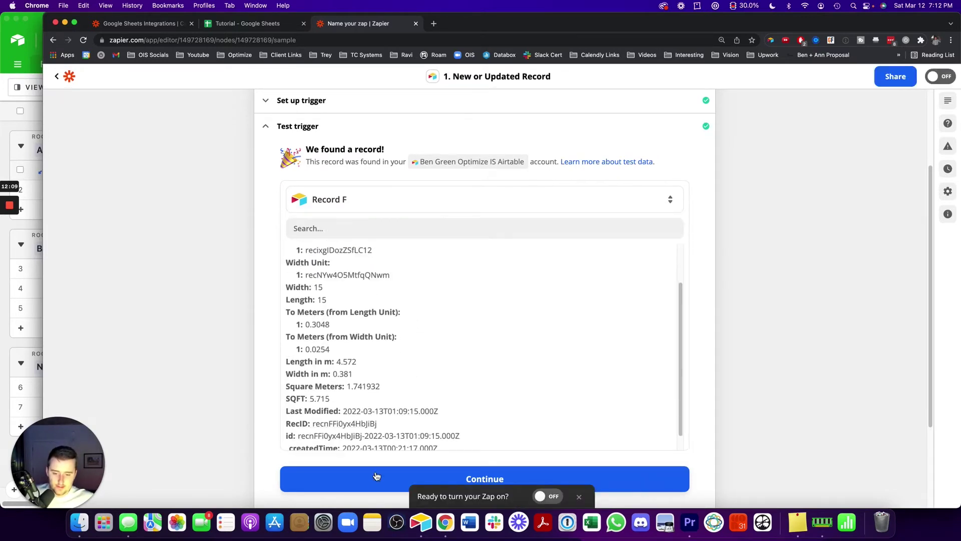
pyautogui.scroll(-1, 342, 376)
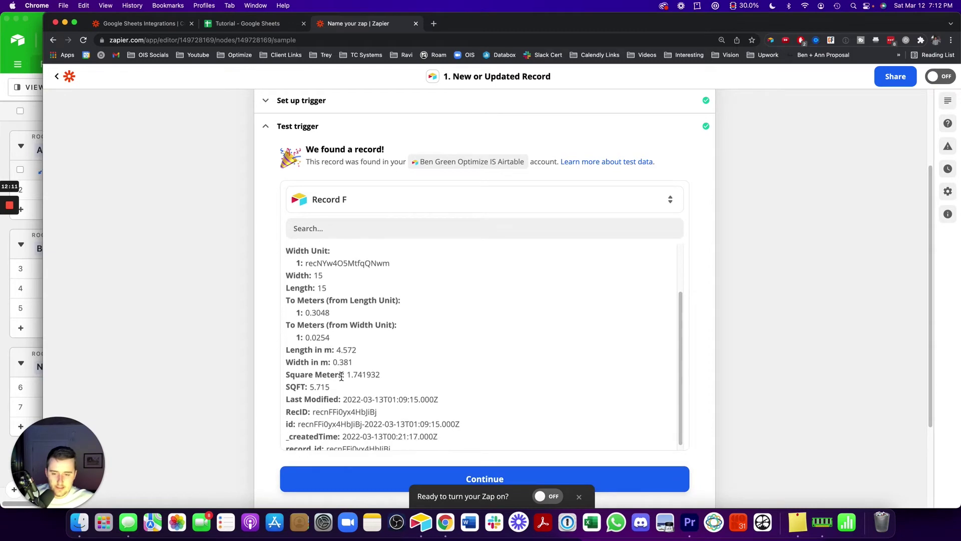
pyautogui.click(353, 479)
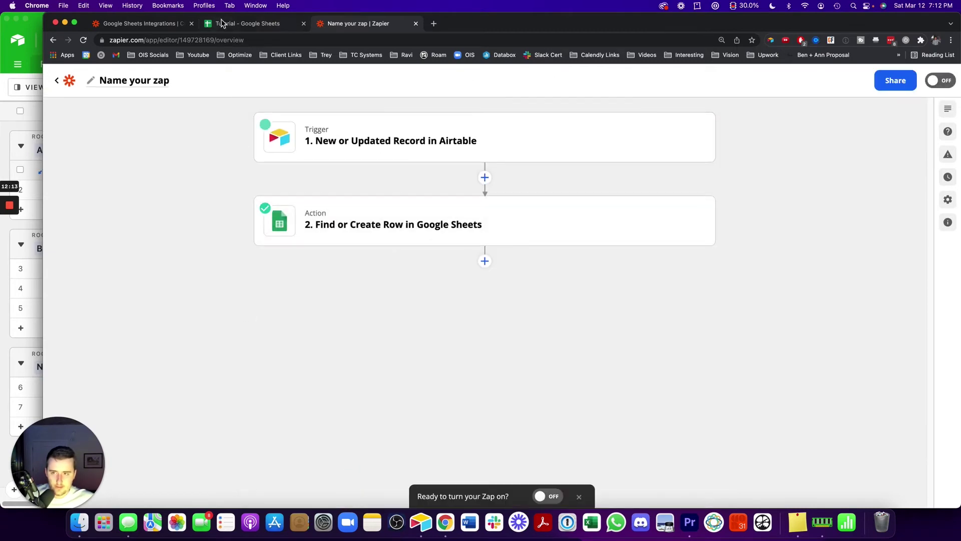
# Check the Tutorial sheet, then view the Google Sheets action's test result showing row 2
pyautogui.click(224, 24)
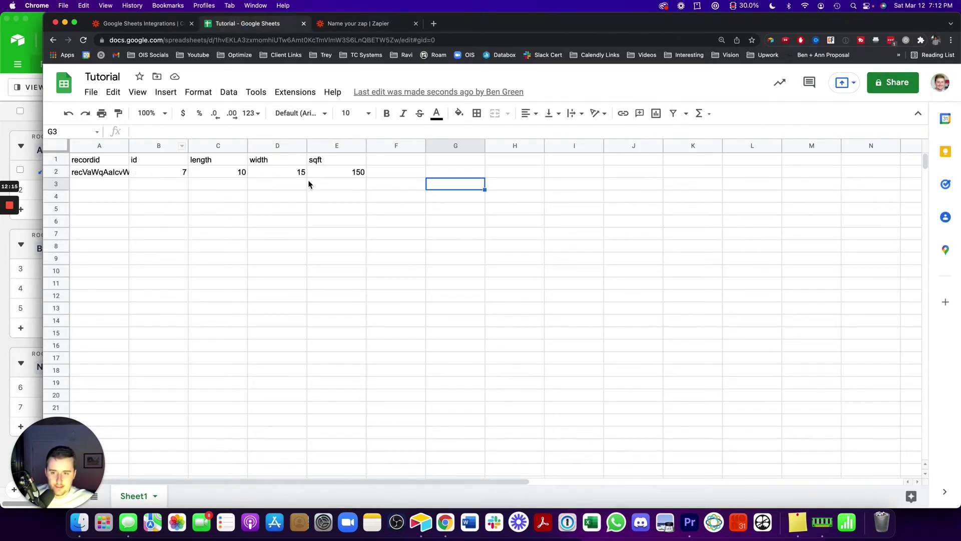
pyautogui.click(358, 24)
pyautogui.click(429, 220)
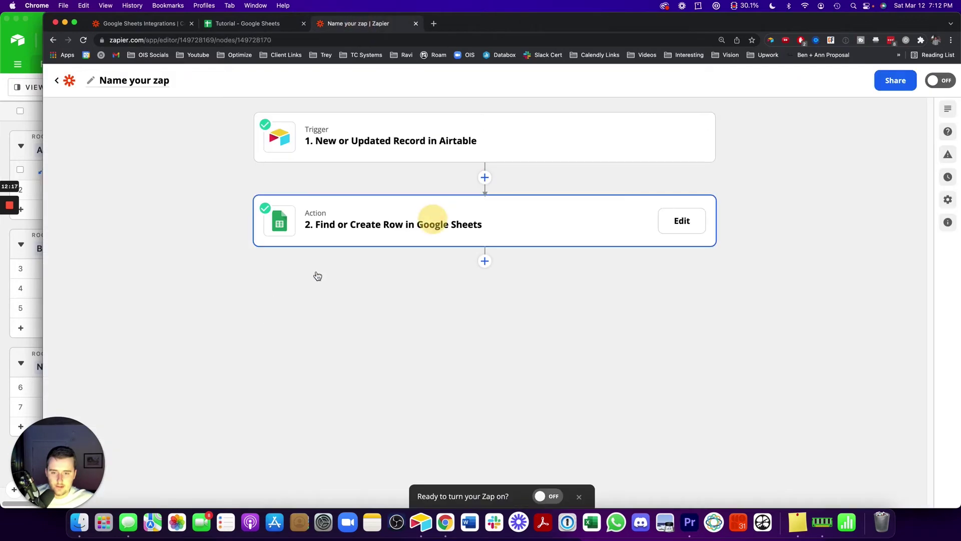
pyautogui.click(343, 157)
pyautogui.click(322, 228)
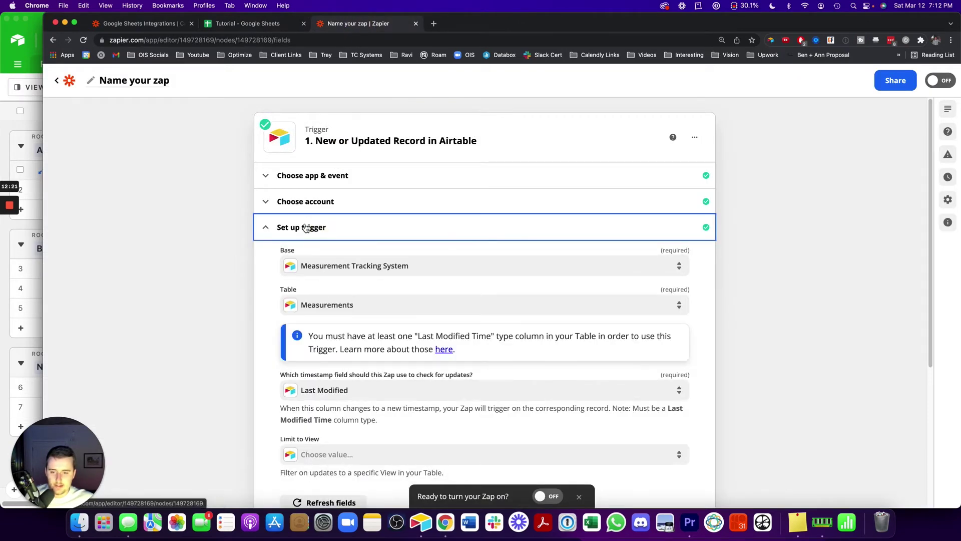
pyautogui.click(306, 226)
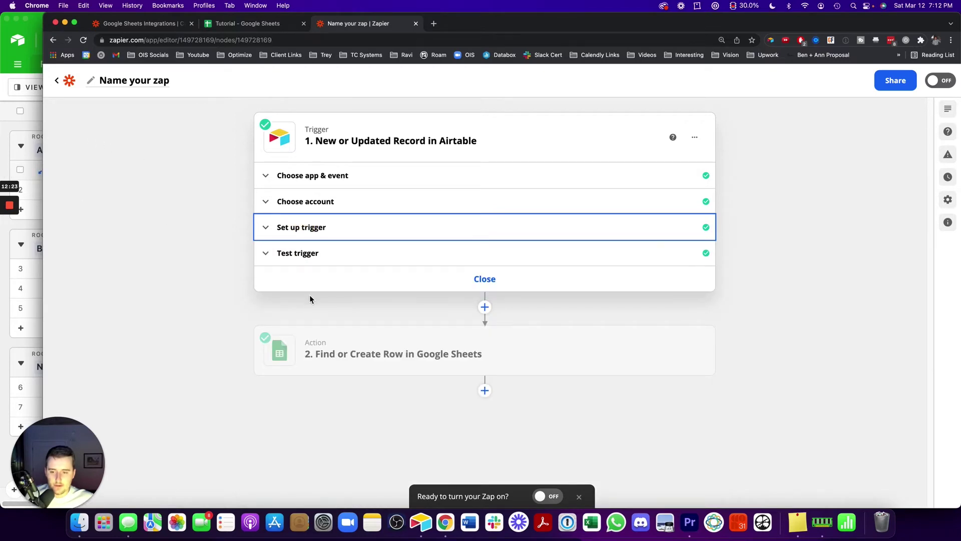
pyautogui.click(330, 354)
pyautogui.click(315, 336)
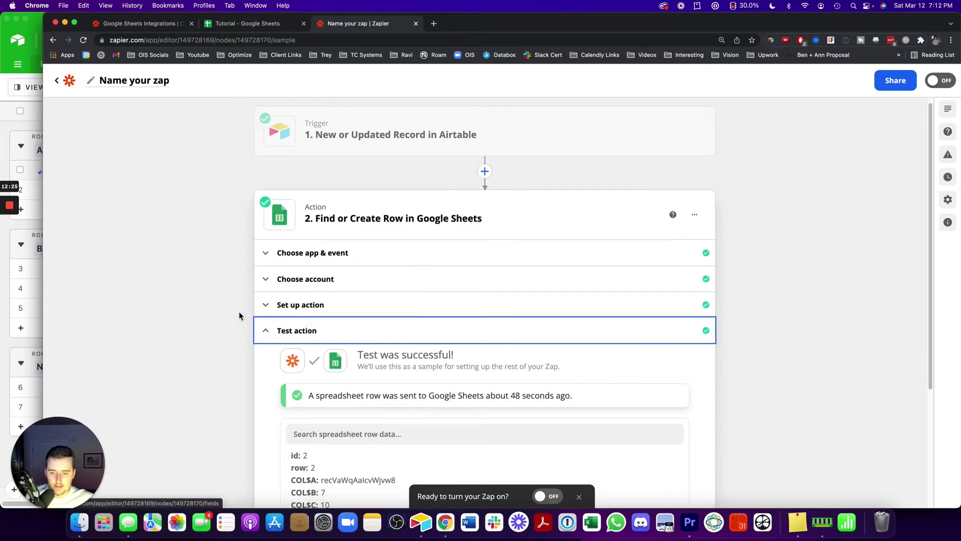
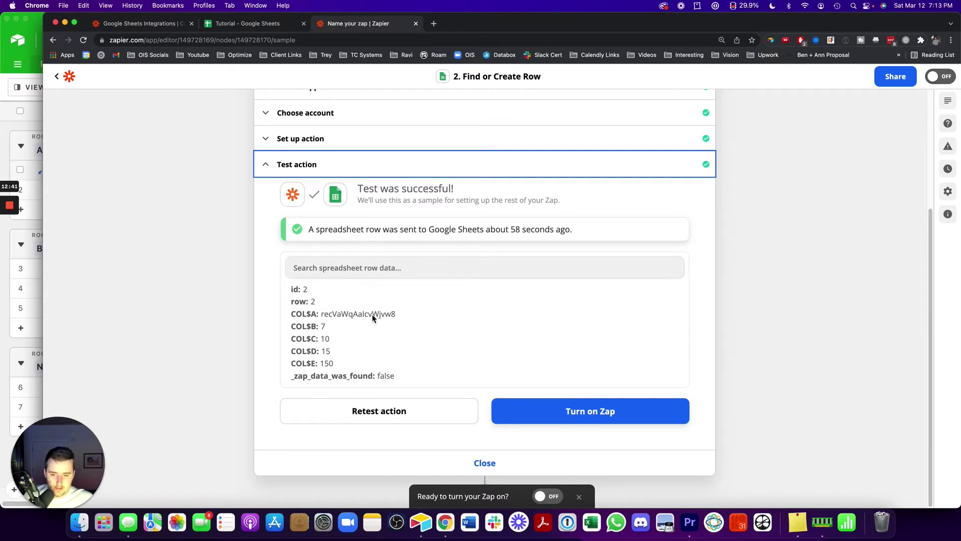
# Retest the Find or Create Row action, sending row 3 (6, 15, 15, 5.715) to Google Sheets
pyautogui.moveTo(292, 377); pyautogui.dragTo(396, 376)
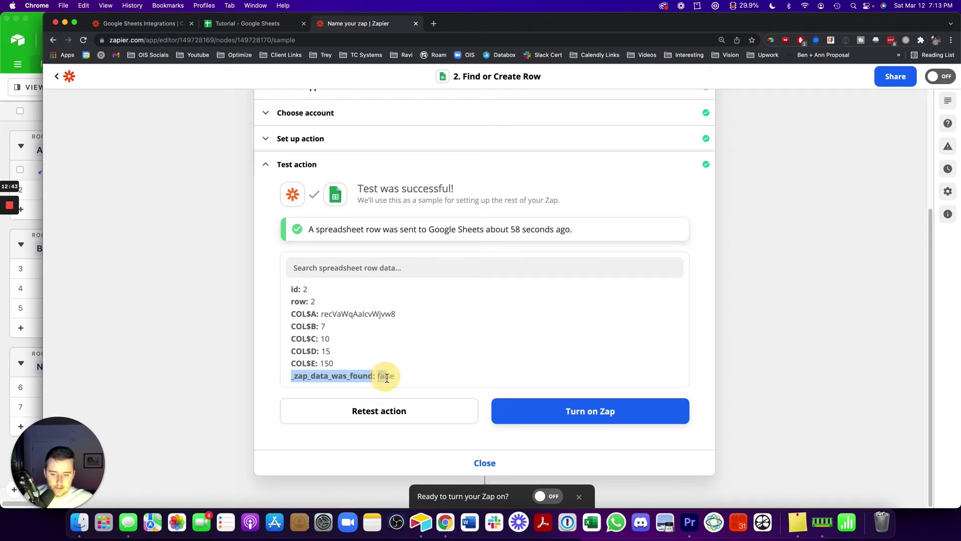
pyautogui.scroll(1, 322, 292)
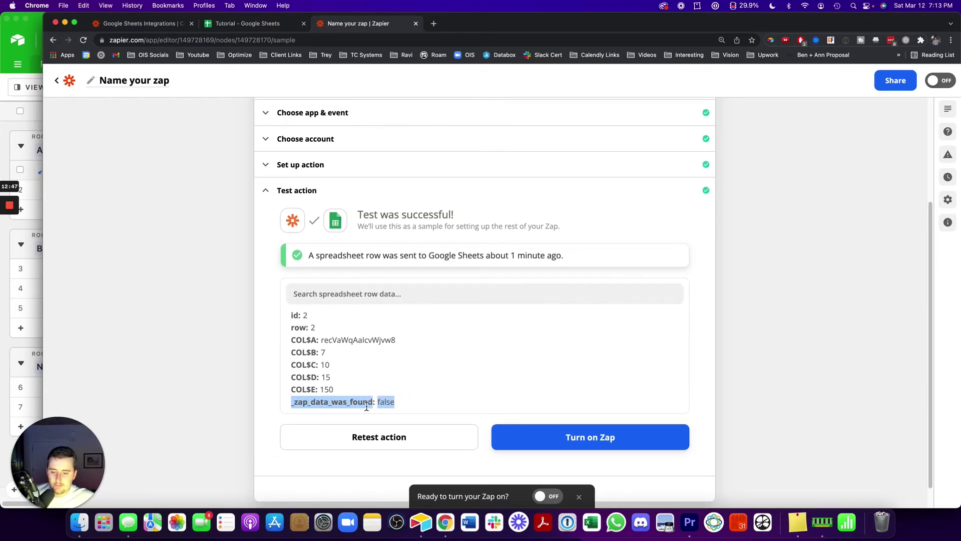
pyautogui.click(386, 403)
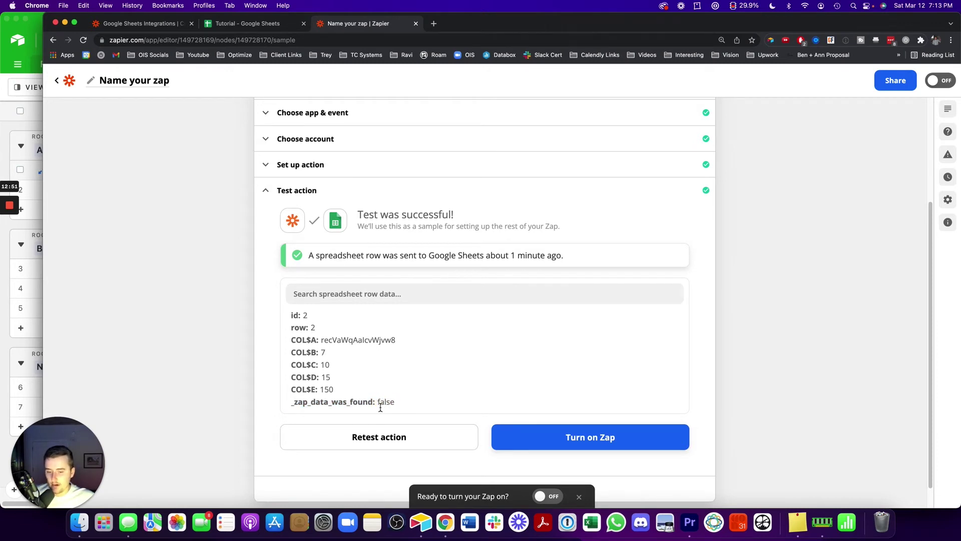
pyautogui.click(368, 437)
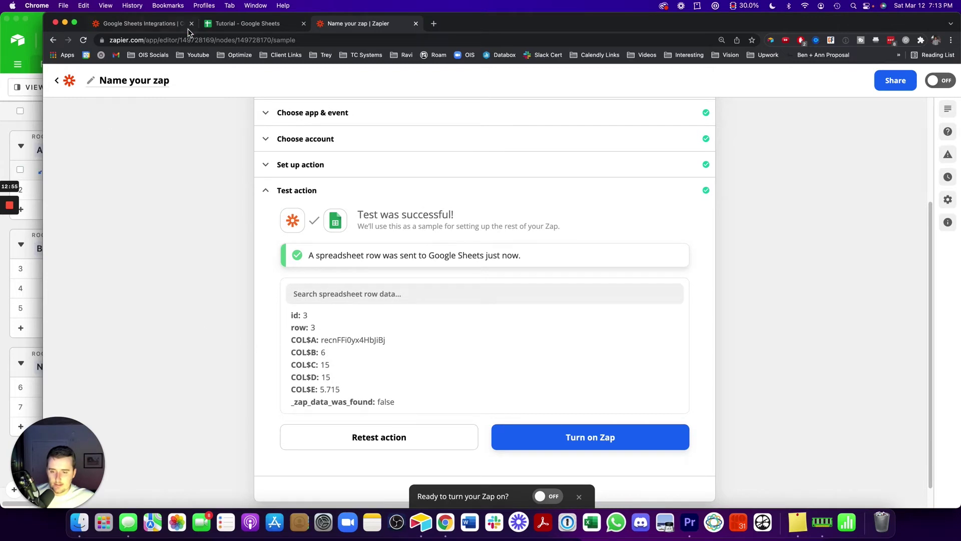
# Widen column A of the Tutorial sheet so full record IDs in rows 2 and 3 show
pyautogui.click(261, 24)
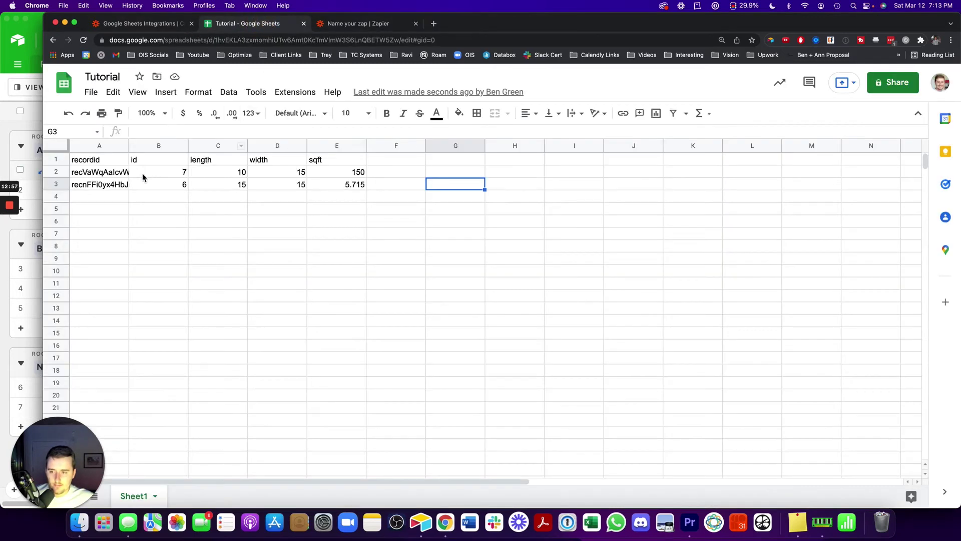
pyautogui.moveTo(129, 142); pyautogui.dragTo(151, 142)
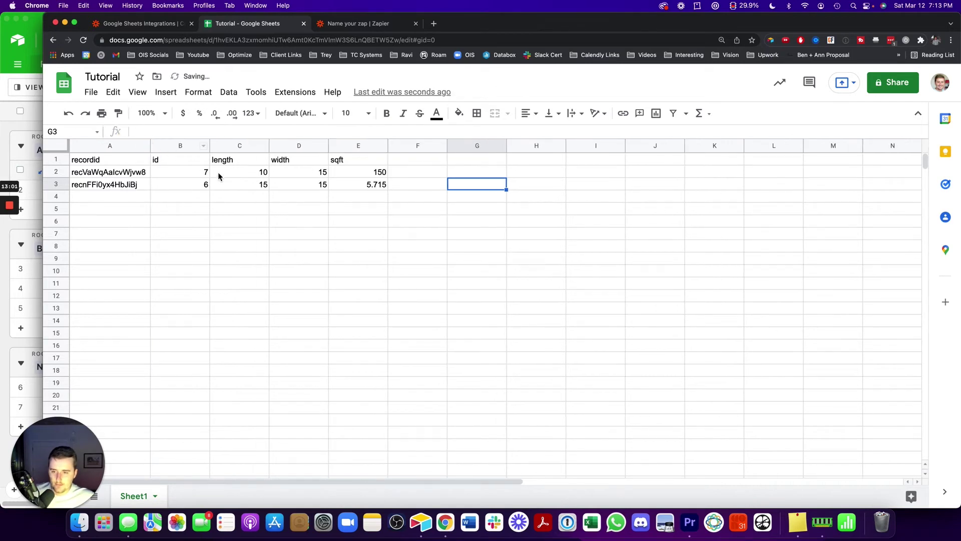
pyautogui.click(356, 24)
pyautogui.scroll(3, 235, 150)
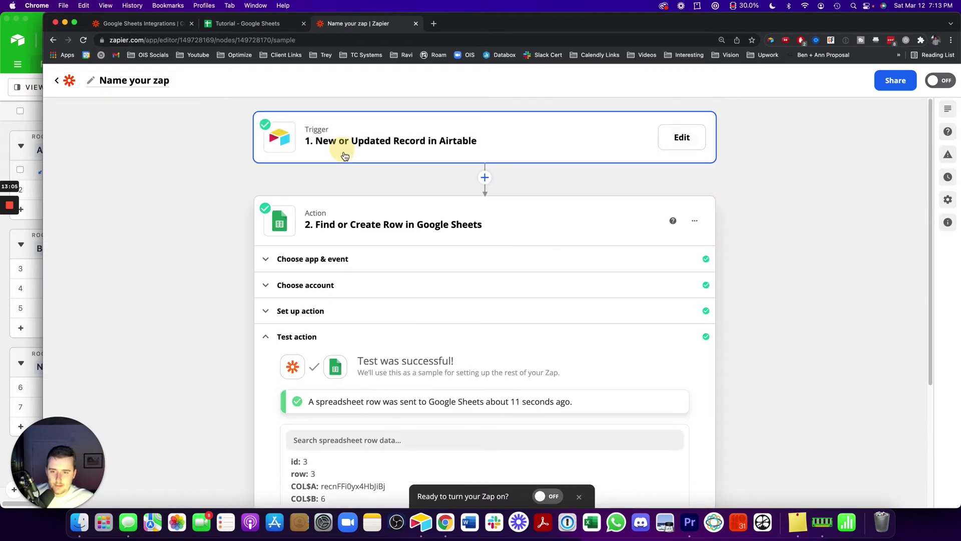
# Review the Google Sheets action's test result, highlighting the _zap_data_was_found line
pyautogui.click(345, 156)
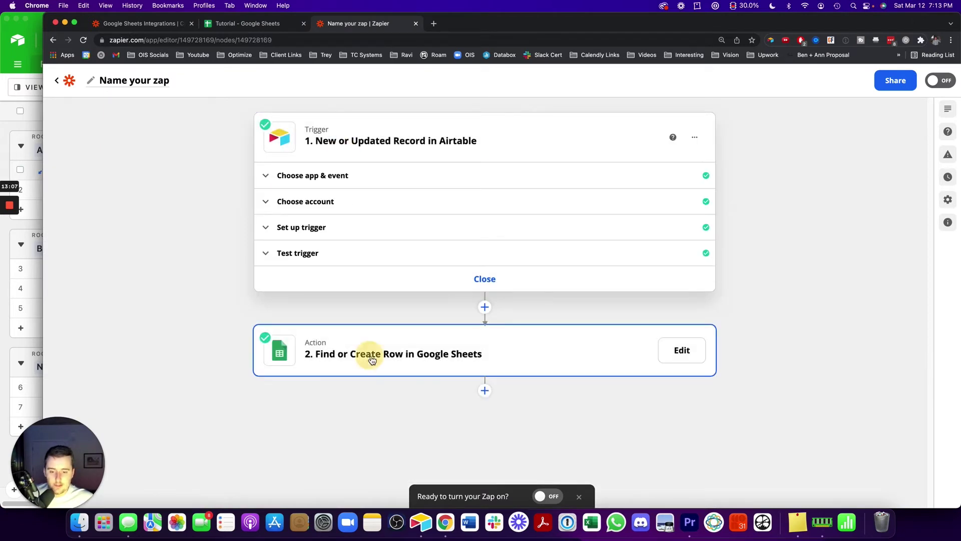
pyautogui.click(372, 359)
pyautogui.click(307, 336)
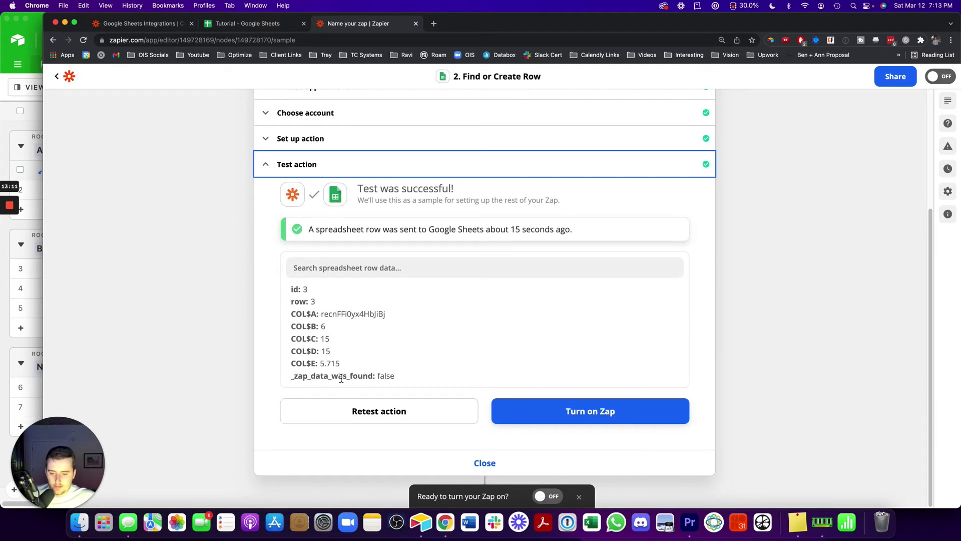
pyautogui.moveTo(294, 379); pyautogui.dragTo(403, 384)
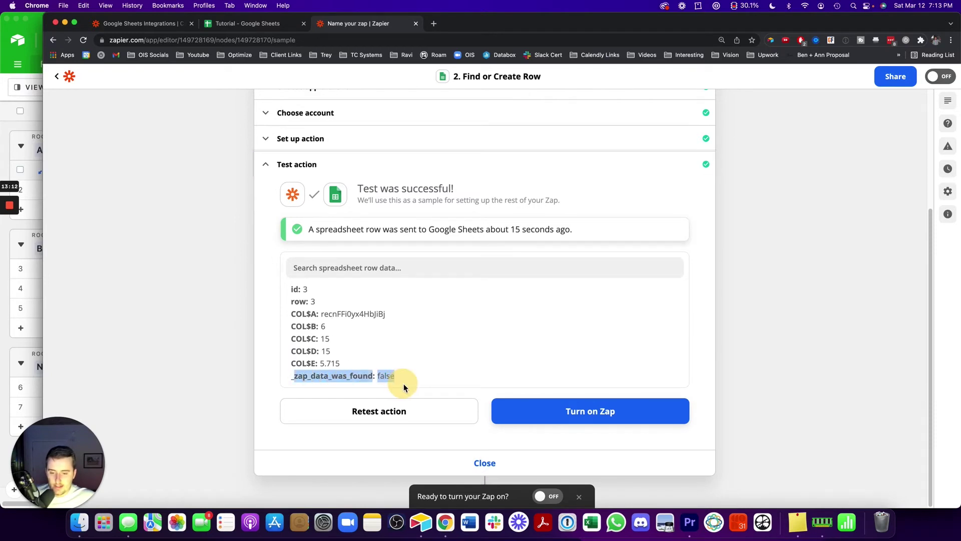
# Retest the action and confirm the Tutorial sheet gained no duplicate of row 3
pyautogui.click(223, 23)
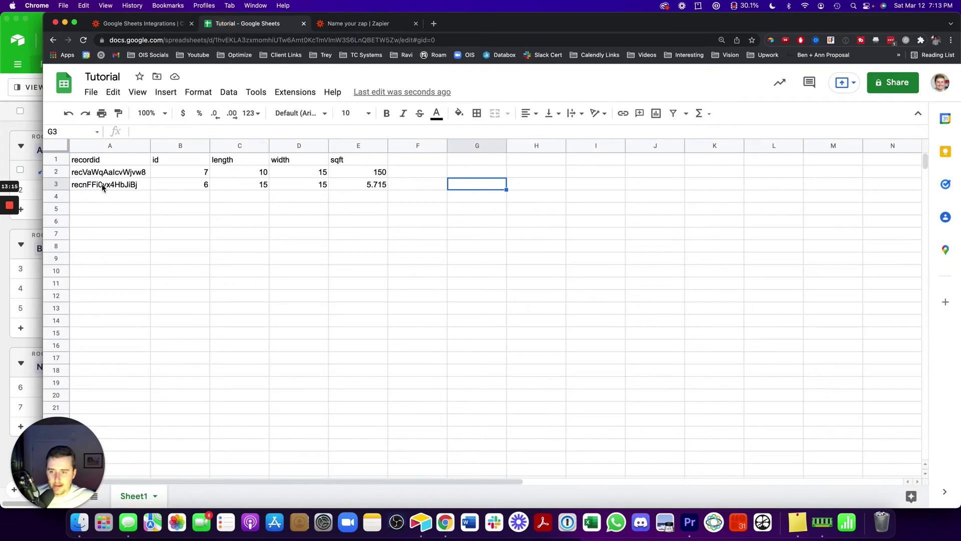
pyautogui.click(365, 23)
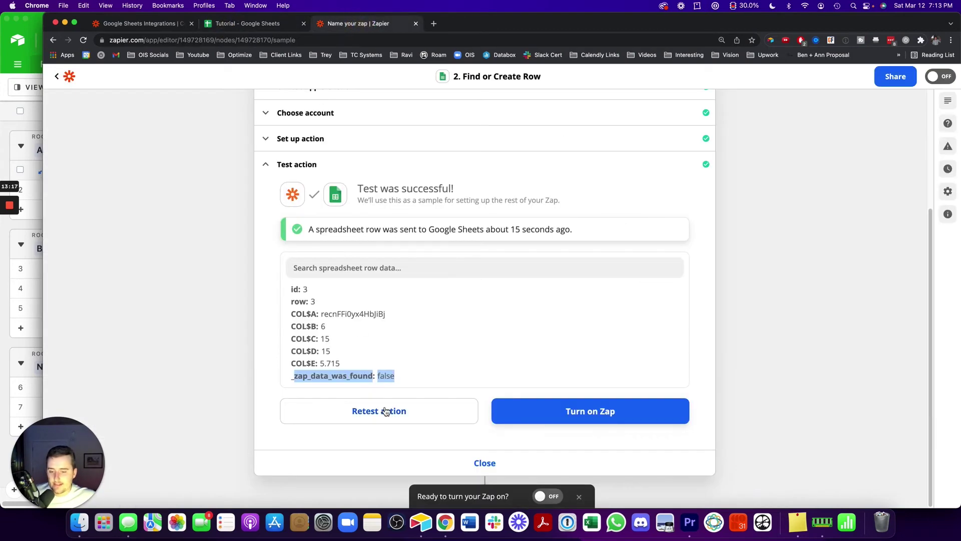
pyautogui.click(385, 411)
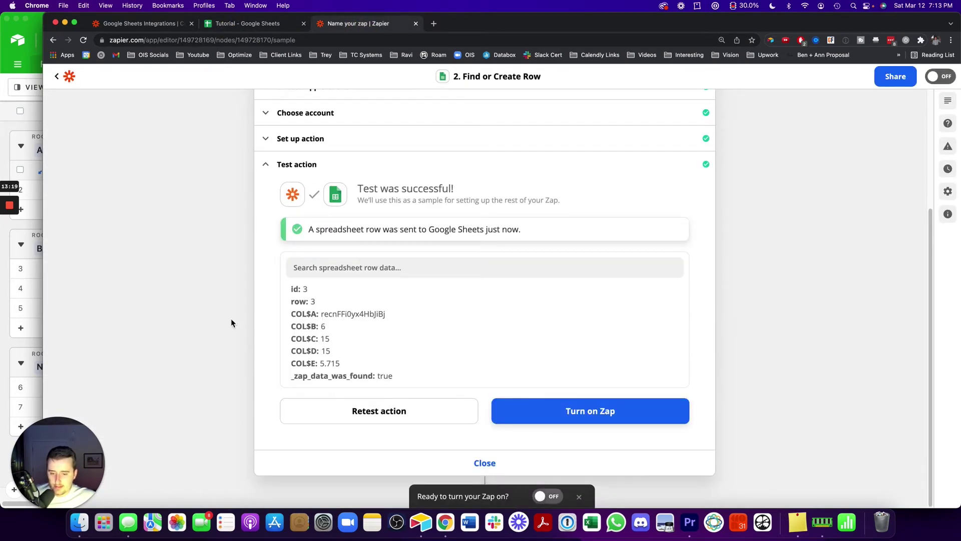
pyautogui.click(257, 23)
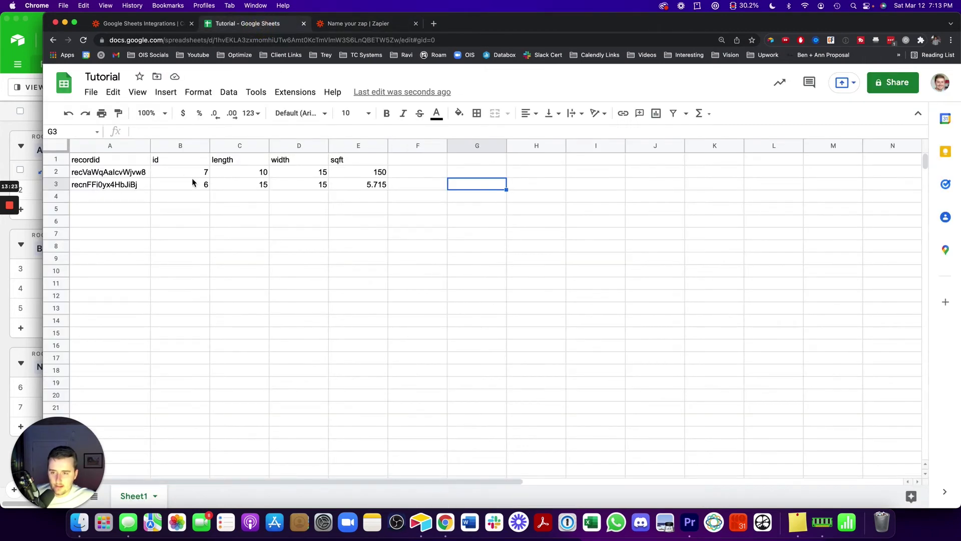
pyautogui.click(357, 25)
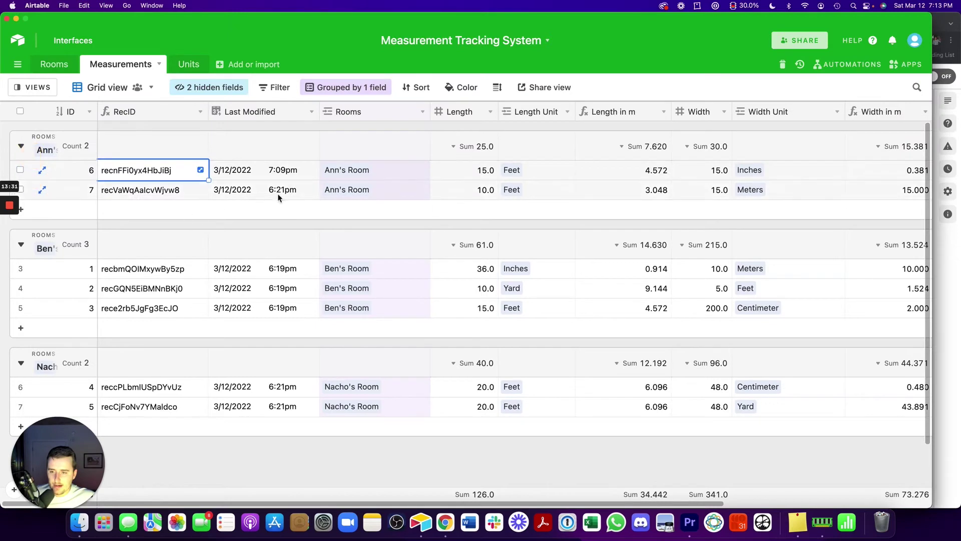
# Change Airtable record 6's Length to 20 and Width to 300000
pyautogui.click(478, 173)
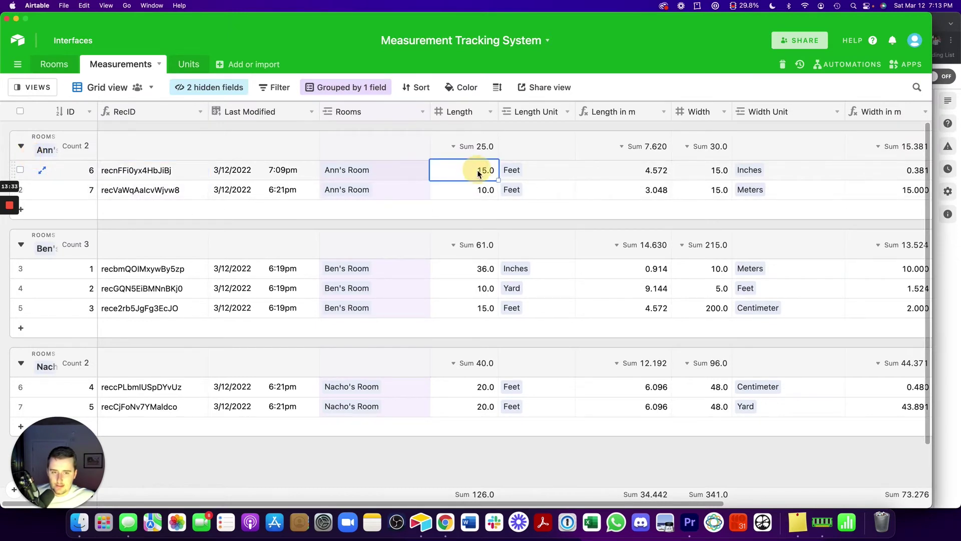
pyautogui.write('20')
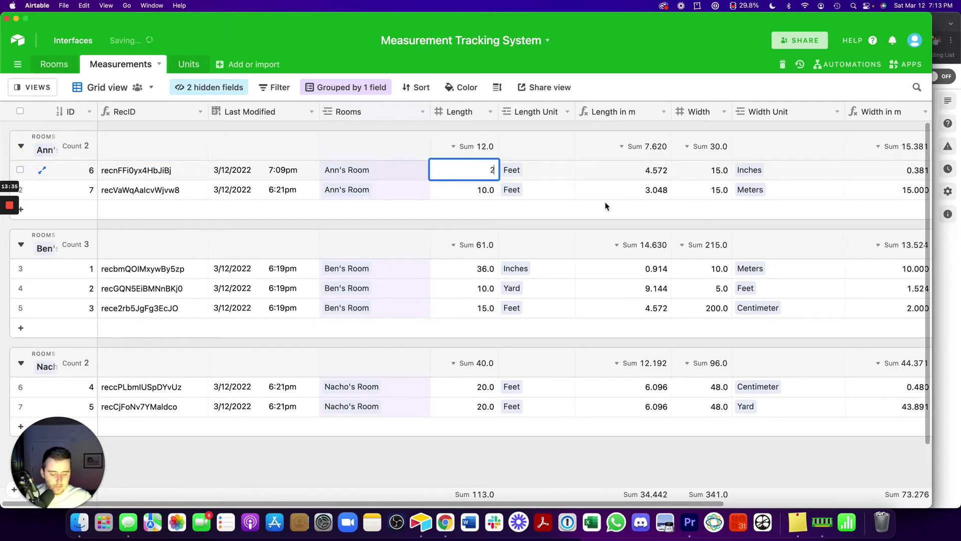
pyautogui.click(715, 175)
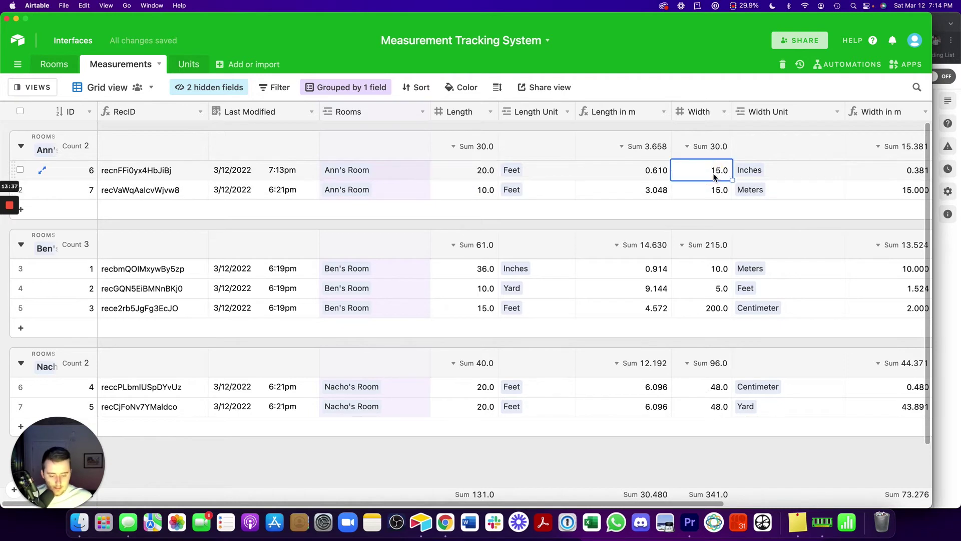
pyautogui.write('300000')
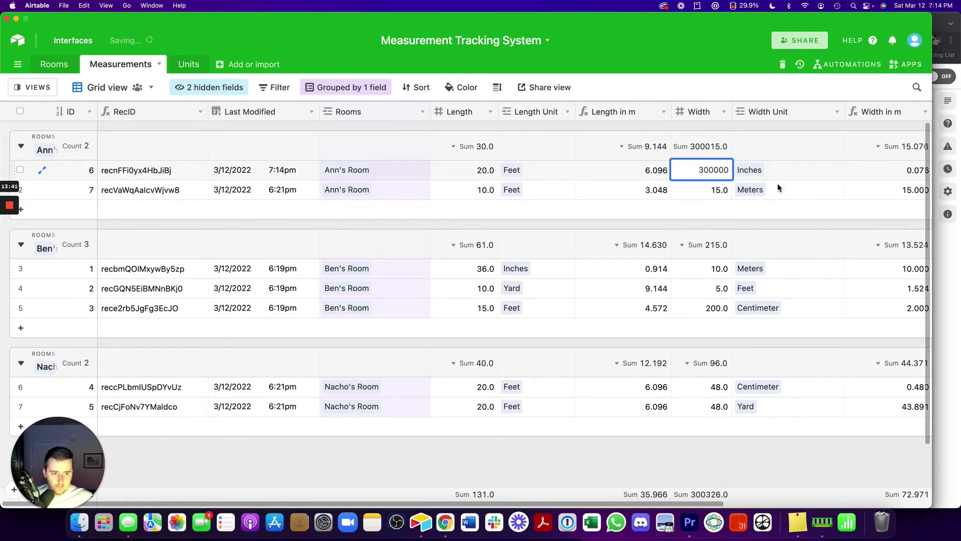
pyautogui.hotkey('shift', 'Tab')
pyautogui.press('super+Tab')
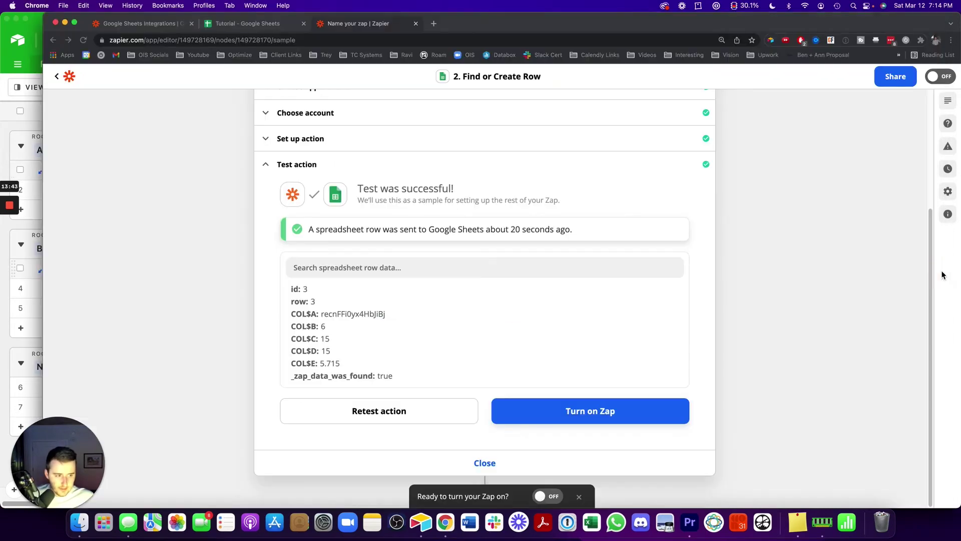
# Load more sample records and pick Record G as the Airtable trigger's test record
pyautogui.scroll(5, 208, 97)
pyautogui.click(278, 143)
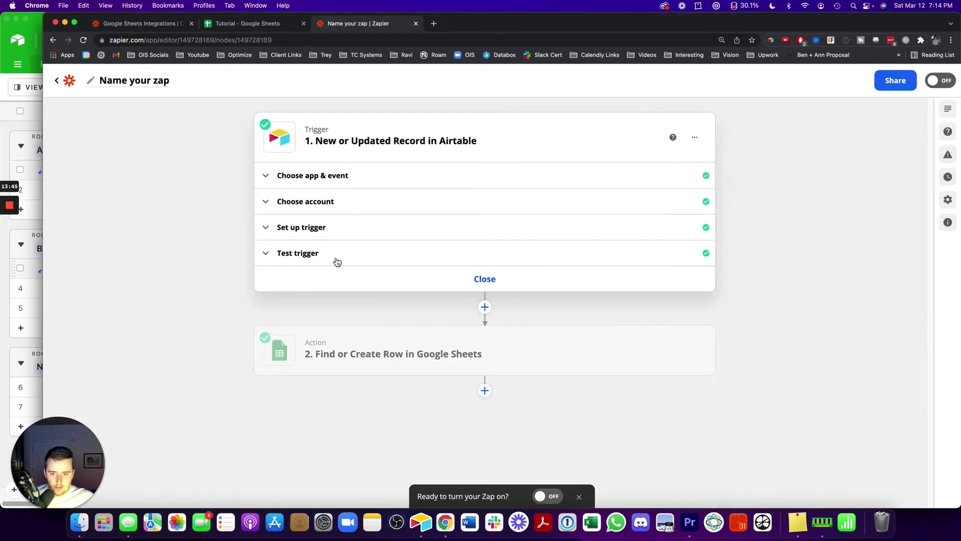
pyautogui.click(337, 261)
pyautogui.click(333, 325)
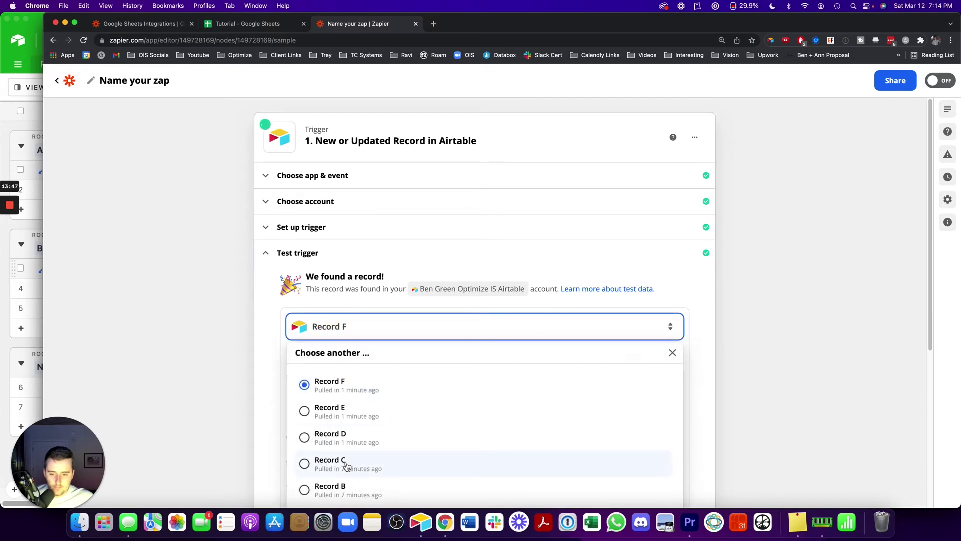
pyautogui.scroll(-3, 346, 466)
pyautogui.click(371, 375)
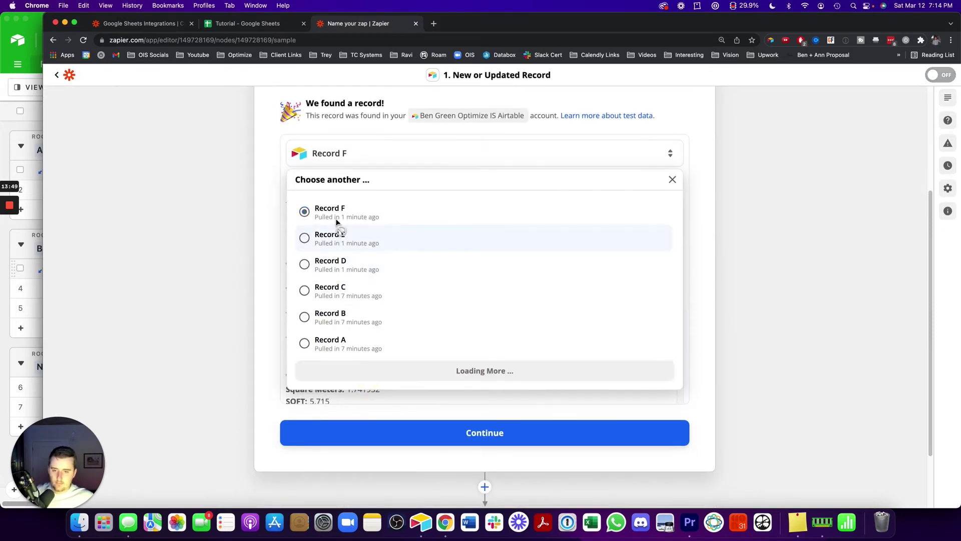
pyautogui.click(338, 212)
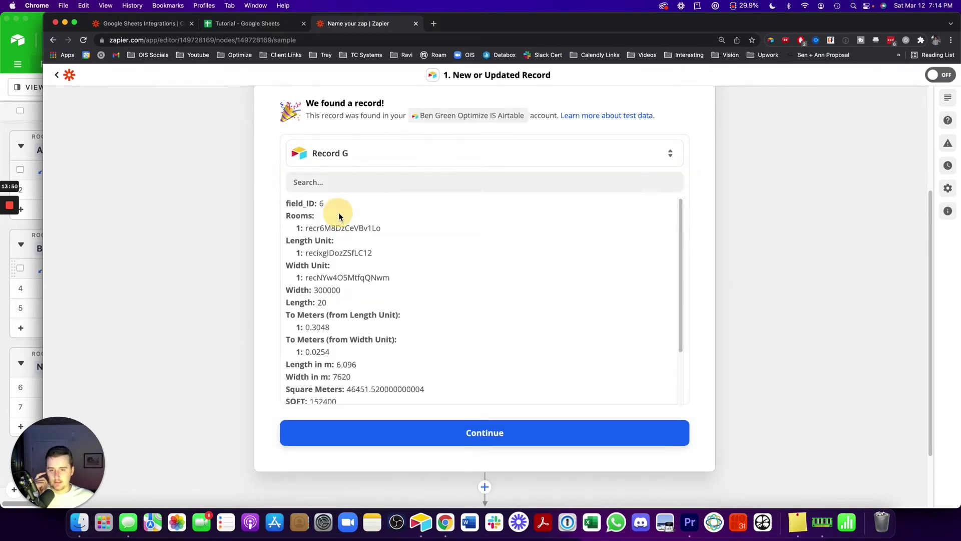
pyautogui.click(348, 432)
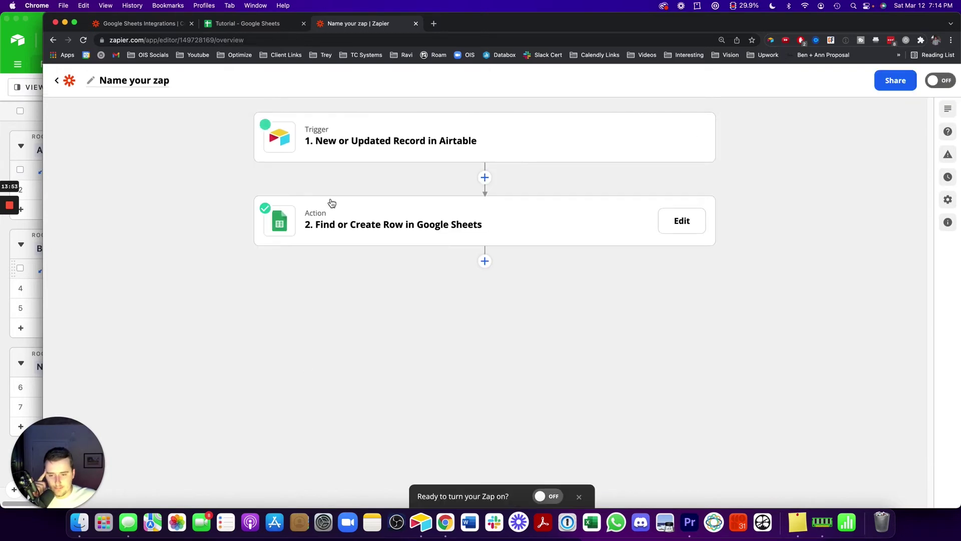
# Rerun the Google Sheets action test using the Record G sample
pyautogui.click(332, 203)
pyautogui.click(309, 331)
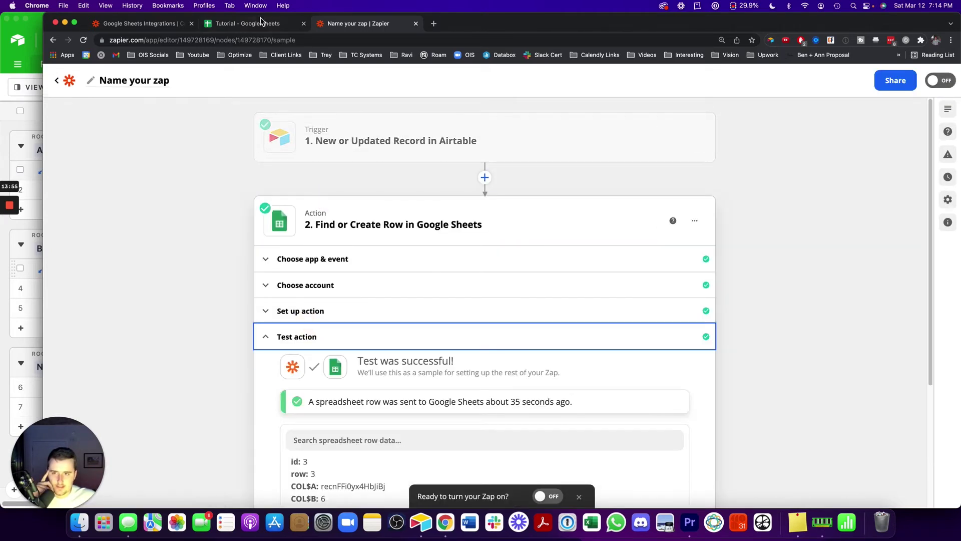
pyautogui.click(261, 22)
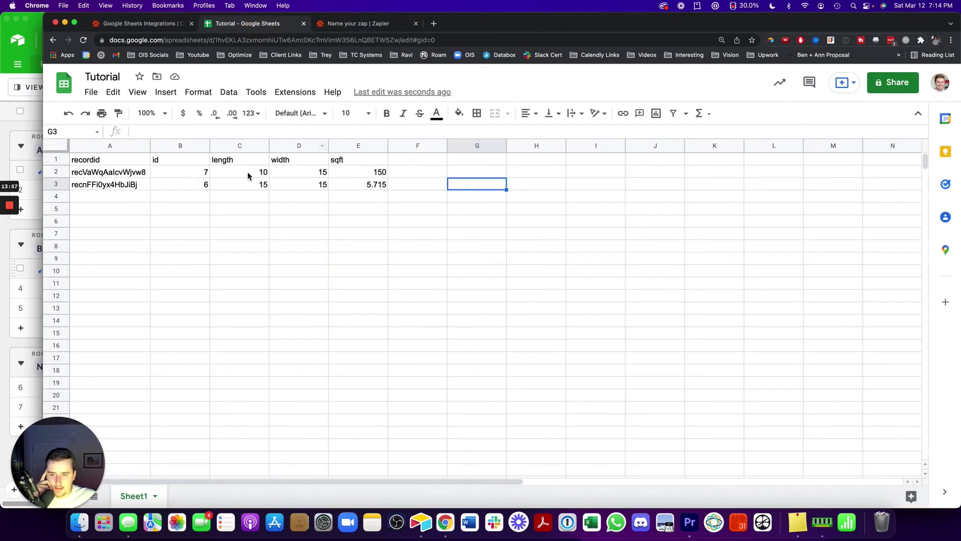
pyautogui.click(381, 23)
pyautogui.scroll(-5, 359, 342)
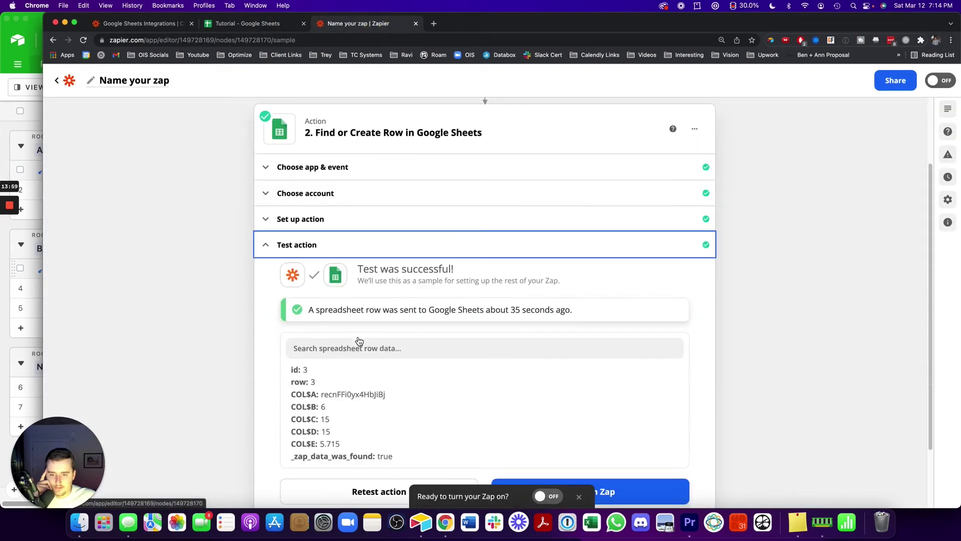
pyautogui.click(352, 407)
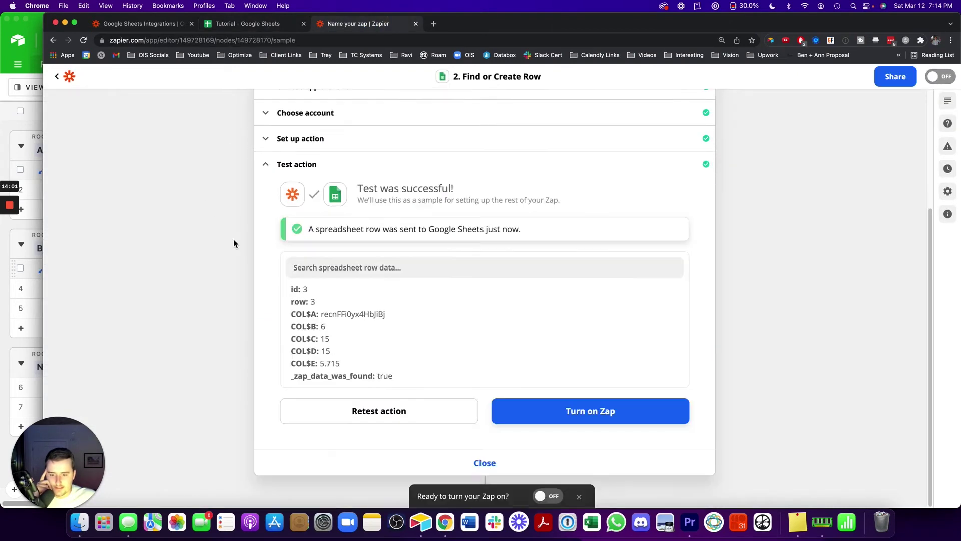
# Check the length and width values in C2:D3 of the Tutorial sheet
pyautogui.click(239, 23)
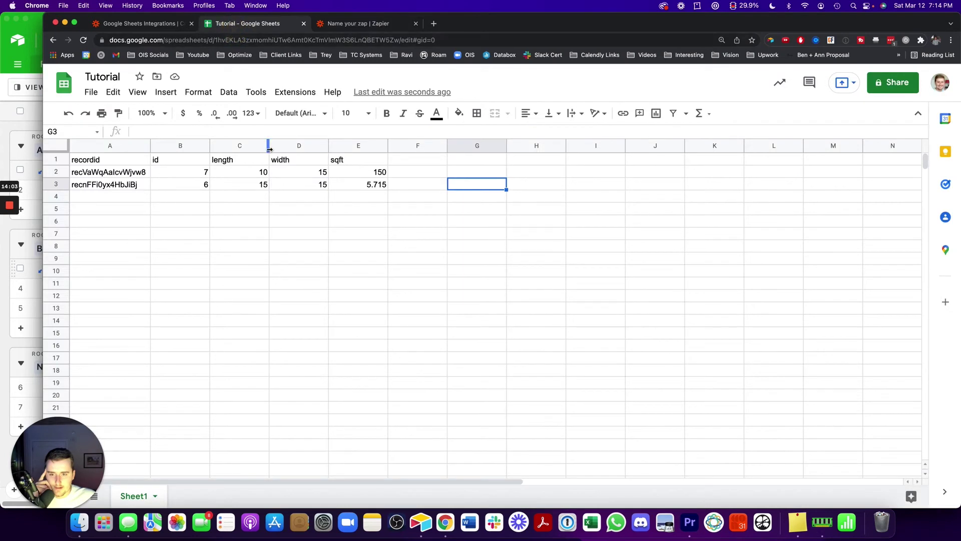
pyautogui.moveTo(260, 178); pyautogui.dragTo(285, 188)
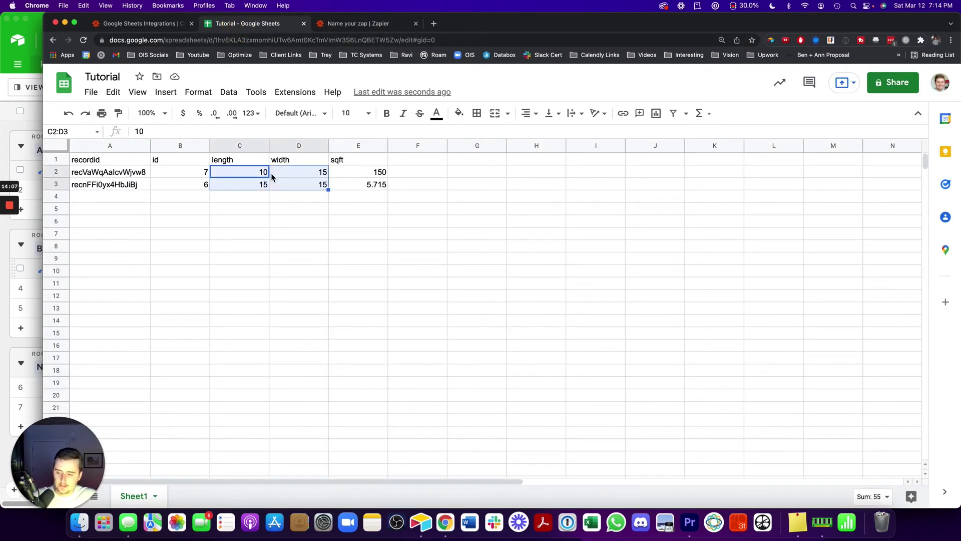
pyautogui.click(339, 24)
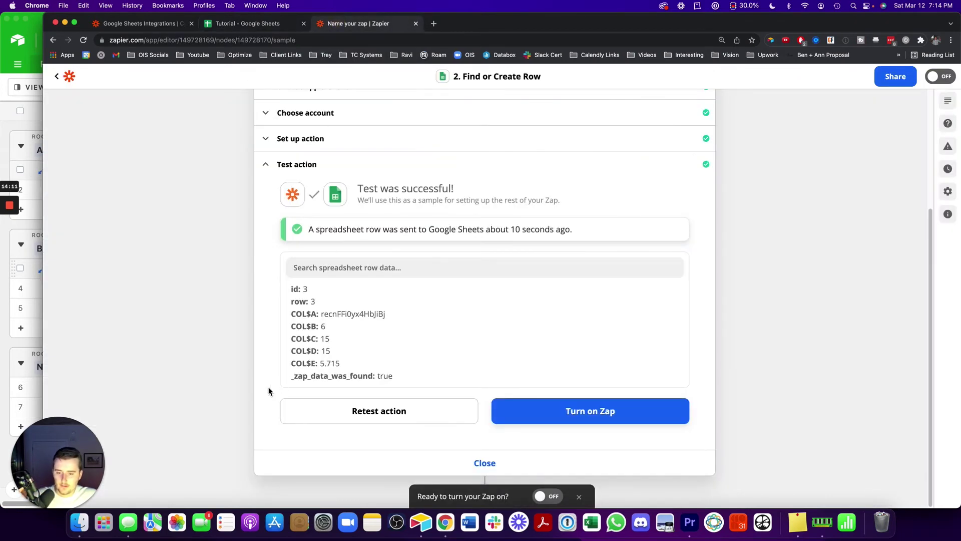
# Dismiss the turn-on prompt and close the Find or Create Row step
pyautogui.scroll(3, 269, 391)
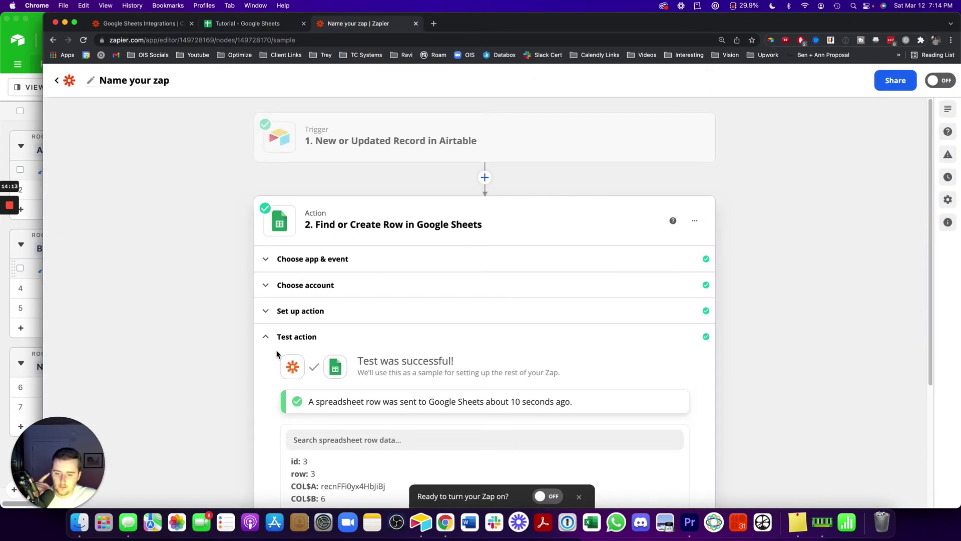
pyautogui.scroll(-3, 277, 354)
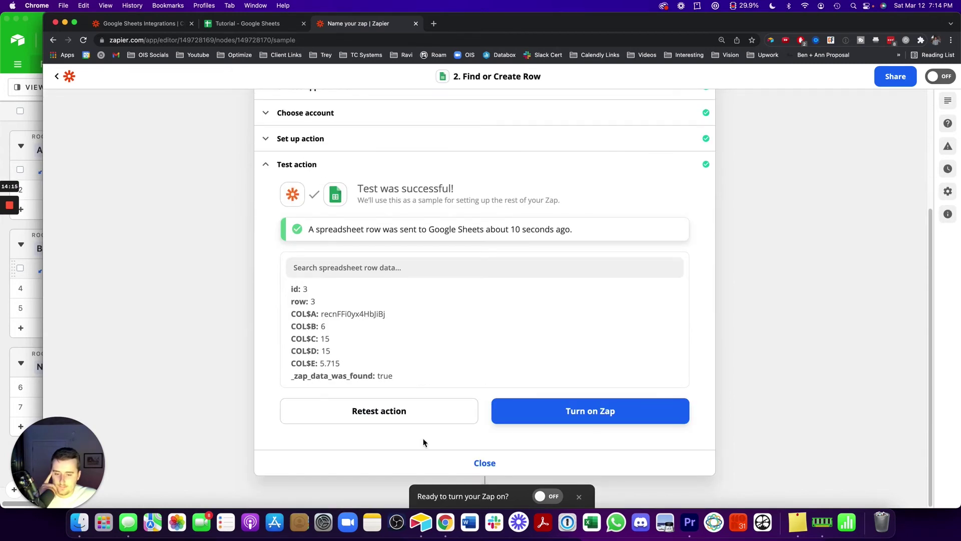
pyautogui.click(578, 496)
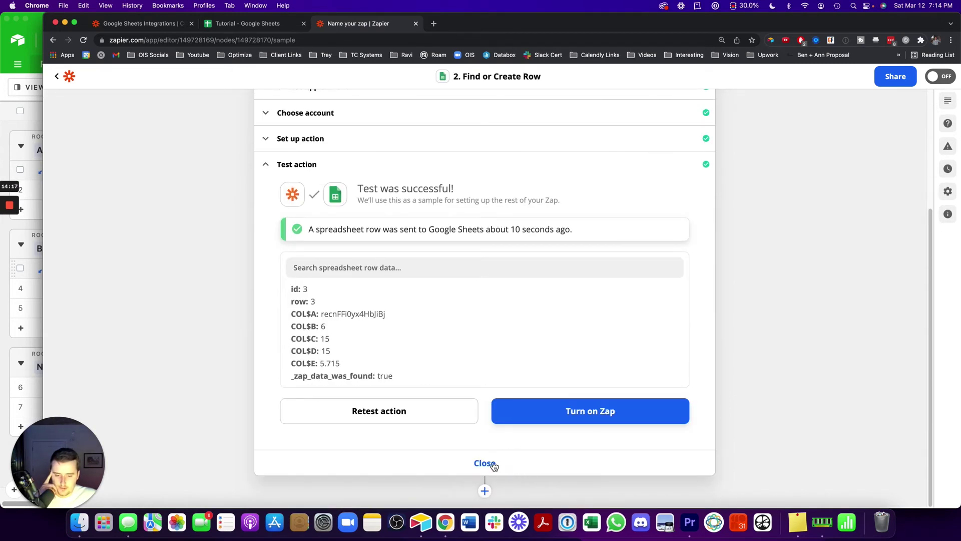
pyautogui.click(484, 463)
# Add a Filter step after step 2, browse its Google Sheets fields, then choose Delete step
pyautogui.click(485, 259)
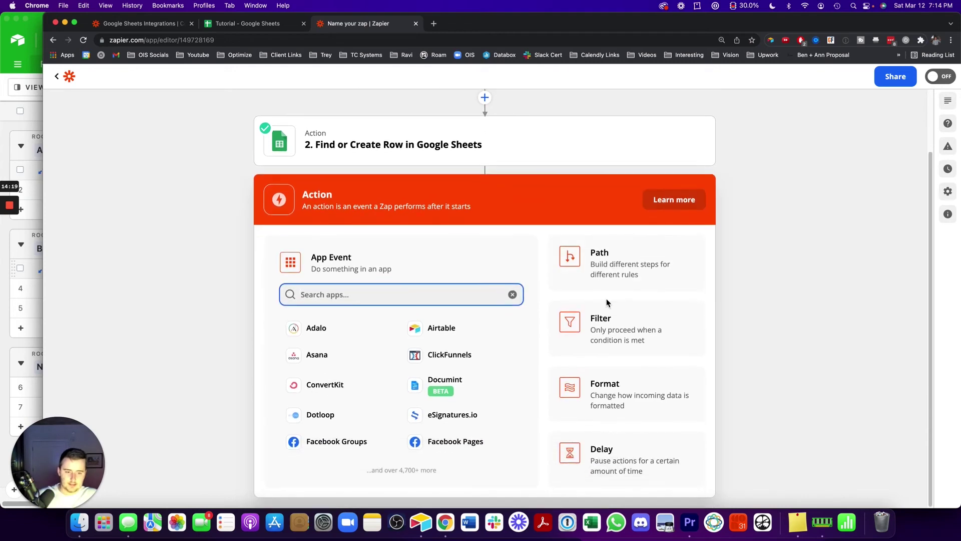
pyautogui.click(605, 324)
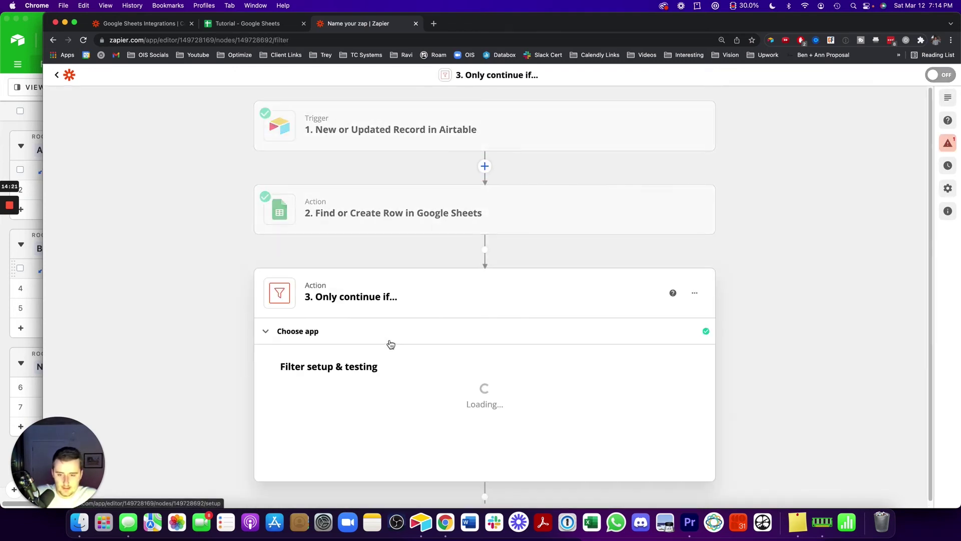
pyautogui.click(335, 400)
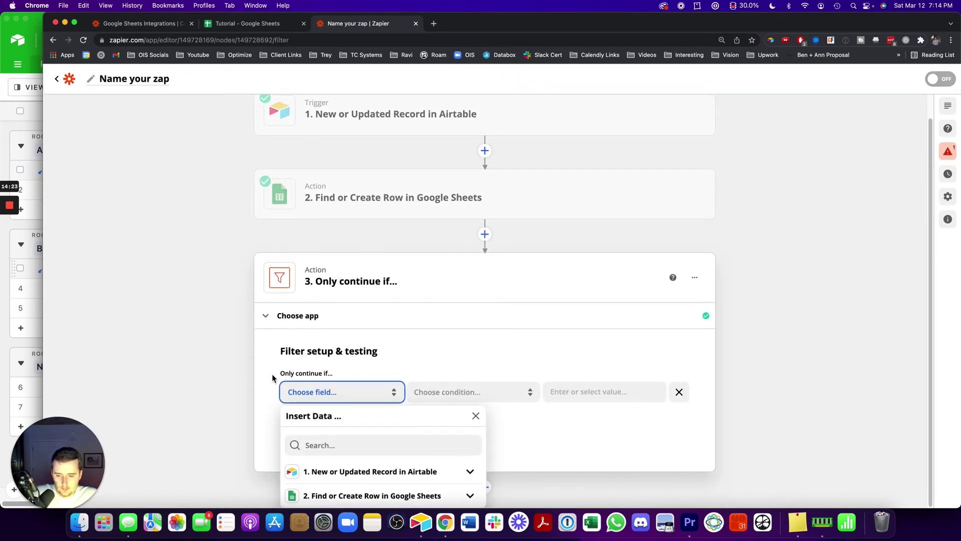
pyautogui.click(300, 492)
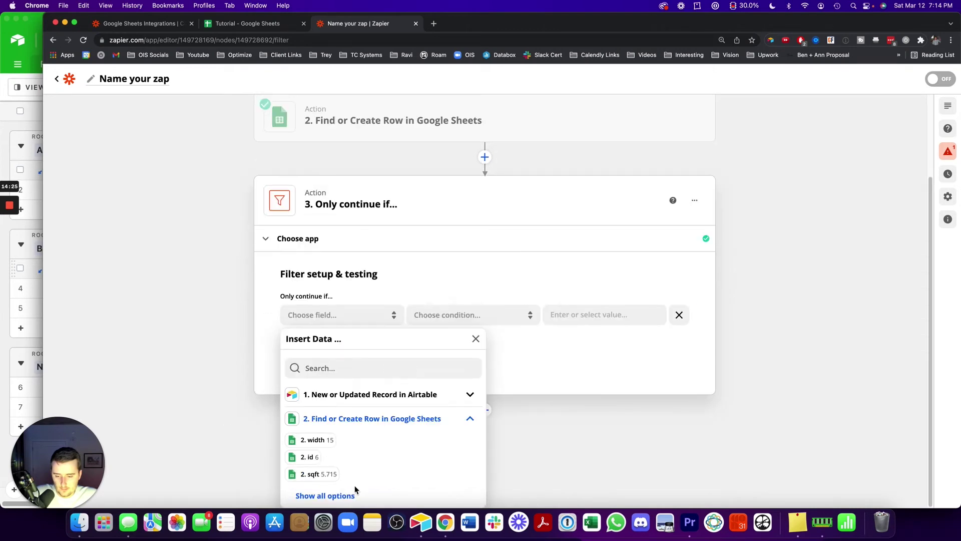
pyautogui.click(325, 495)
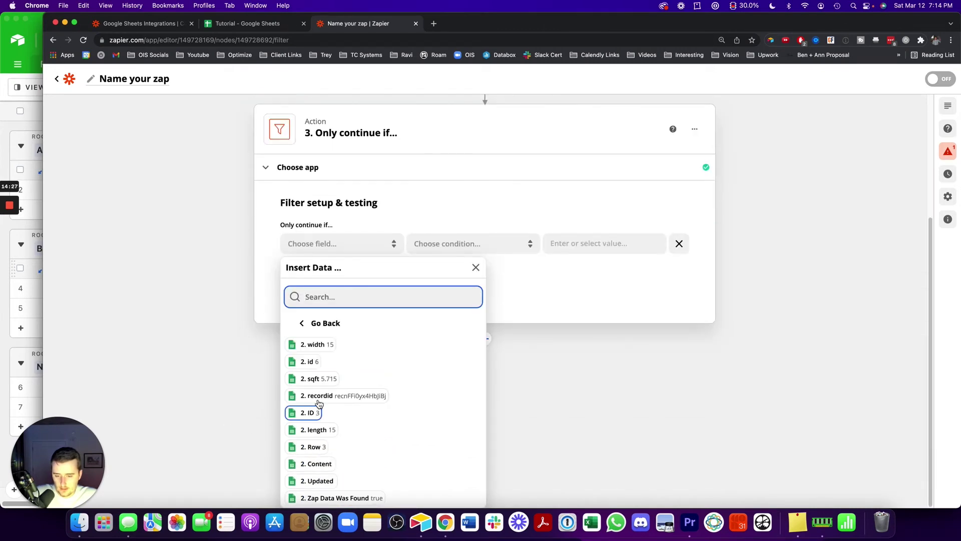
pyautogui.click(153, 185)
pyautogui.click(692, 282)
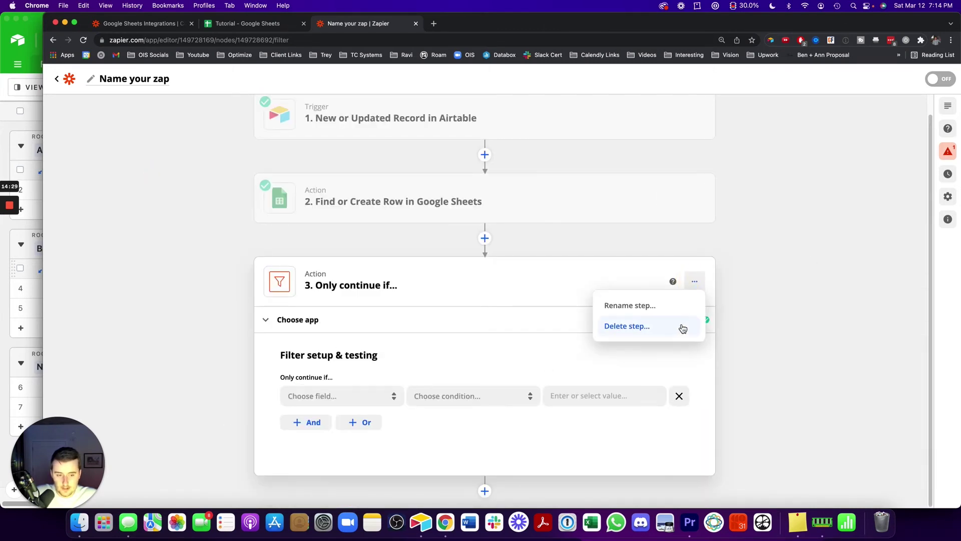
pyautogui.click(682, 326)
# Confirm deleting the old filter and add a fresh Filter step after step 2
pyautogui.click(665, 330)
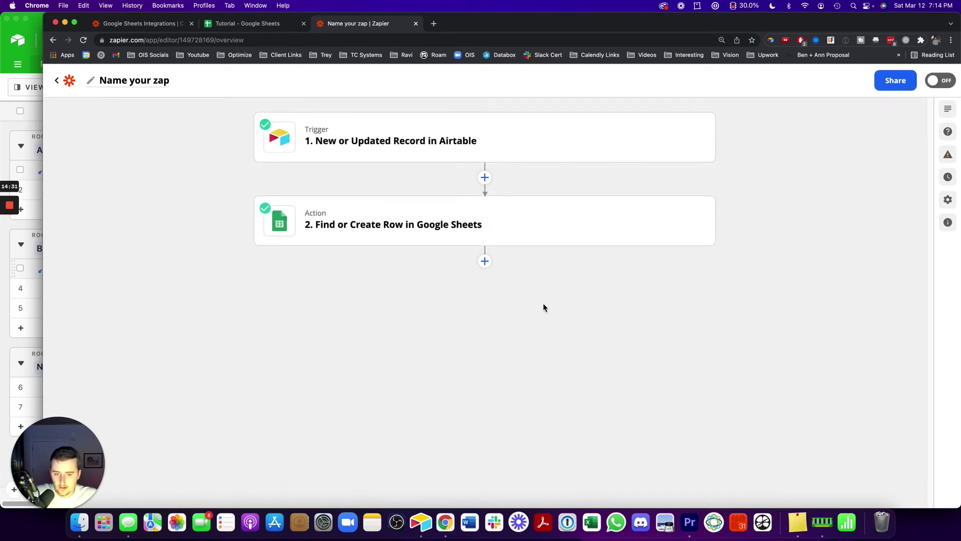
pyautogui.click(485, 260)
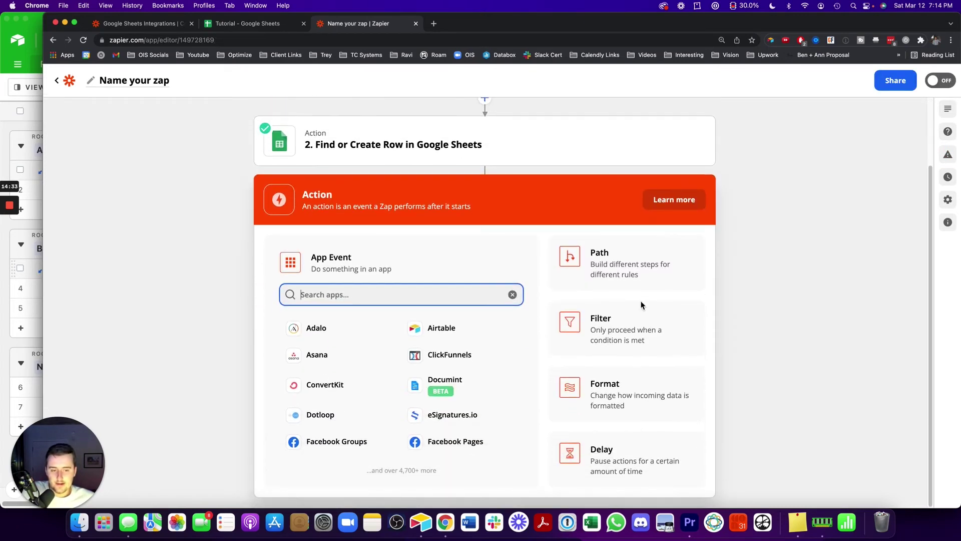
pyautogui.click(607, 330)
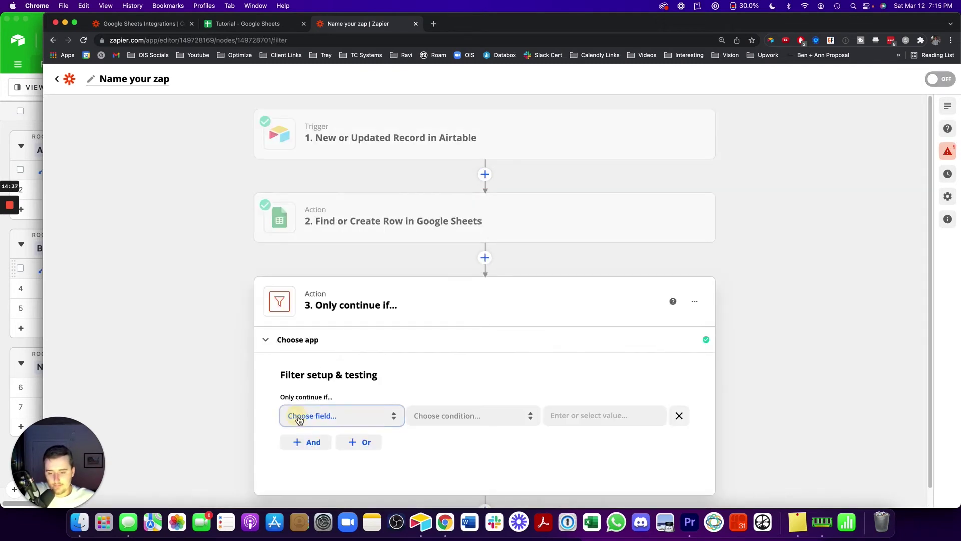
# Set the filter to continue only if 2. Zap Data Was Found (Text) contains true, and test it
pyautogui.click(299, 415)
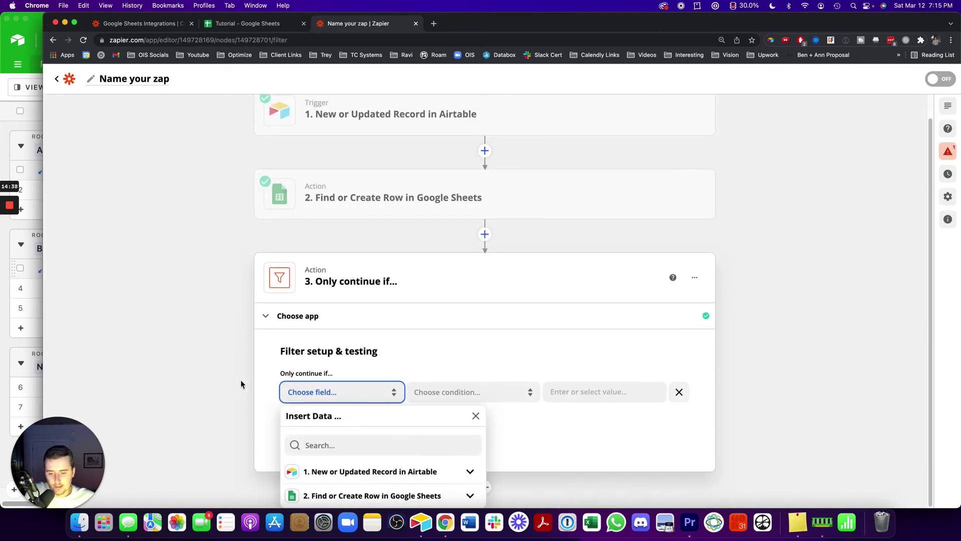
pyautogui.click(308, 496)
pyautogui.click(324, 494)
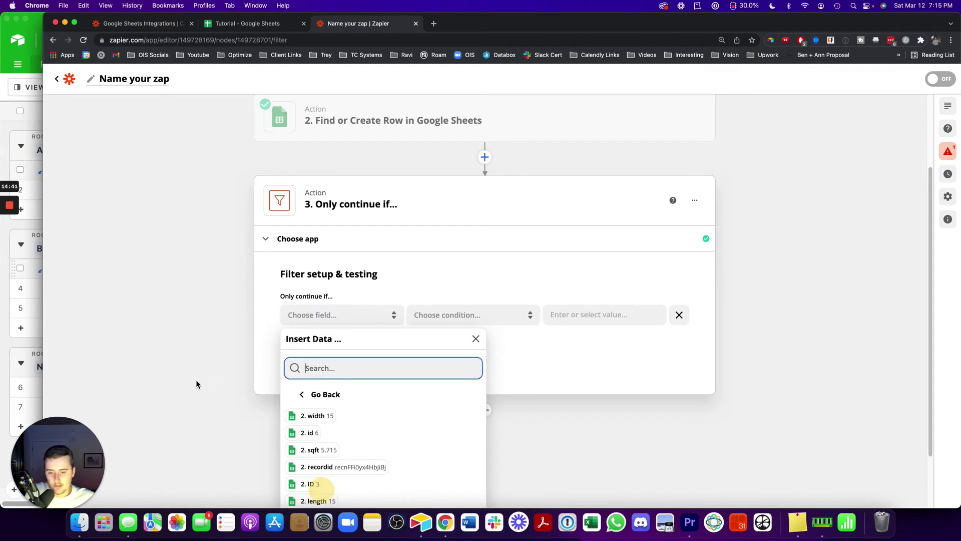
pyautogui.scroll(-3, 196, 380)
pyautogui.click(324, 495)
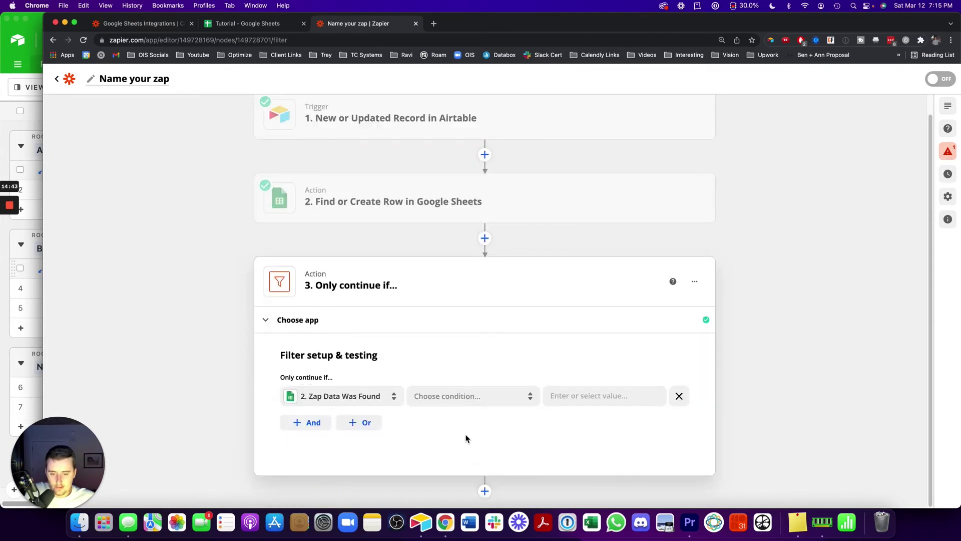
pyautogui.click(483, 395)
pyautogui.click(479, 425)
pyautogui.click(618, 395)
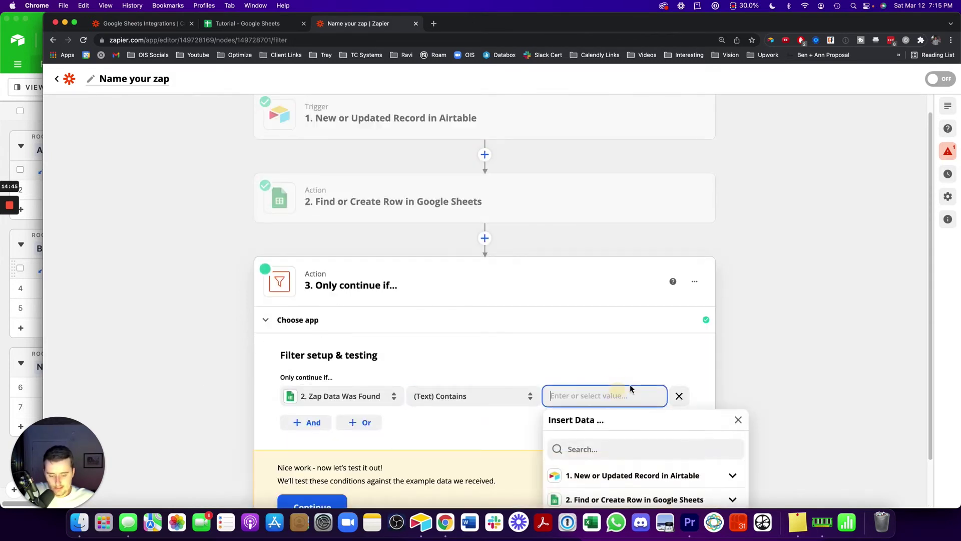
pyautogui.write('true')
pyautogui.click(328, 502)
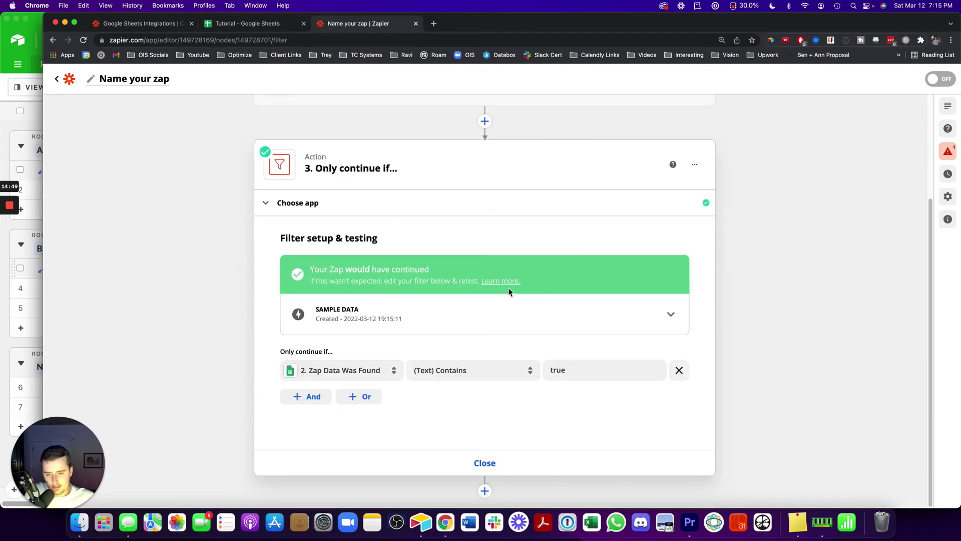
pyautogui.click(483, 473)
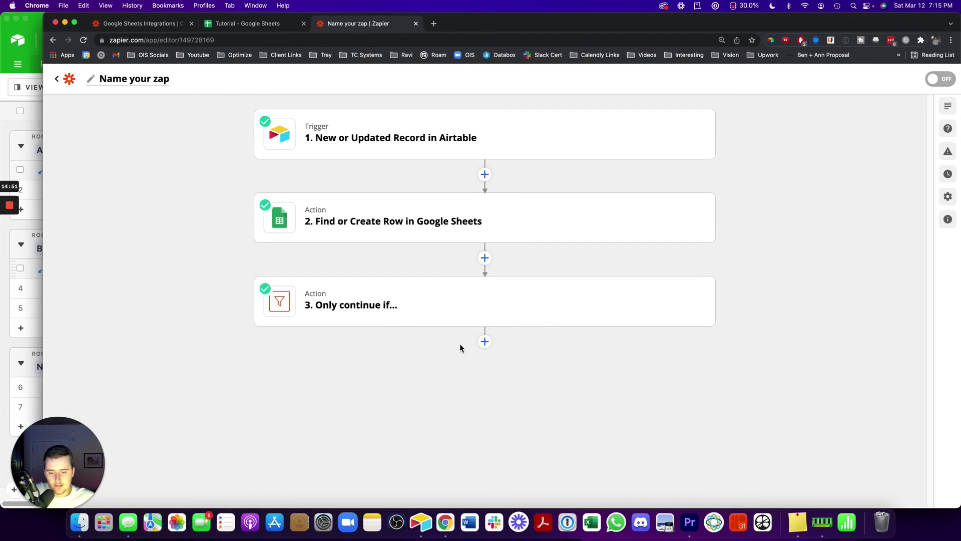
# Add an Airtable action step after the filter, then start deleting it
pyautogui.click(485, 342)
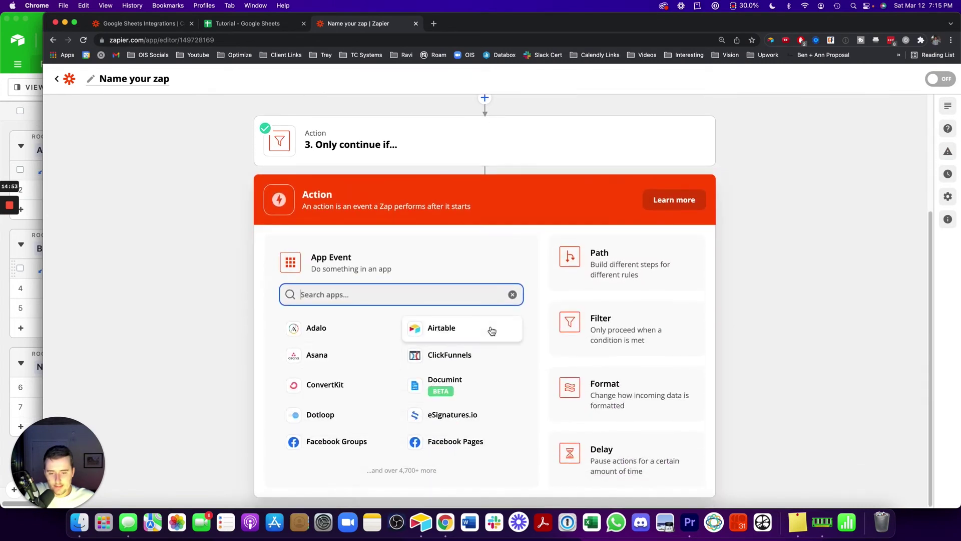
pyautogui.click(487, 328)
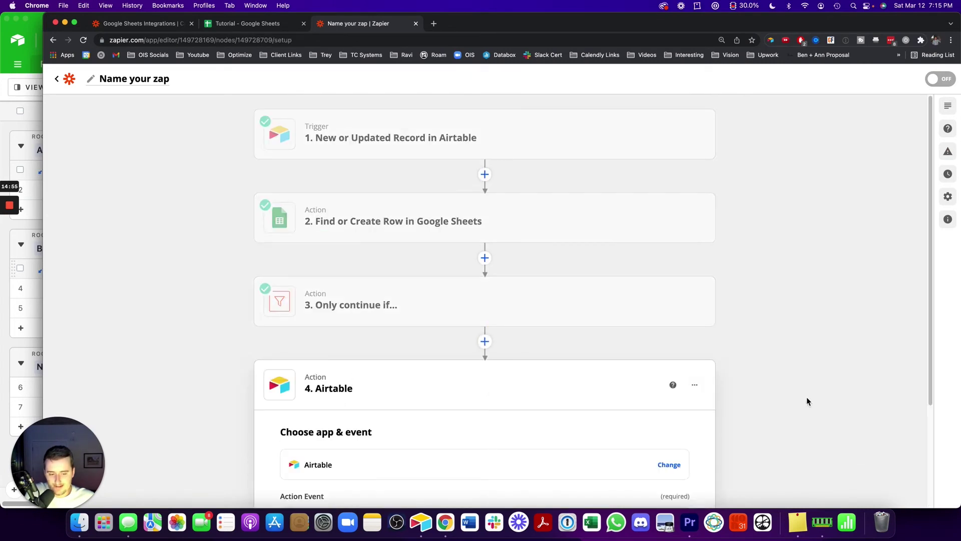
pyautogui.click(695, 385)
pyautogui.click(665, 430)
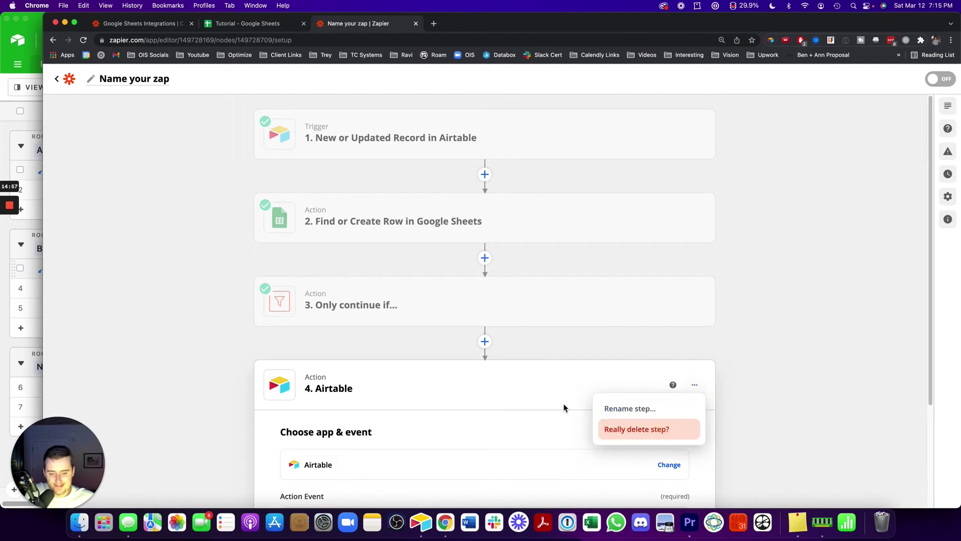
# Switch step 4's app to Google Sheets with the Update Spreadsheet Row event
pyautogui.click(416, 455)
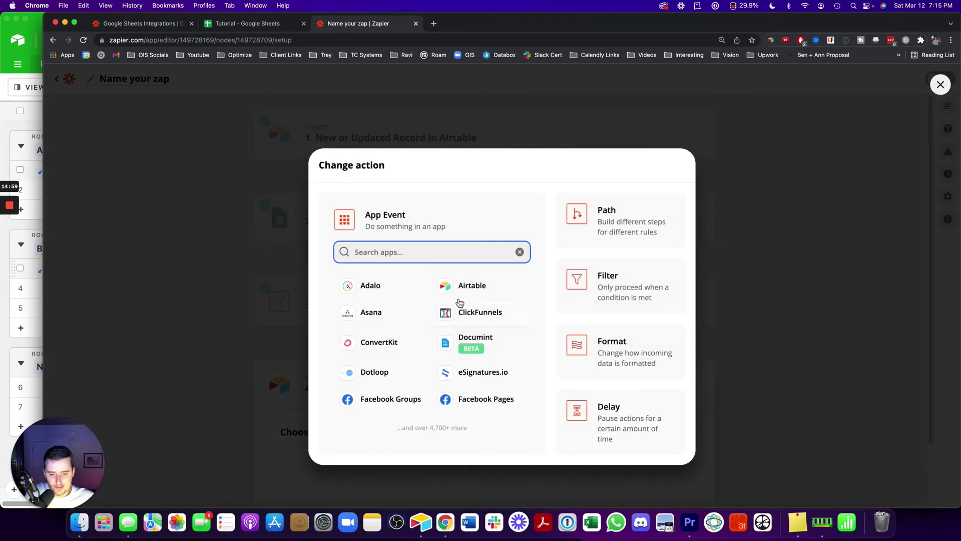
pyautogui.write('googl')
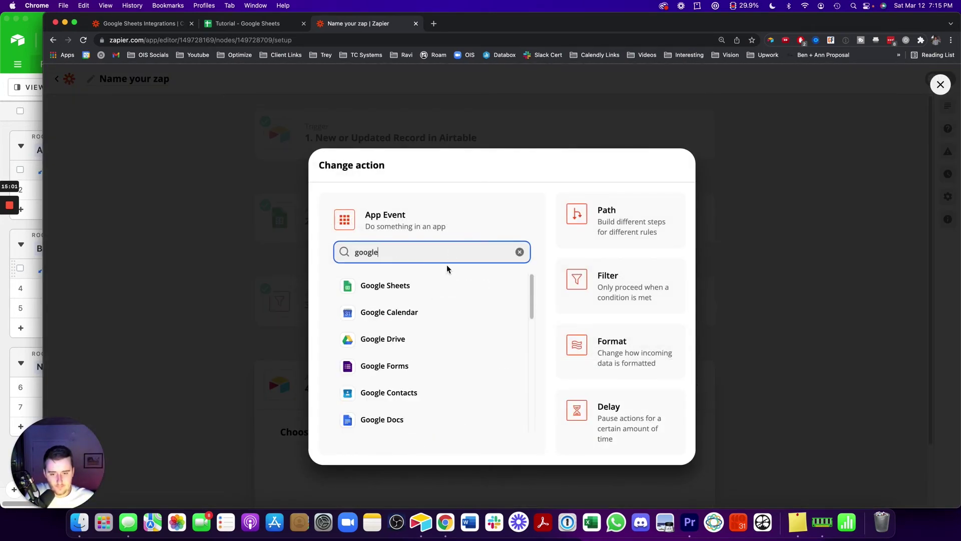
pyautogui.write('e')
pyautogui.click(437, 285)
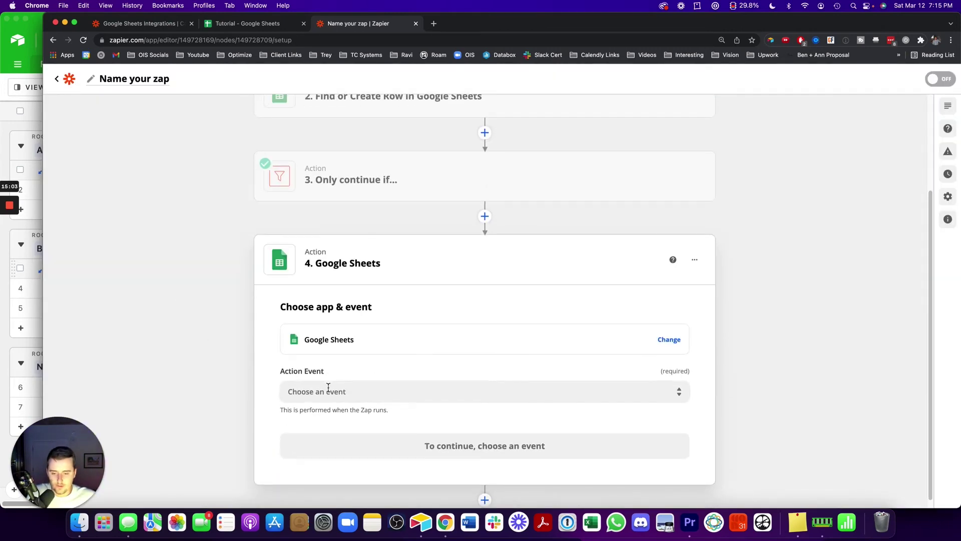
pyautogui.click(329, 390)
pyautogui.scroll(-5, 307, 426)
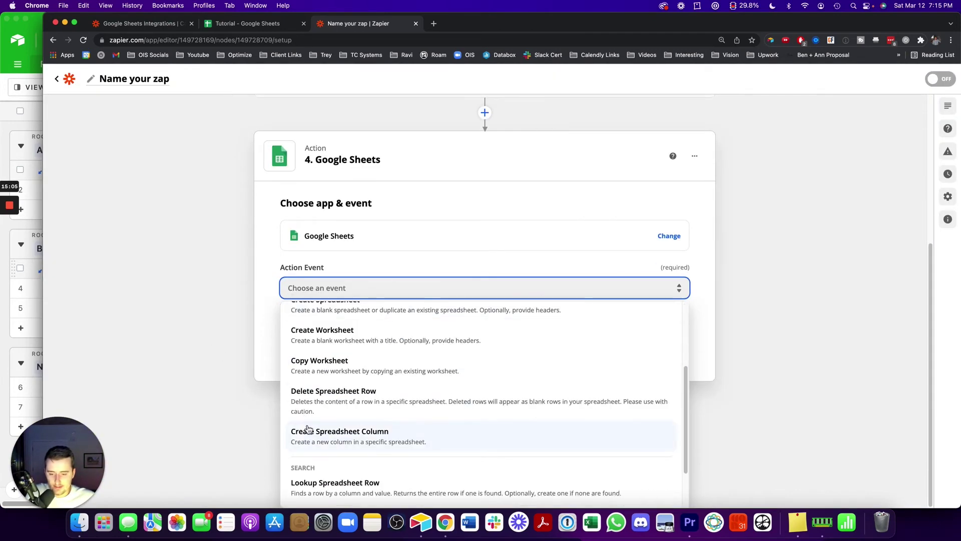
pyautogui.scroll(-4, 310, 431)
pyautogui.scroll(2, 322, 439)
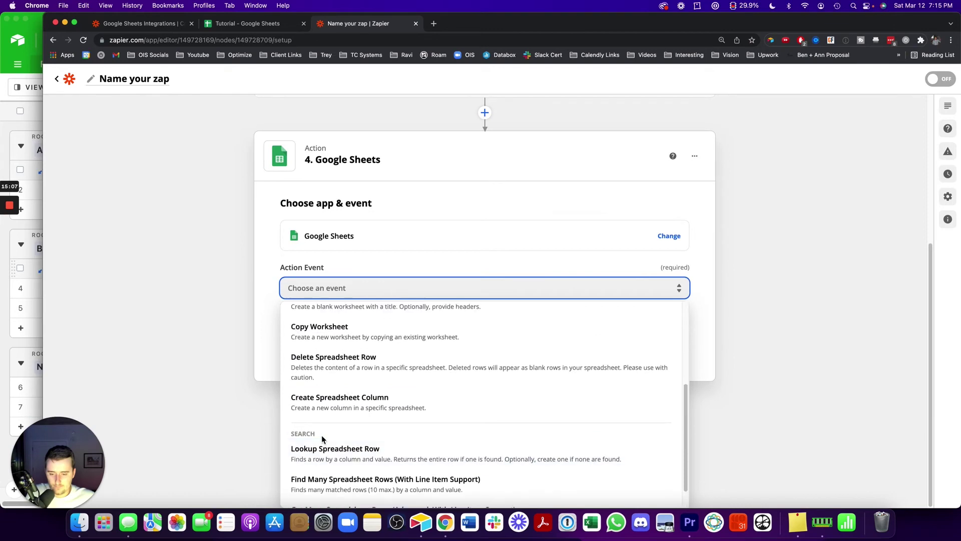
pyautogui.scroll(8, 323, 438)
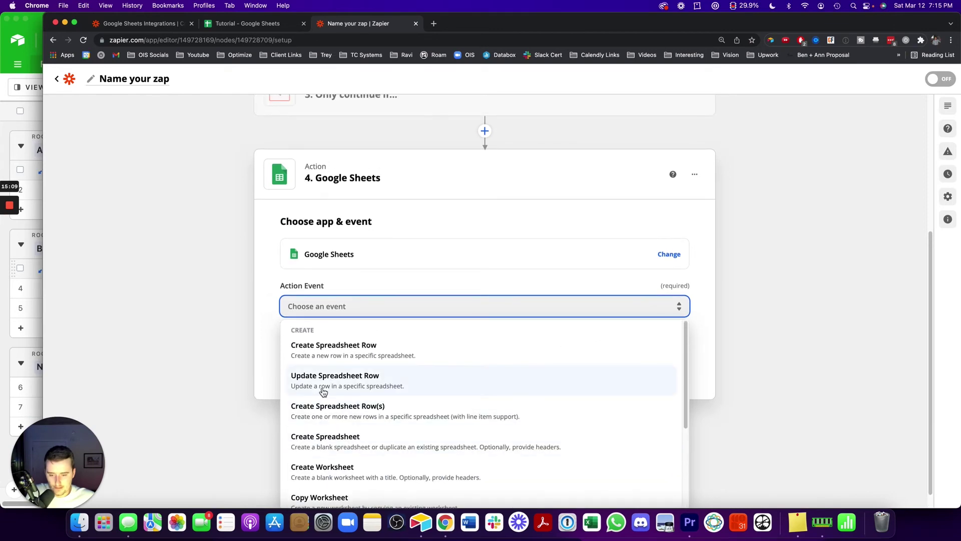
pyautogui.click(324, 392)
# Confirm Update Spreadsheet Row and select the connected Google Sheets account
pyautogui.click(326, 437)
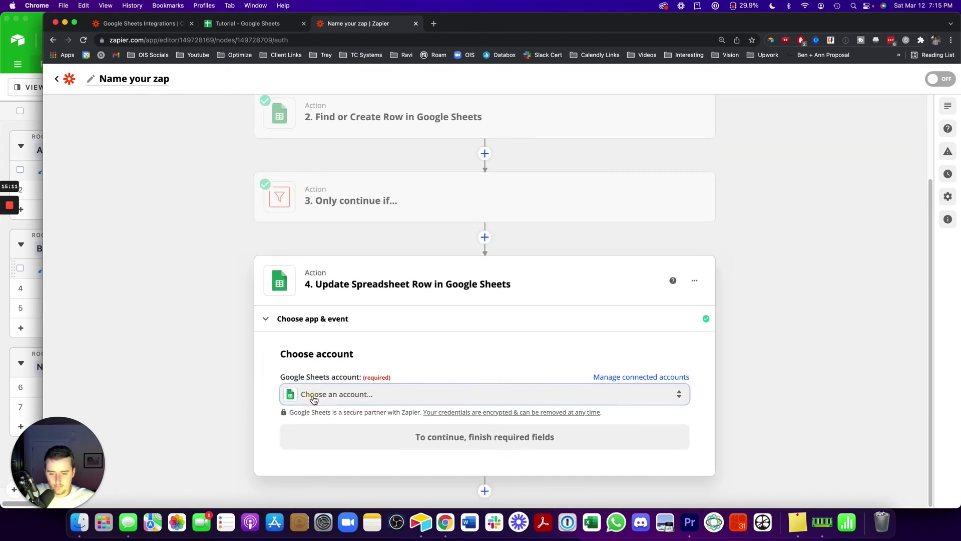
pyautogui.click(314, 399)
pyautogui.click(347, 459)
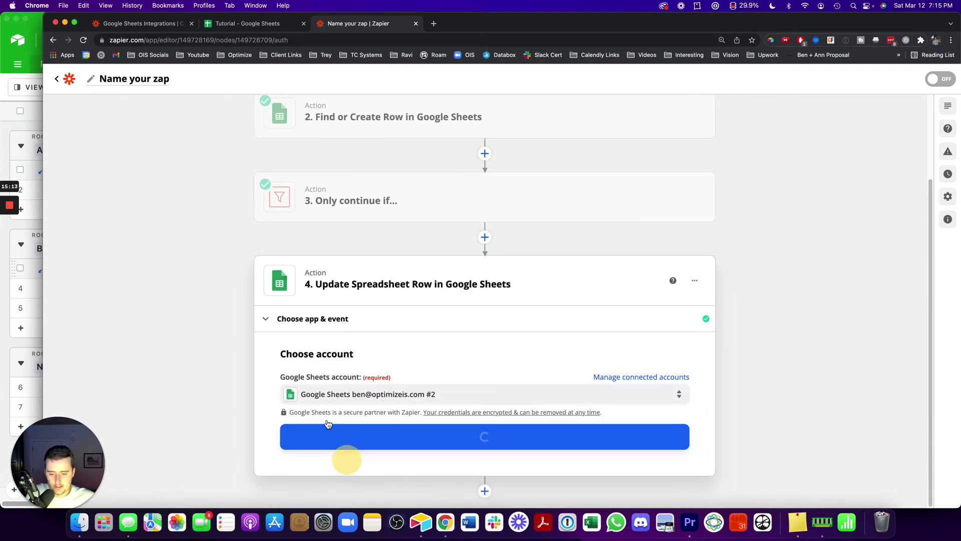
pyautogui.click(331, 434)
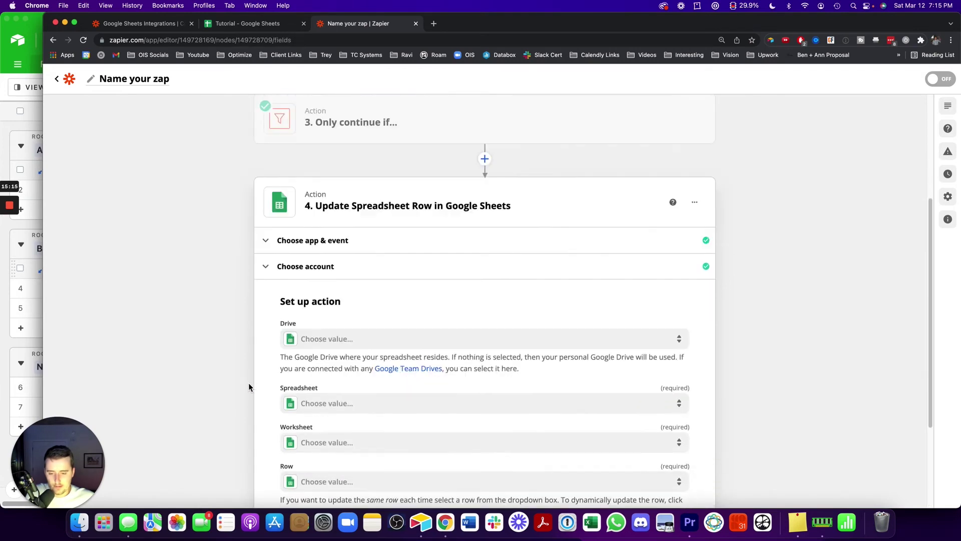
pyautogui.click(352, 203)
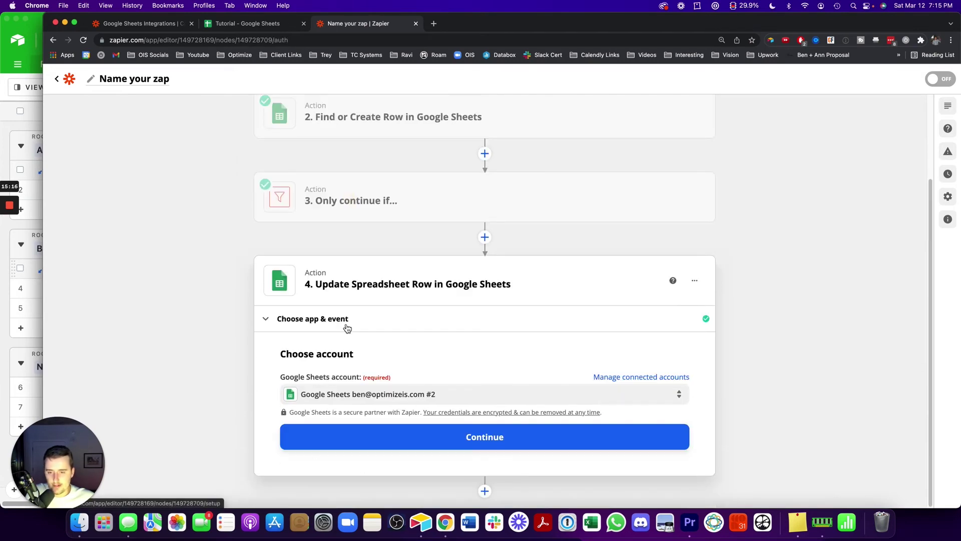
pyautogui.click(362, 436)
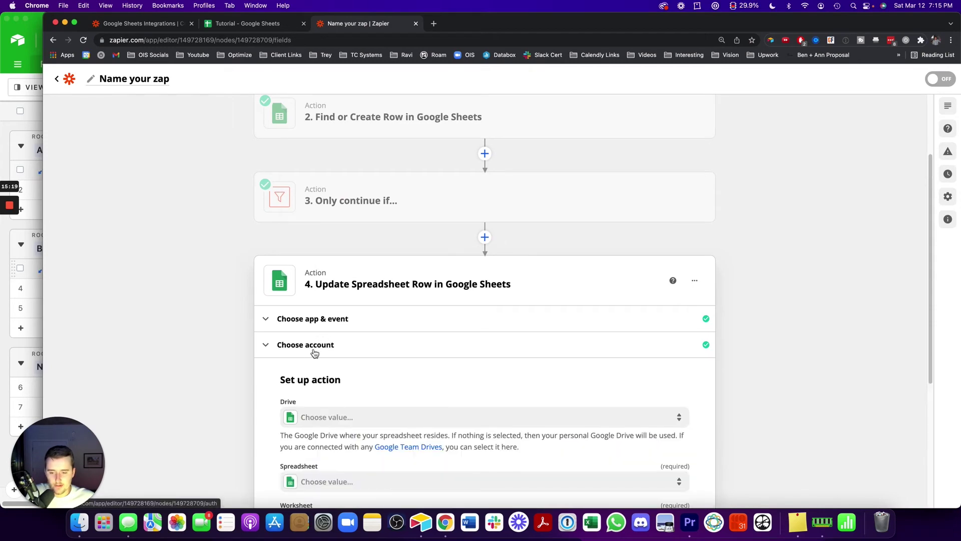
# Set Drive to My Google Drive, Spreadsheet to Tutorial and Worksheet to Sheet1
pyautogui.click(336, 197)
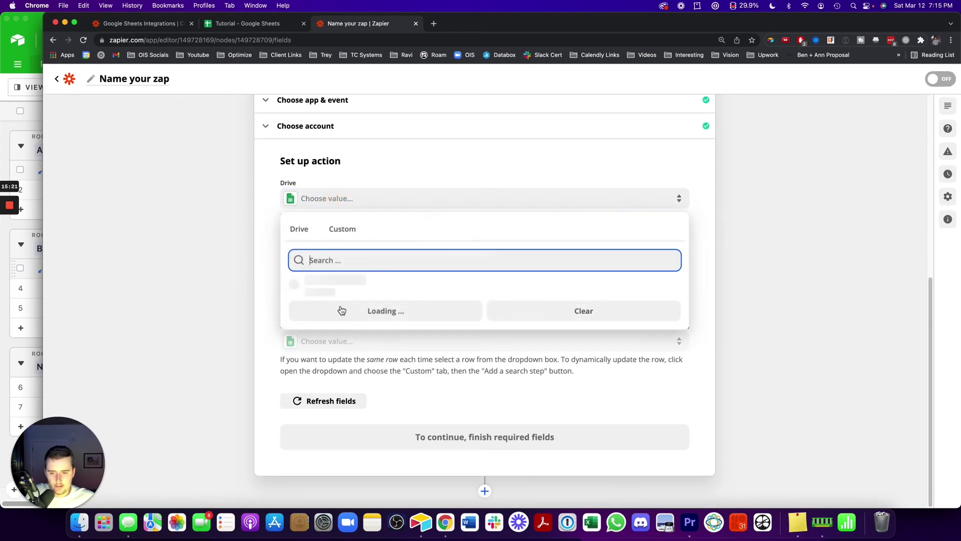
pyautogui.click(332, 280)
pyautogui.click(321, 262)
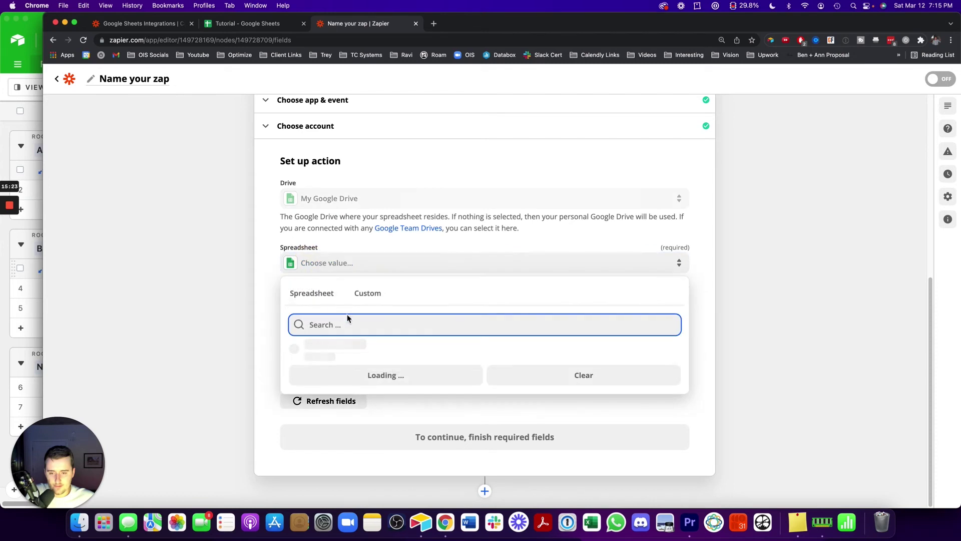
pyautogui.click(343, 349)
pyautogui.click(329, 303)
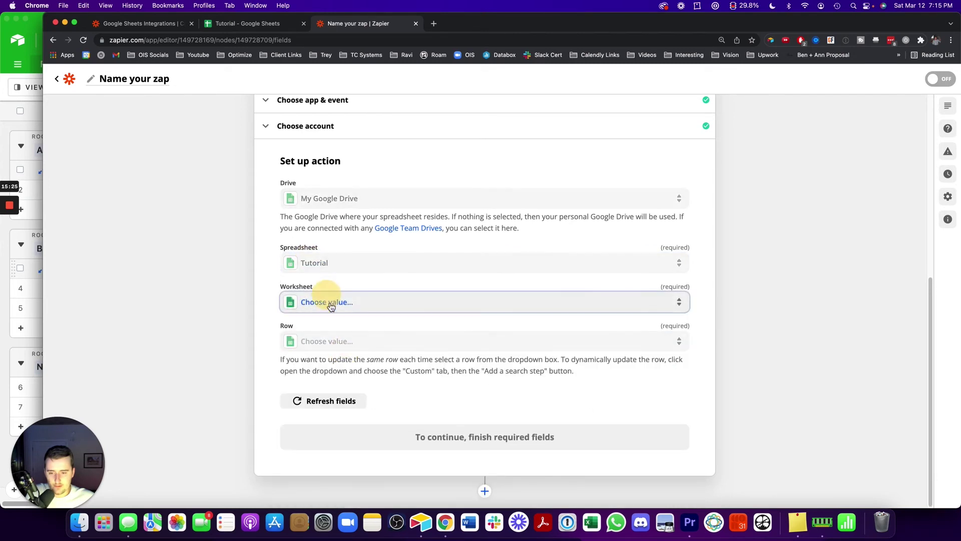
pyautogui.click(344, 392)
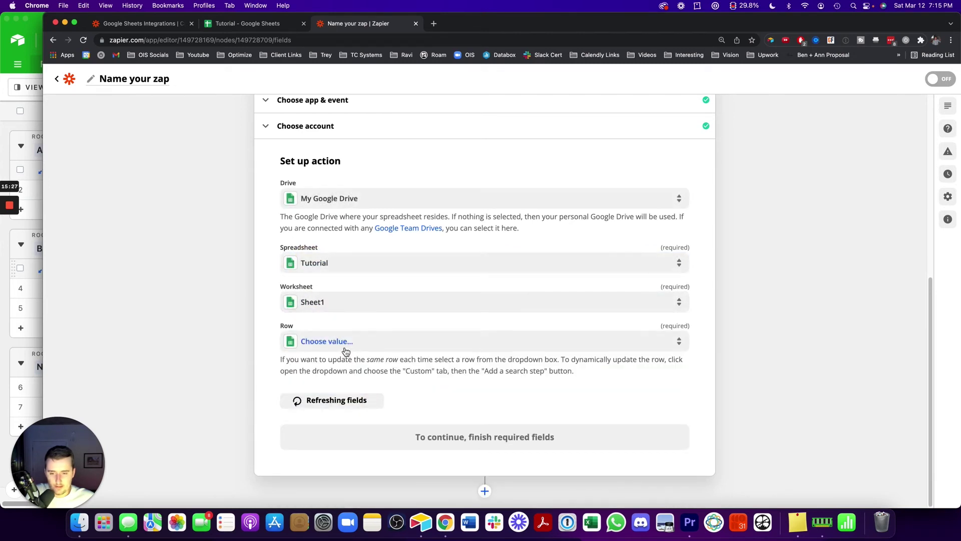
pyautogui.click(340, 341)
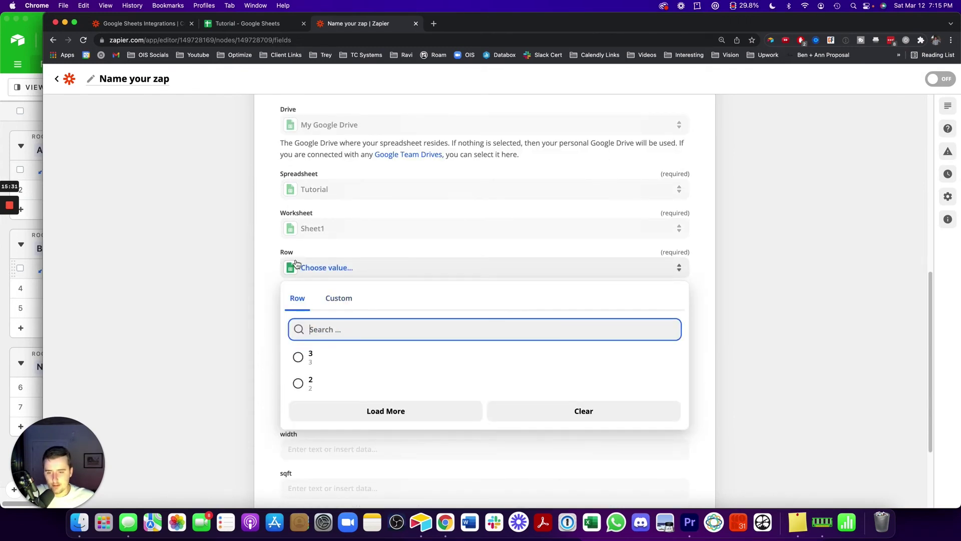
# Browse the Find or Create Row step's values as custom data for the Row field
pyautogui.click(344, 300)
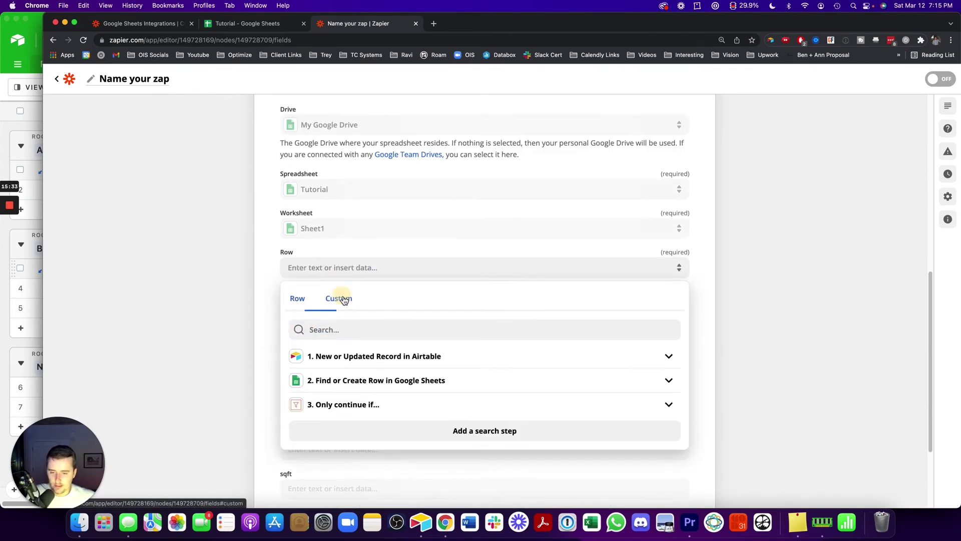
pyautogui.click(296, 299)
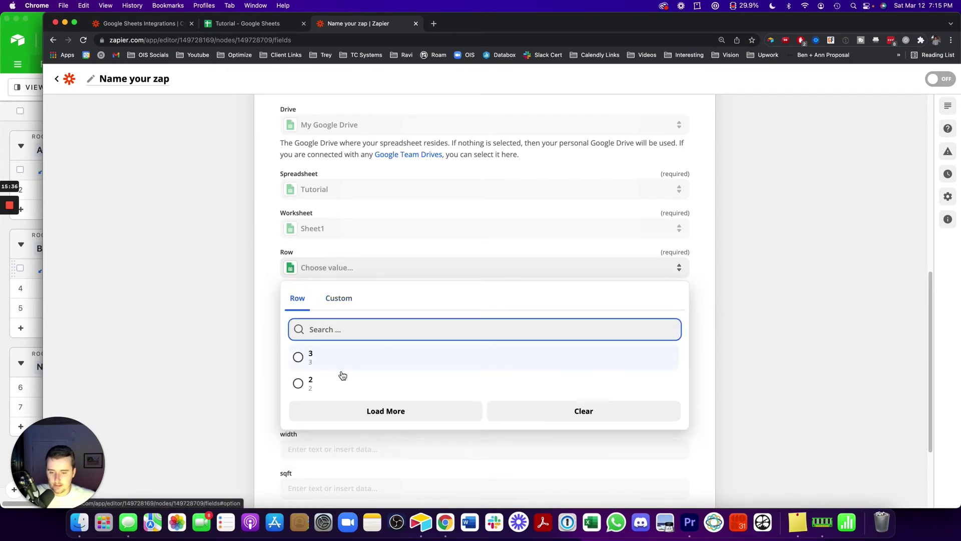
pyautogui.click(338, 298)
pyautogui.click(369, 380)
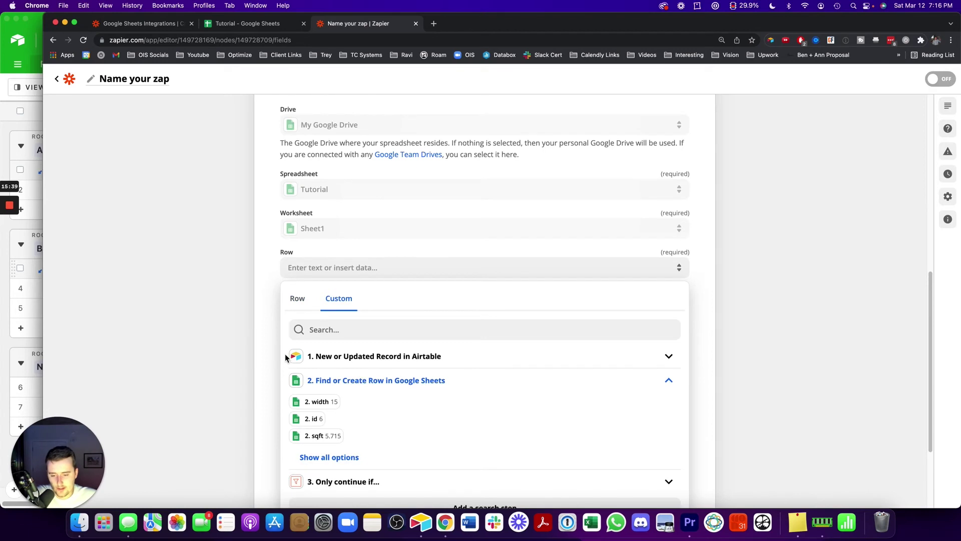
pyautogui.click(309, 456)
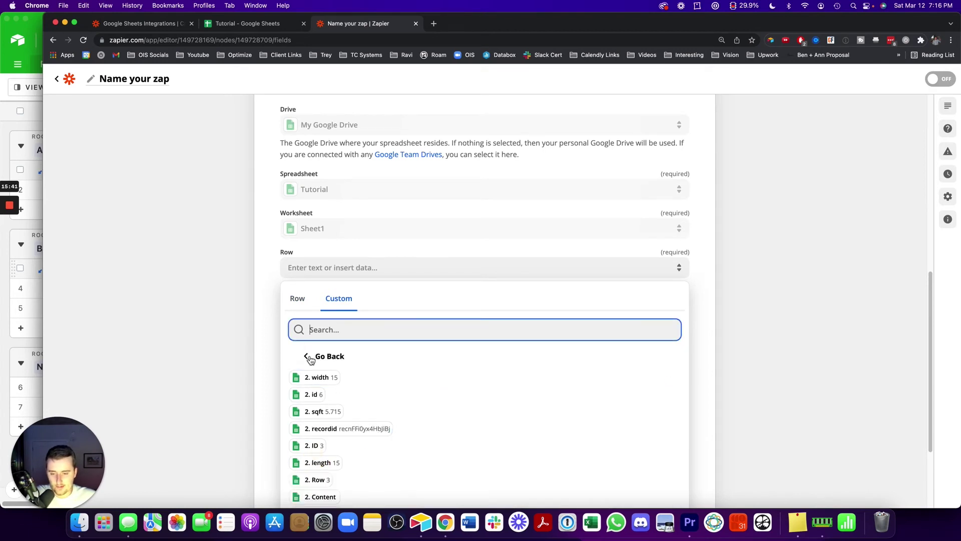
pyautogui.click(236, 327)
# Map step 2's Row output (3) into the Row field, revealing recordid, id, length, width and sqft
pyautogui.click(314, 275)
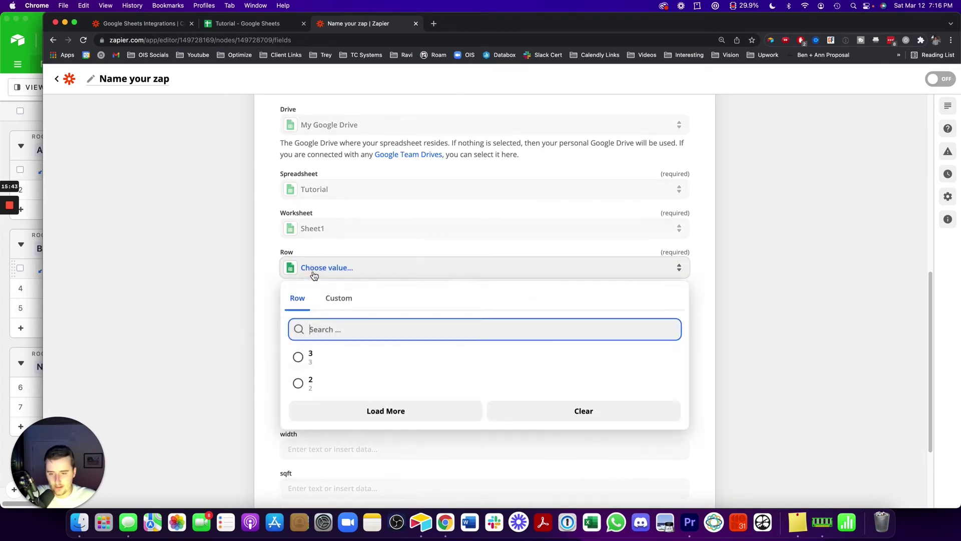
pyautogui.click(344, 300)
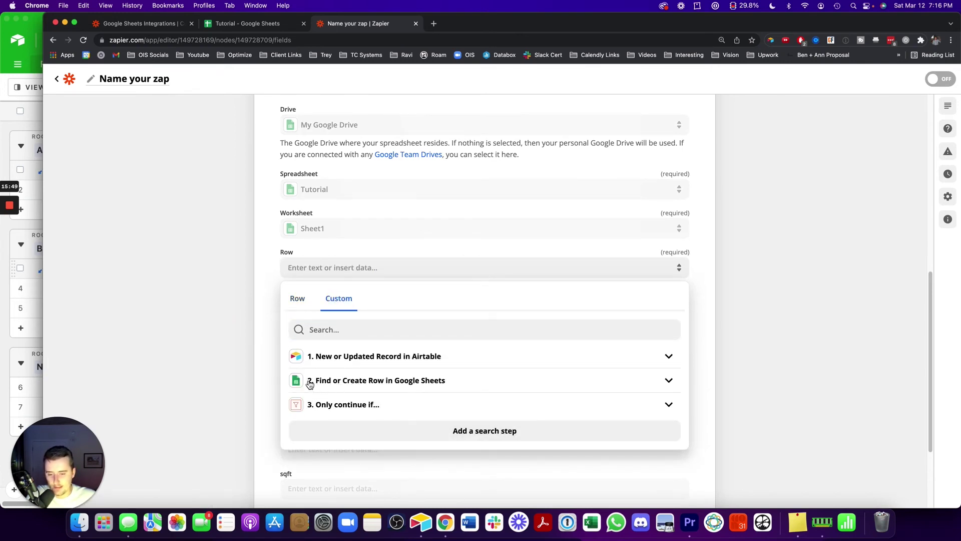
pyautogui.click(402, 381)
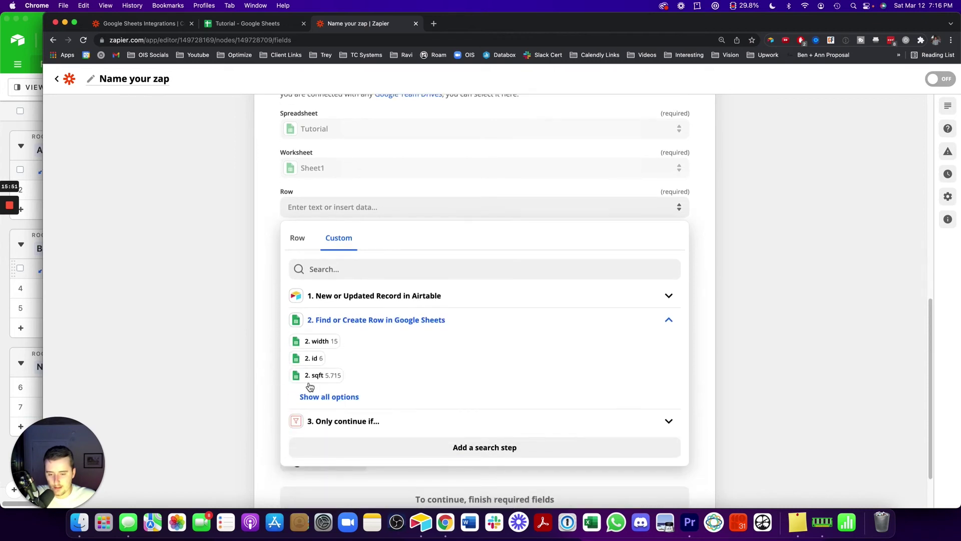
pyautogui.click(323, 396)
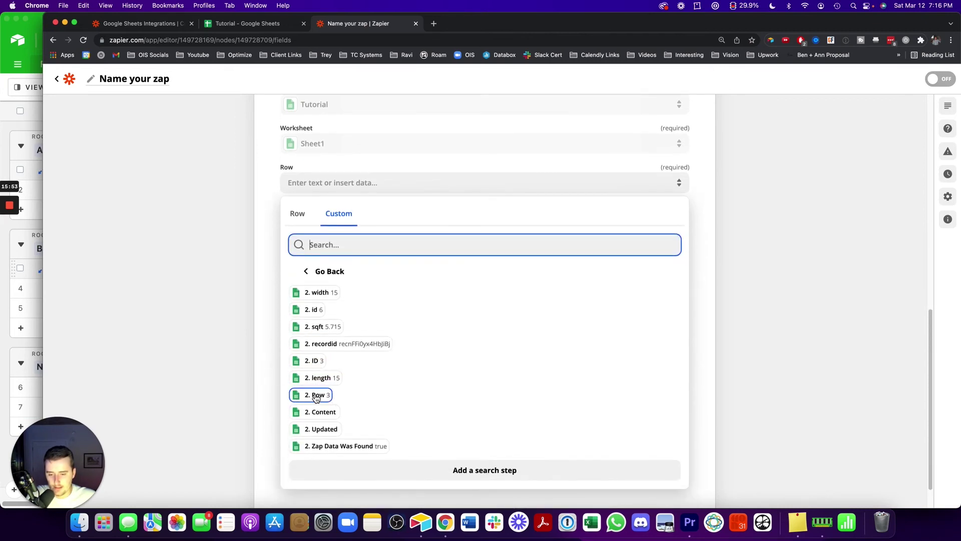
pyautogui.click(326, 396)
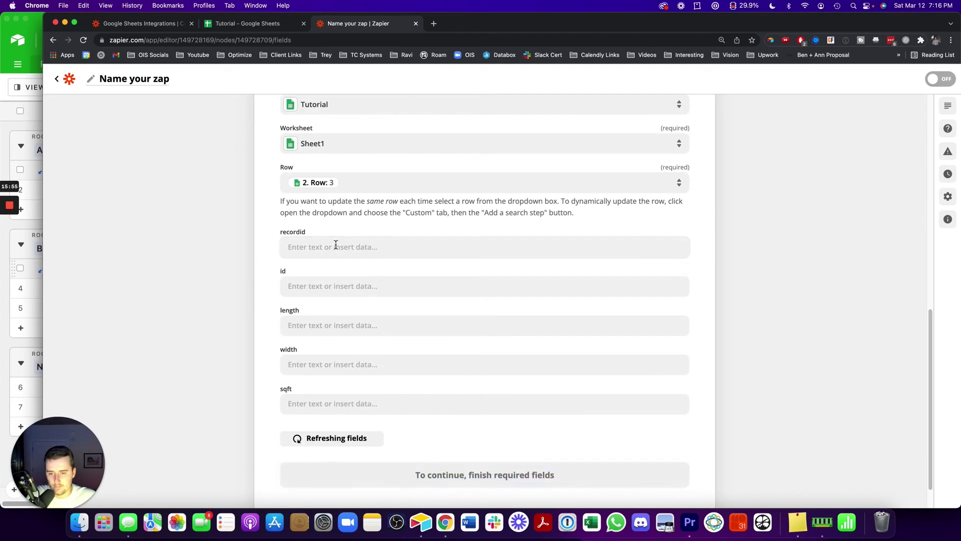
pyautogui.click(336, 245)
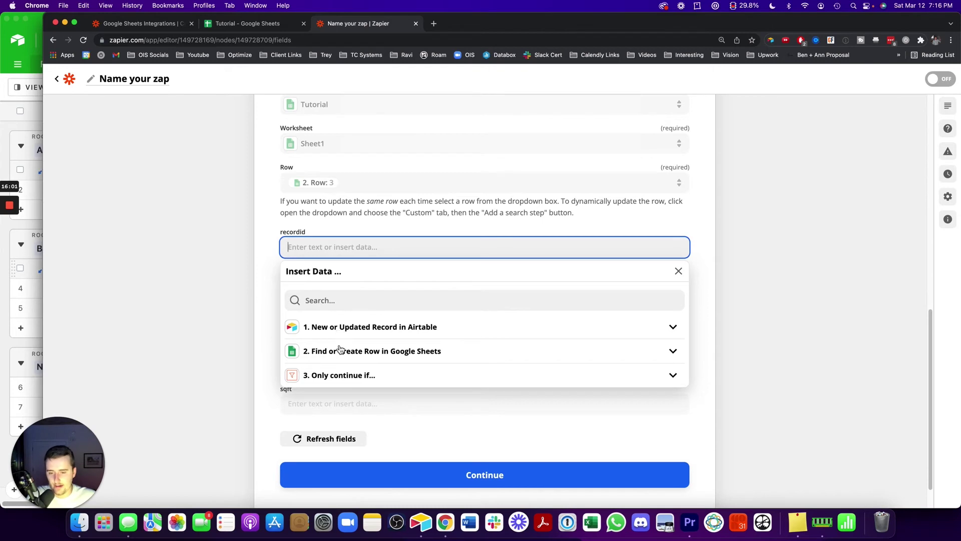
# Map the Airtable Record ID, Field ID and Length into the recordid, id and length fields
pyautogui.click(391, 326)
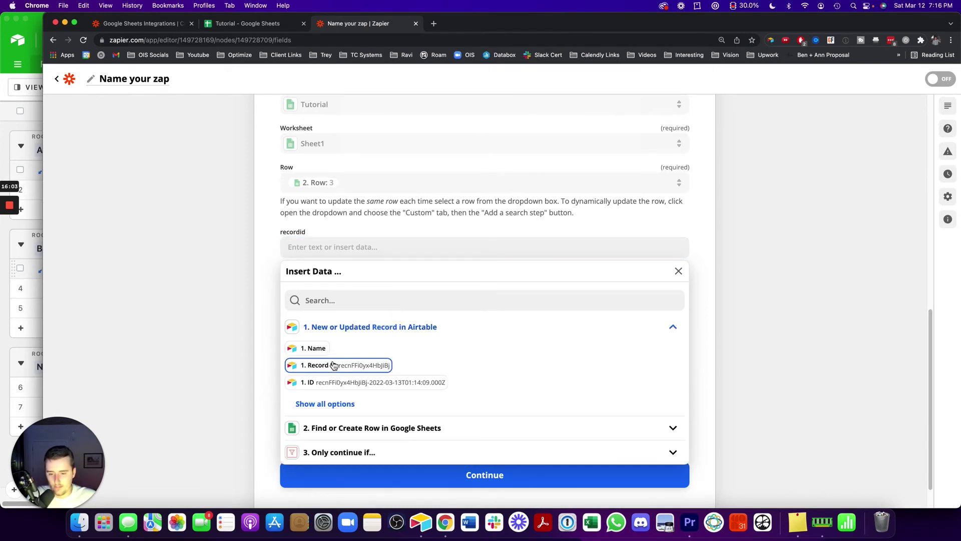
pyautogui.click(334, 365)
pyautogui.click(155, 262)
pyautogui.click(361, 286)
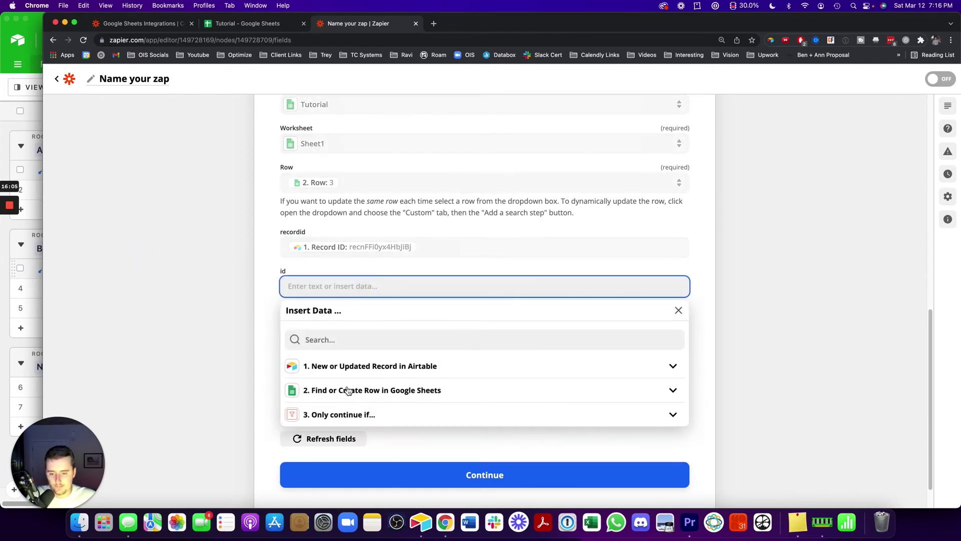
pyautogui.click(349, 365)
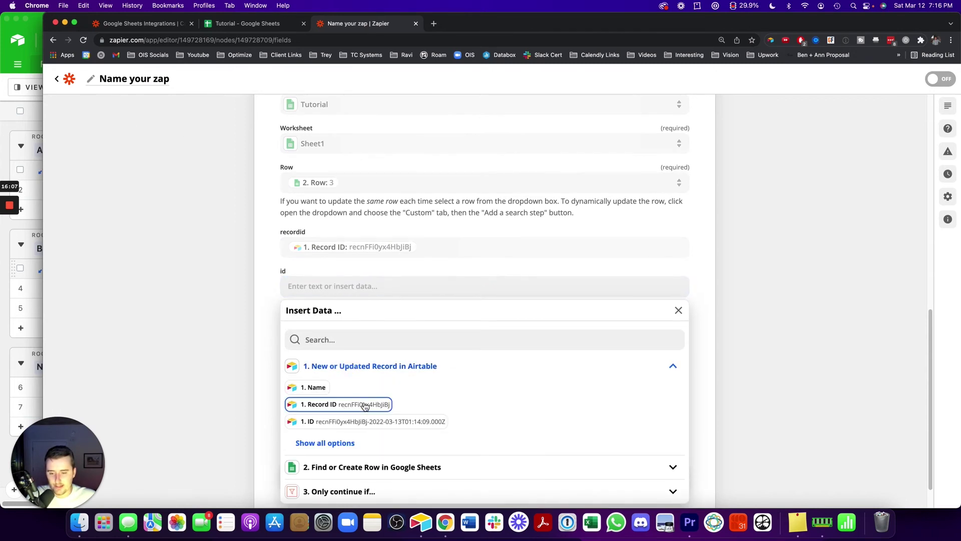
pyautogui.click(332, 443)
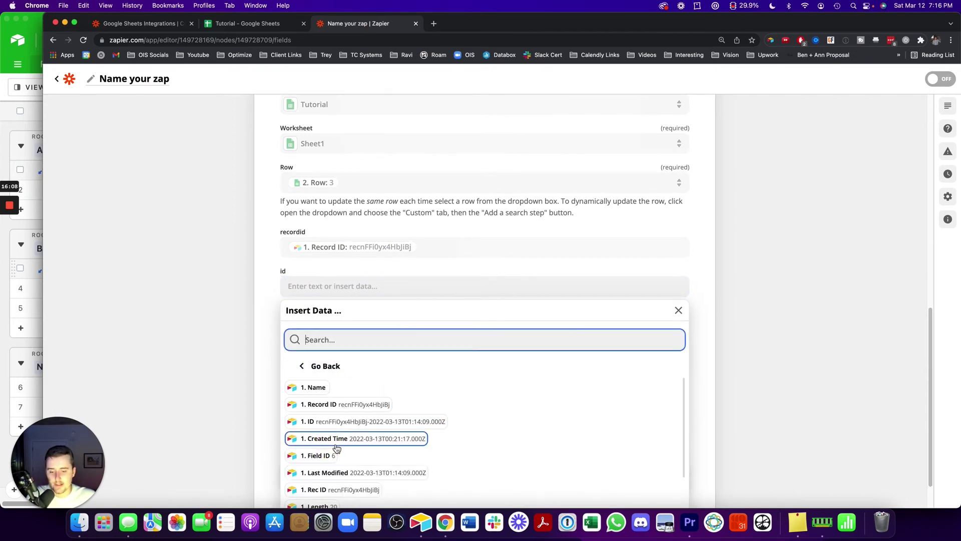
pyautogui.click(311, 455)
pyautogui.click(245, 353)
pyautogui.click(318, 323)
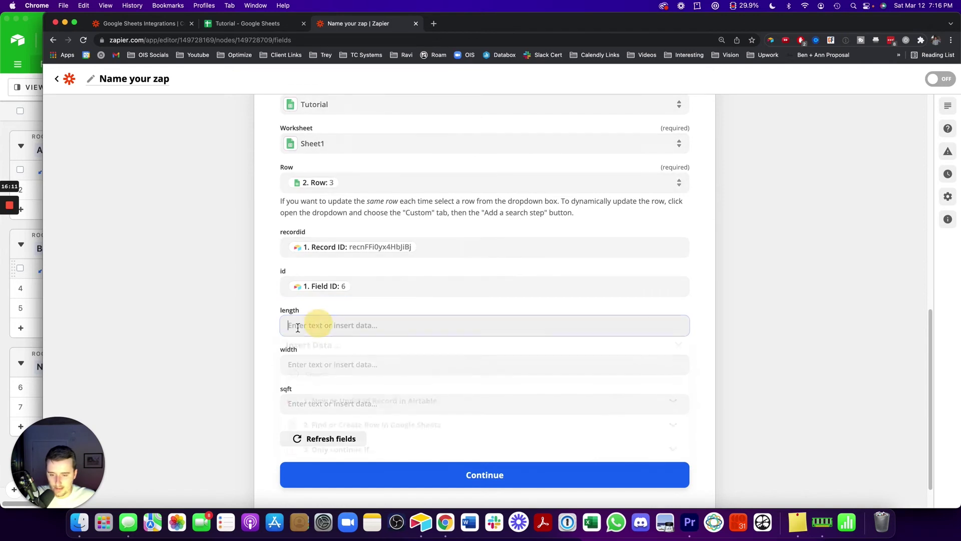
pyautogui.click(320, 376)
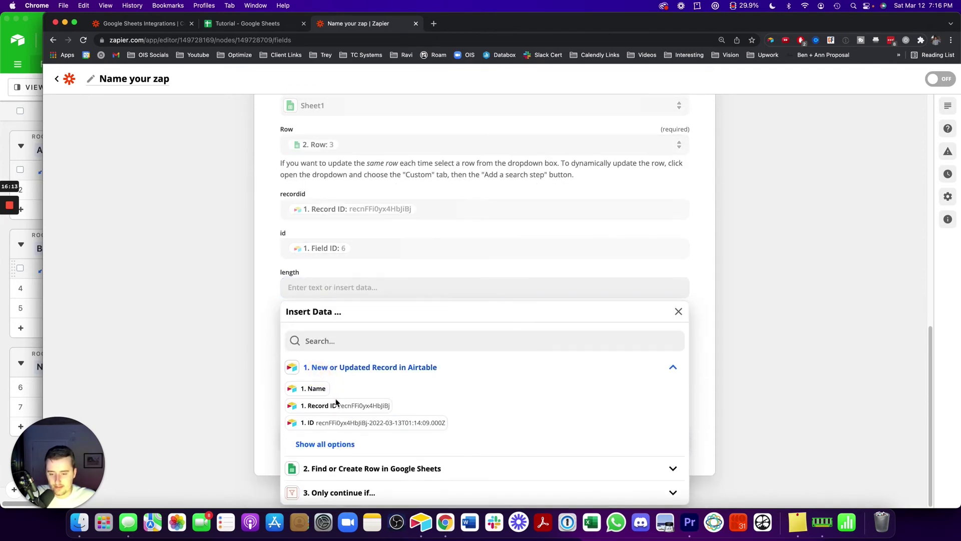
pyautogui.click(332, 444)
pyautogui.scroll(-1, 337, 463)
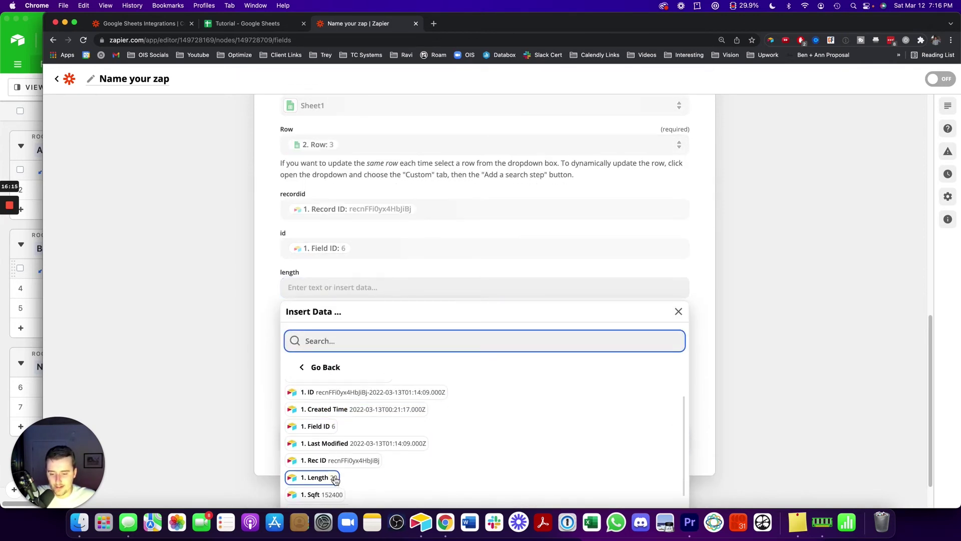
pyautogui.click(320, 477)
pyautogui.click(189, 313)
# Map '1. Width' and '1. Sqft' into the width and sqft fields and continue
pyautogui.click(307, 326)
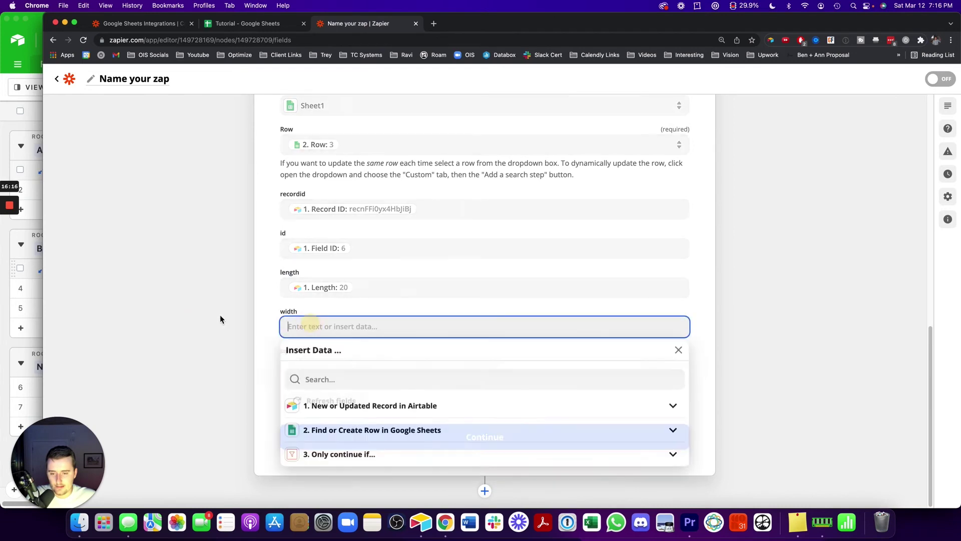
pyautogui.click(329, 406)
pyautogui.click(341, 378)
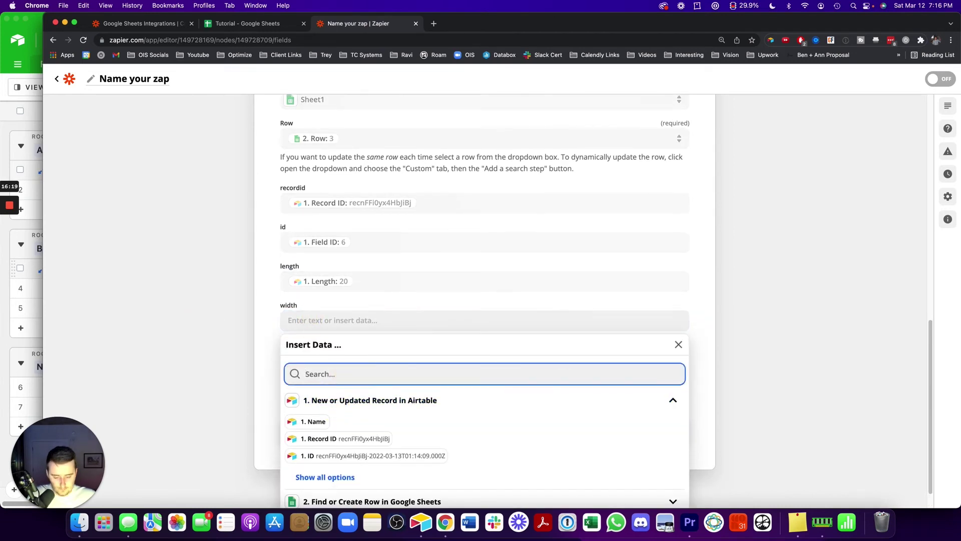
pyautogui.write('wid')
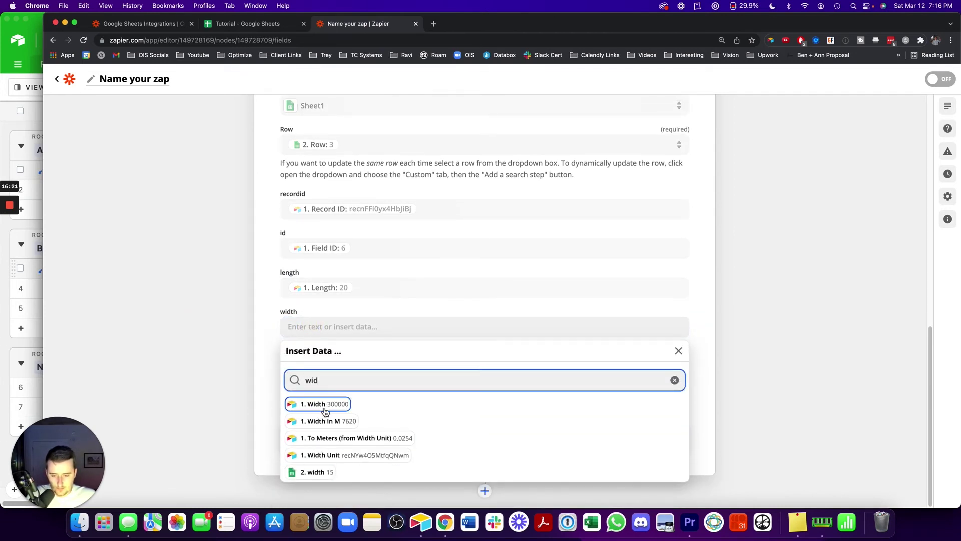
pyautogui.click(323, 405)
pyautogui.click(314, 367)
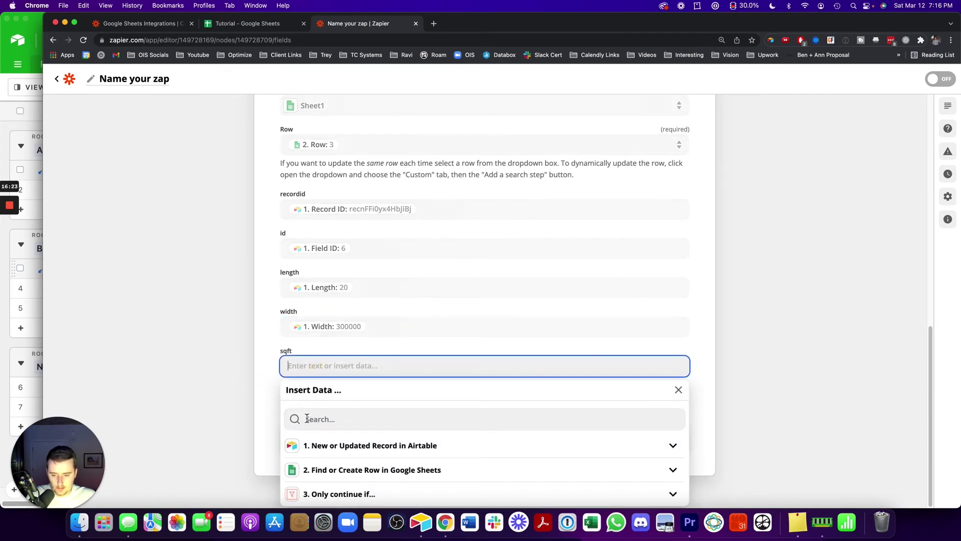
pyautogui.write('sqft')
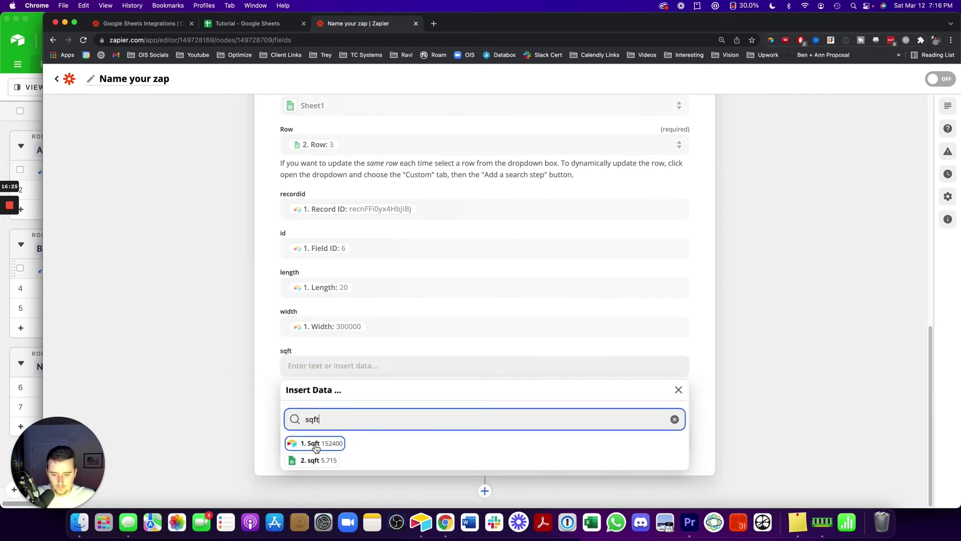
pyautogui.click(321, 443)
pyautogui.click(233, 389)
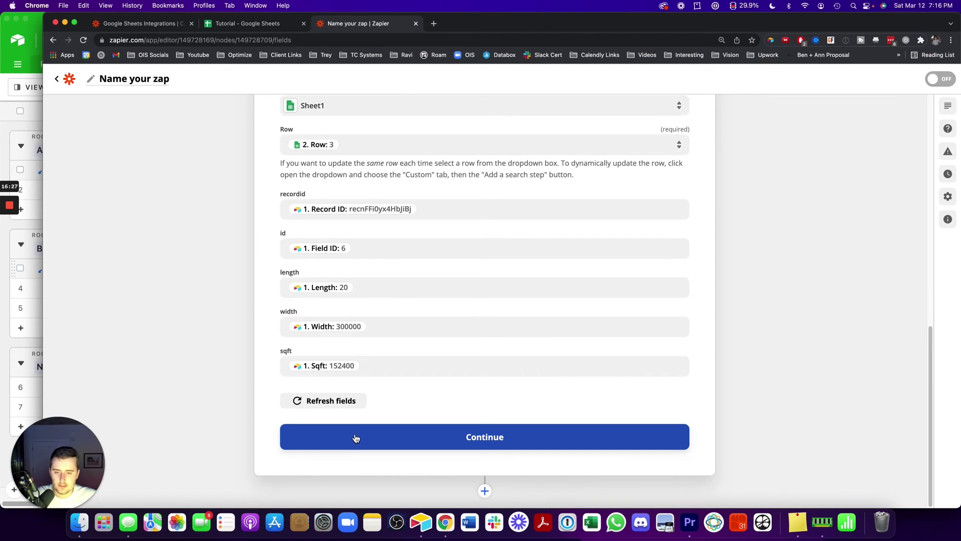
pyautogui.click(355, 439)
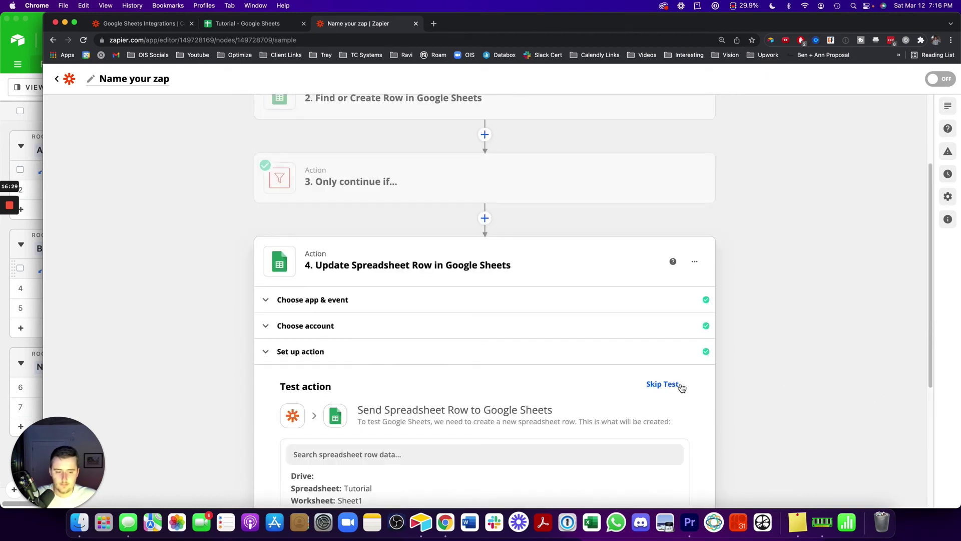
# Test the Update Spreadsheet Row step and confirm Tutorial row 3 reads 20, 300000, 152400
pyautogui.scroll(-5, 681, 385)
pyautogui.click(257, 26)
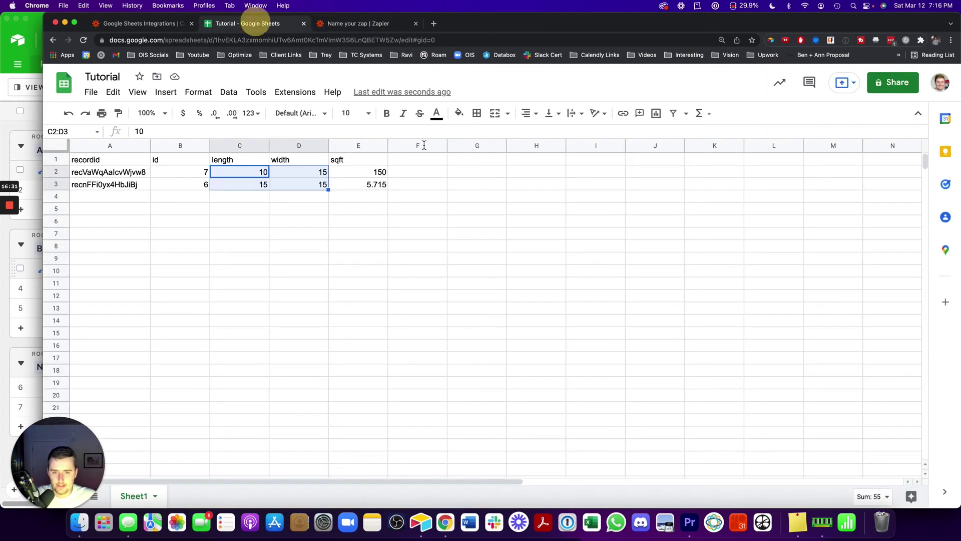
pyautogui.click(309, 201)
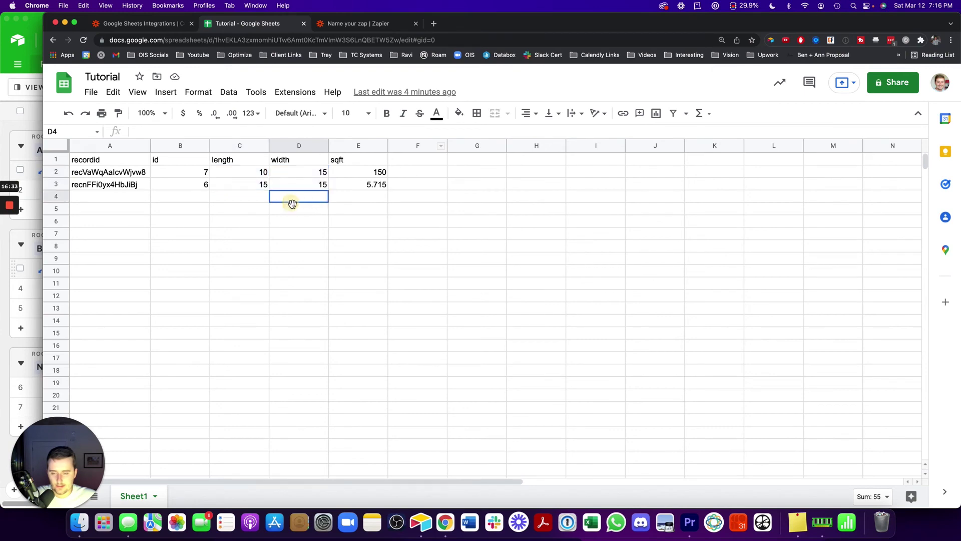
pyautogui.click(377, 24)
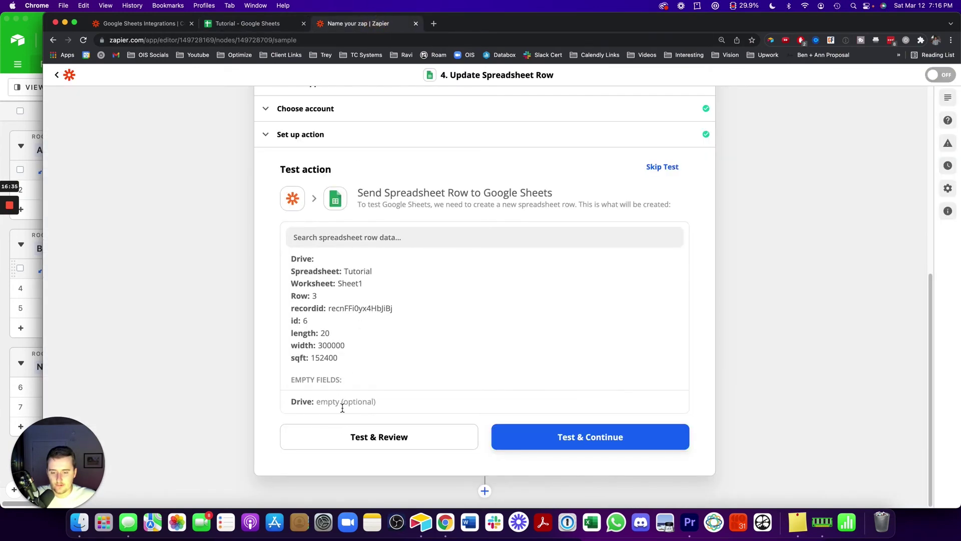
pyautogui.click(344, 435)
pyautogui.click(257, 26)
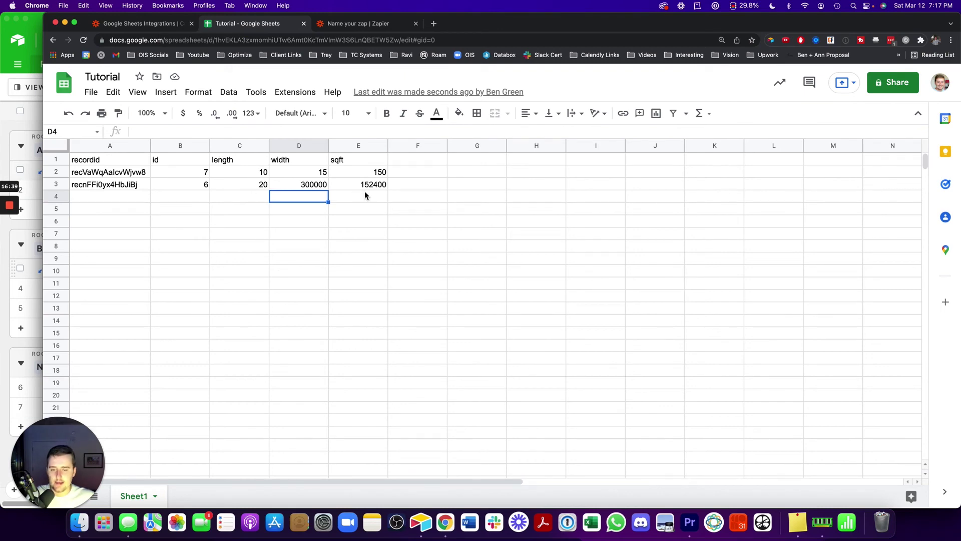
pyautogui.click(368, 24)
pyautogui.scroll(6, 343, 199)
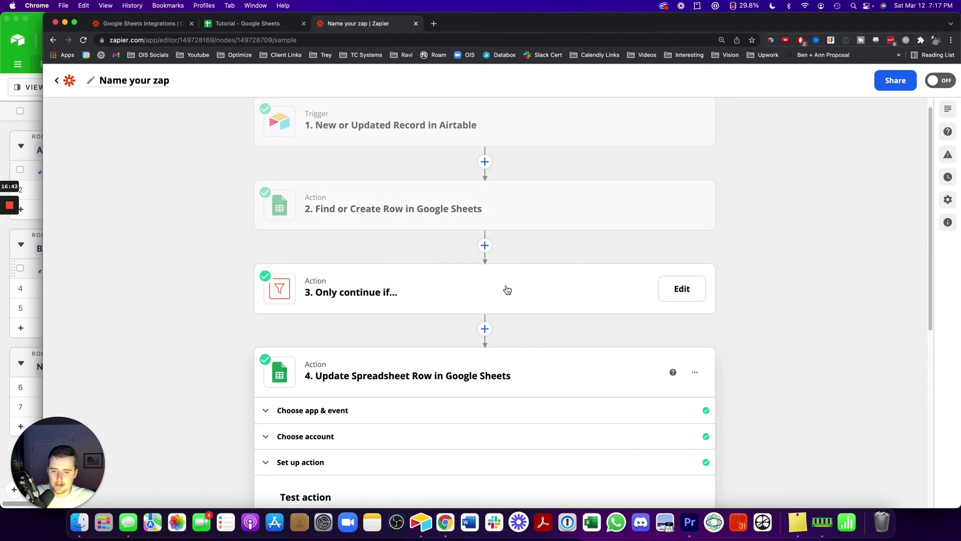
# Delete step 3, the 'Only continue if…' filter, and confirm the deletion
pyautogui.click(679, 290)
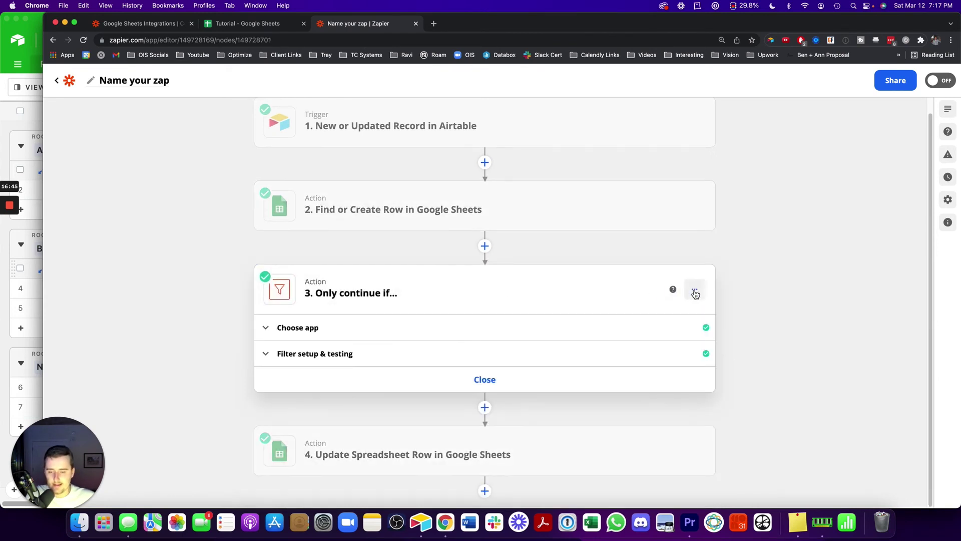
pyautogui.click(694, 295)
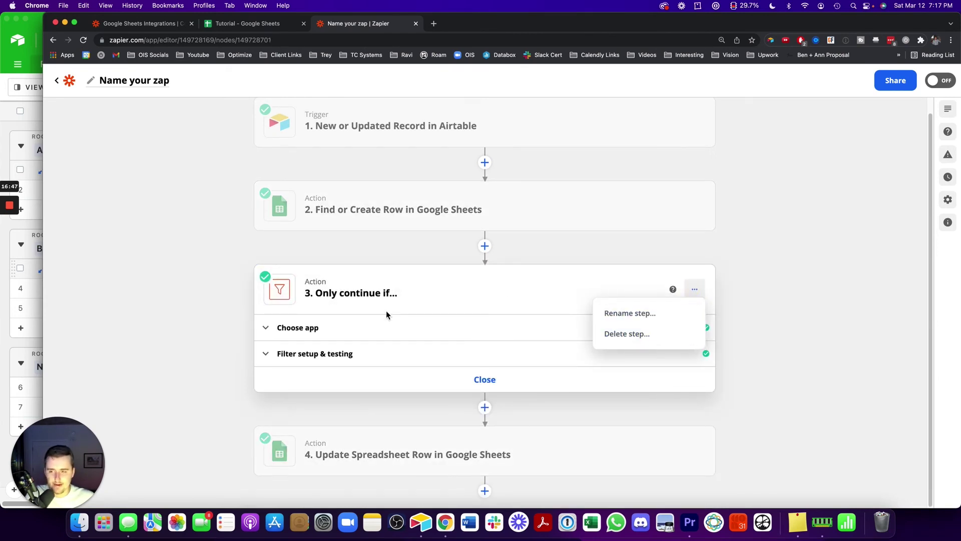
pyautogui.click(675, 341)
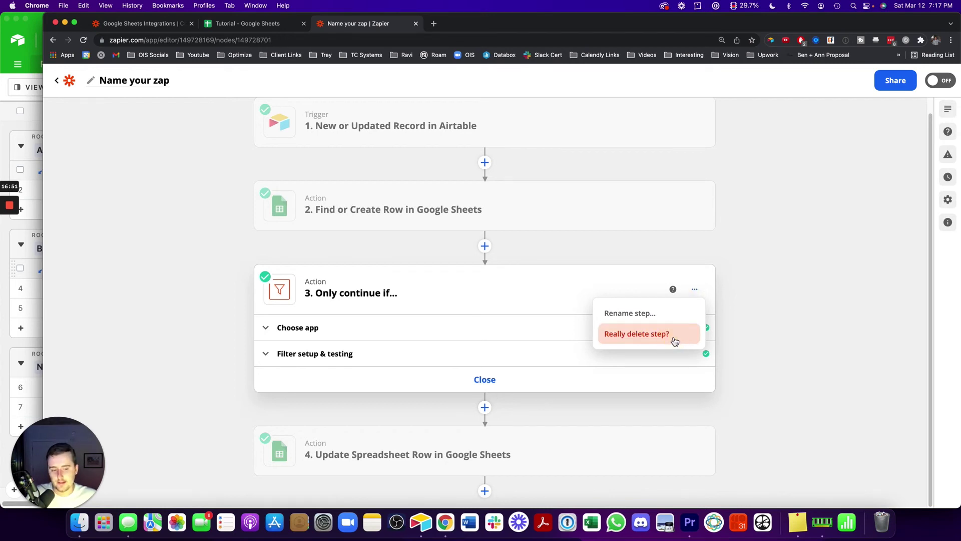
pyautogui.click(674, 340)
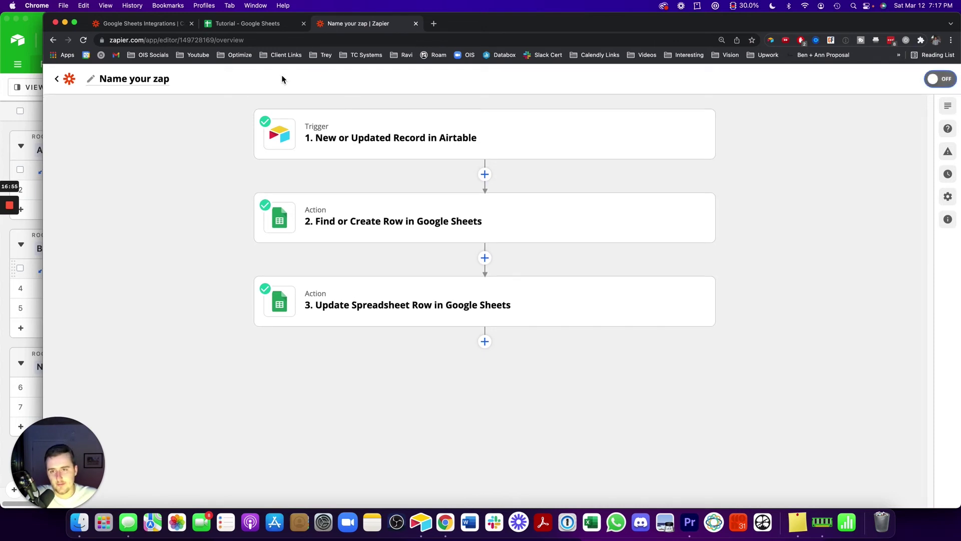
# Search 'zapier pricing' in a new tab and open Zapier's plans page
pyautogui.click(433, 23)
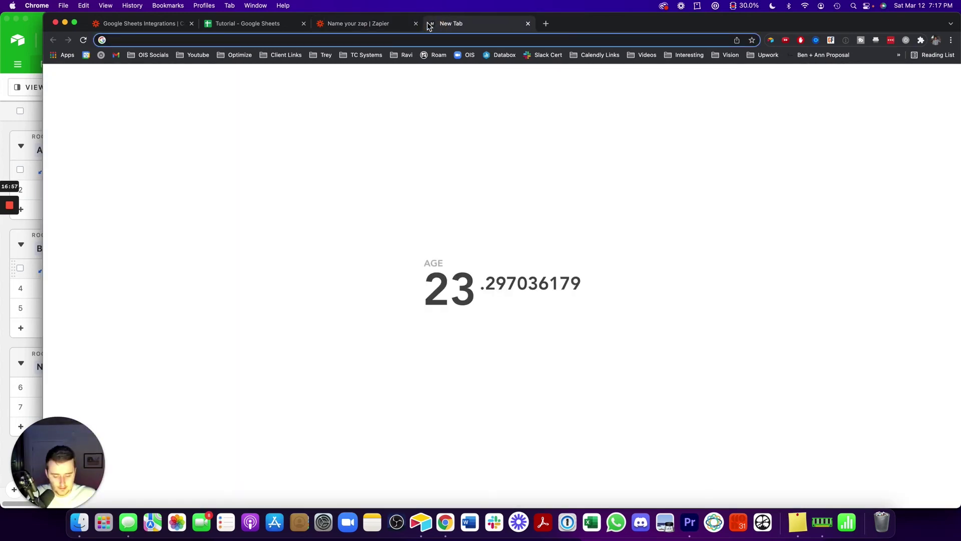
pyautogui.write('zapier pricing')
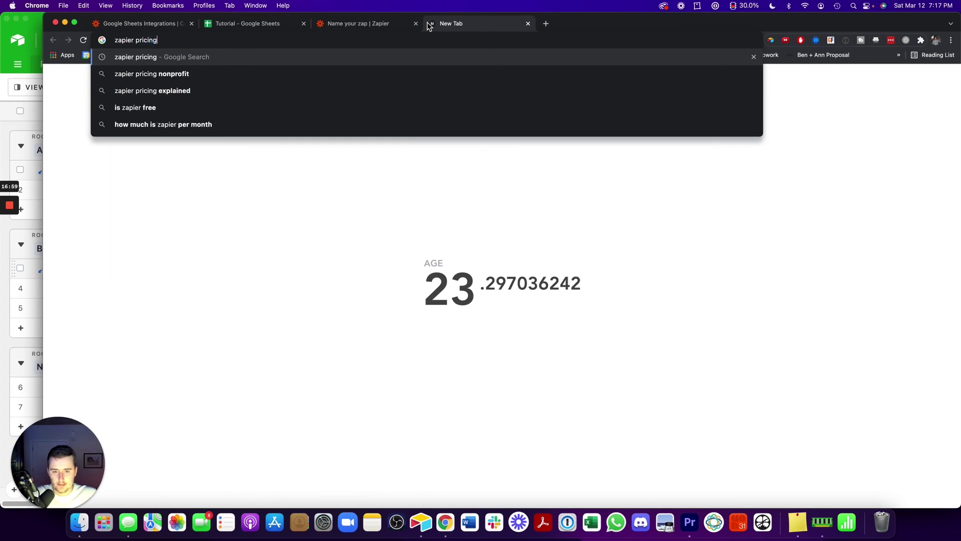
pyautogui.press('Return')
pyautogui.click(176, 164)
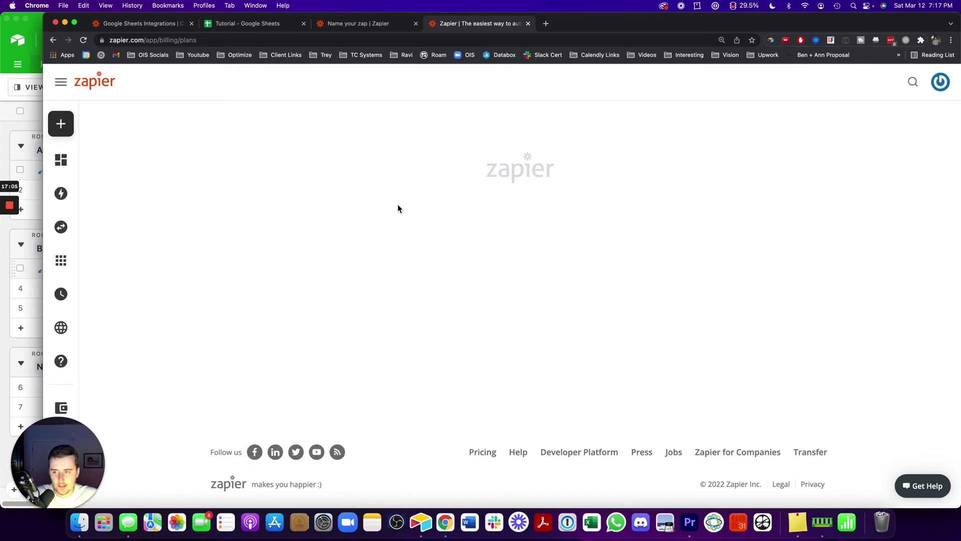
# Scroll through the plan cards and highlight the Starter plan's $19.99 price
pyautogui.scroll(-5, 412, 224)
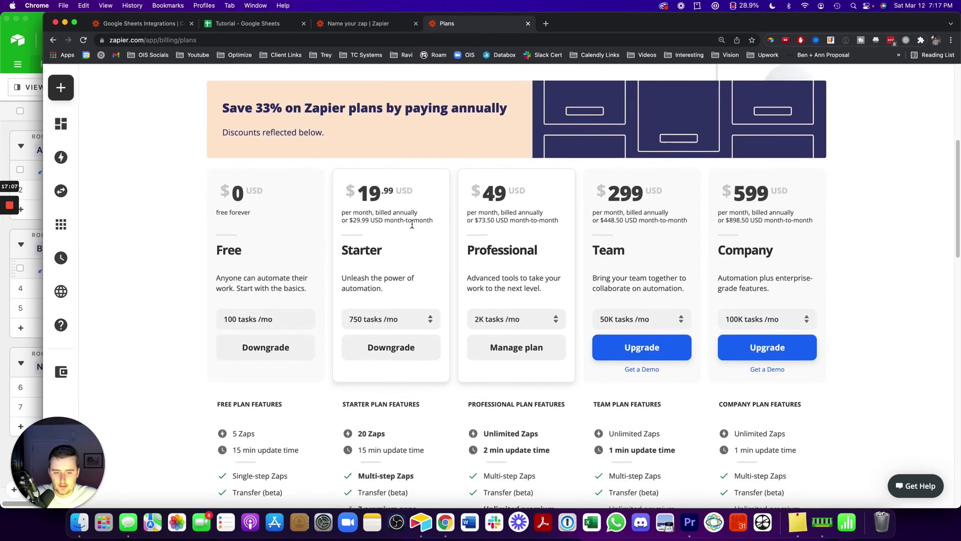
pyautogui.scroll(-1, 413, 224)
pyautogui.scroll(-2, 179, 198)
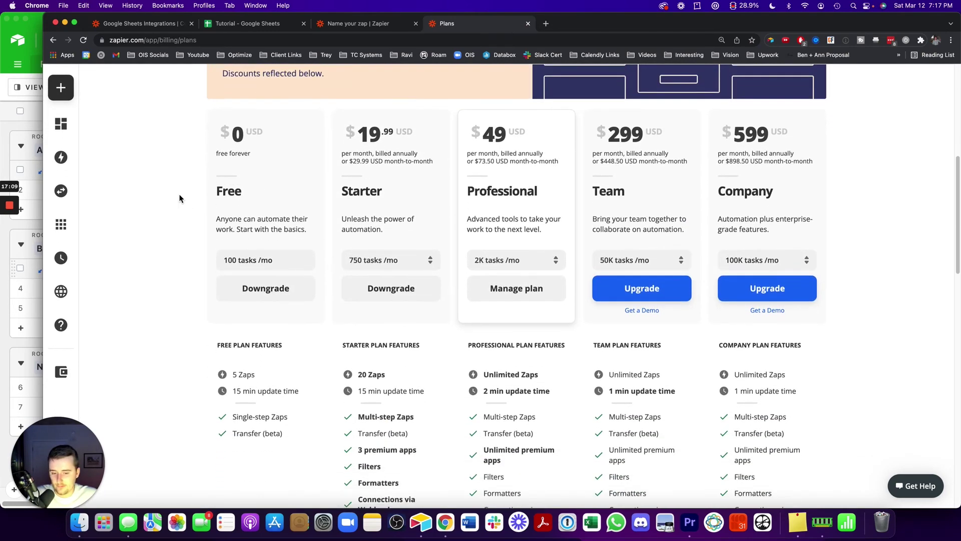
pyautogui.scroll(-1, 495, 400)
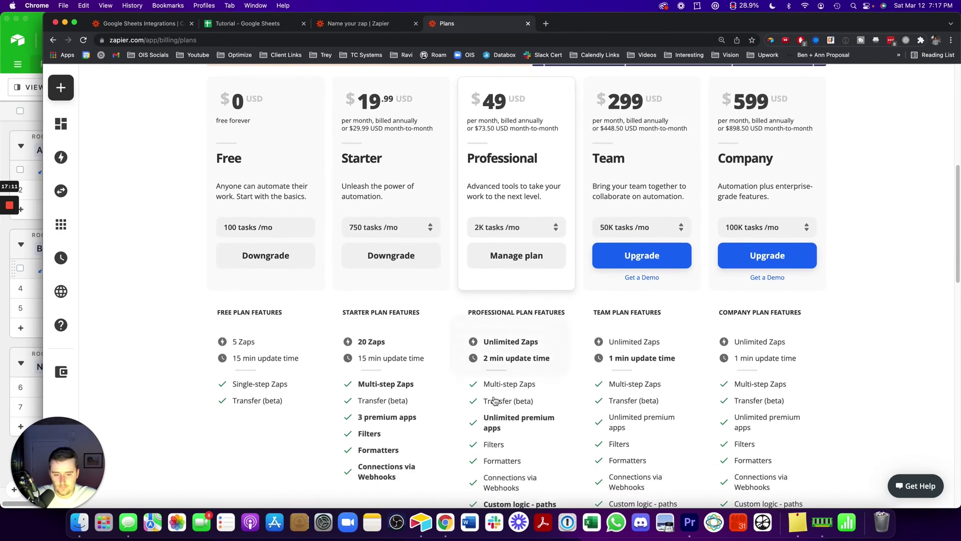
pyautogui.moveTo(503, 360)
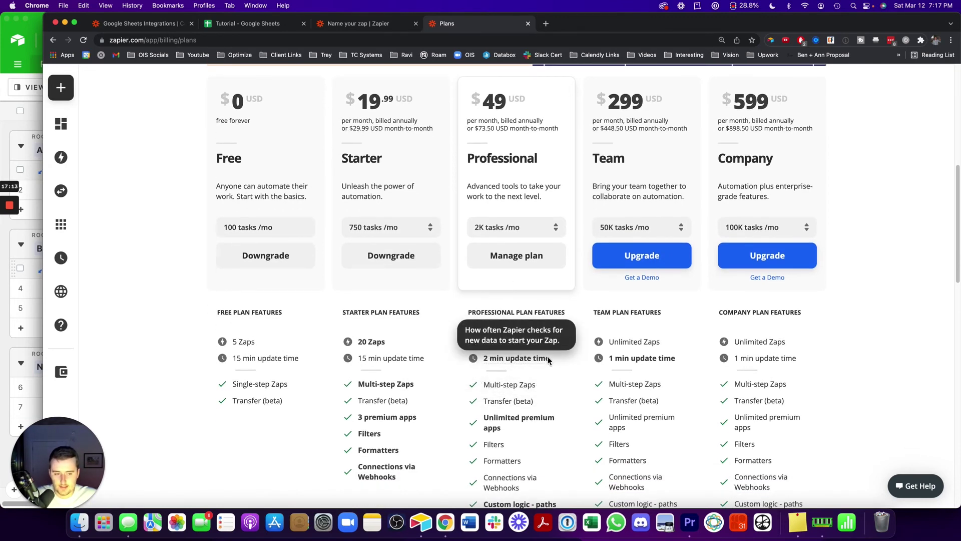
pyautogui.scroll(1, 531, 363)
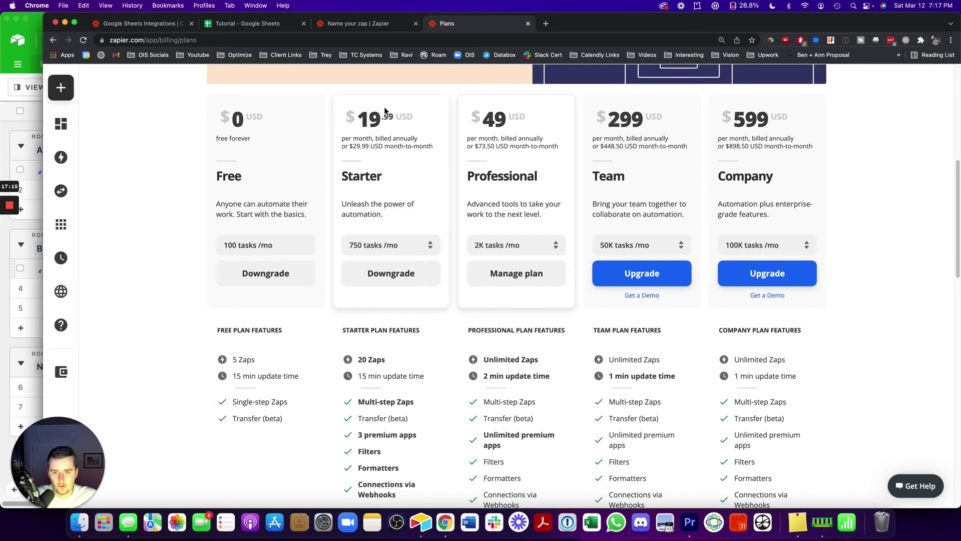
pyautogui.moveTo(358, 116); pyautogui.dragTo(404, 119)
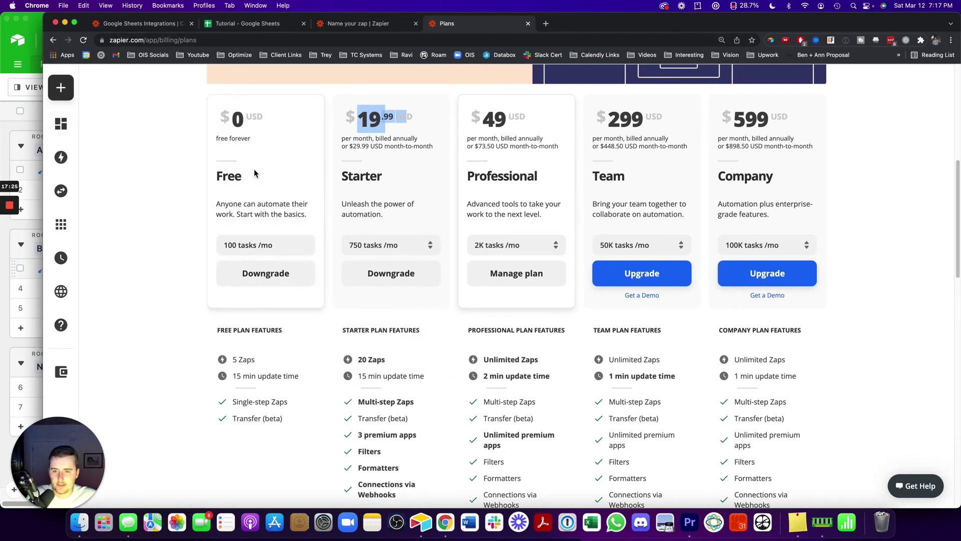
# Glance at the Airtable Measurements table, then switch to the Tutorial Google Sheets tab
pyautogui.click(22, 105)
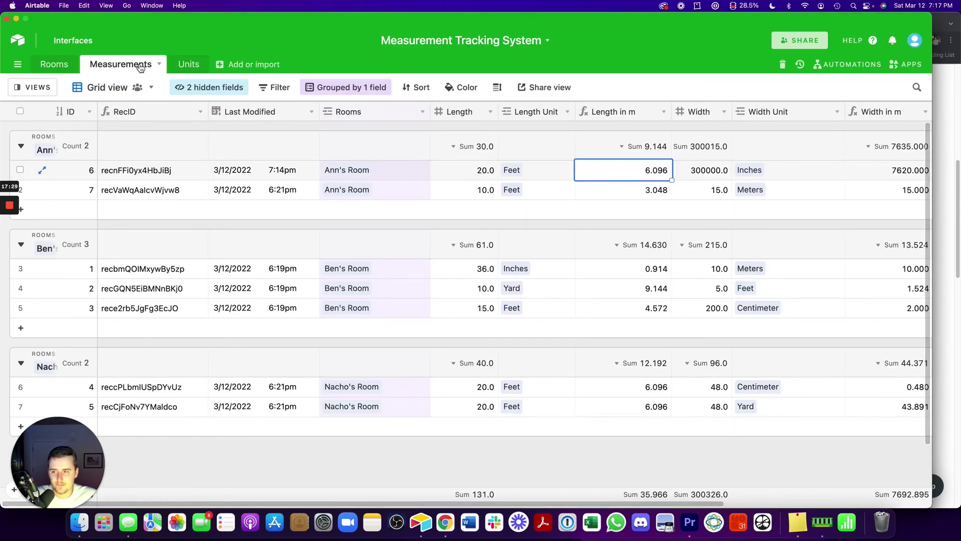
pyautogui.click(938, 149)
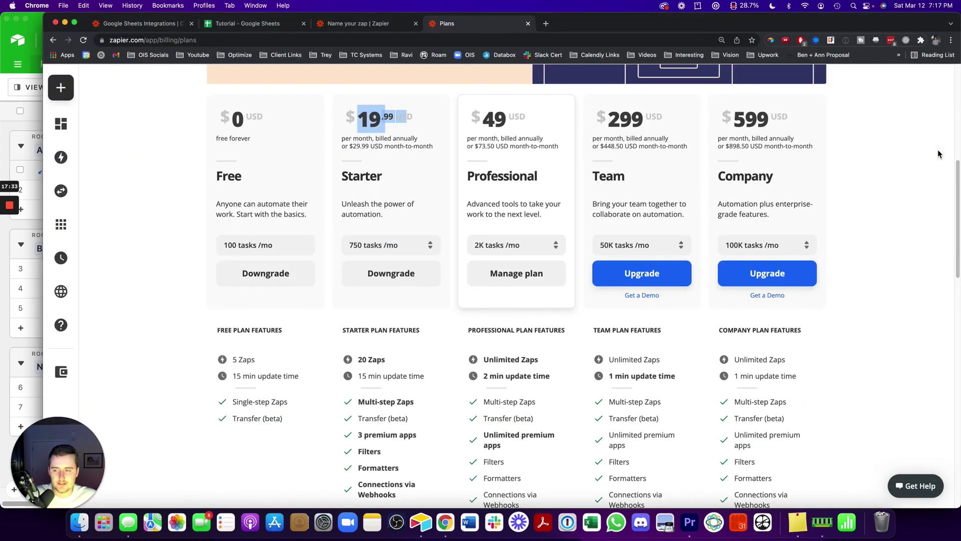
pyautogui.click(263, 28)
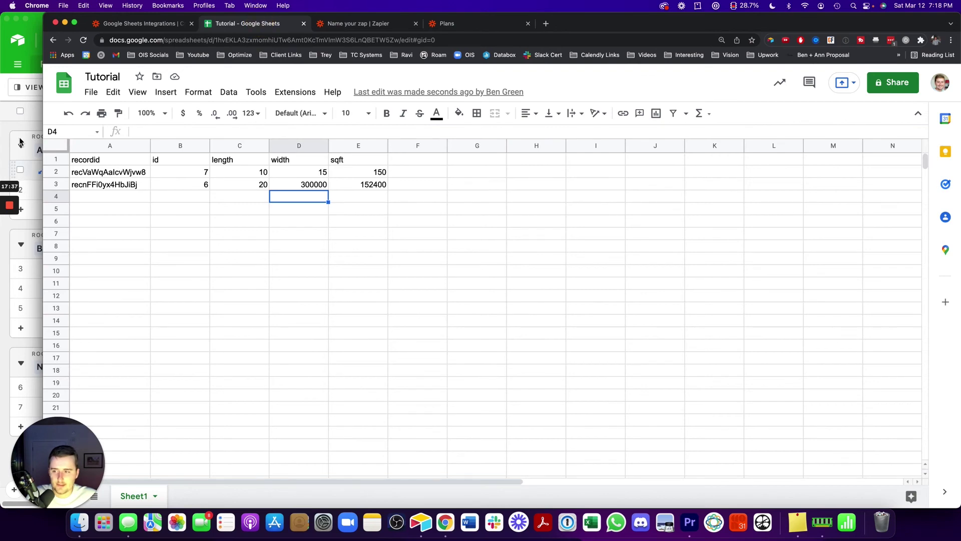
# Duplicate Ann's Room record 7 three times, adding records up to 10
pyautogui.click(22, 138)
pyautogui.rightClick(241, 191)
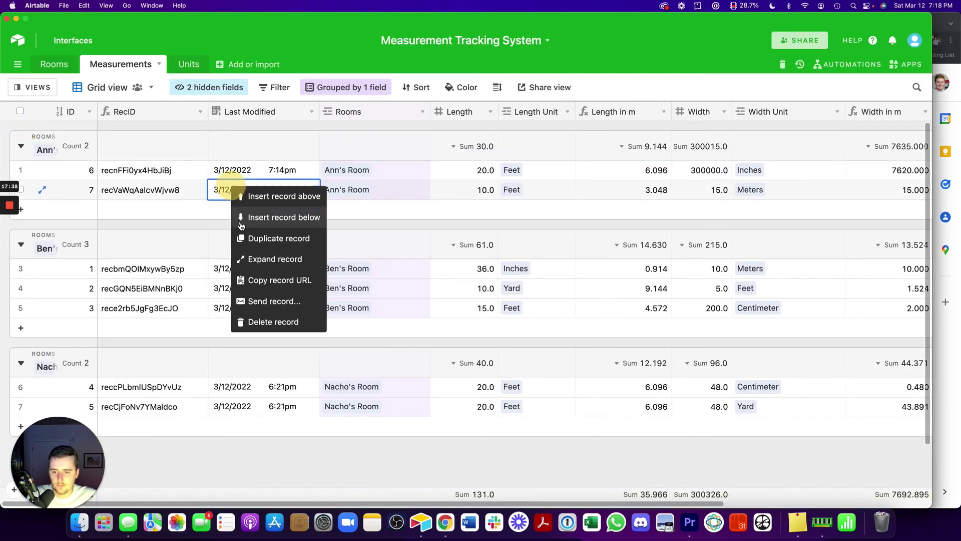
pyautogui.click(251, 253)
pyautogui.rightClick(240, 210)
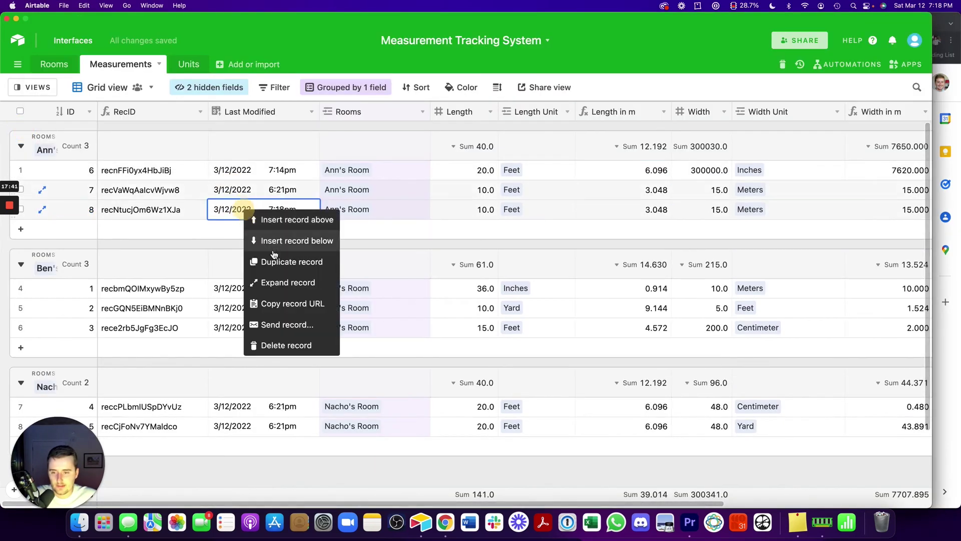
pyautogui.click(253, 256)
pyautogui.rightClick(250, 235)
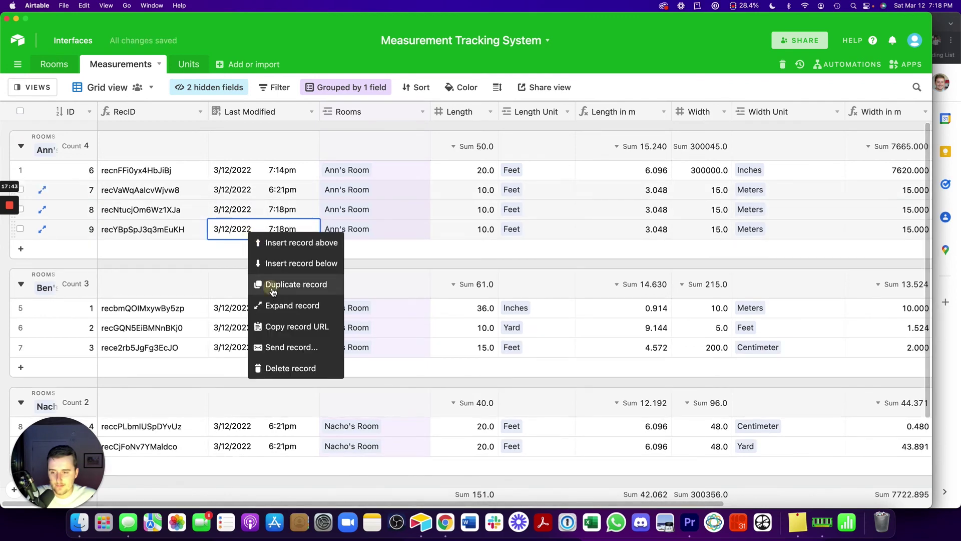
pyautogui.click(270, 282)
# Duplicate three Ben's Room records, bringing Ben's Room to 6 records
pyautogui.rightClick(222, 352)
pyautogui.click(261, 399)
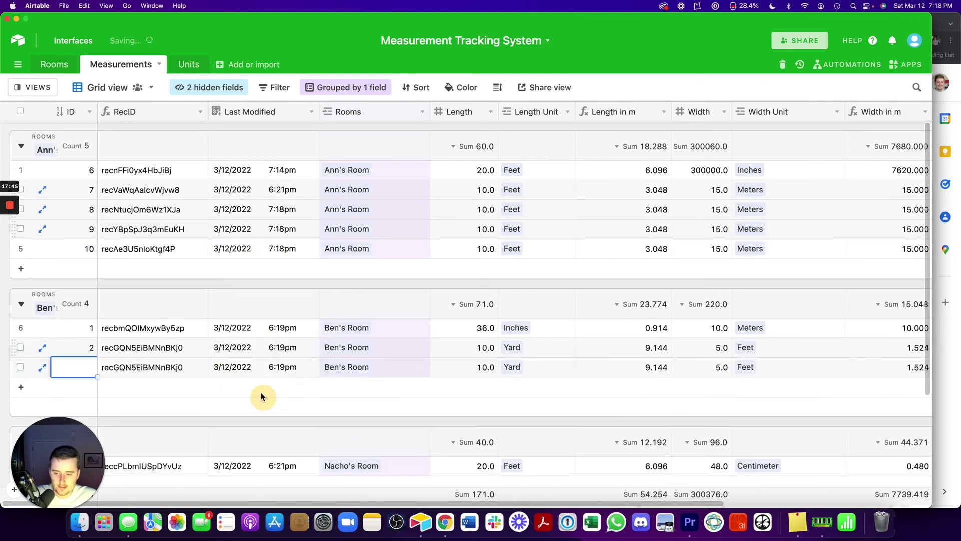
pyautogui.rightClick(248, 385)
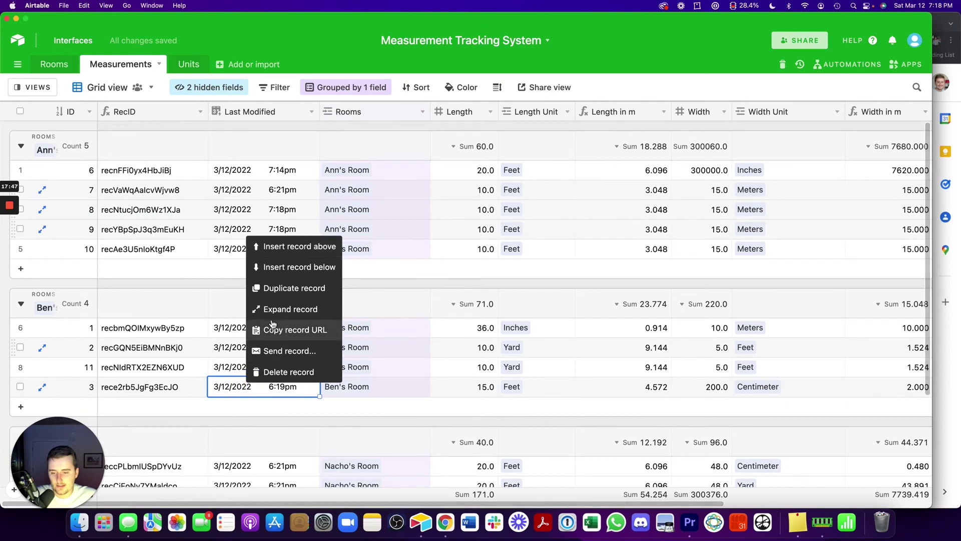
pyautogui.click(275, 286)
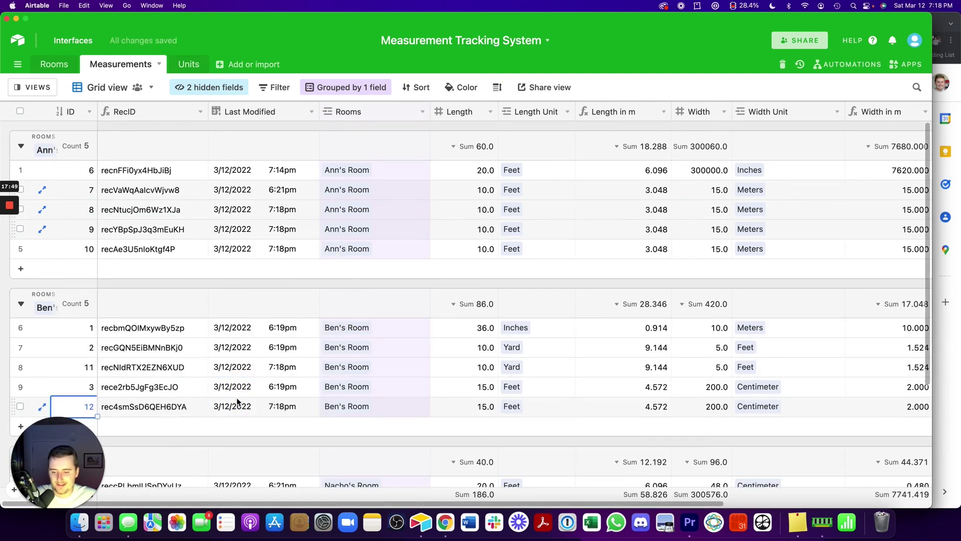
pyautogui.rightClick(238, 404)
pyautogui.click(269, 303)
# Duplicate two Nacho's Room records, bringing it to 4, and switch to the spreadsheet
pyautogui.scroll(-5, 268, 305)
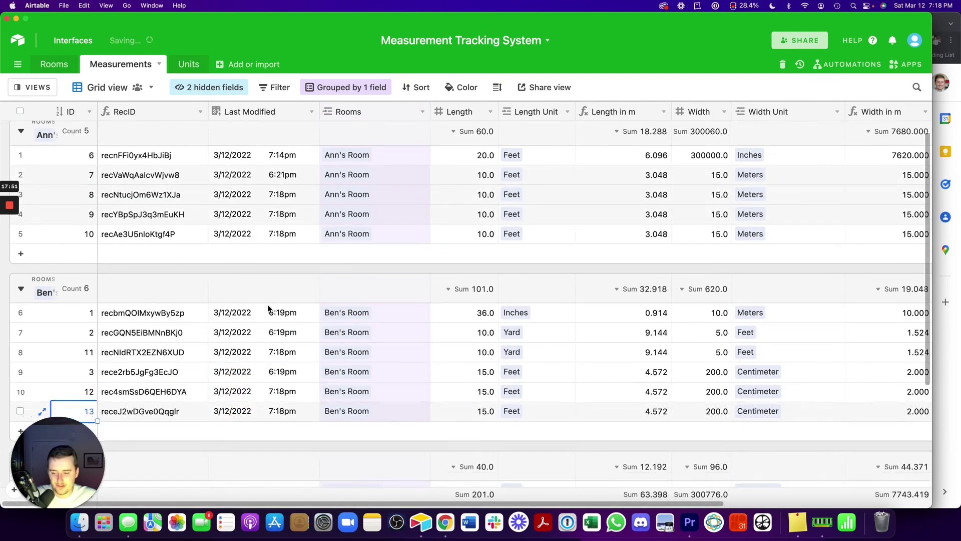
pyautogui.rightClick(267, 357)
pyautogui.click(290, 402)
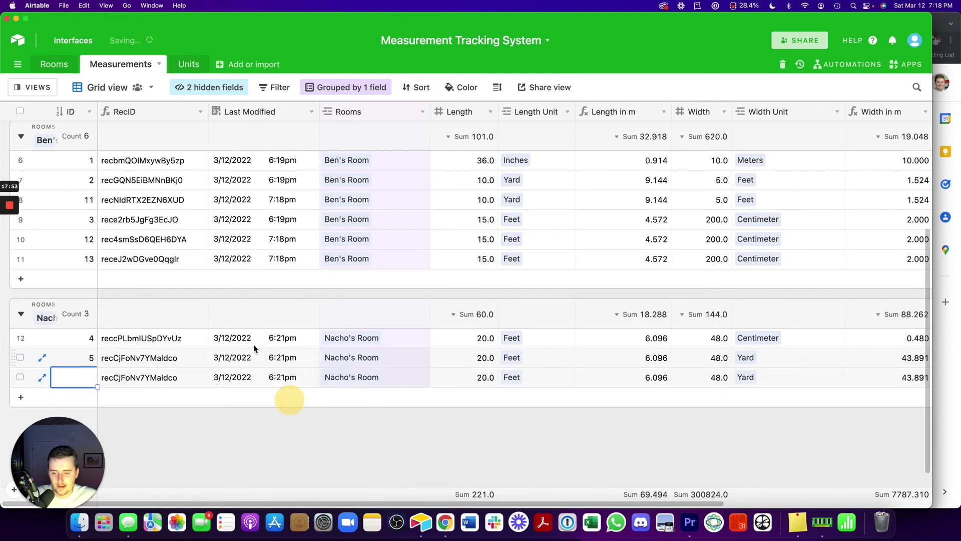
pyautogui.rightClick(262, 357)
pyautogui.click(279, 410)
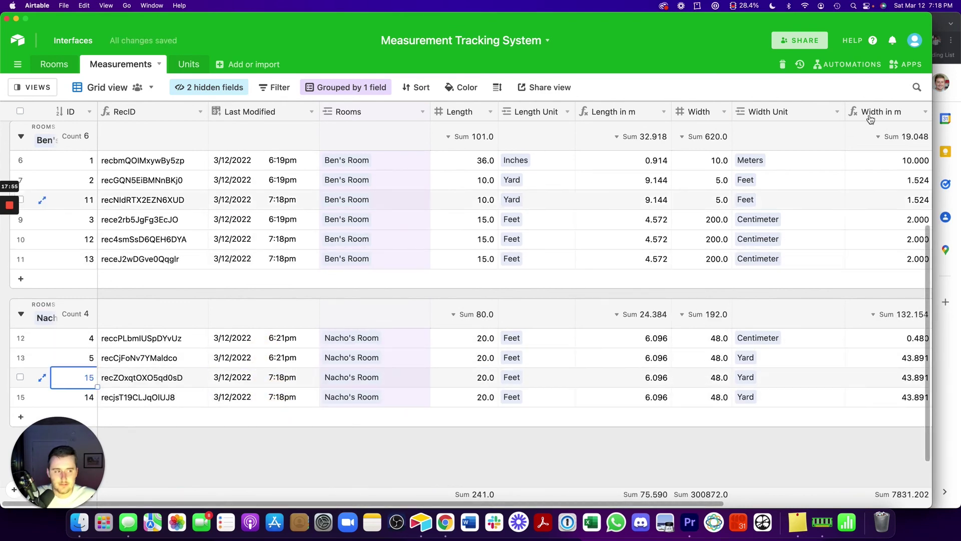
pyautogui.press('super+Tab')
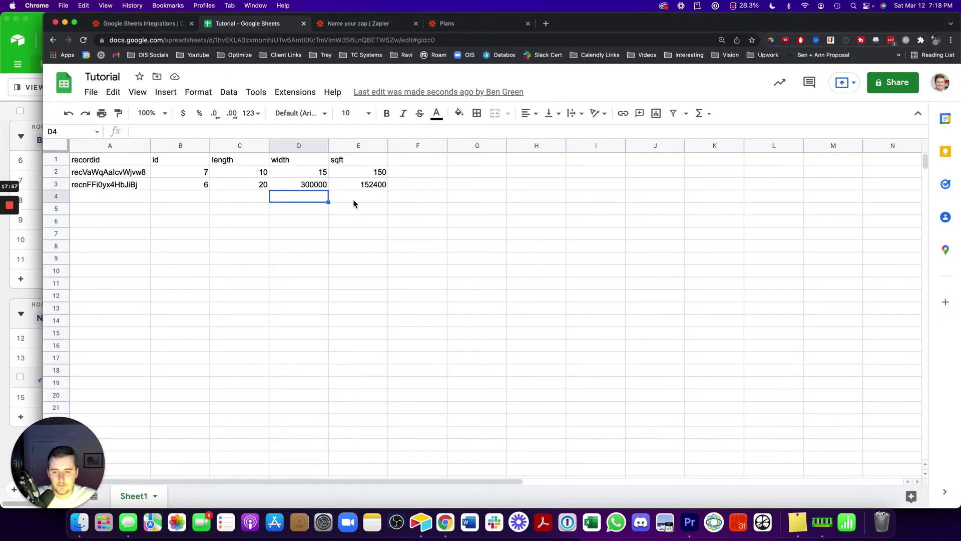
pyautogui.click(353, 200)
pyautogui.click(433, 175)
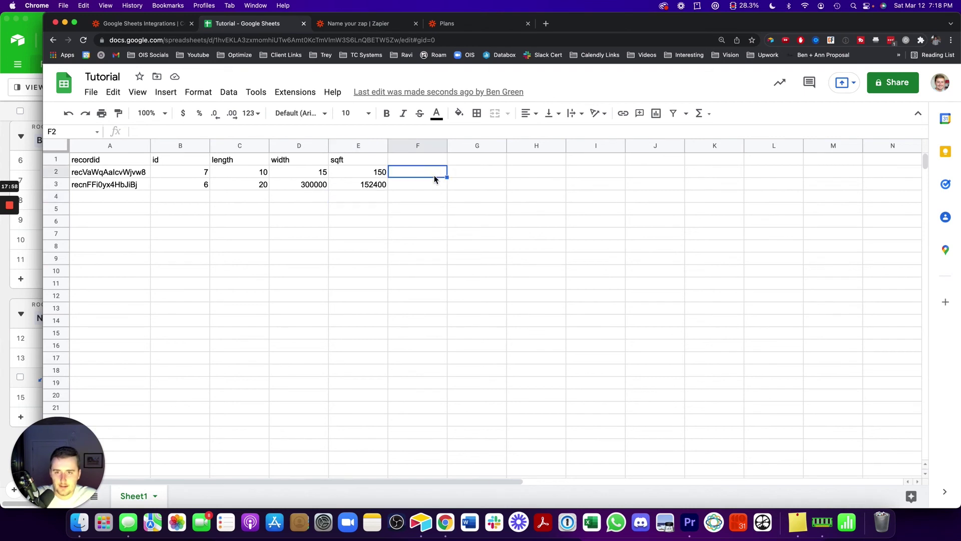
pyautogui.click(386, 25)
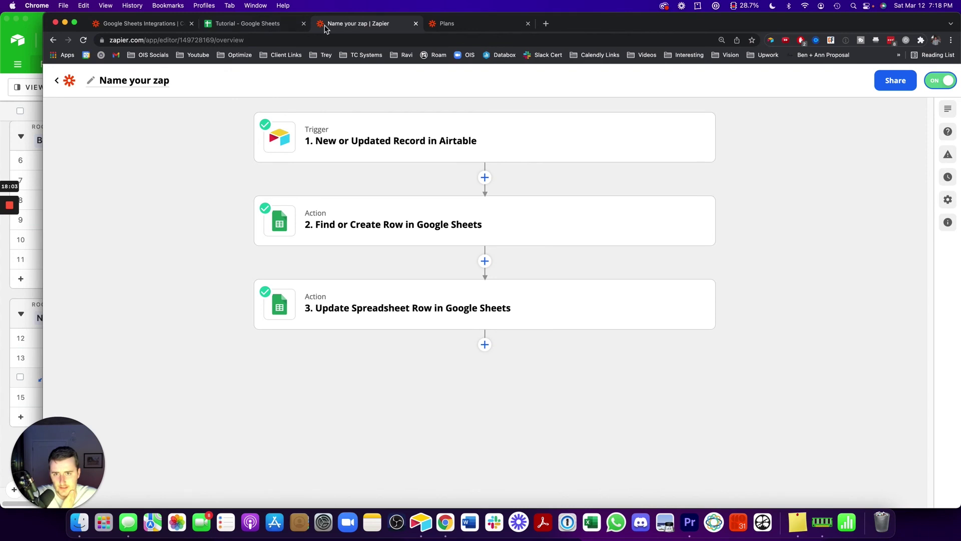
pyautogui.click(281, 25)
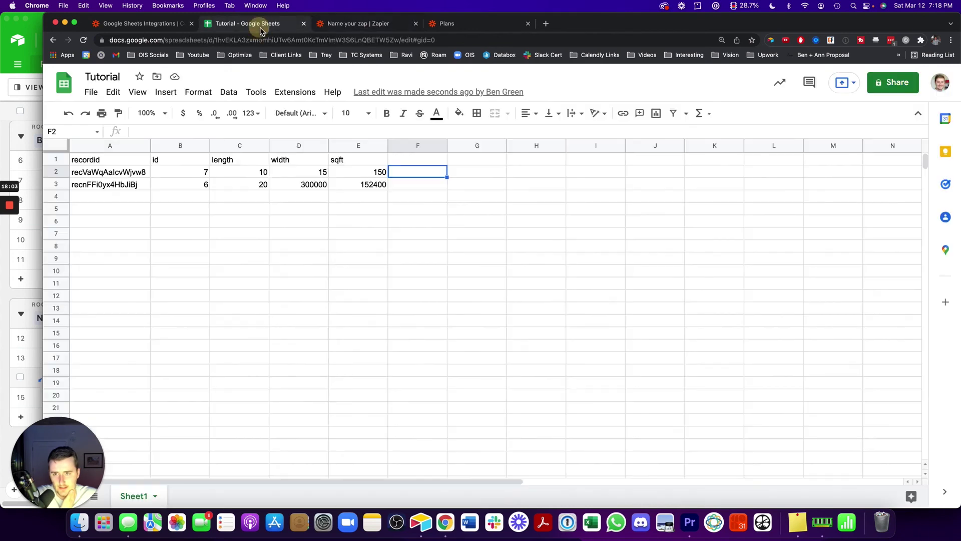
pyautogui.click(353, 25)
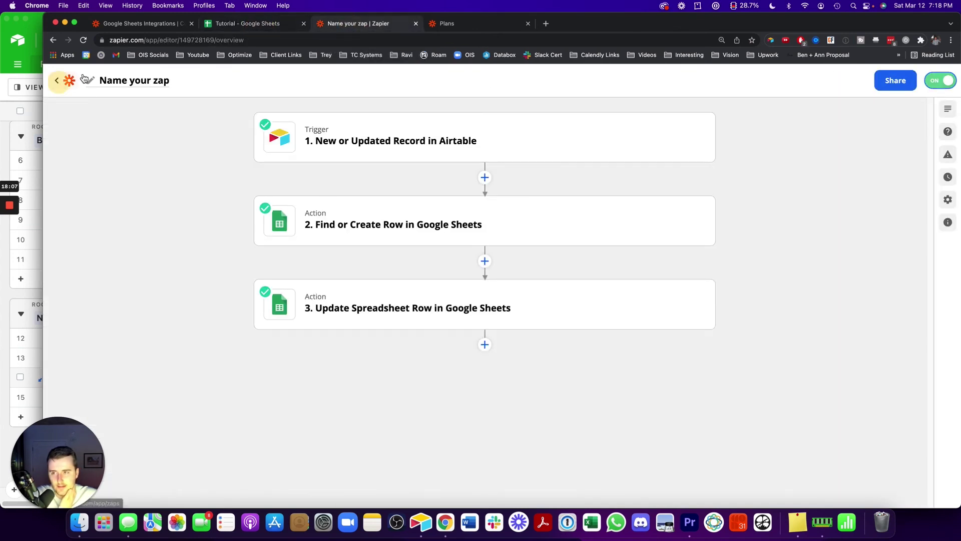
pyautogui.click(272, 25)
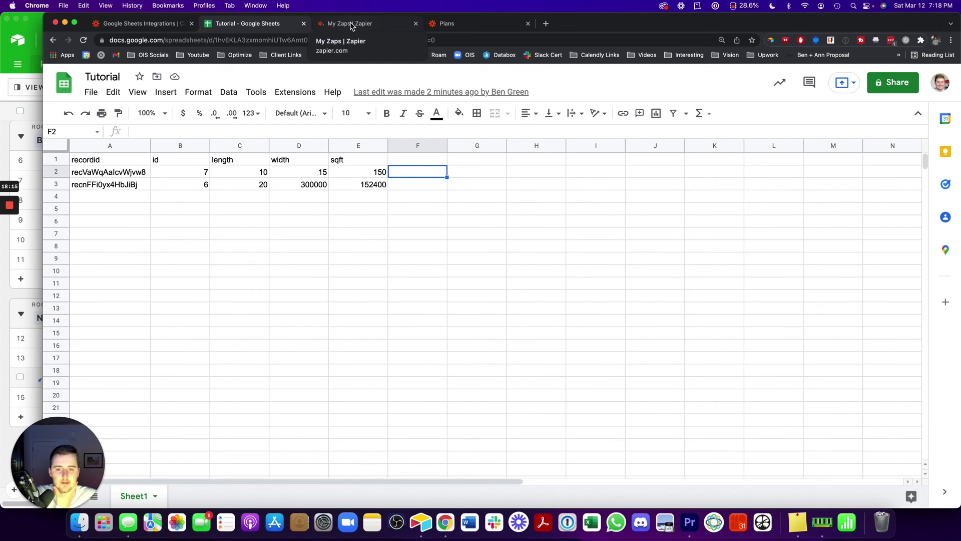
# Set record 6 to Length 30 and Width 4, and record 7 to Width 1.2
pyautogui.click(30, 161)
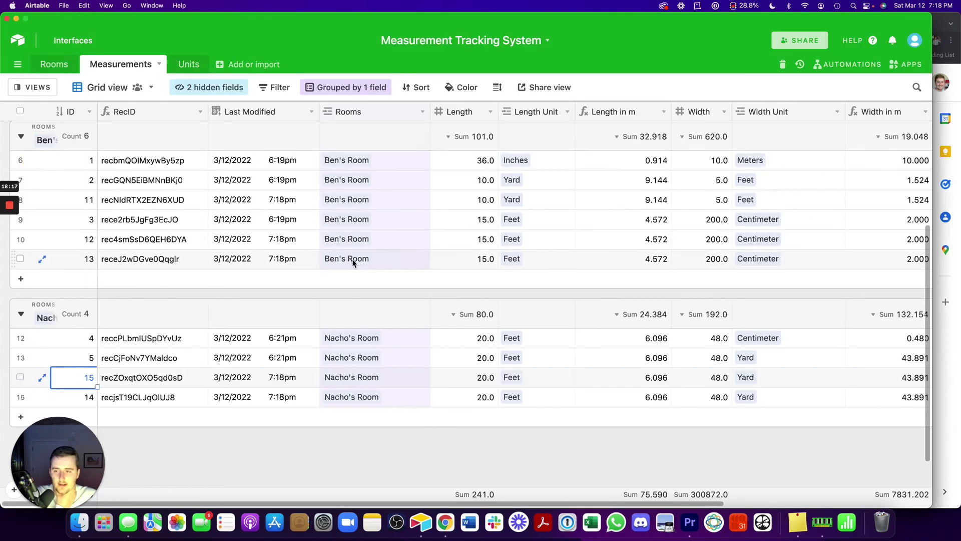
pyautogui.scroll(3, 353, 263)
pyautogui.click(492, 171)
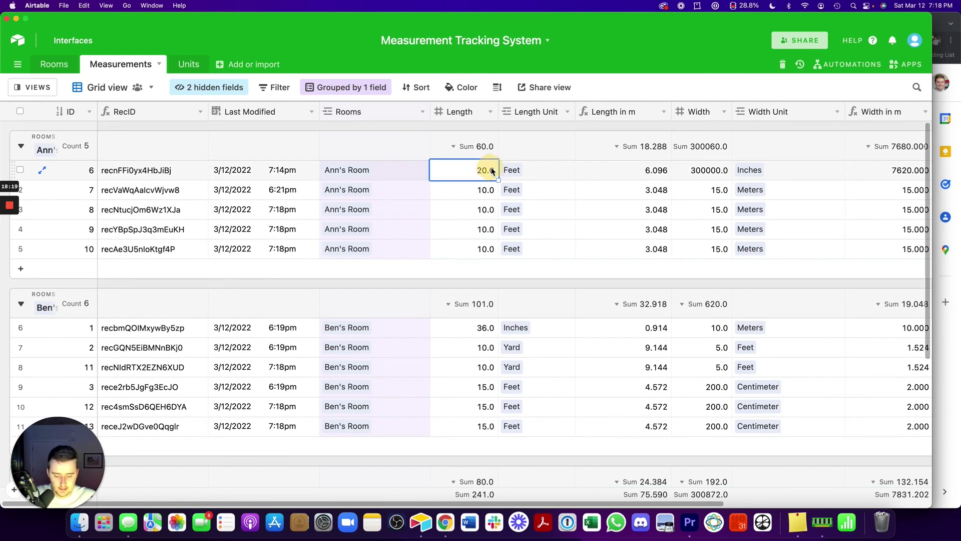
pyautogui.write('30')
pyautogui.press('Return')
pyautogui.click(642, 193)
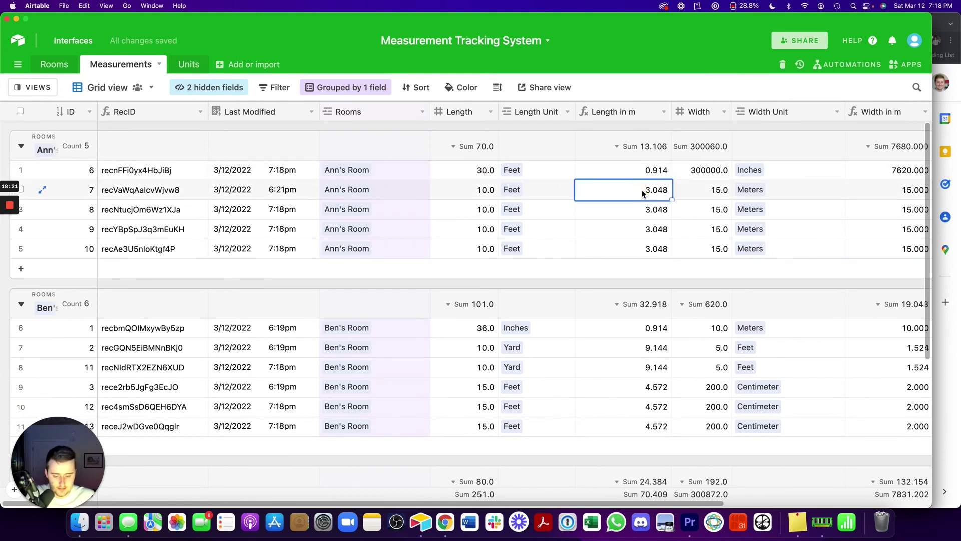
pyautogui.click(683, 189)
pyautogui.write('1.2')
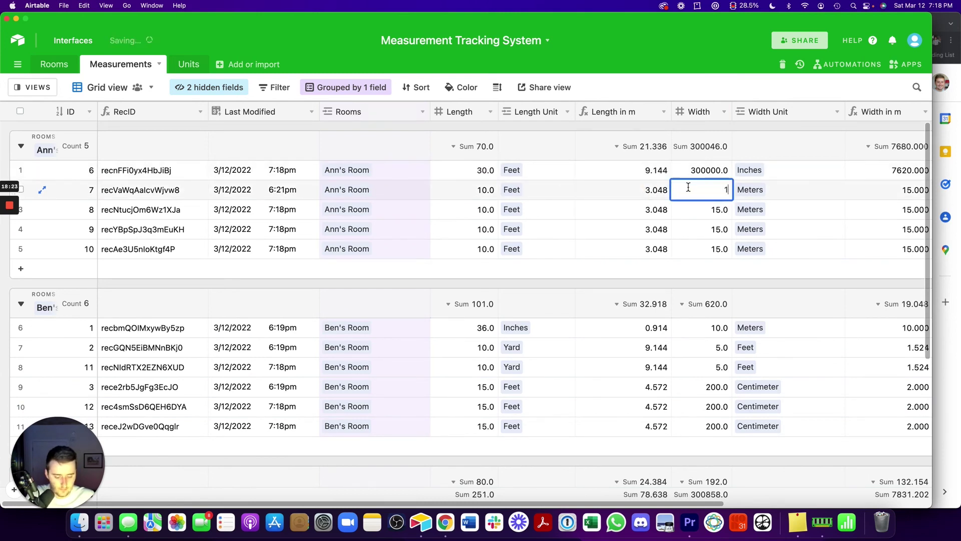
pyautogui.click(693, 173)
pyautogui.write('4')
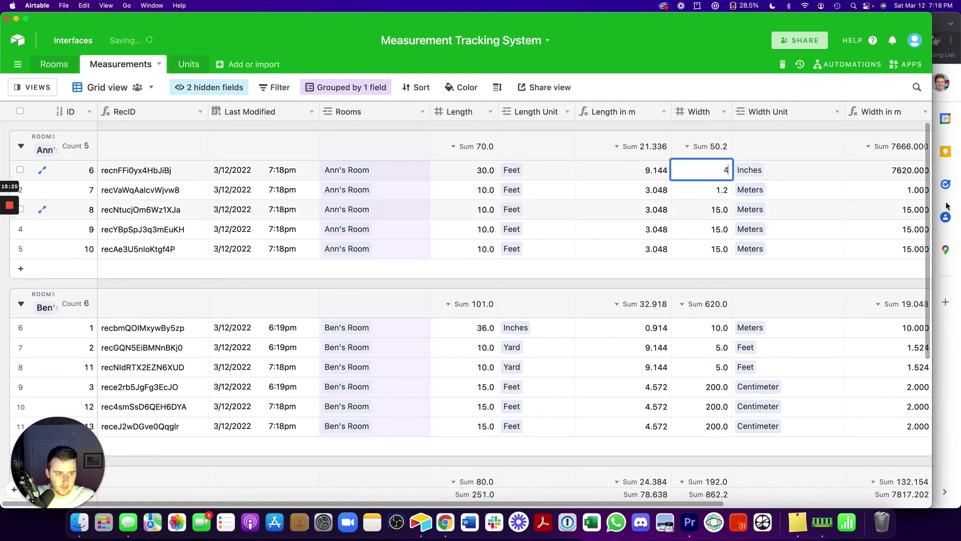
pyautogui.click(949, 318)
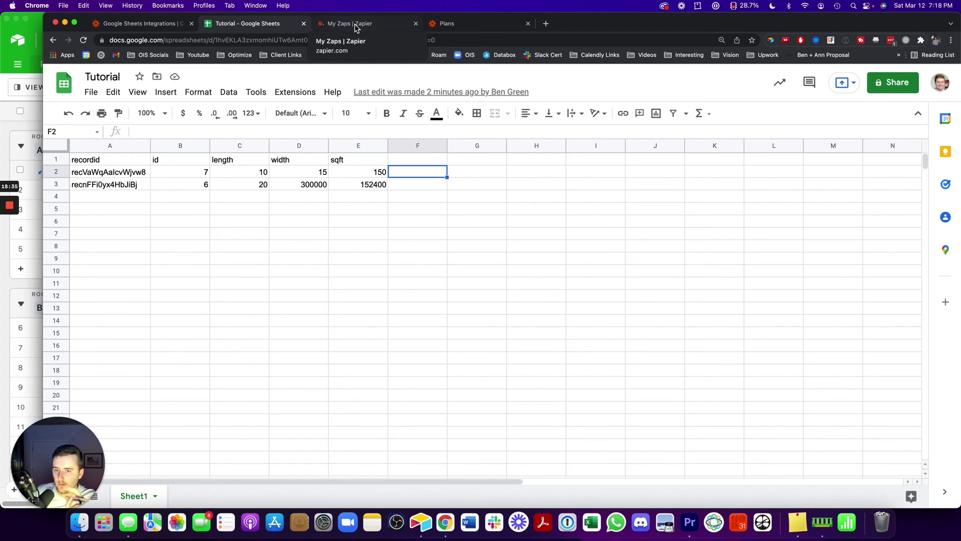
# Run the Airtable-to-Sheets zap manually from My Zaps and watch the Tutorial sheet fill rows 2–11
pyautogui.click(354, 28)
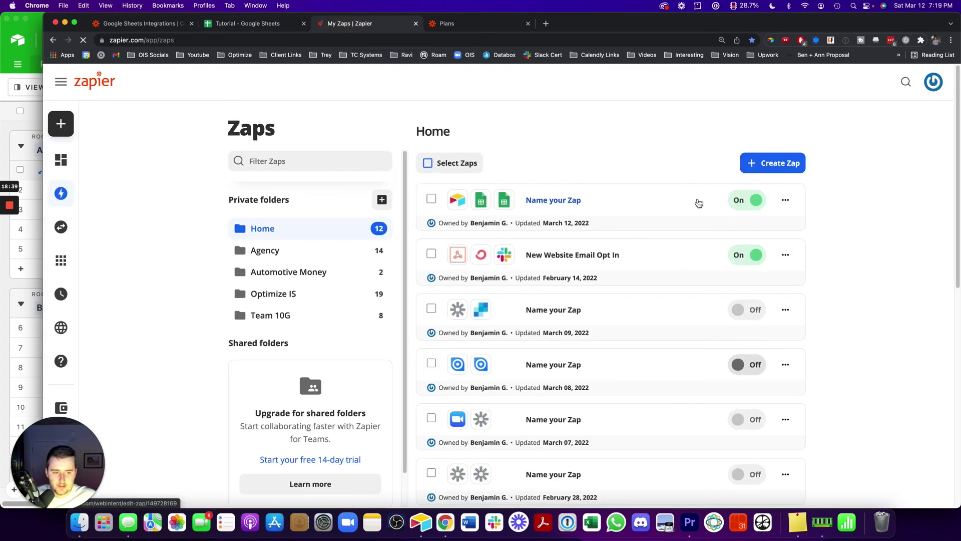
pyautogui.click(790, 200)
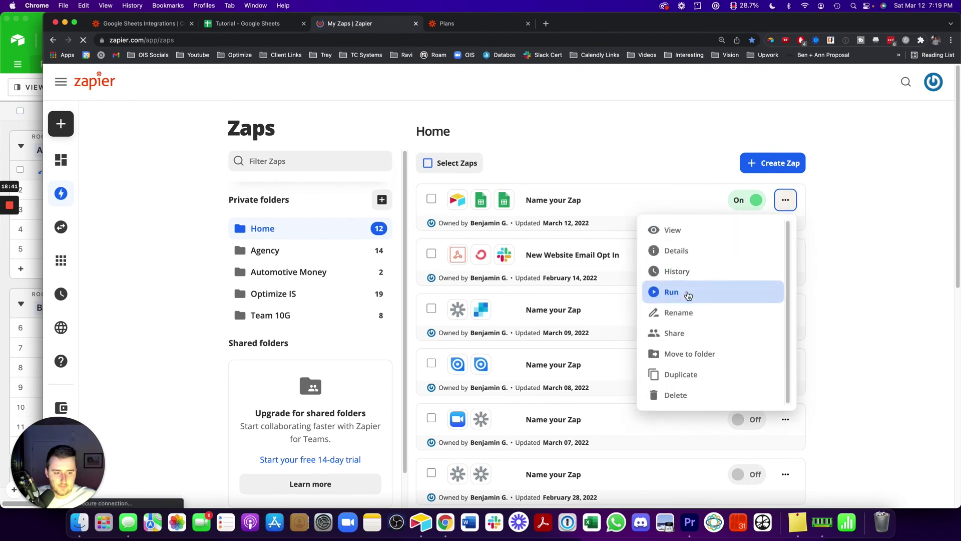
pyautogui.click(670, 292)
pyautogui.click(239, 24)
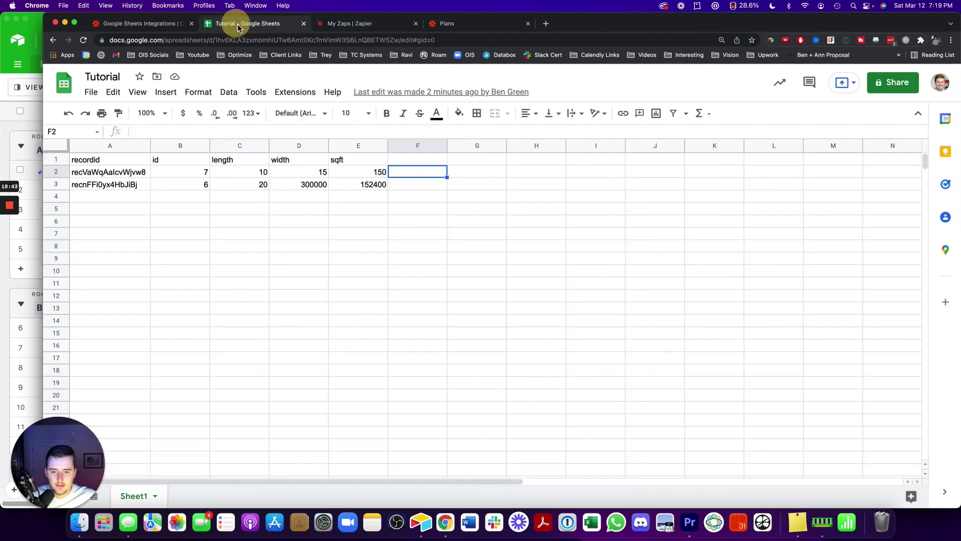
pyautogui.click(729, 315)
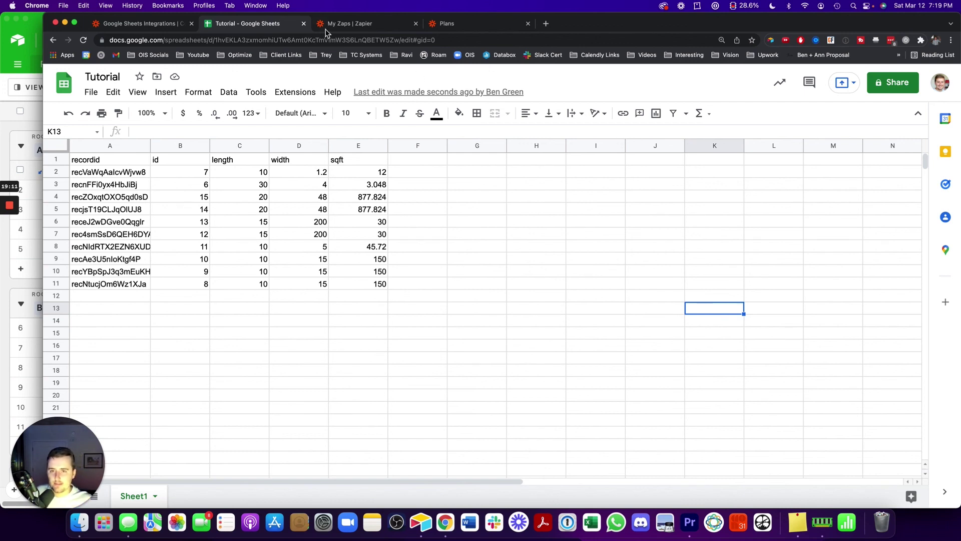
# Close the manual-run dialog on My Zaps and open the zap in its editor
pyautogui.click(341, 24)
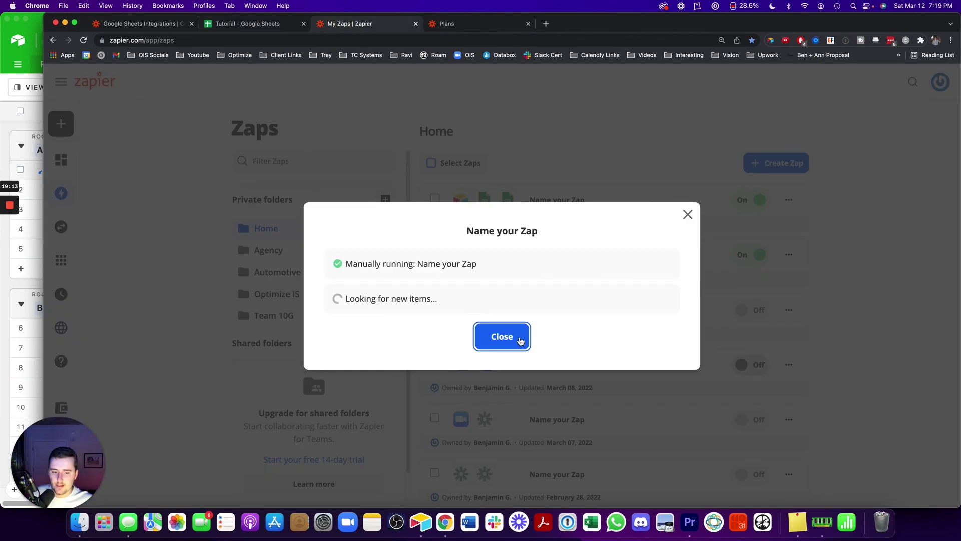
pyautogui.click(518, 337)
pyautogui.click(535, 199)
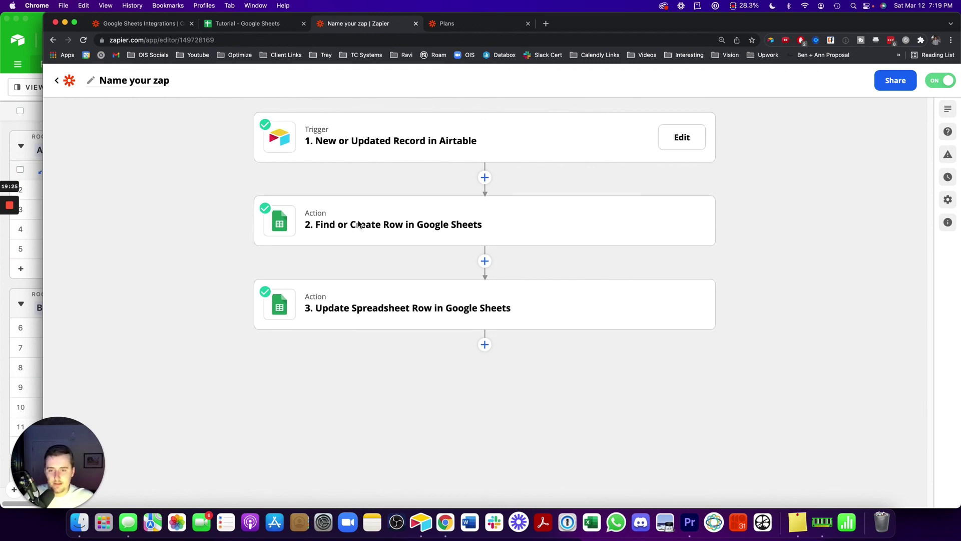
# Zoom in on the Tutorial sheet to review rows 2–11, then switch to Airtable
pyautogui.click(269, 25)
pyautogui.click(425, 286)
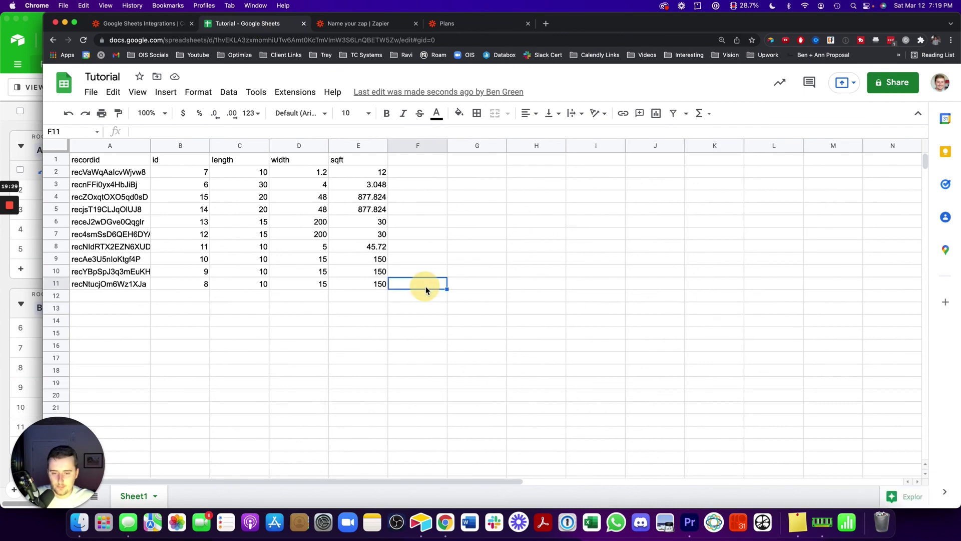
pyautogui.press('super+equal')
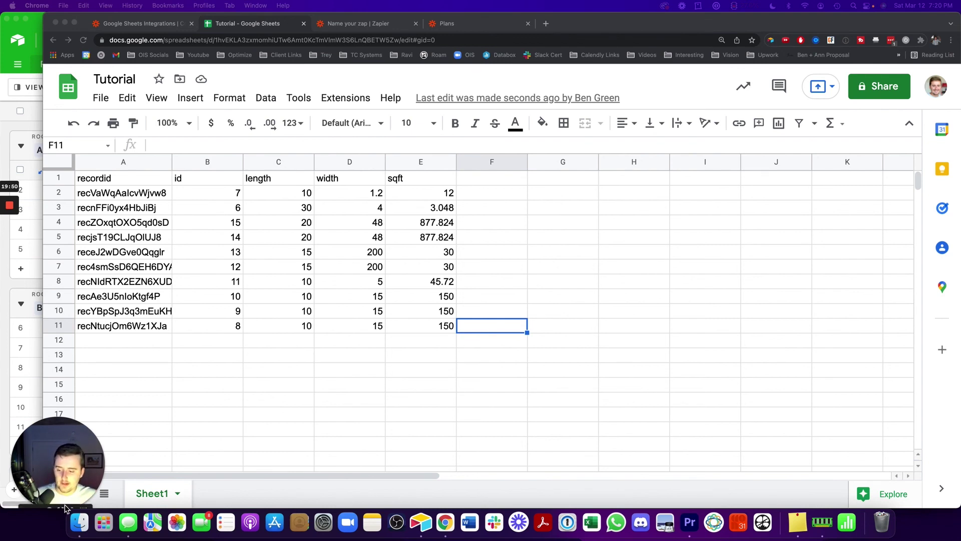
pyautogui.click(50, 510)
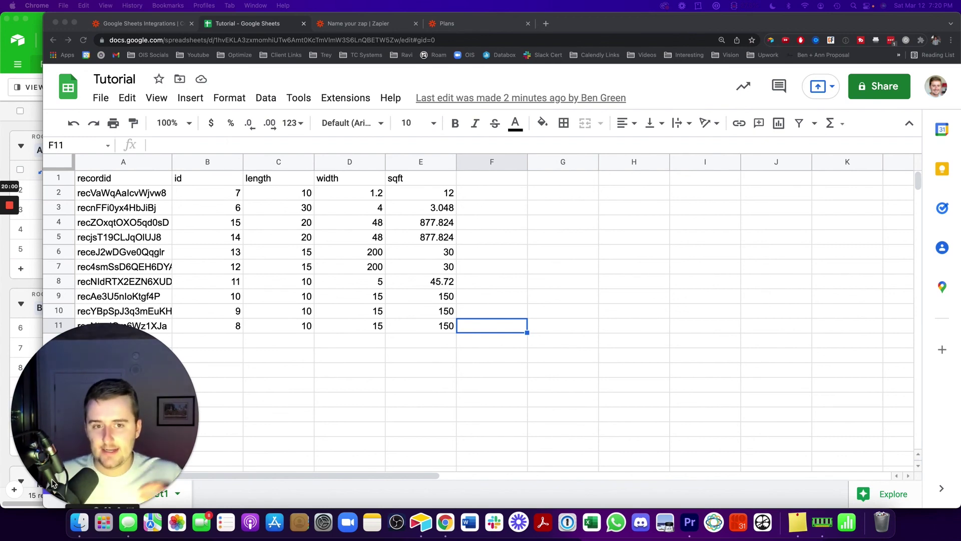
pyautogui.click(22, 136)
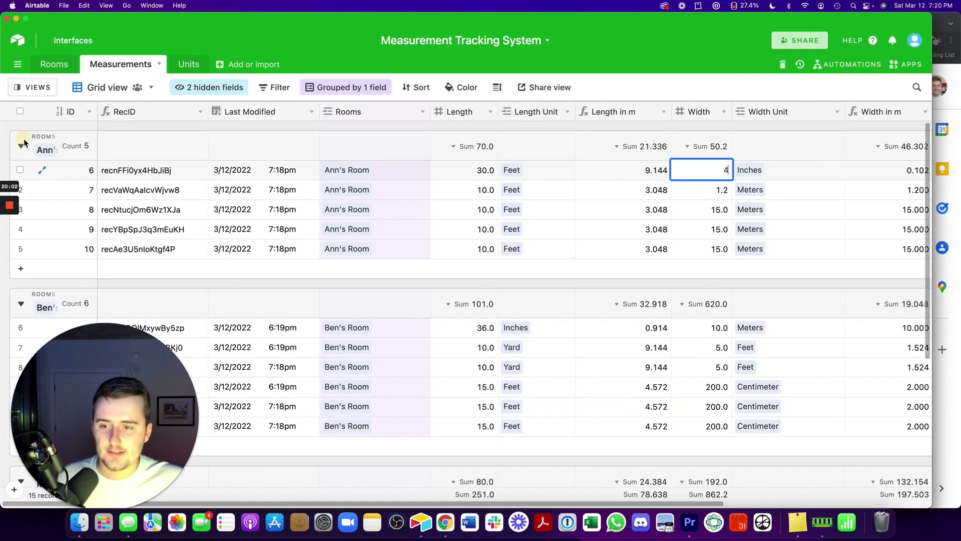
# Insert a new Date-type field directly to the right of the RecID column in Measurements
pyautogui.click(284, 107)
pyautogui.rightClick(184, 107)
pyautogui.click(172, 251)
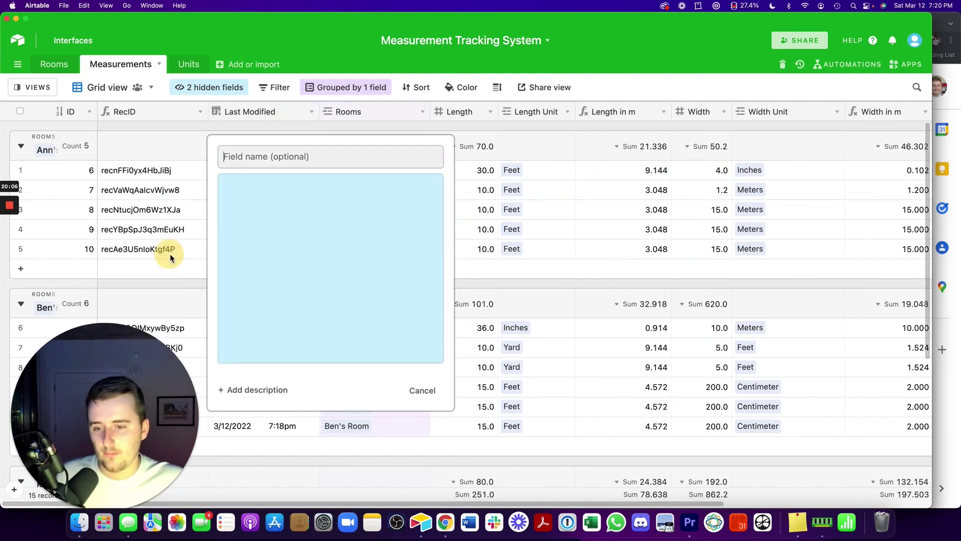
pyautogui.scroll(-5, 303, 300)
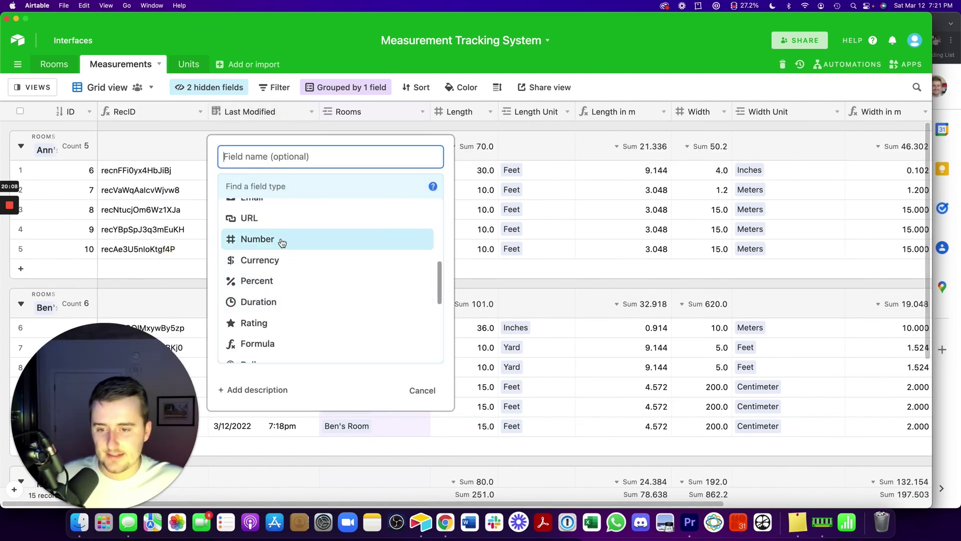
pyautogui.scroll(2, 281, 243)
pyautogui.click(275, 218)
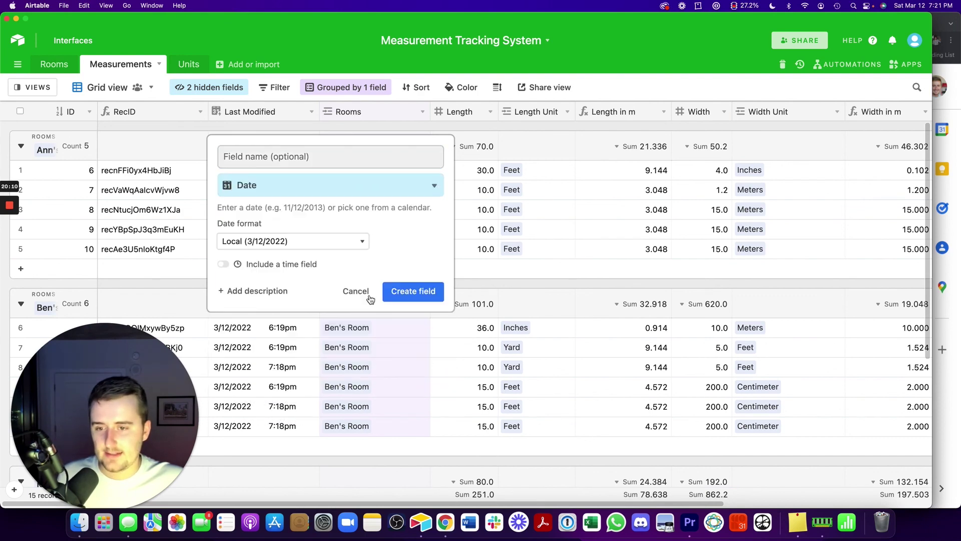
pyautogui.click(403, 294)
pyautogui.click(261, 205)
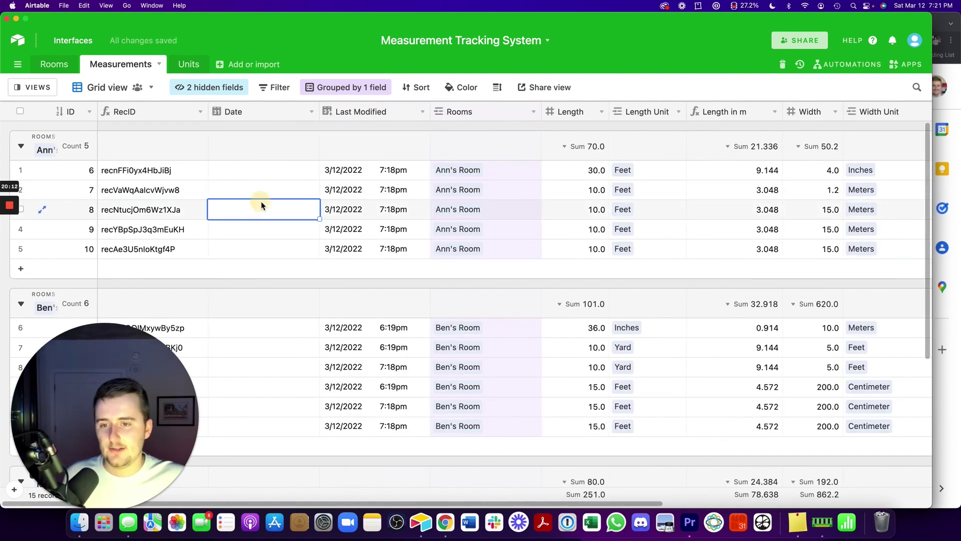